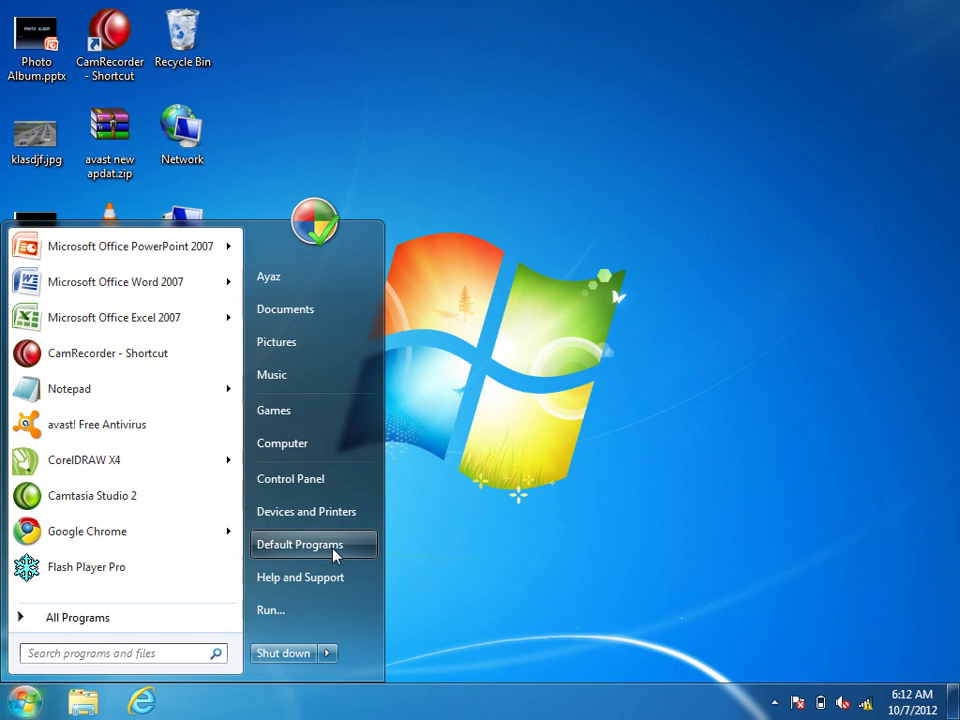
Step: Open the Default Programs window, and open the recent document Start Menu.docx in Microsoft Word
{"action": "key", "text": "Escape"}
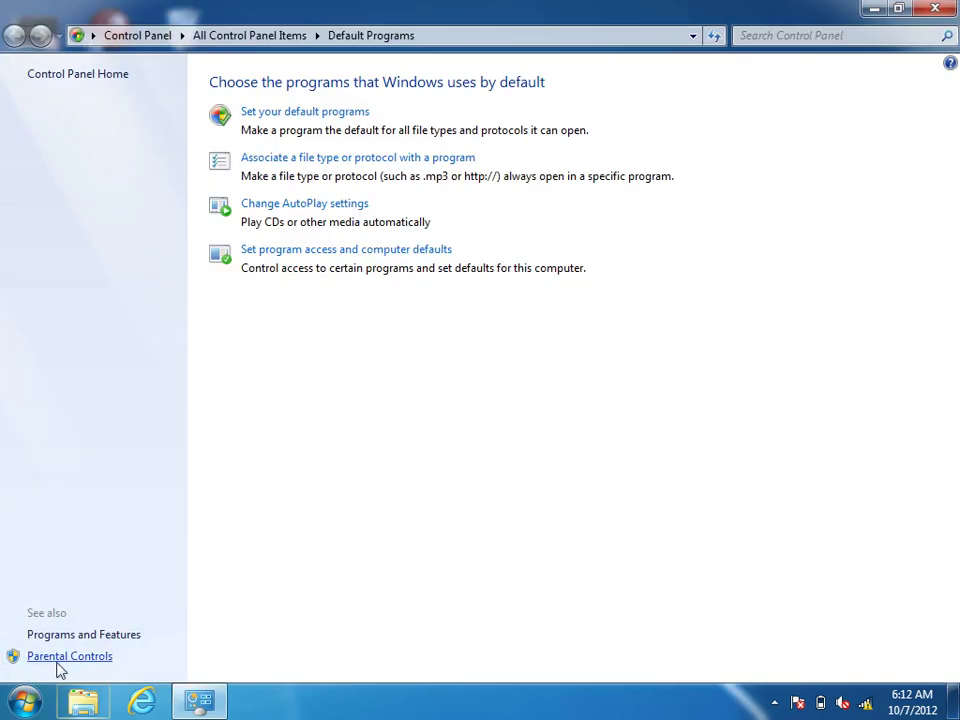
{"action": "left_click", "coordinate": [22, 701]}
{"action": "mouse_move", "coordinate": [130, 287]}
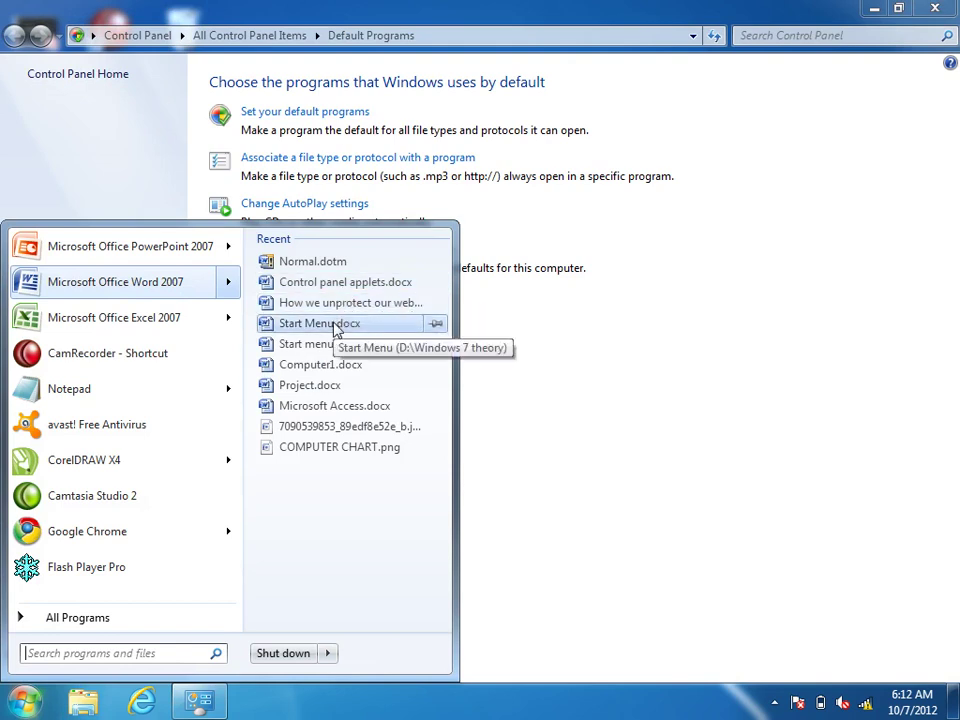
{"action": "key", "text": "Escape"}
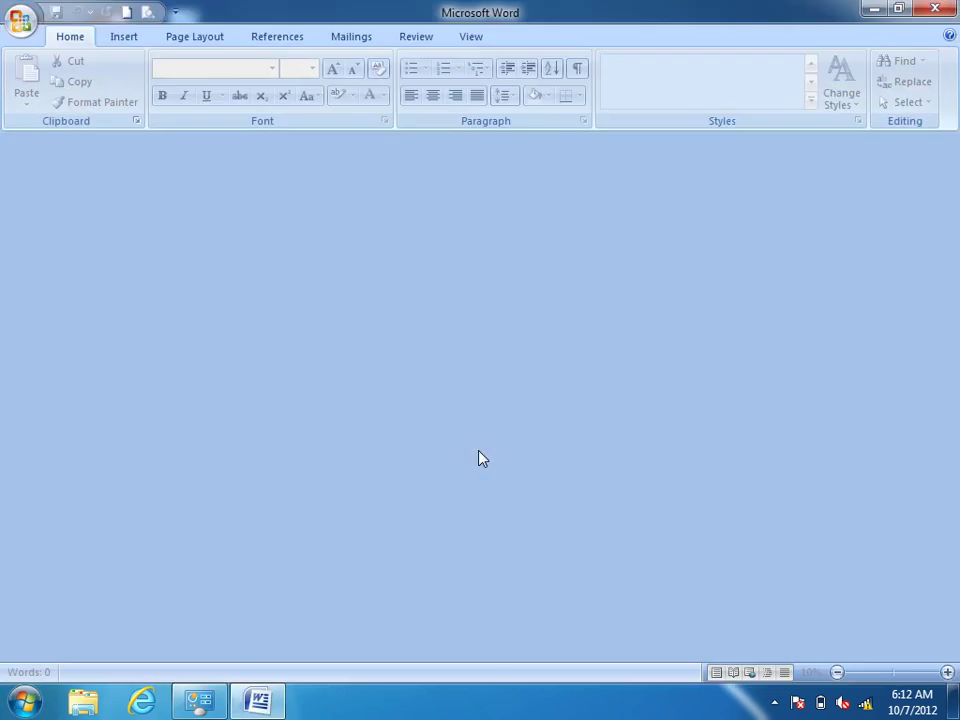
Step: Find and read the Default program section in the Start Menu.docx document
{"action": "scroll", "coordinate": [480, 452], "scroll_direction": "down", "scroll_amount": 3}
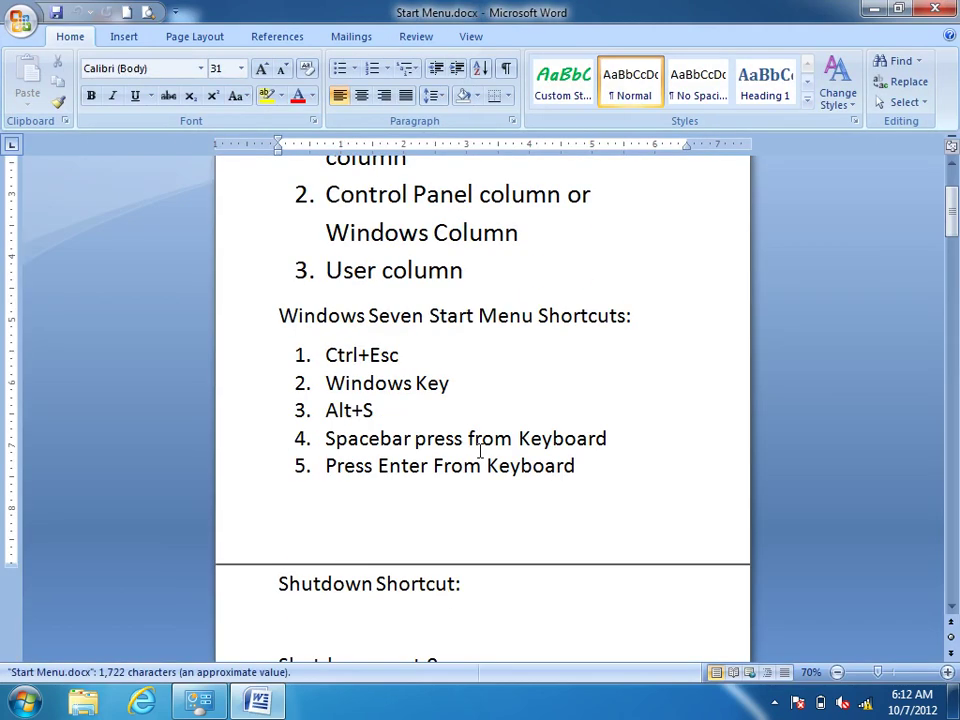
{"action": "scroll", "coordinate": [480, 452], "scroll_direction": "down", "scroll_amount": 14}
{"action": "scroll", "coordinate": [480, 452], "scroll_direction": "down", "scroll_amount": 15}
{"action": "scroll", "coordinate": [480, 452], "scroll_direction": "down", "scroll_amount": 15}
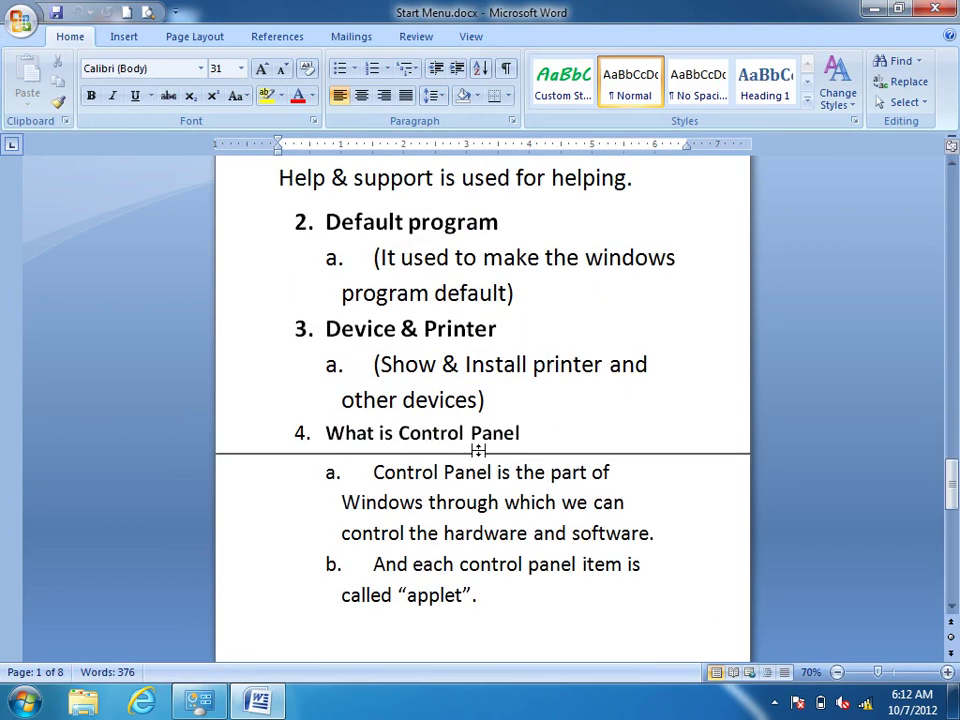
{"action": "scroll", "coordinate": [478, 450], "scroll_direction": "up", "scroll_amount": 3}
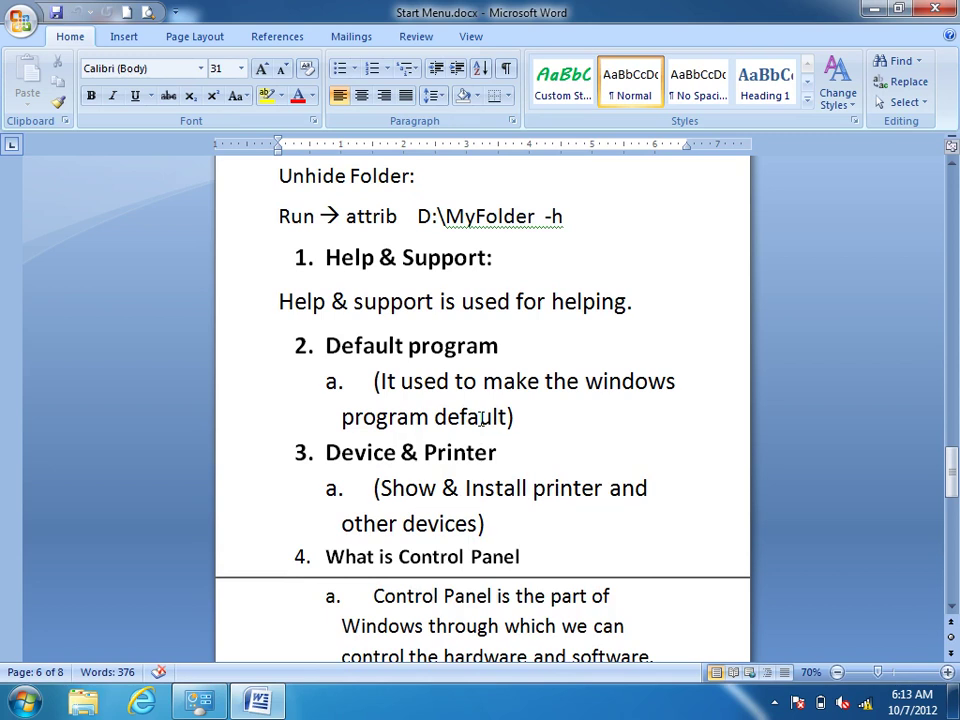
Step: Minimize the Word document, close the open Default Programs window and reopen Default Programs from the Start menu
{"action": "left_click", "coordinate": [874, 8]}
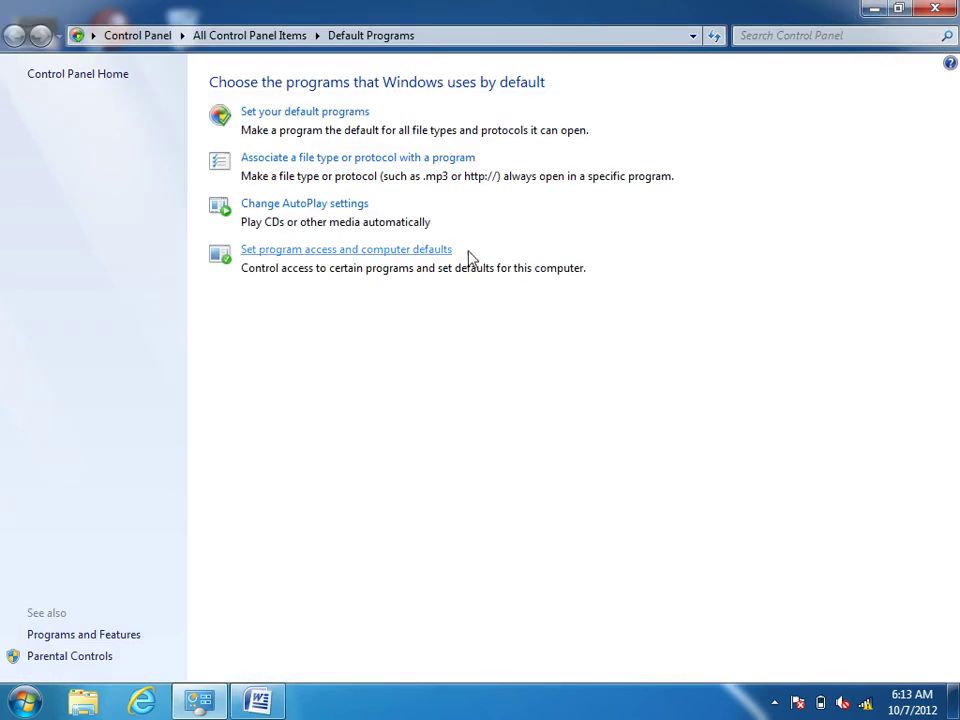
{"action": "left_click", "coordinate": [935, 8]}
{"action": "key", "text": "super"}
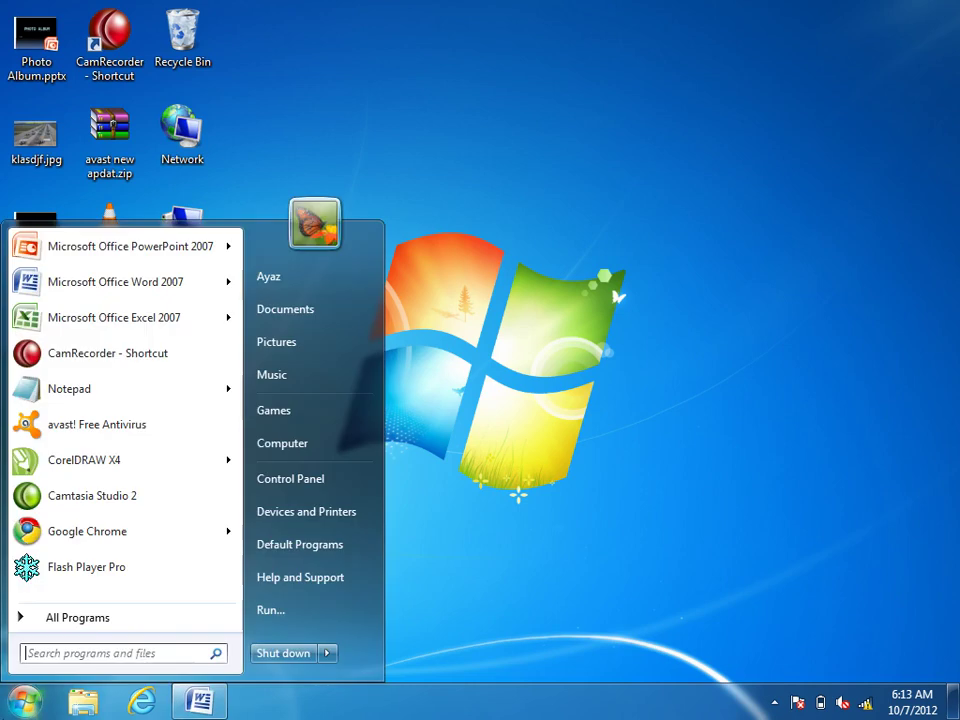
{"action": "left_click", "coordinate": [302, 553]}
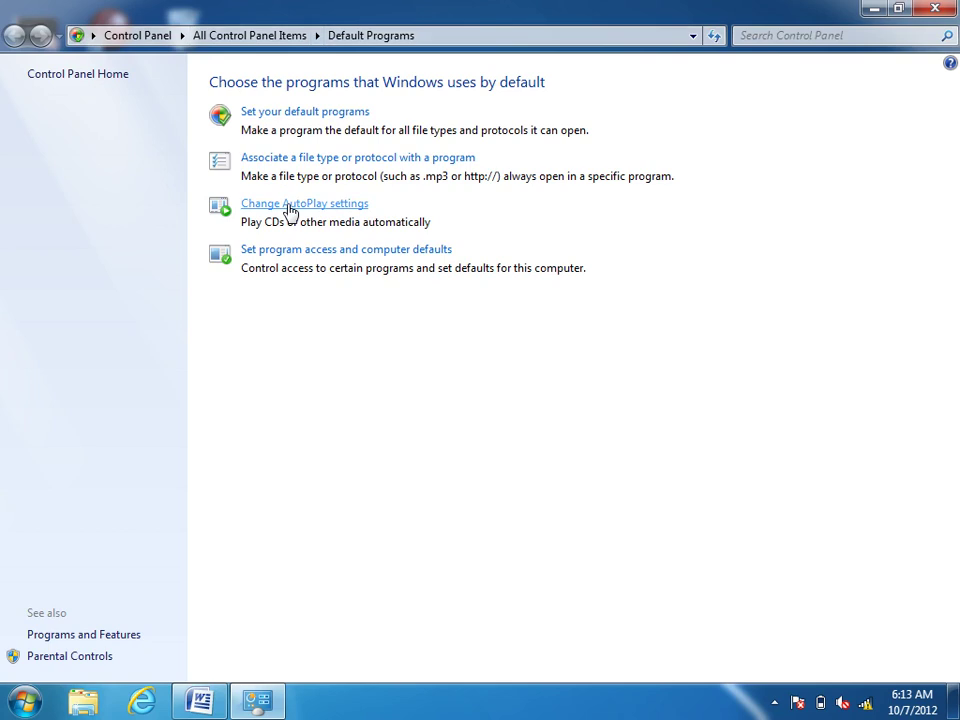
Step: Open Set your default programs and view the details of Windows Photo Viewer and VLC media player
{"action": "left_click", "coordinate": [290, 114]}
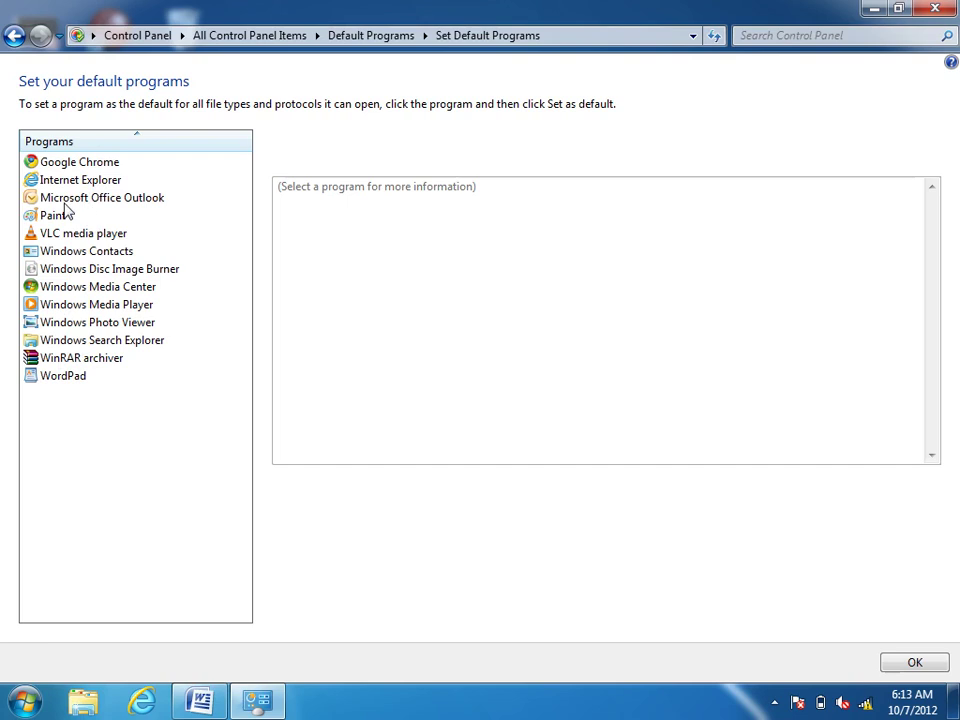
{"action": "left_click", "coordinate": [57, 324]}
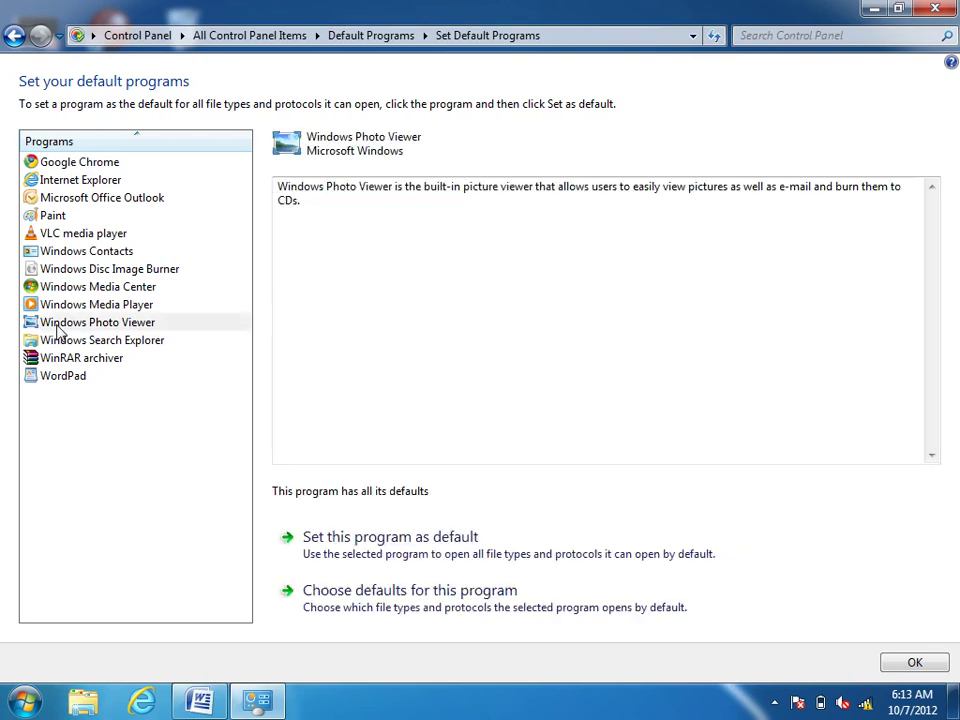
{"action": "left_click", "coordinate": [63, 237]}
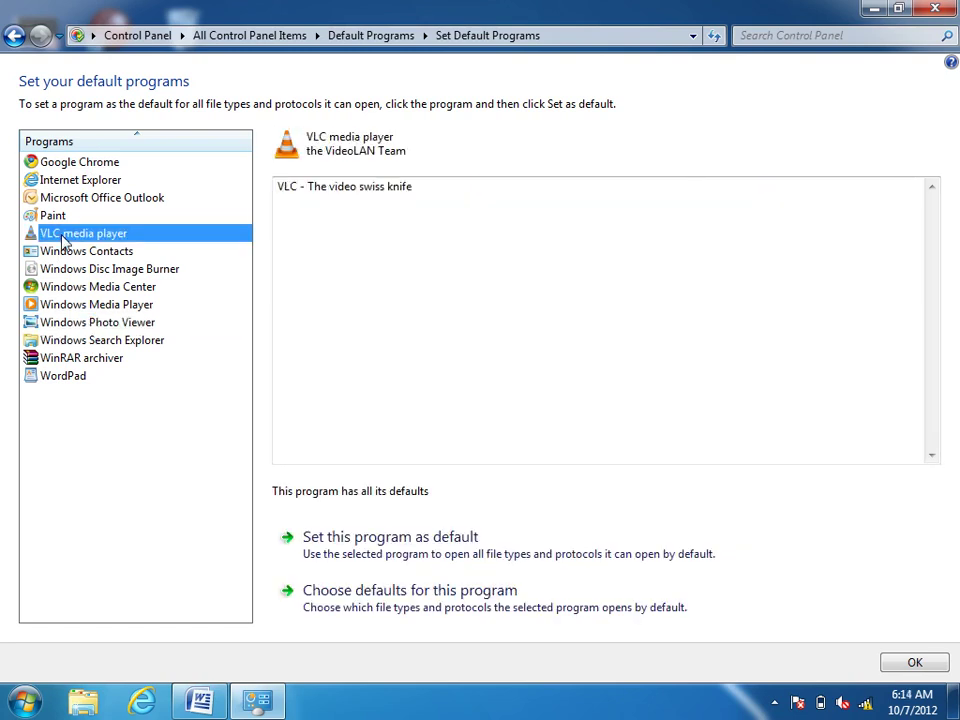
Step: Play Ho Nhi Skta-Raj Mobiles.mp4 from the desktop's Video folder to check its default player, closing the player and folder
{"action": "left_click", "coordinate": [869, 9]}
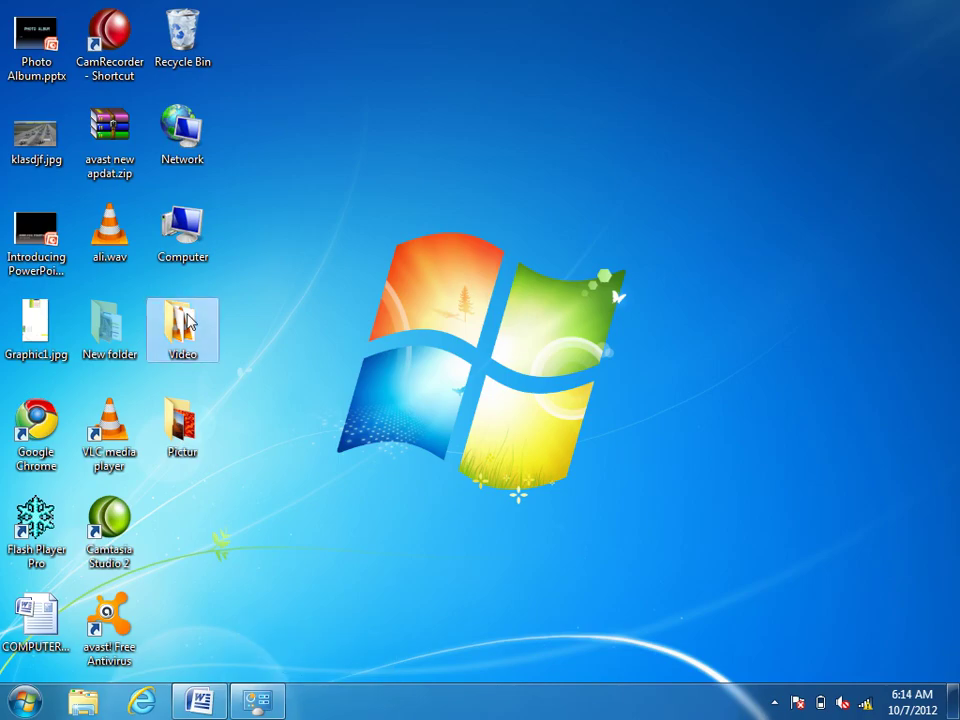
{"action": "double_click", "coordinate": [186, 322]}
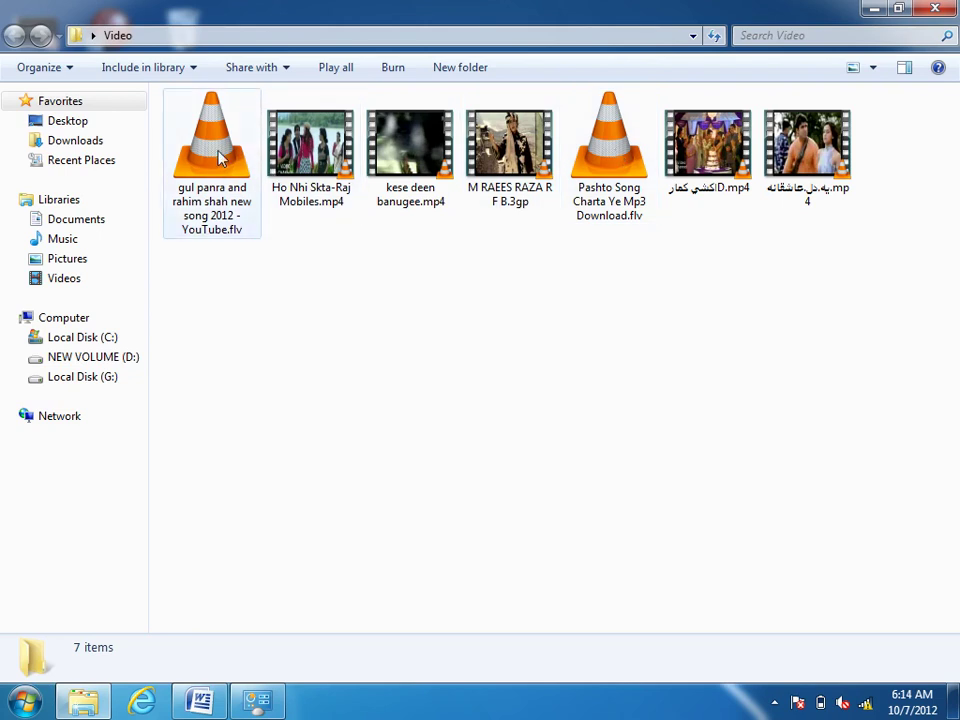
{"action": "right_click", "coordinate": [300, 145]}
{"action": "key", "text": "Escape"}
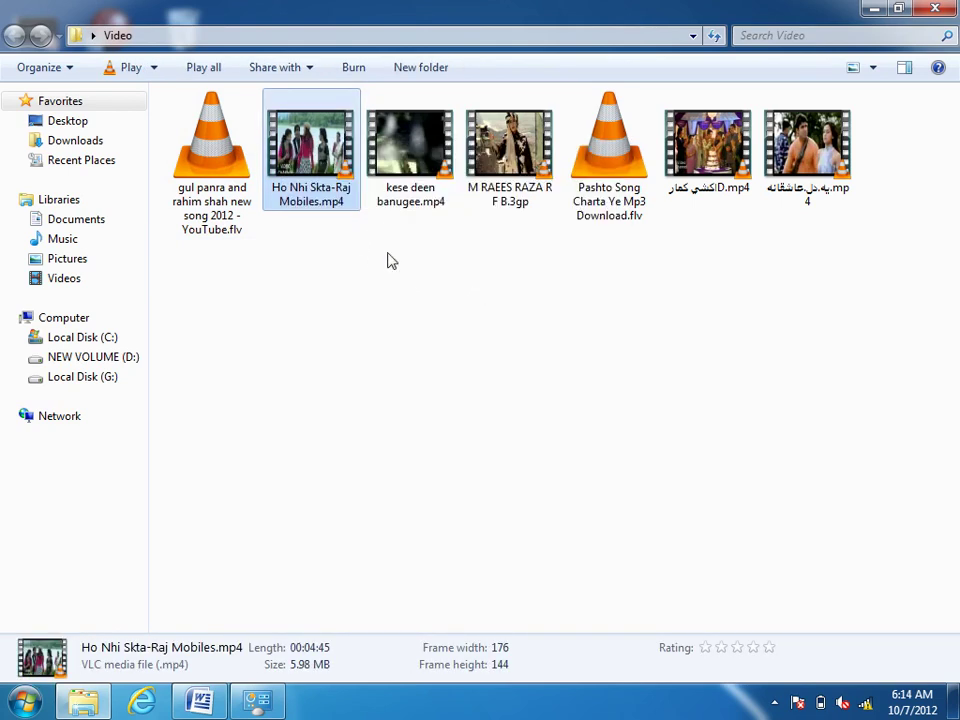
{"action": "key", "text": "Return"}
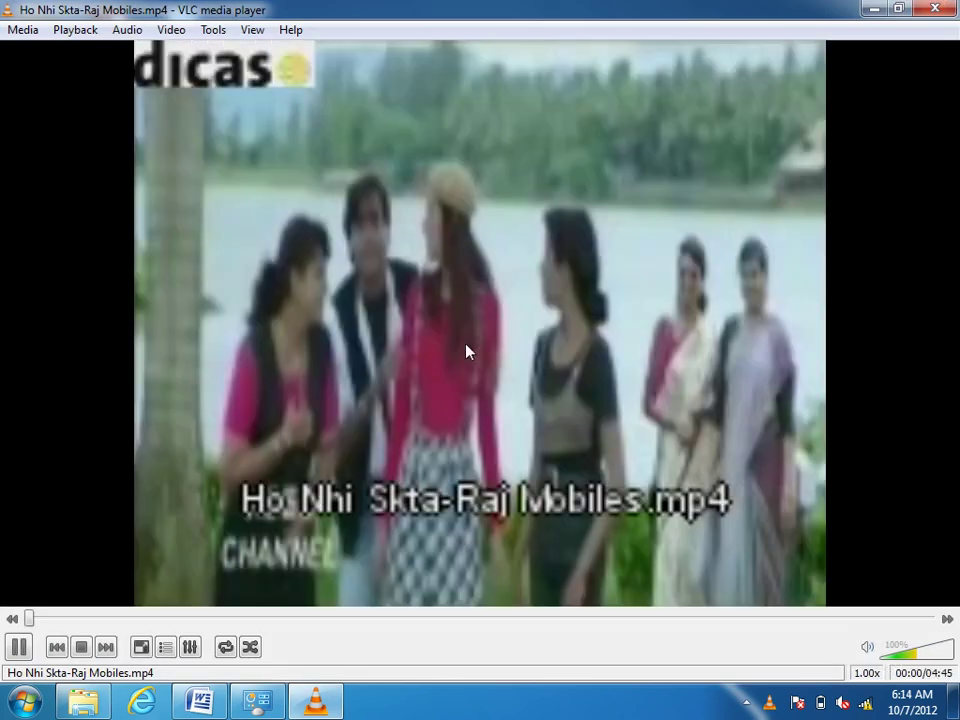
{"action": "left_click", "coordinate": [937, 12]}
{"action": "left_click", "coordinate": [936, 12]}
Step: Choose the defaults for Windows Media Player, selecting all listed file extensions, and save the associations
{"action": "left_click", "coordinate": [258, 700]}
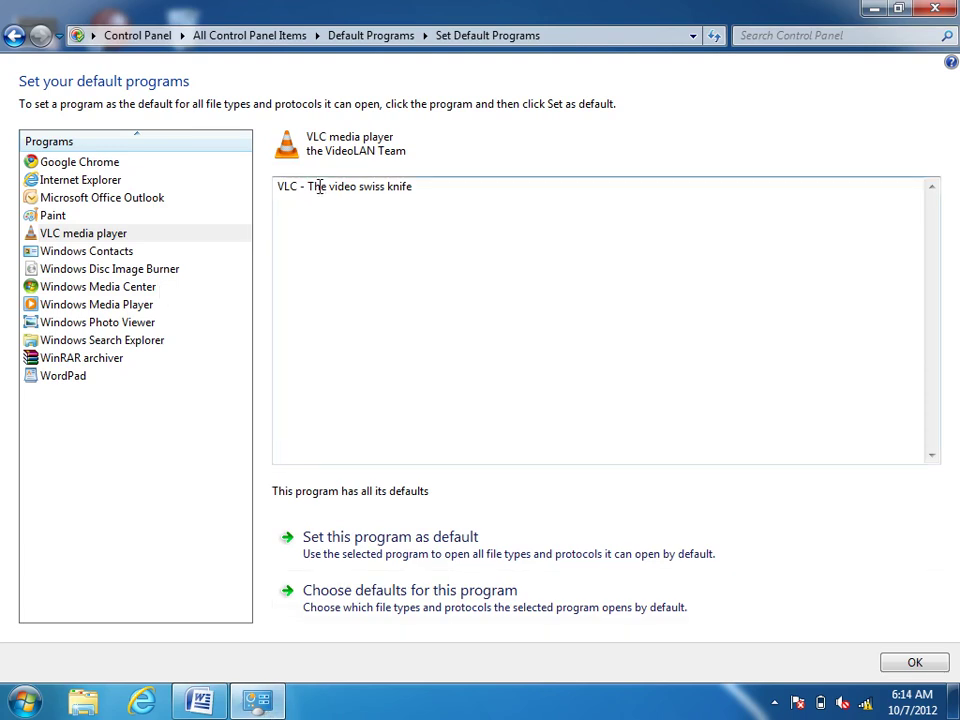
{"action": "left_click", "coordinate": [82, 305]}
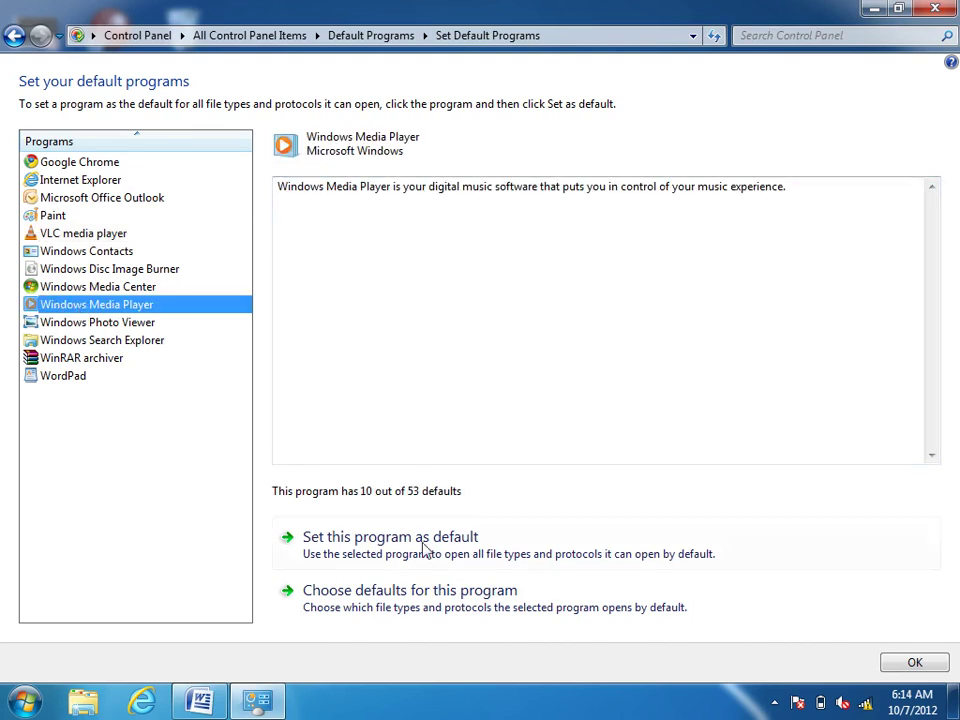
{"action": "left_click", "coordinate": [370, 605]}
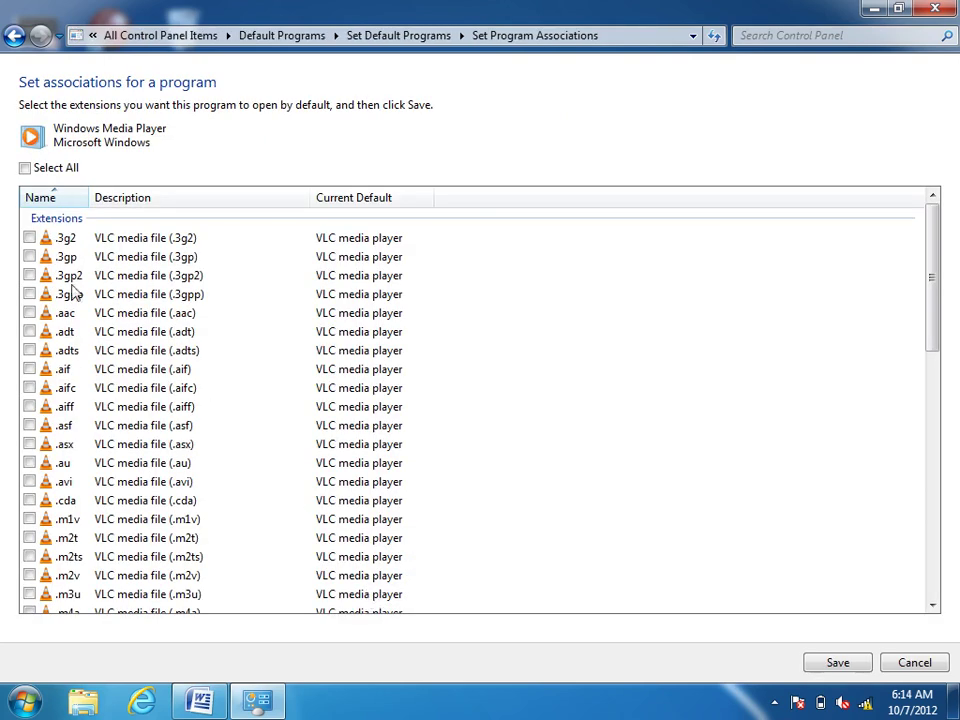
{"action": "left_click_drag", "start_coordinate": [939, 236], "coordinate": [905, 338]}
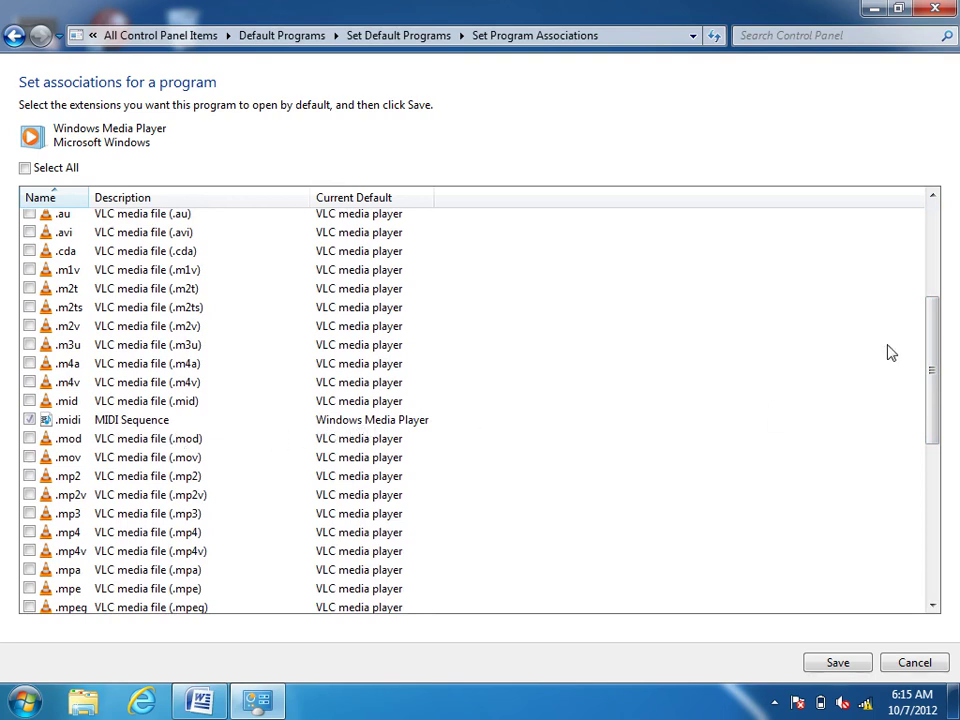
{"action": "left_click_drag", "start_coordinate": [940, 324], "coordinate": [949, 240]}
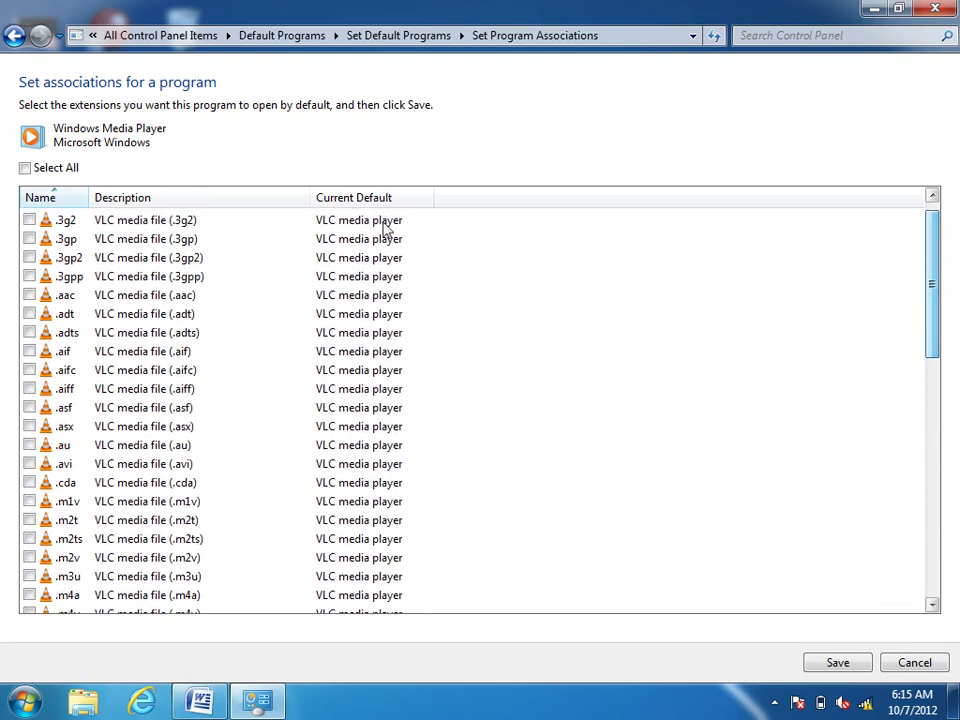
{"action": "left_click", "coordinate": [26, 168]}
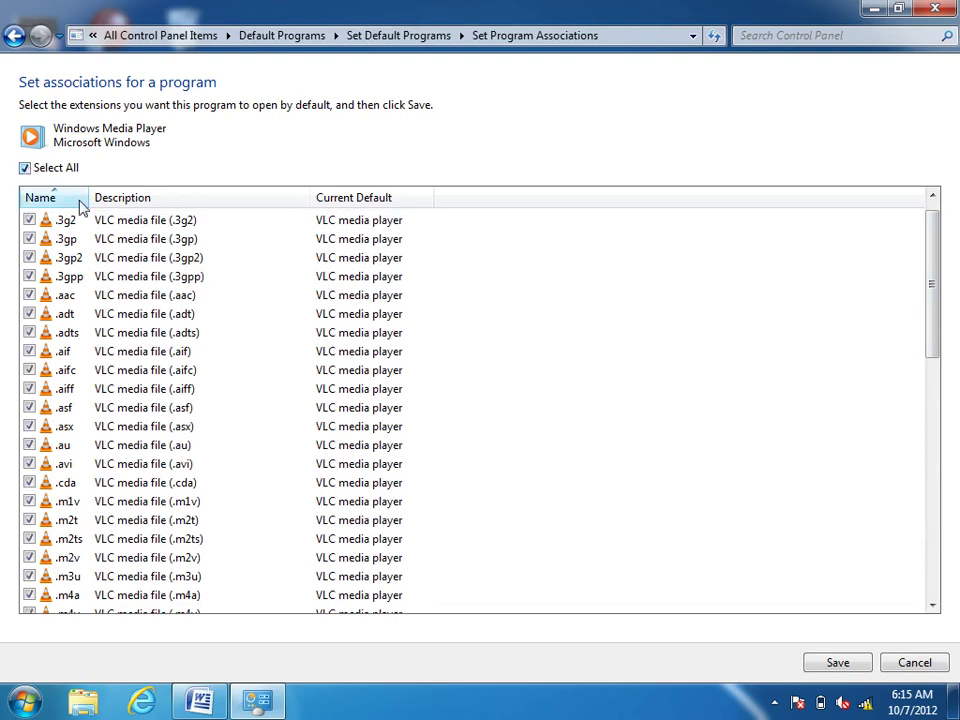
{"action": "left_click", "coordinate": [838, 663]}
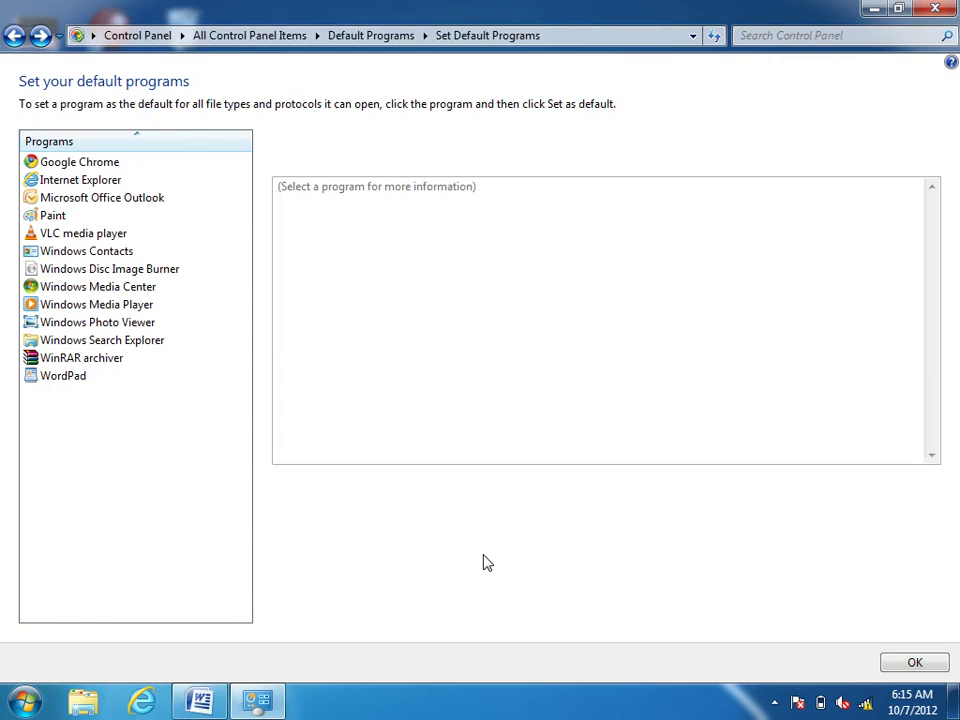
Step: Test the new association by playing Ho Nhi Skta-Raj Mobiles.mp4 from the desktop's Video folder, and close the player
{"action": "left_click", "coordinate": [872, 14]}
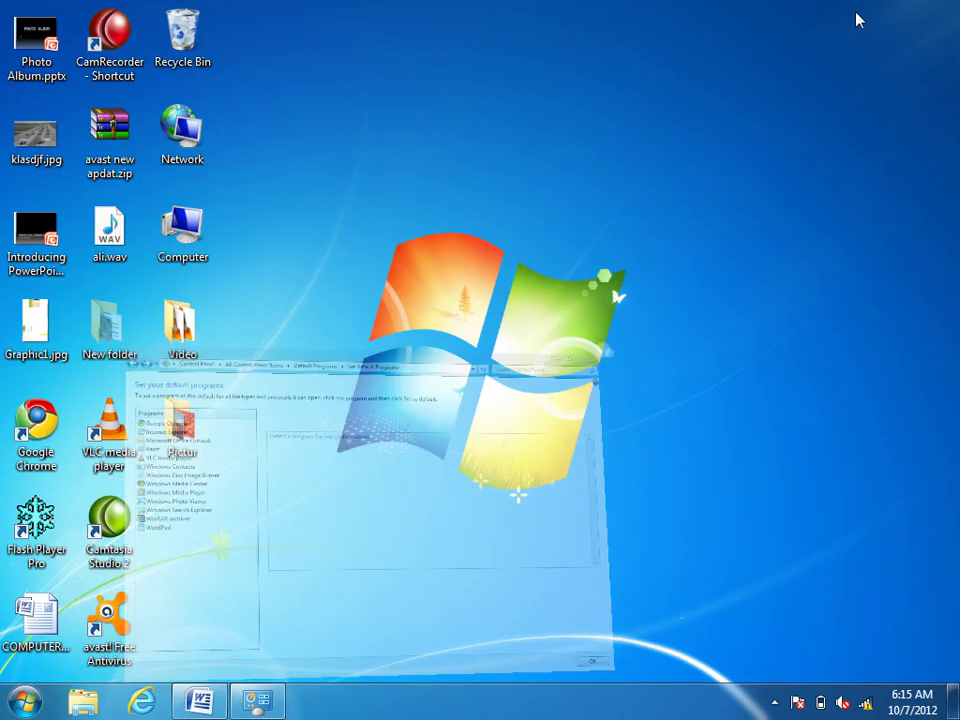
{"action": "double_click", "coordinate": [182, 336]}
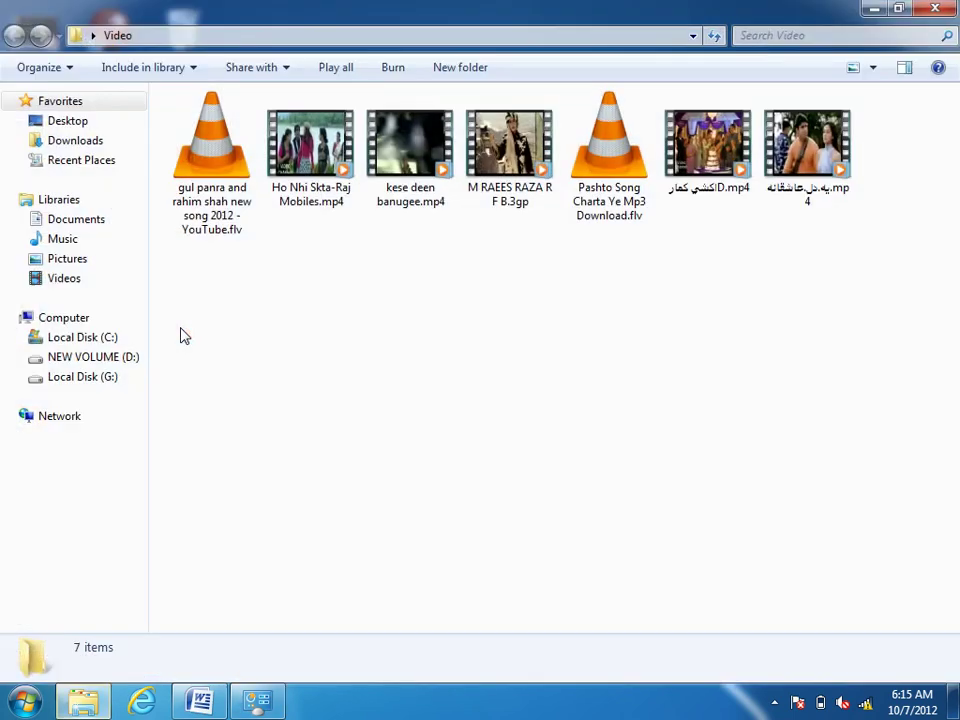
{"action": "left_click", "coordinate": [305, 163]}
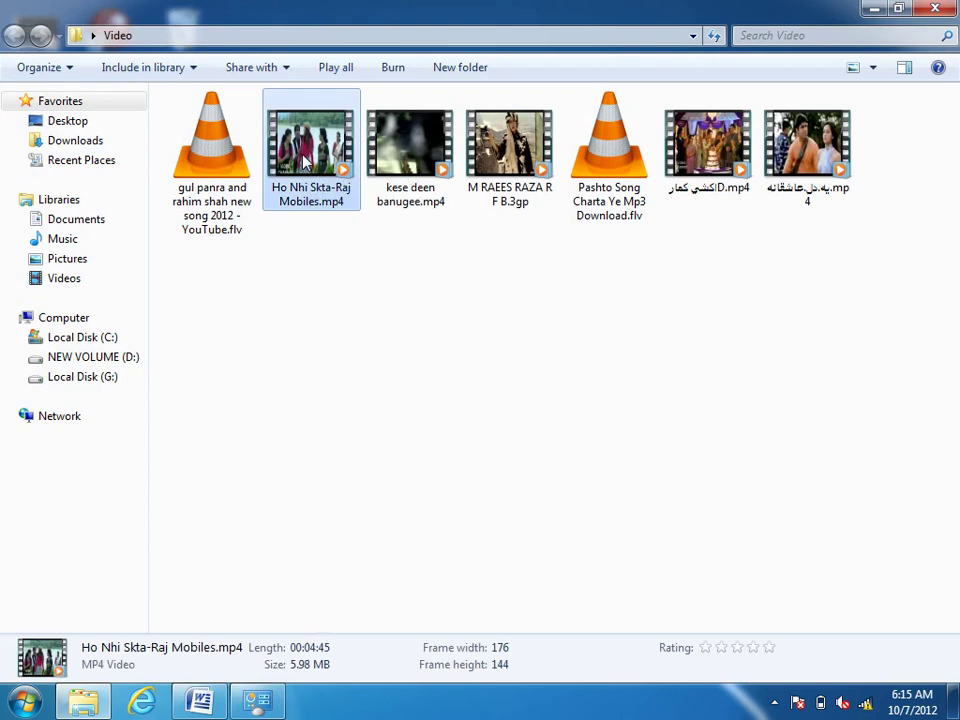
{"action": "double_click", "coordinate": [305, 163]}
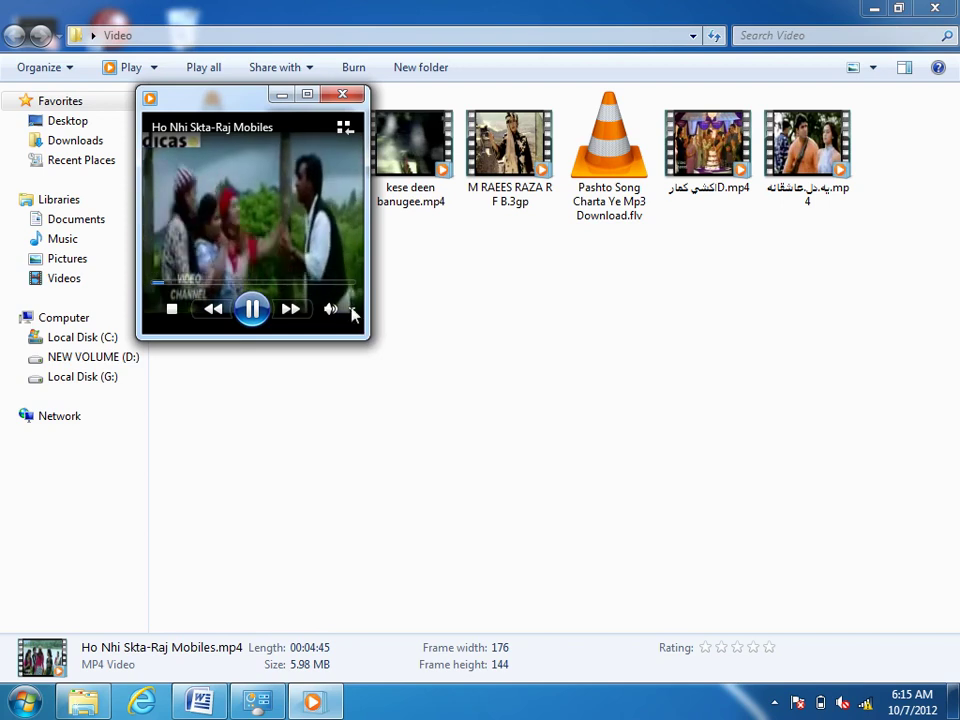
{"action": "left_click", "coordinate": [345, 94]}
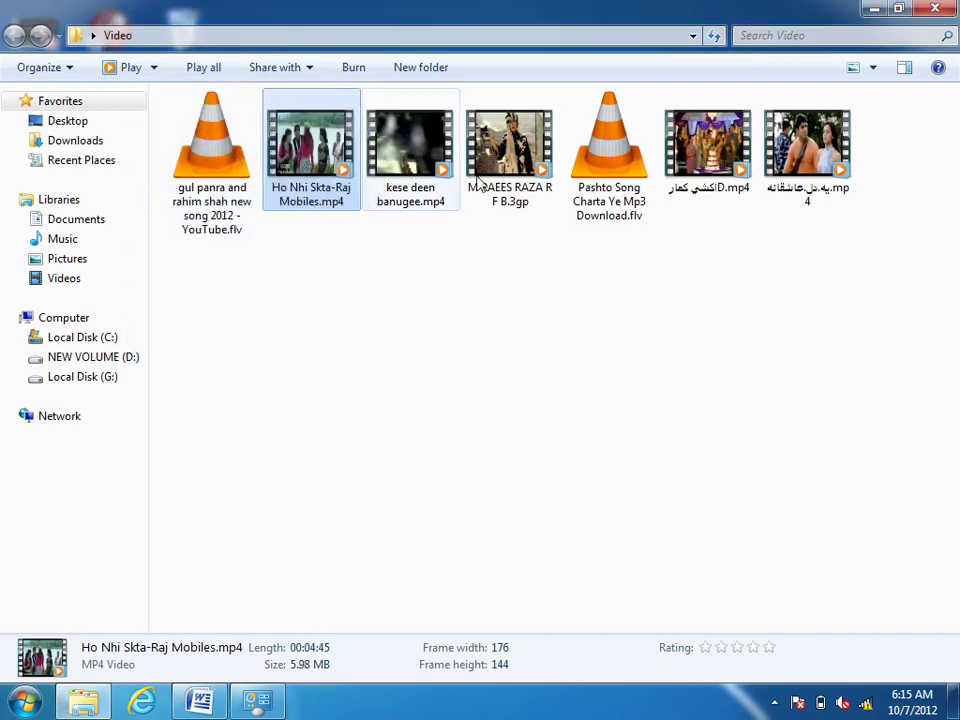
Step: Play Pashto Song Charta Ye Mp3 Download.flv to check its default player, and close the player and the Video folder
{"action": "left_click", "coordinate": [608, 152]}
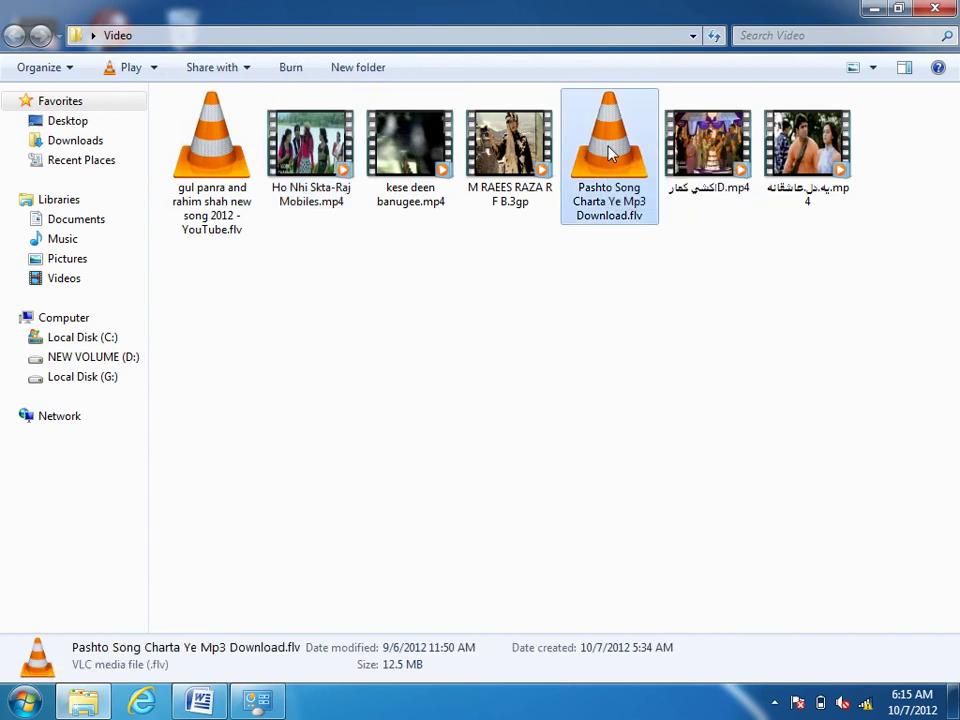
{"action": "double_click", "coordinate": [654, 218]}
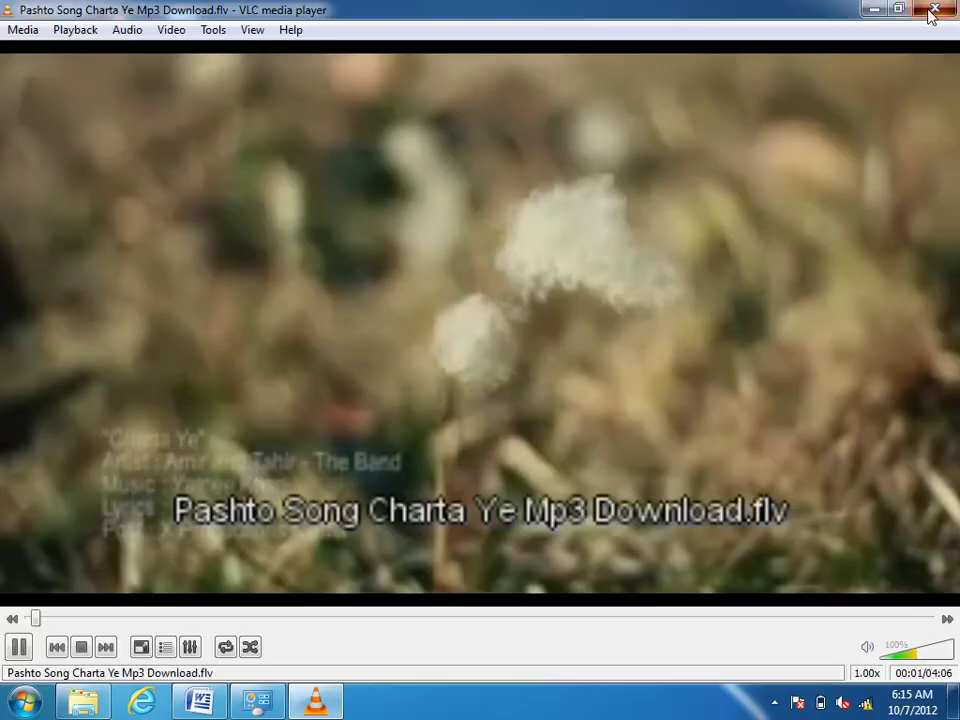
{"action": "left_click", "coordinate": [933, 11]}
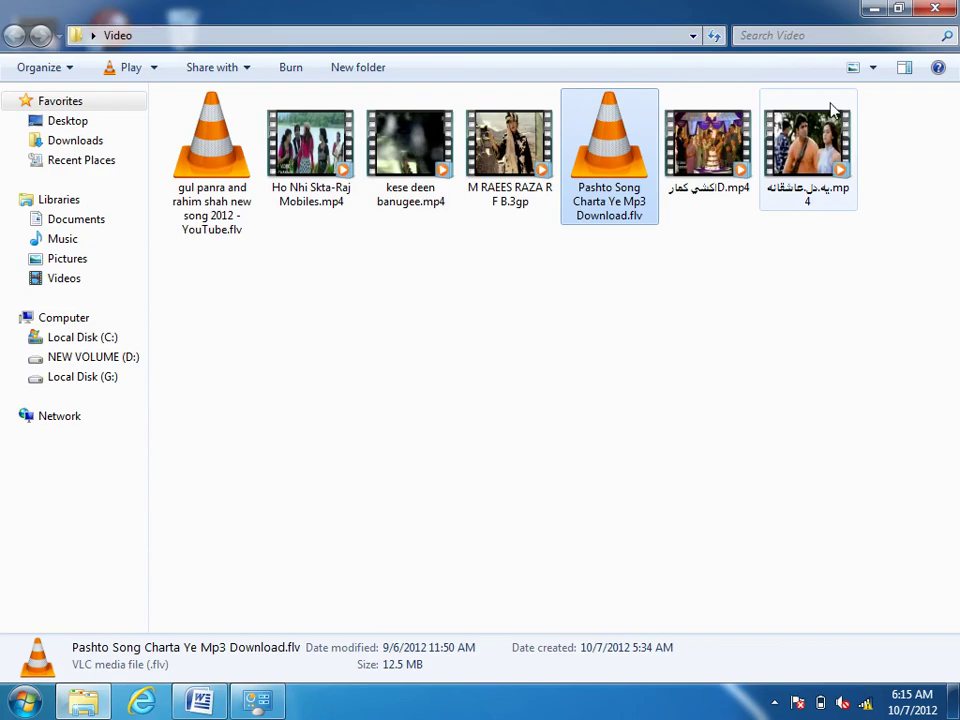
{"action": "left_click", "coordinate": [936, 9]}
Step: Choose the defaults for VLC media player in Set Default Programs, selecting all listed file extensions, and save the associations
{"action": "left_click", "coordinate": [257, 700]}
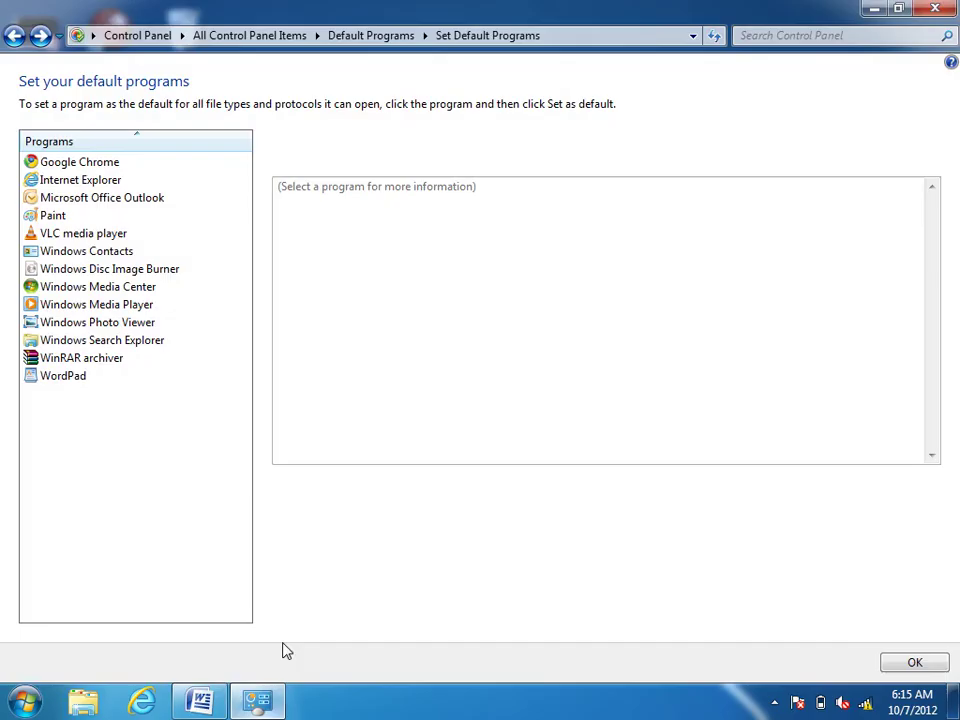
{"action": "left_click", "coordinate": [89, 238]}
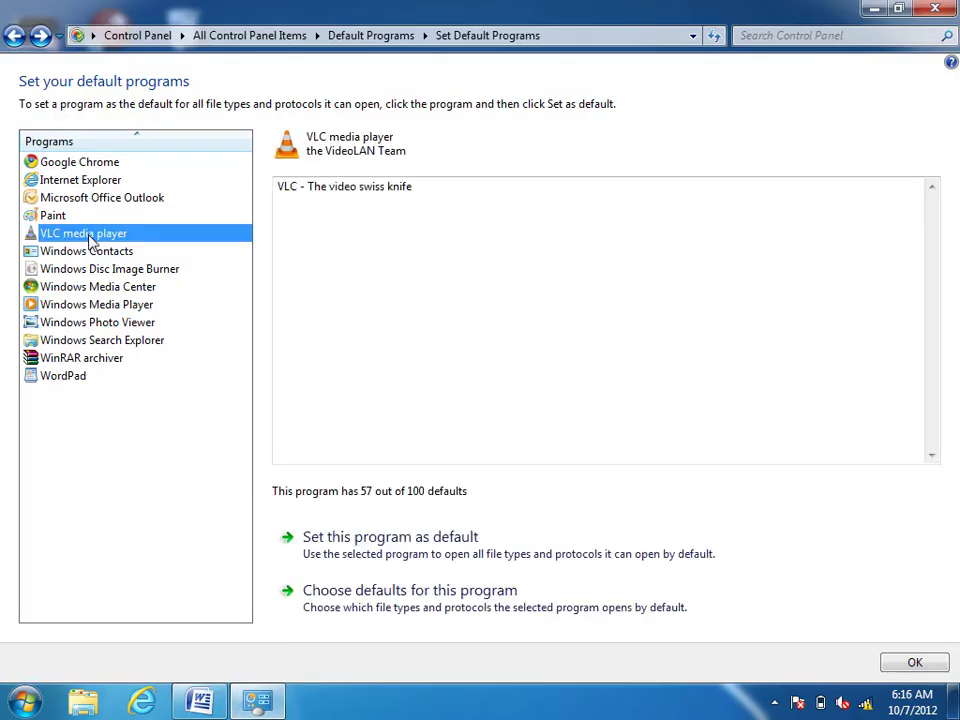
{"action": "left_click", "coordinate": [374, 578]}
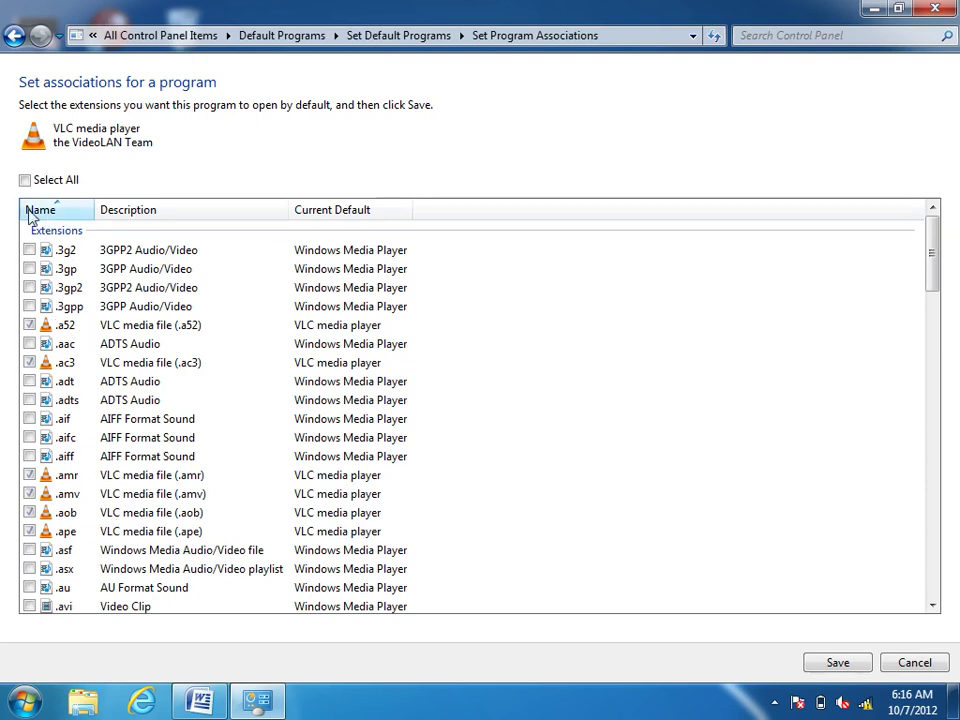
{"action": "left_click", "coordinate": [29, 250]}
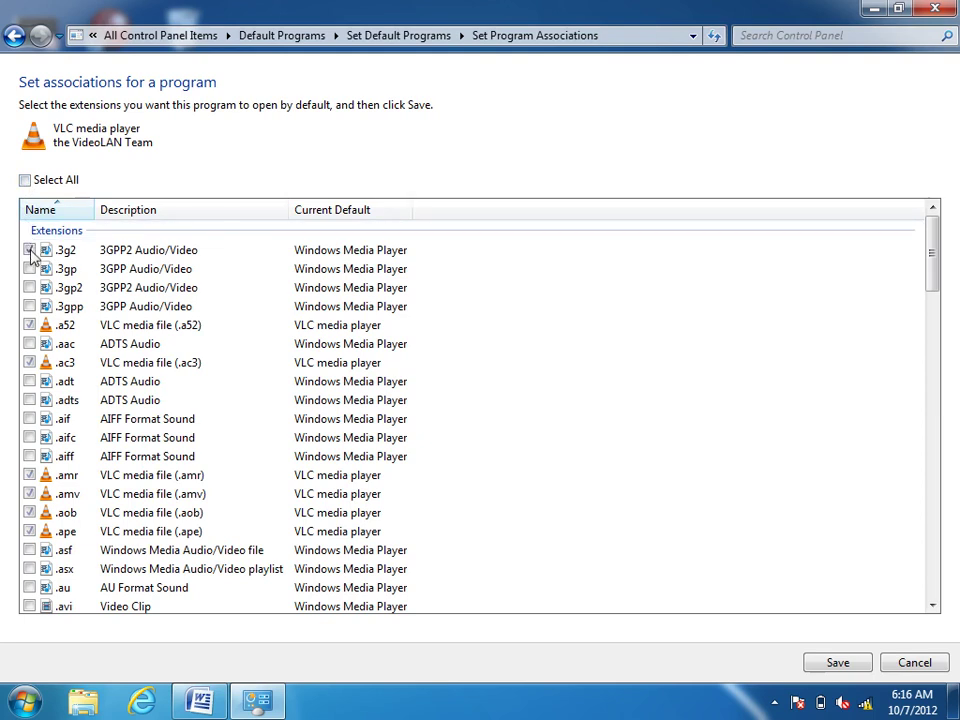
{"action": "left_click", "coordinate": [31, 287]}
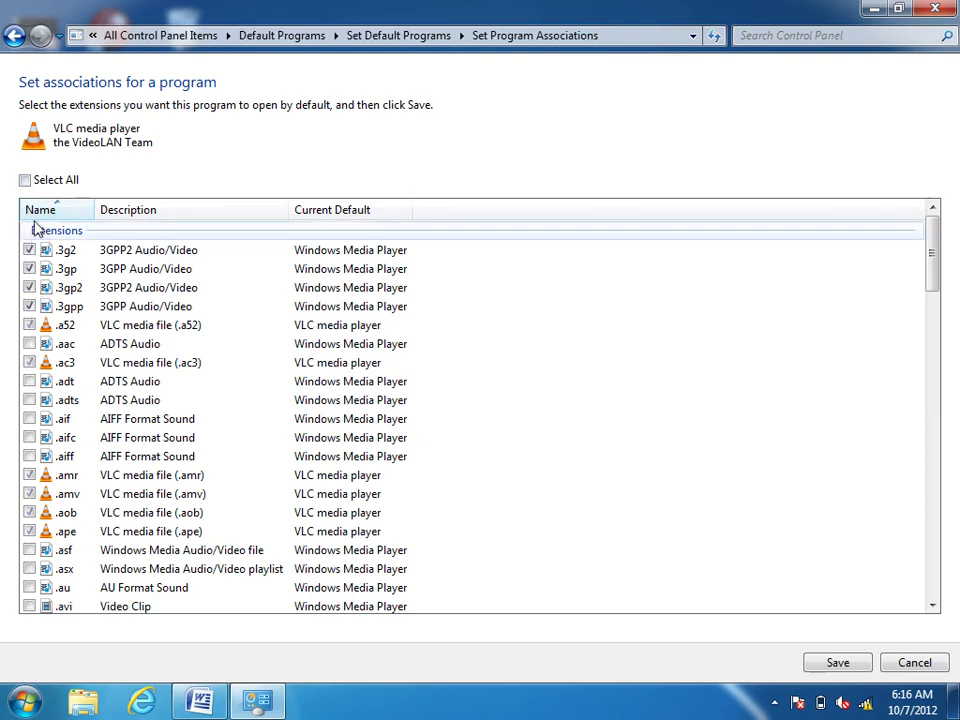
{"action": "left_click", "coordinate": [25, 181]}
{"action": "left_click", "coordinate": [836, 664]}
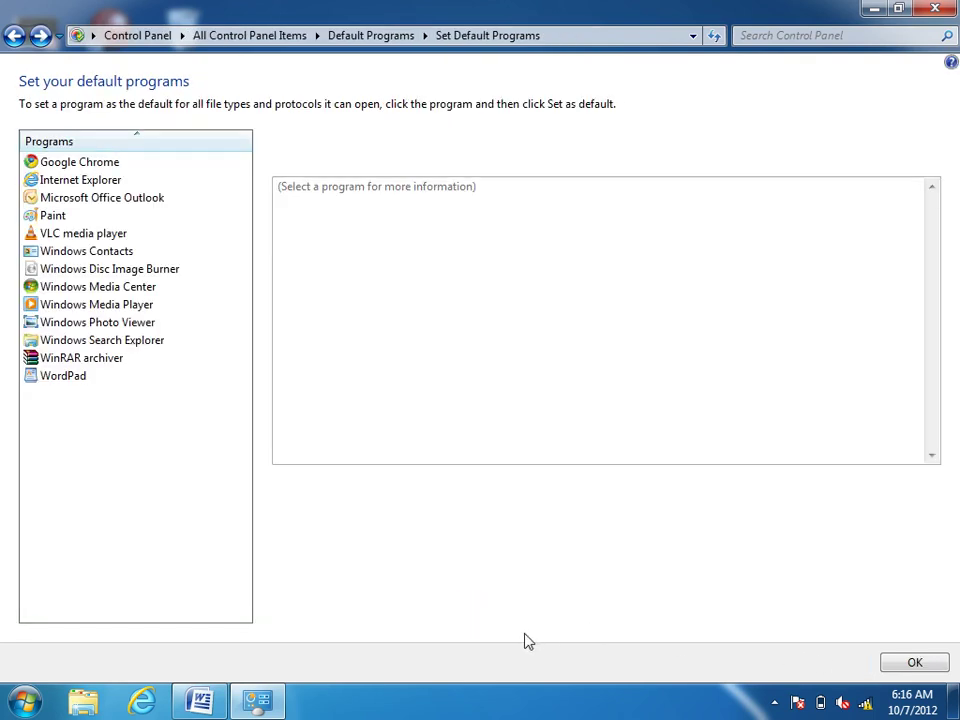
Step: Test the VLC association by playing Ho Nhi Skta-Raj Mobiles.mp4 from the desktop's Video folder, closing the player and folder
{"action": "left_click", "coordinate": [874, 8]}
{"action": "double_click", "coordinate": [175, 338]}
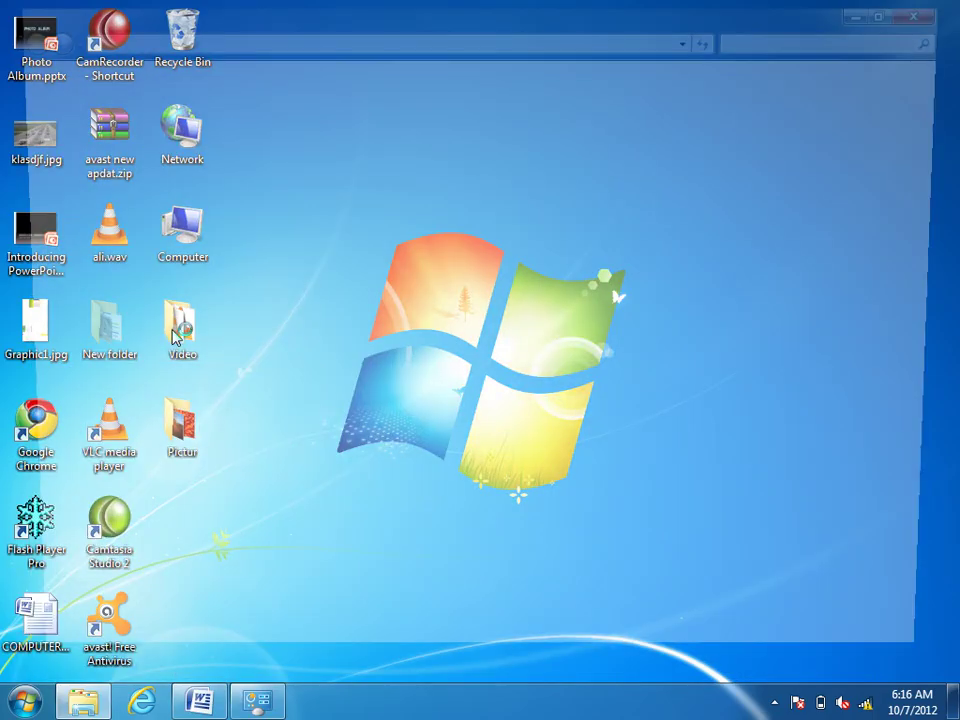
{"action": "left_click", "coordinate": [325, 152]}
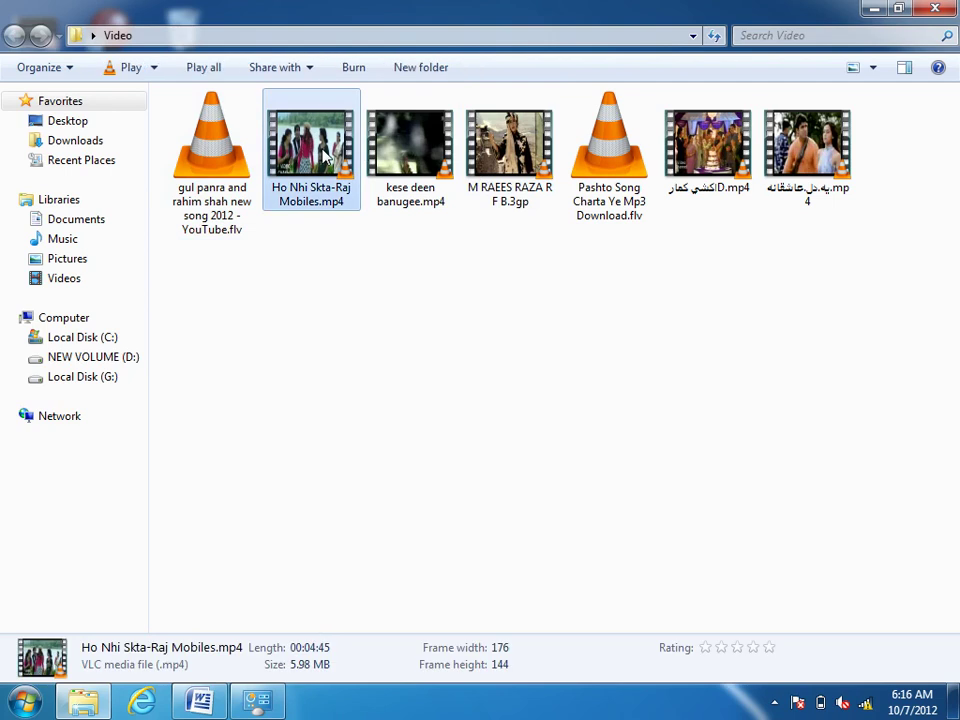
{"action": "double_click", "coordinate": [325, 152]}
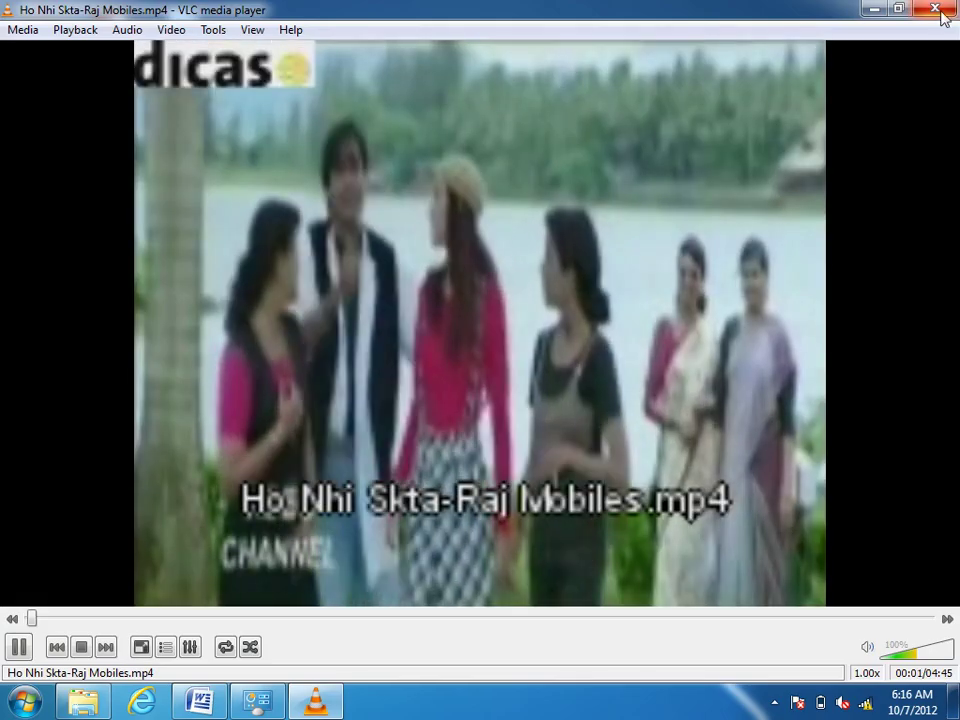
{"action": "left_click", "coordinate": [935, 9]}
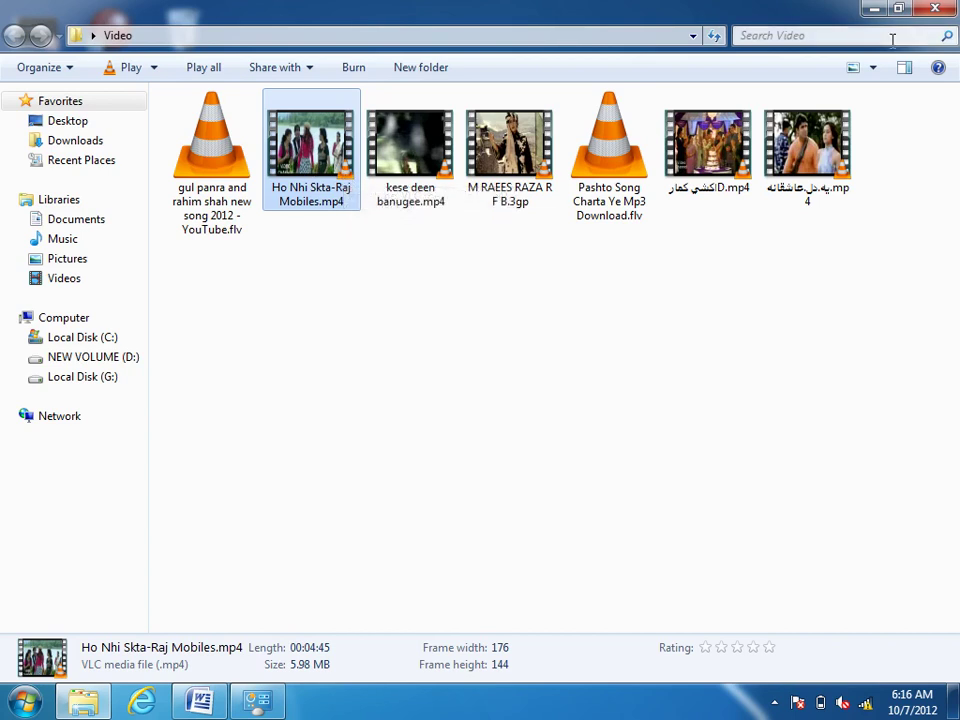
{"action": "left_click", "coordinate": [935, 9]}
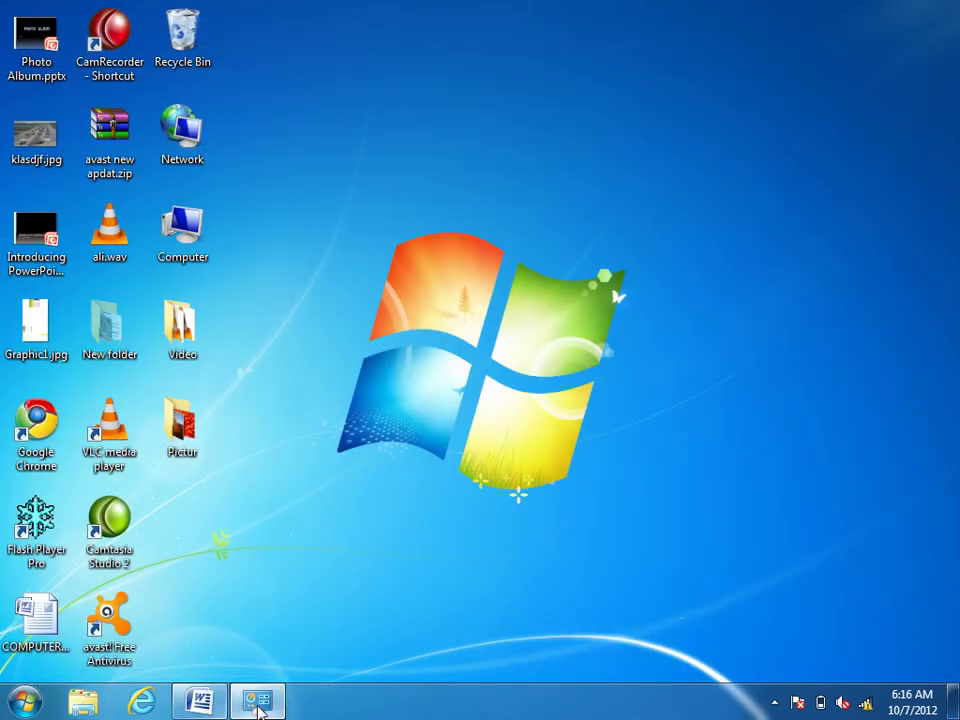
Step: Return to Set Default Programs, view the Windows Photo Viewer entry, and minimize the window
{"action": "left_click", "coordinate": [257, 702]}
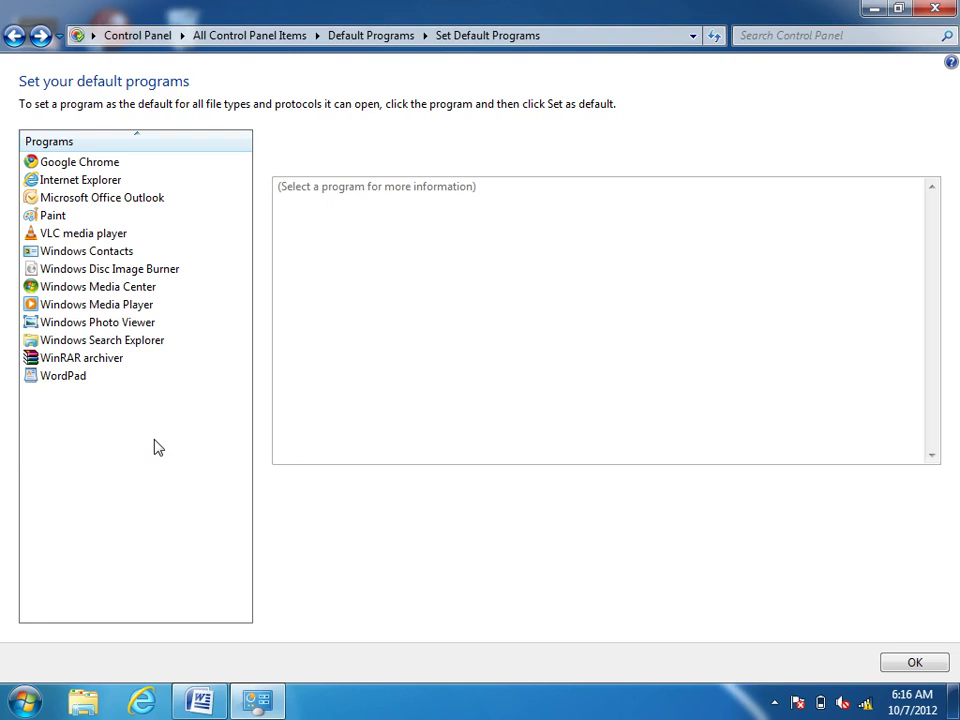
{"action": "left_click", "coordinate": [73, 324]}
{"action": "left_click", "coordinate": [873, 10]}
{"action": "left_click", "coordinate": [24, 702]}
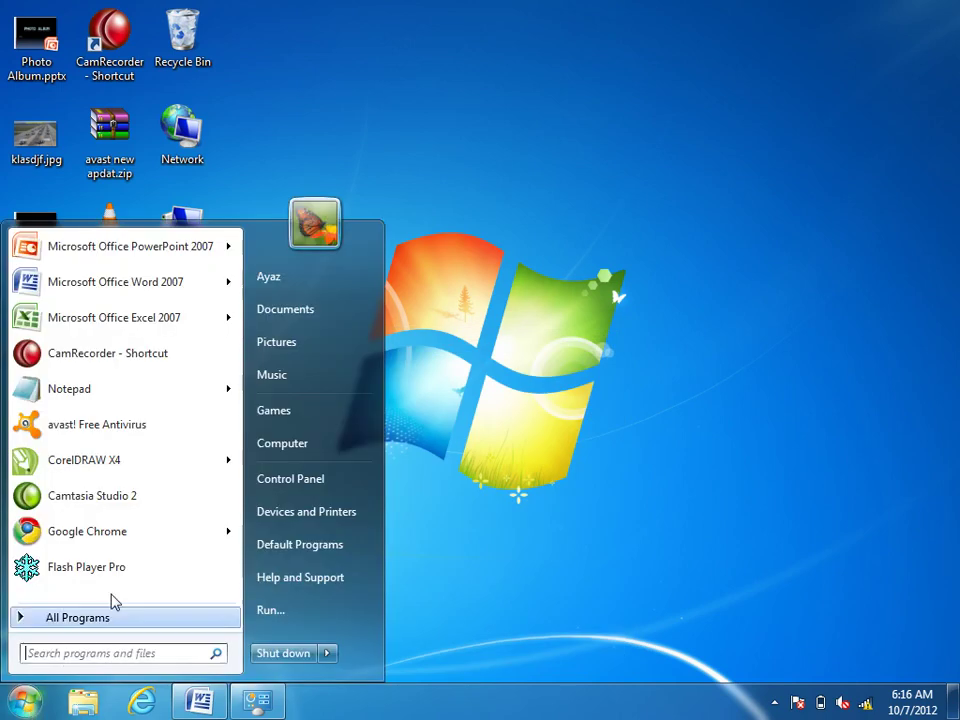
{"action": "left_click", "coordinate": [296, 347]}
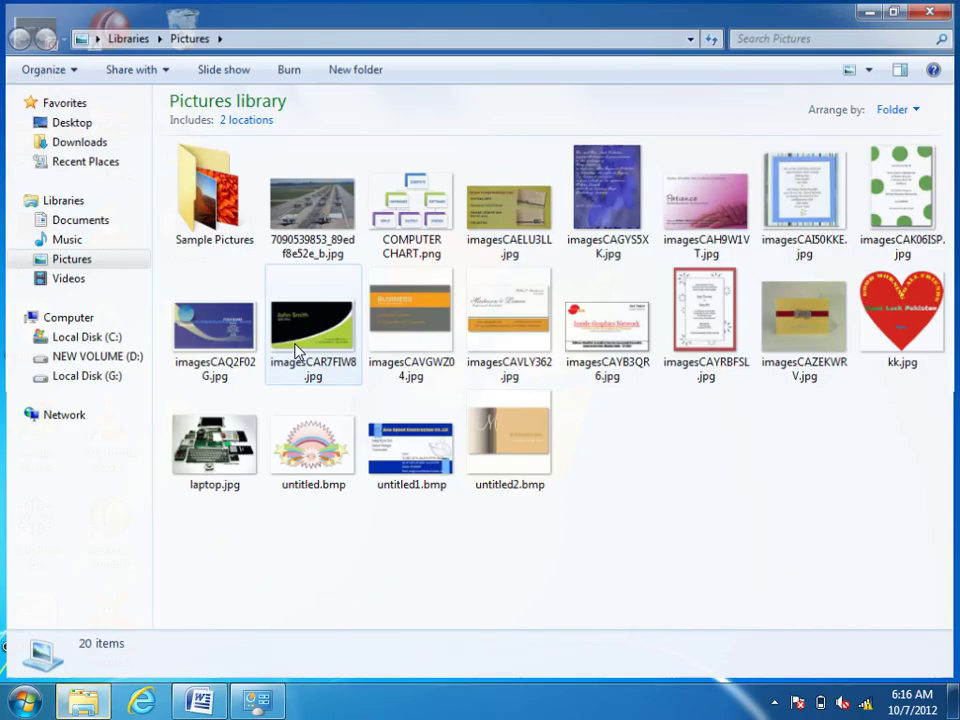
{"action": "double_click", "coordinate": [310, 200]}
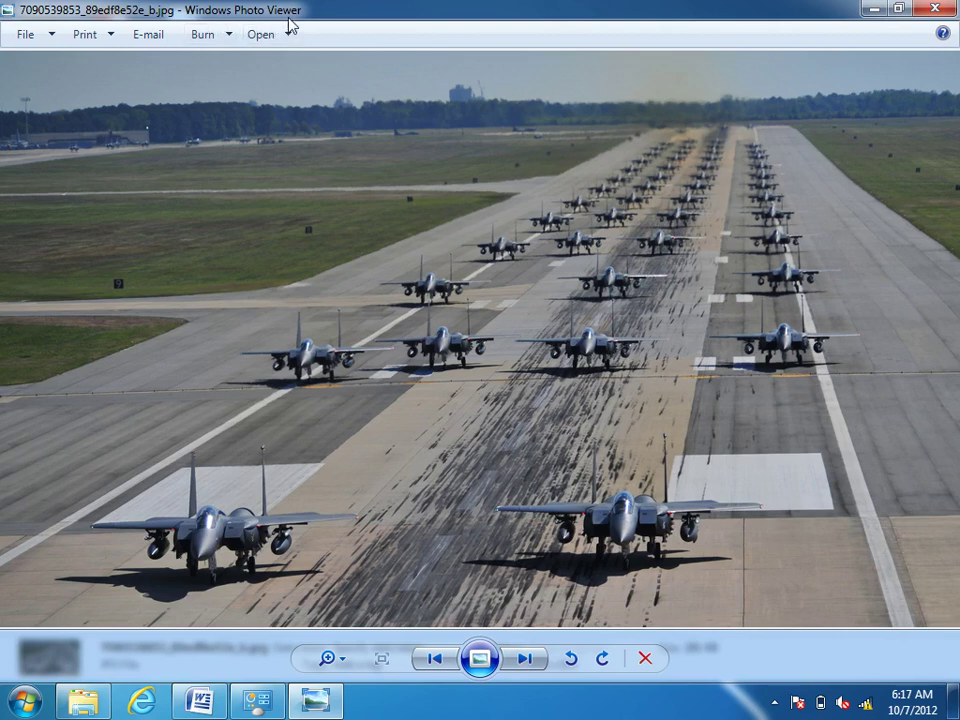
{"action": "left_click", "coordinate": [530, 661]}
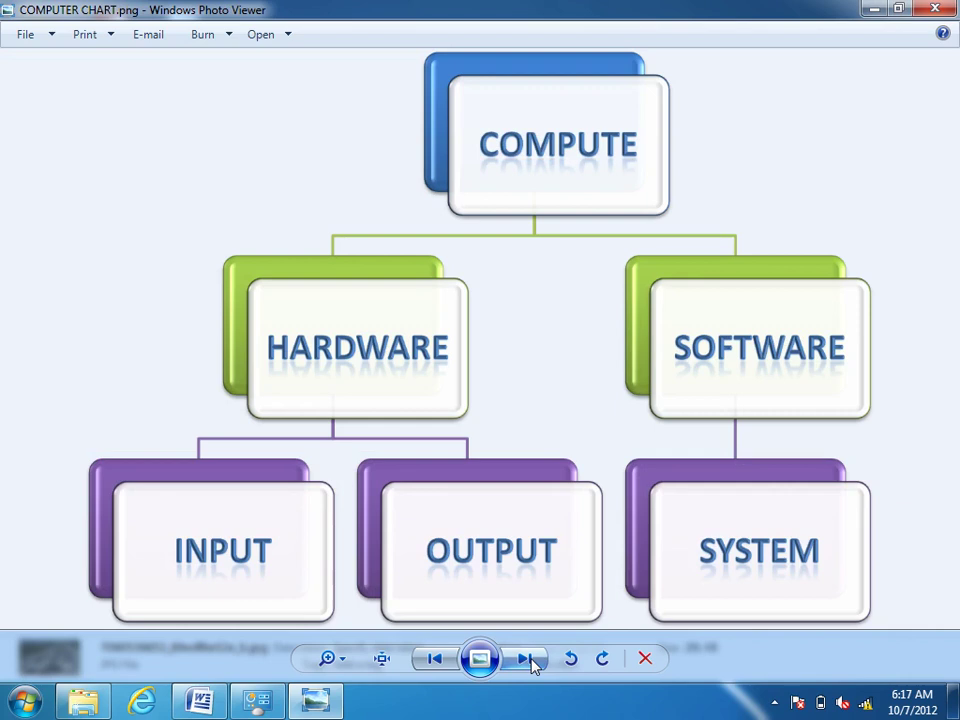
{"action": "left_click", "coordinate": [527, 659]}
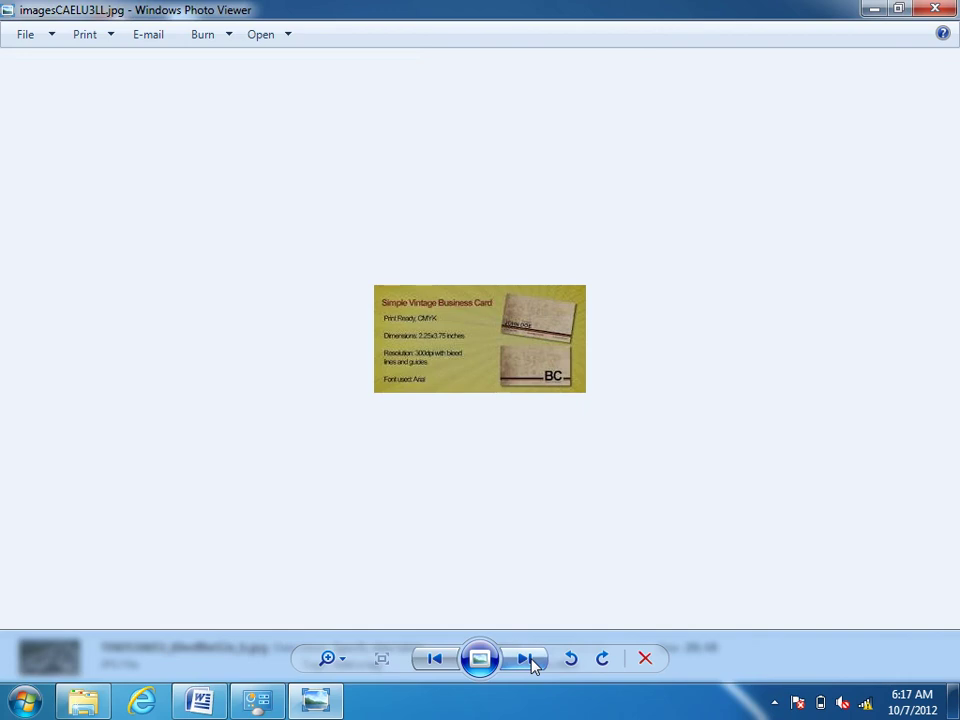
{"action": "left_click", "coordinate": [525, 658]}
{"action": "left_click", "coordinate": [525, 658]}
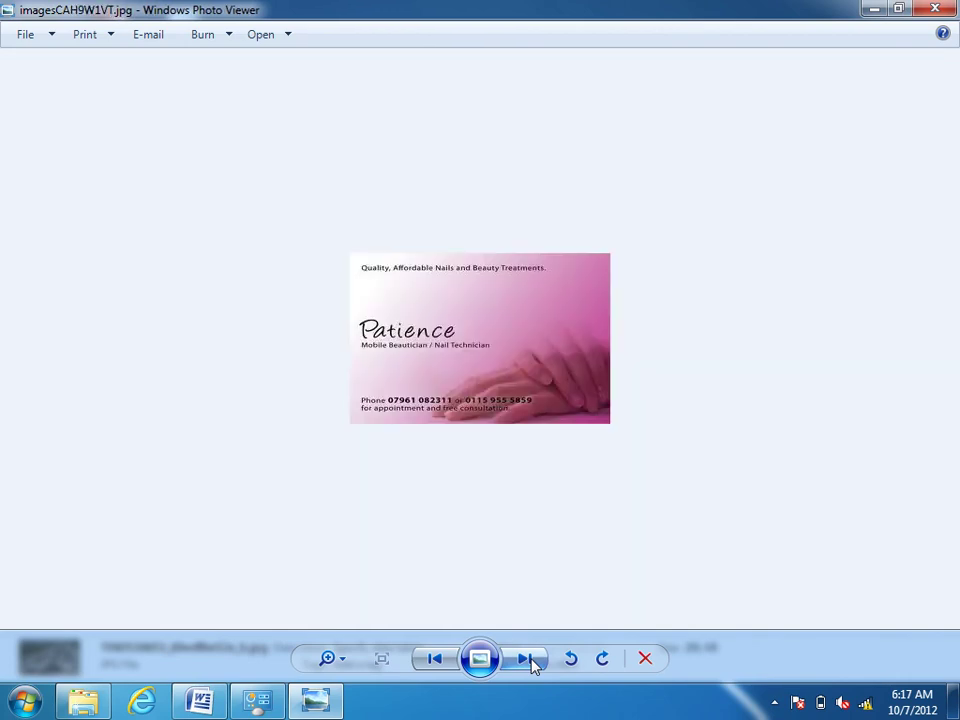
{"action": "left_click", "coordinate": [935, 9]}
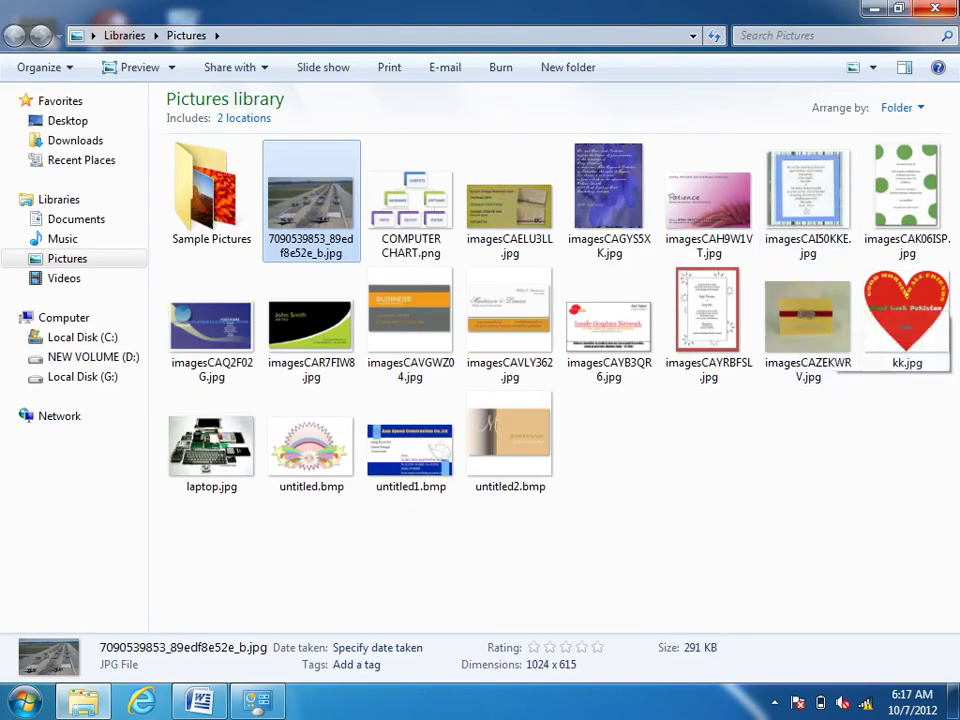
{"action": "left_click", "coordinate": [943, 10]}
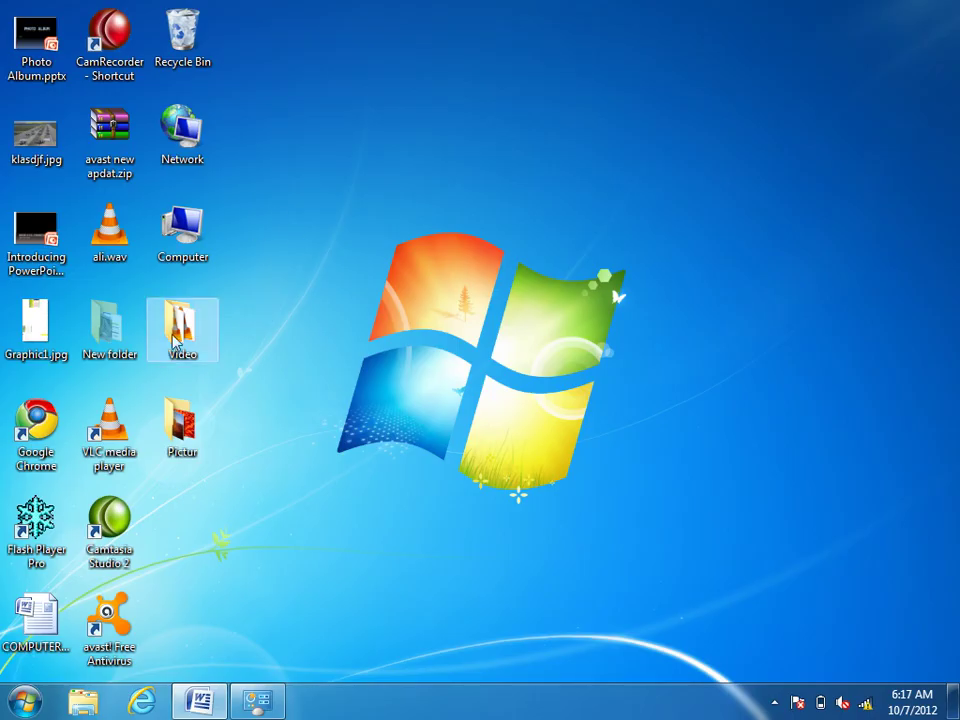
Step: Open Chrysanthemum.jpg from the desktop's Pictur folder, browse forward to Hydrangeas.jpg, and close the viewer and folder
{"action": "double_click", "coordinate": [183, 425]}
{"action": "left_click", "coordinate": [201, 136]}
{"action": "double_click", "coordinate": [201, 136]}
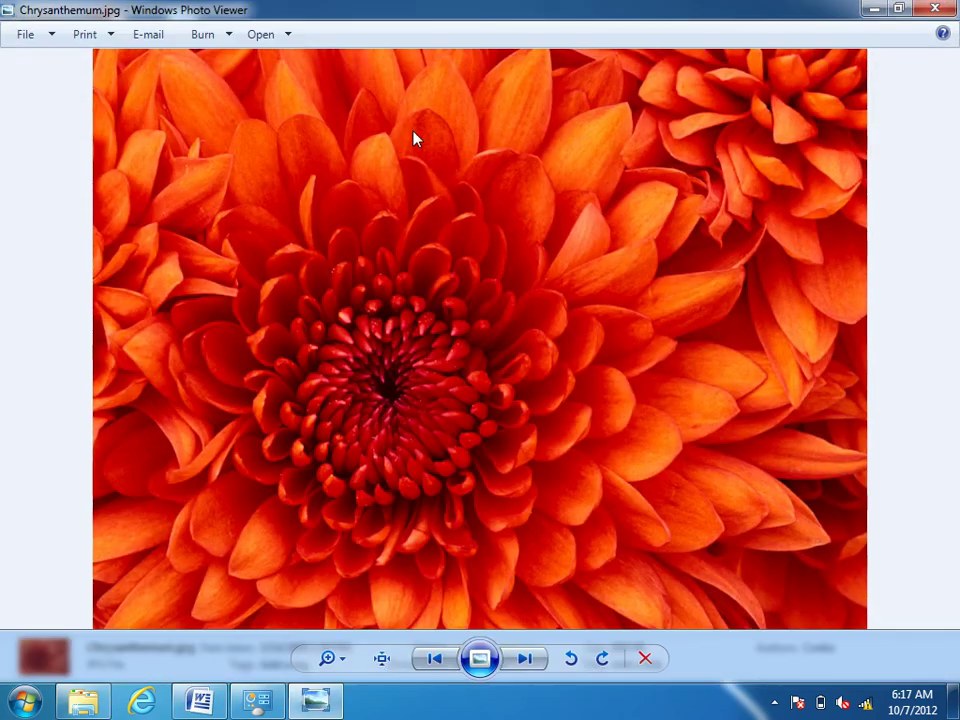
{"action": "key", "text": "Right"}
{"action": "key", "text": "Right"}
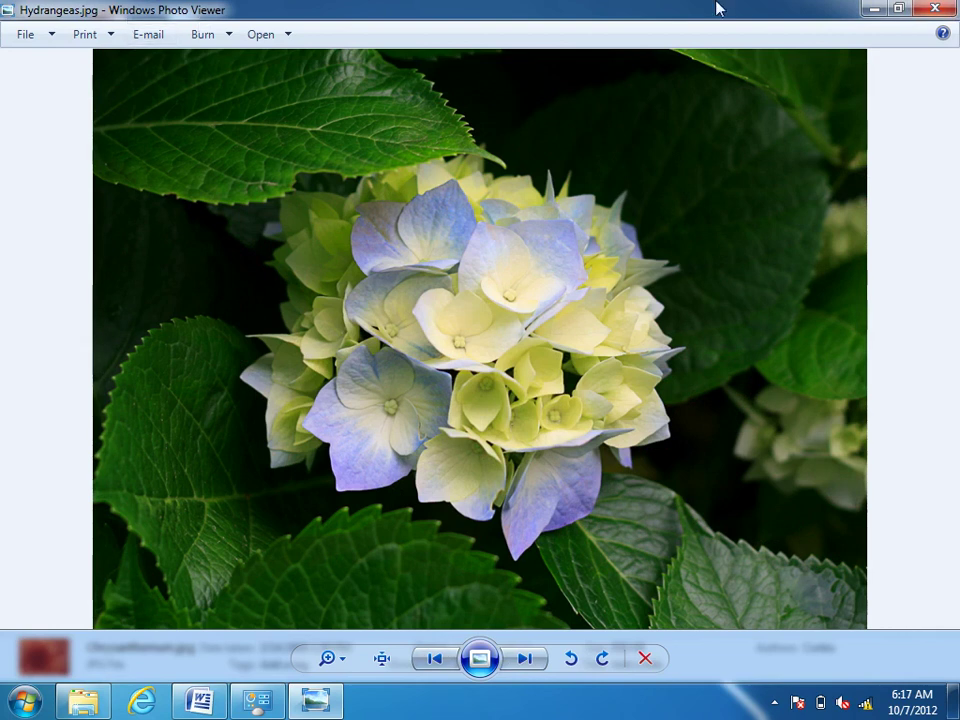
{"action": "left_click", "coordinate": [935, 9]}
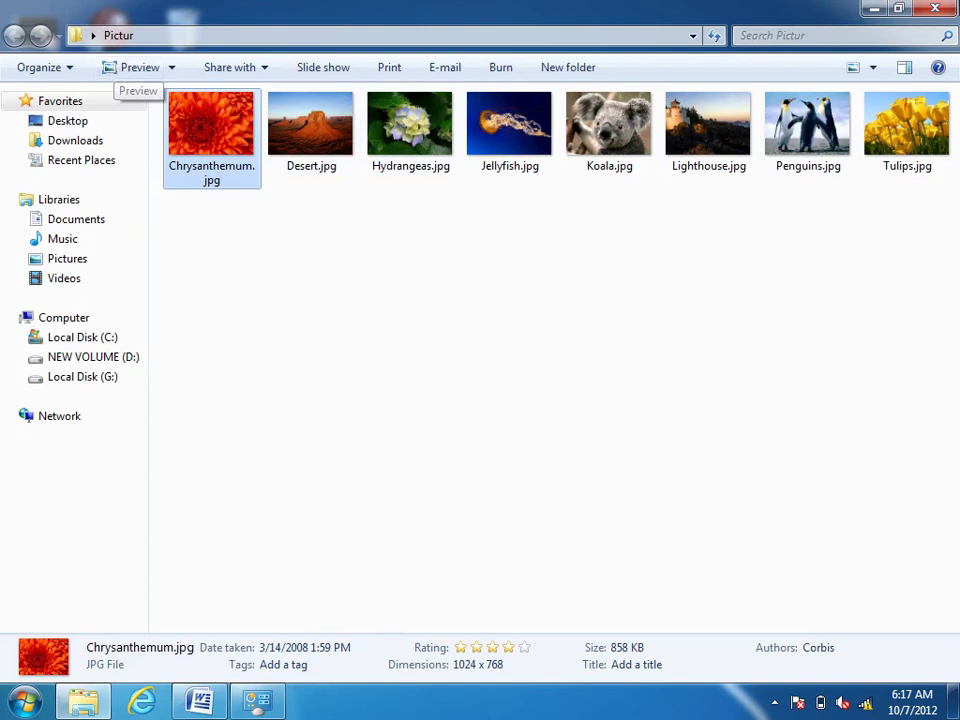
{"action": "key", "text": "super+d"}
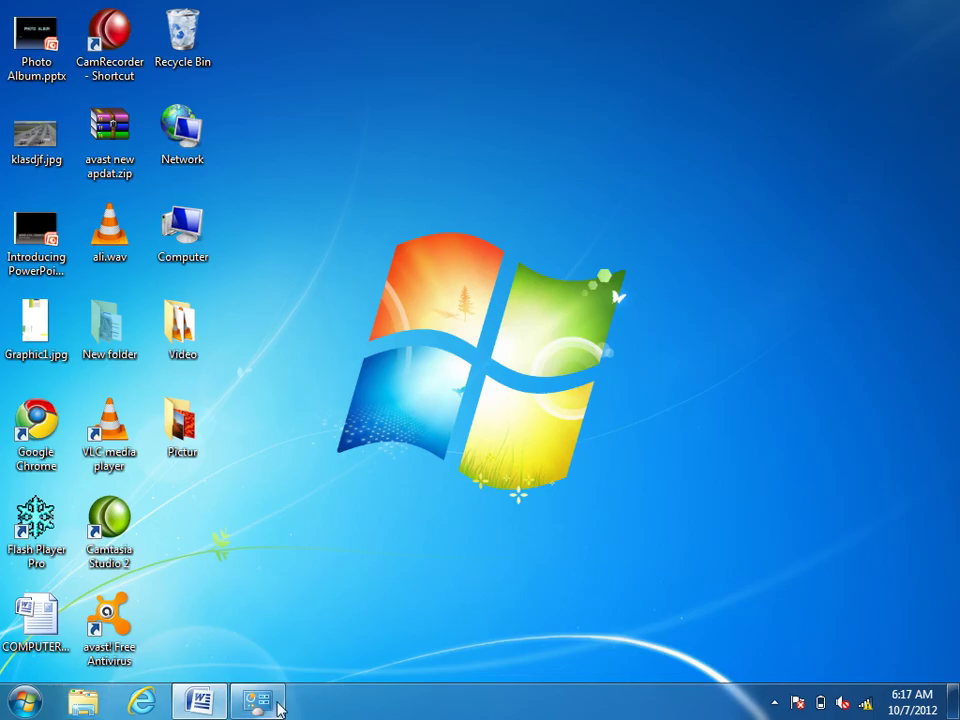
Step: Review the default program entries for Paint, Windows Media Center, Windows Photo Viewer, WinRAR archiver and WordPad
{"action": "left_click", "coordinate": [266, 704]}
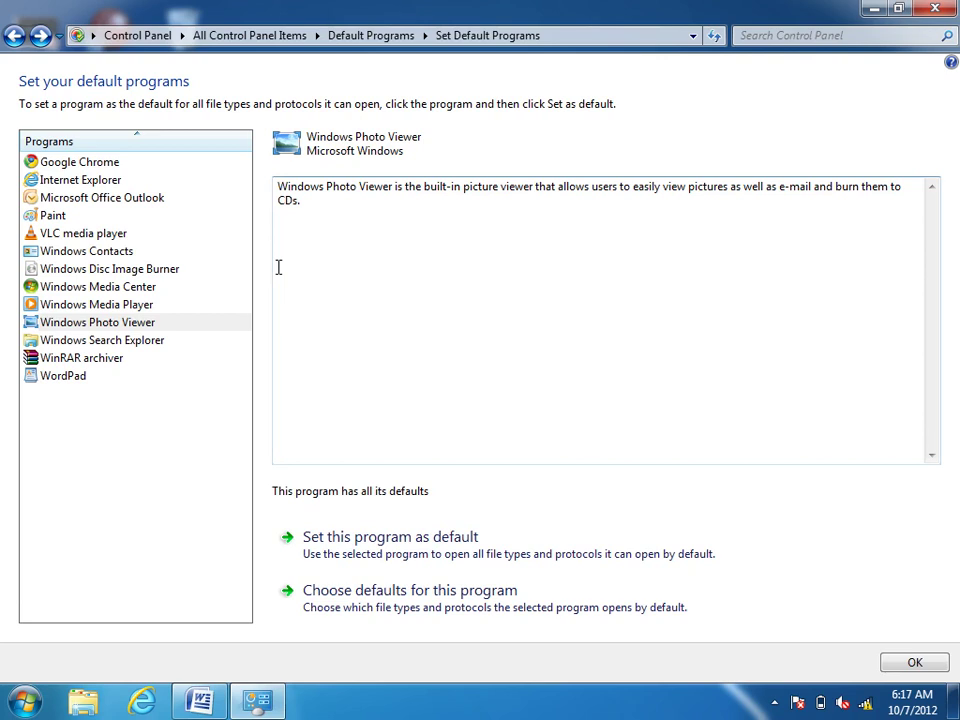
{"action": "left_click", "coordinate": [40, 217]}
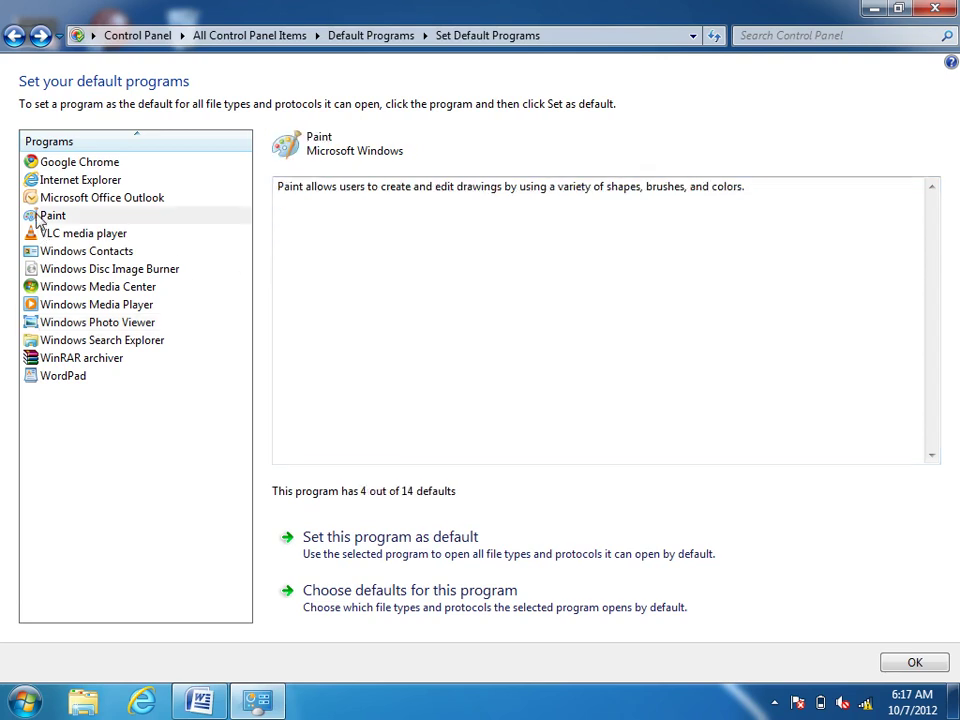
{"action": "left_click", "coordinate": [51, 290]}
{"action": "left_click", "coordinate": [62, 324]}
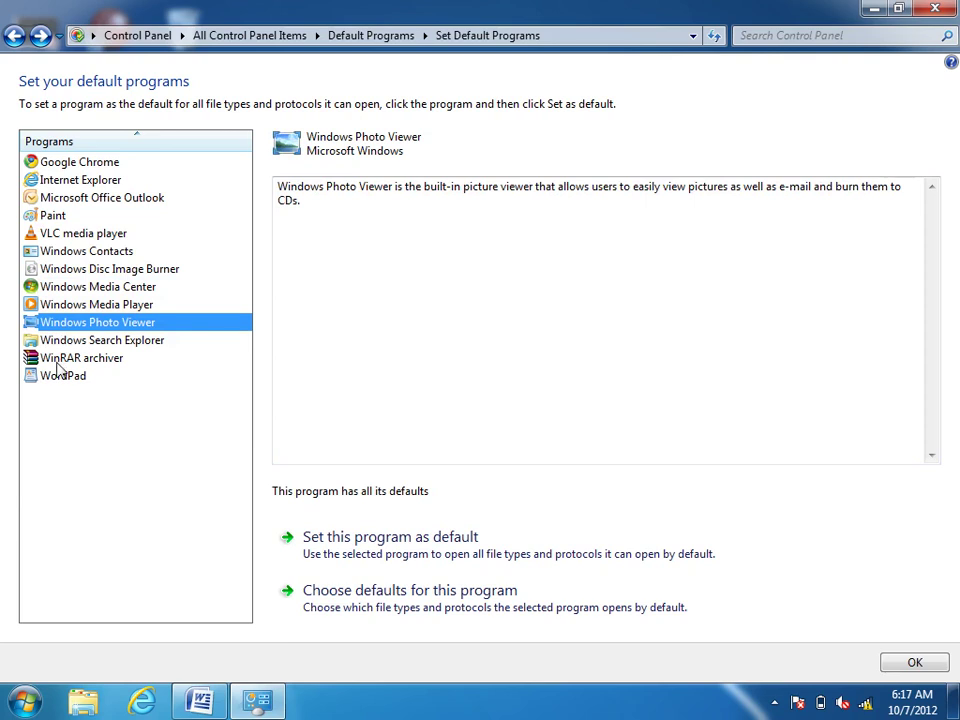
{"action": "left_click", "coordinate": [60, 362]}
{"action": "left_click", "coordinate": [62, 382]}
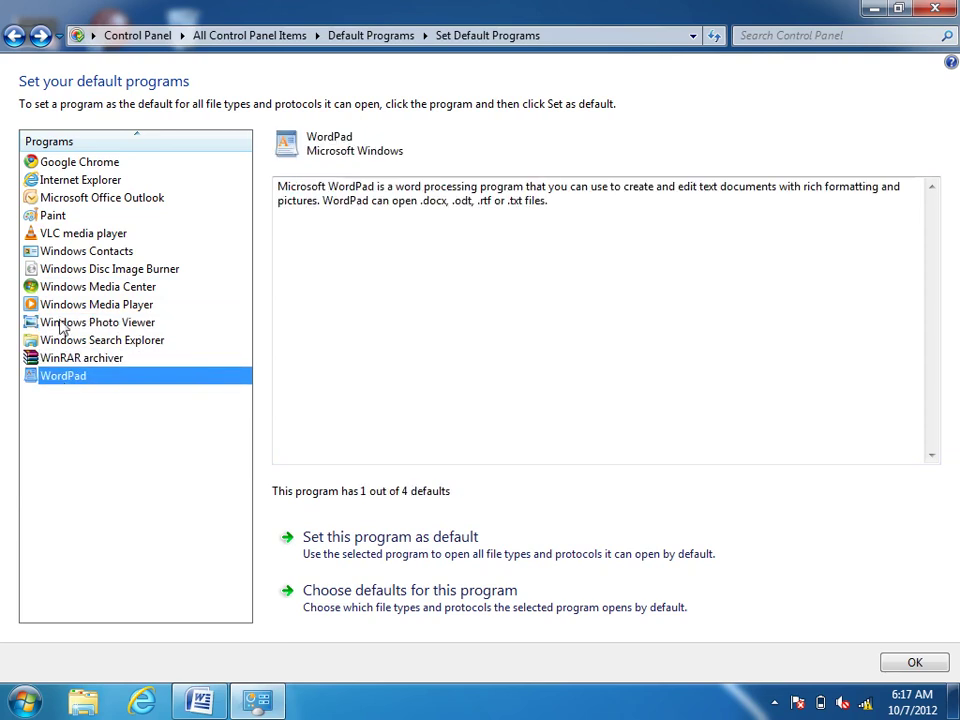
Step: Choose the defaults for Paint, selecting all listed image extensions, and save the associations
{"action": "left_click", "coordinate": [47, 218]}
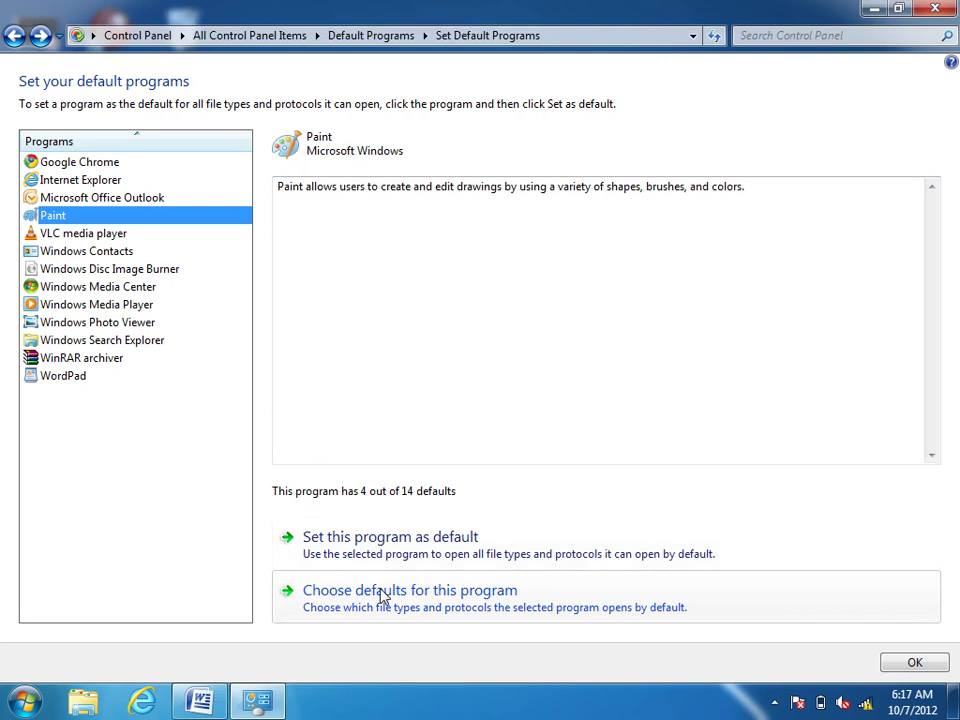
{"action": "left_click", "coordinate": [455, 609]}
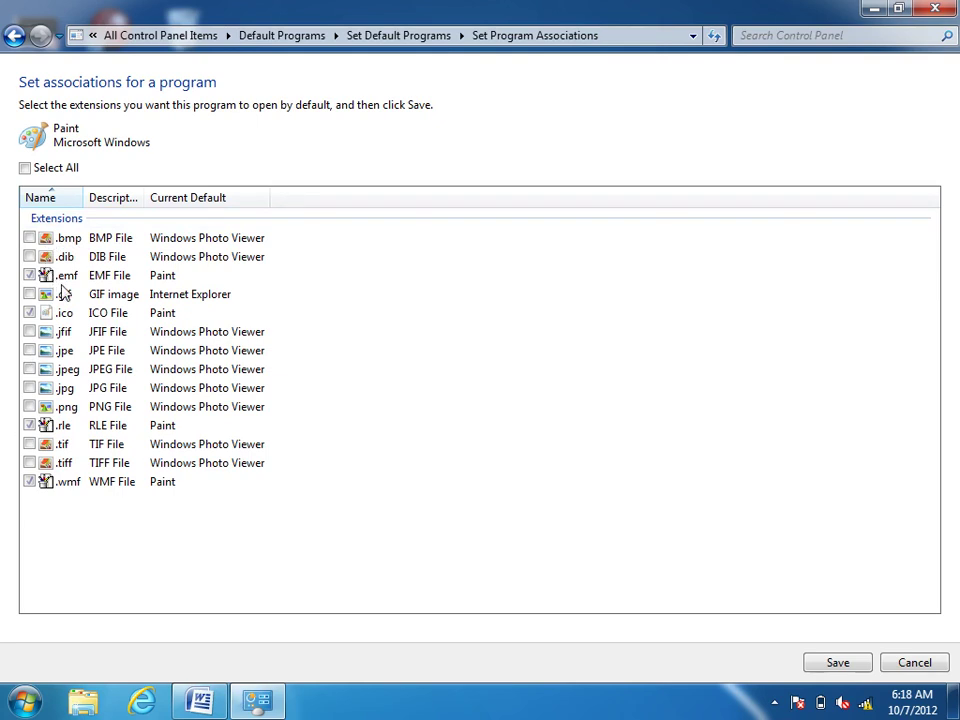
{"action": "left_click", "coordinate": [25, 168]}
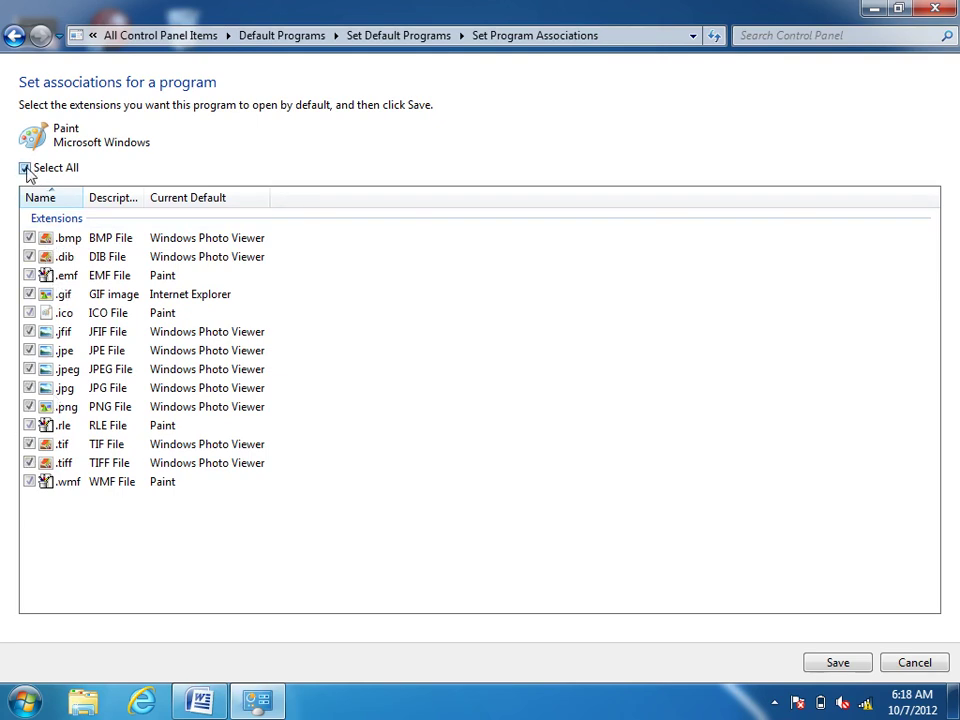
{"action": "left_click", "coordinate": [857, 671]}
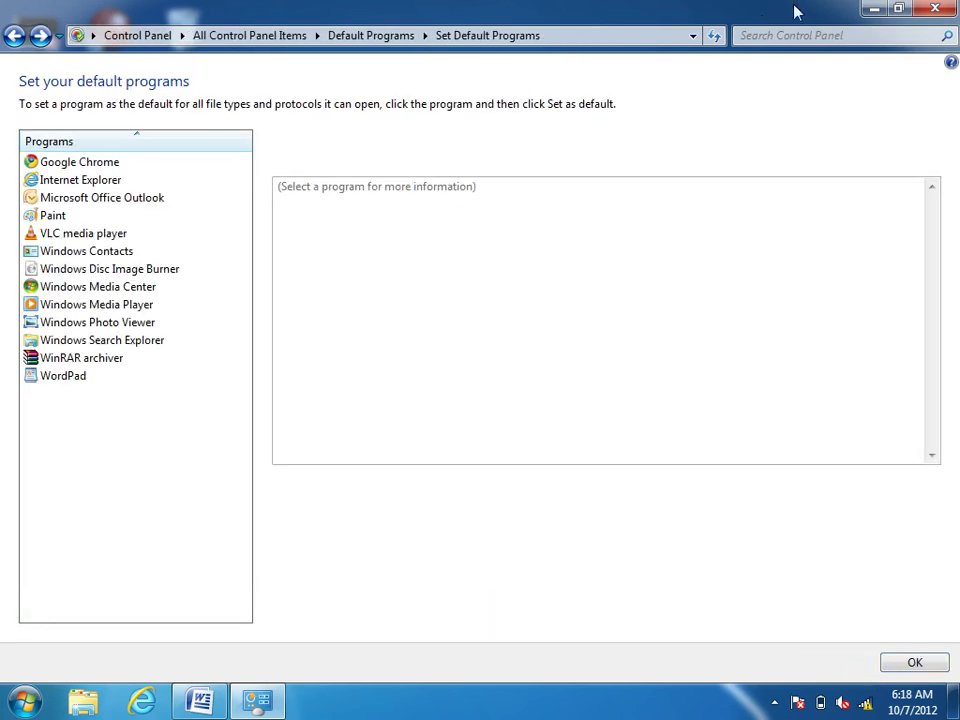
{"action": "left_click", "coordinate": [874, 10]}
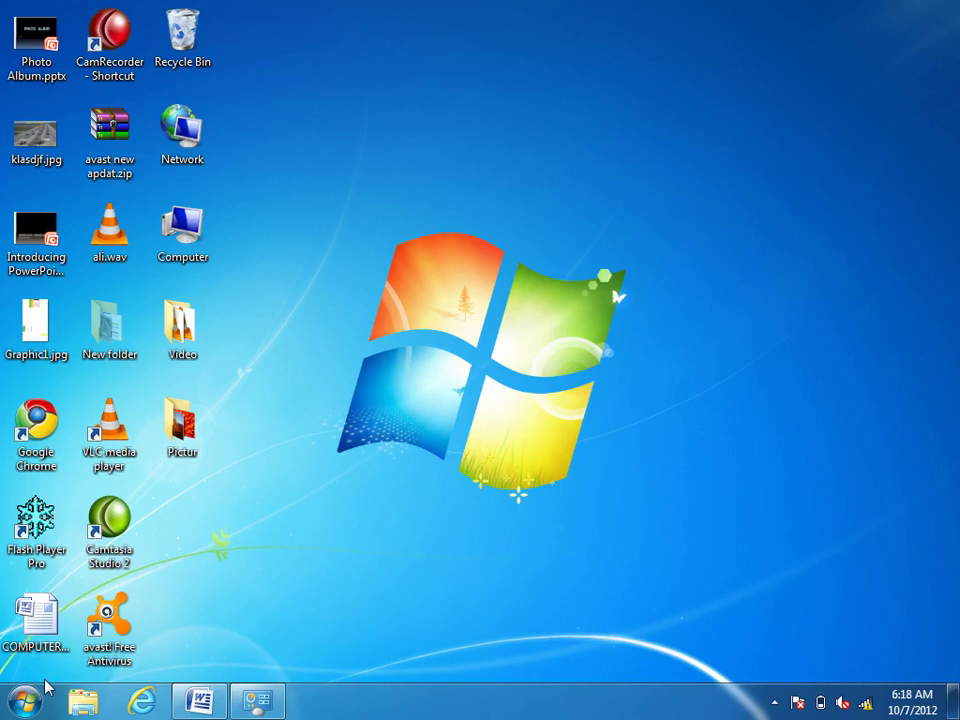
{"action": "left_click", "coordinate": [40, 694]}
{"action": "key", "text": "Escape"}
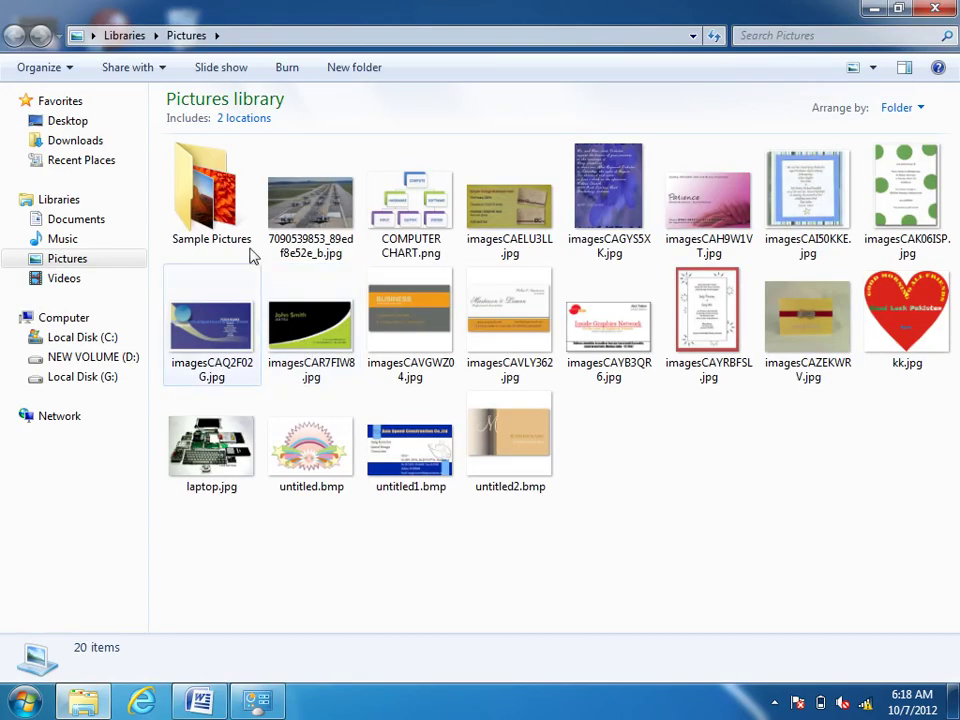
{"action": "left_click", "coordinate": [316, 200]}
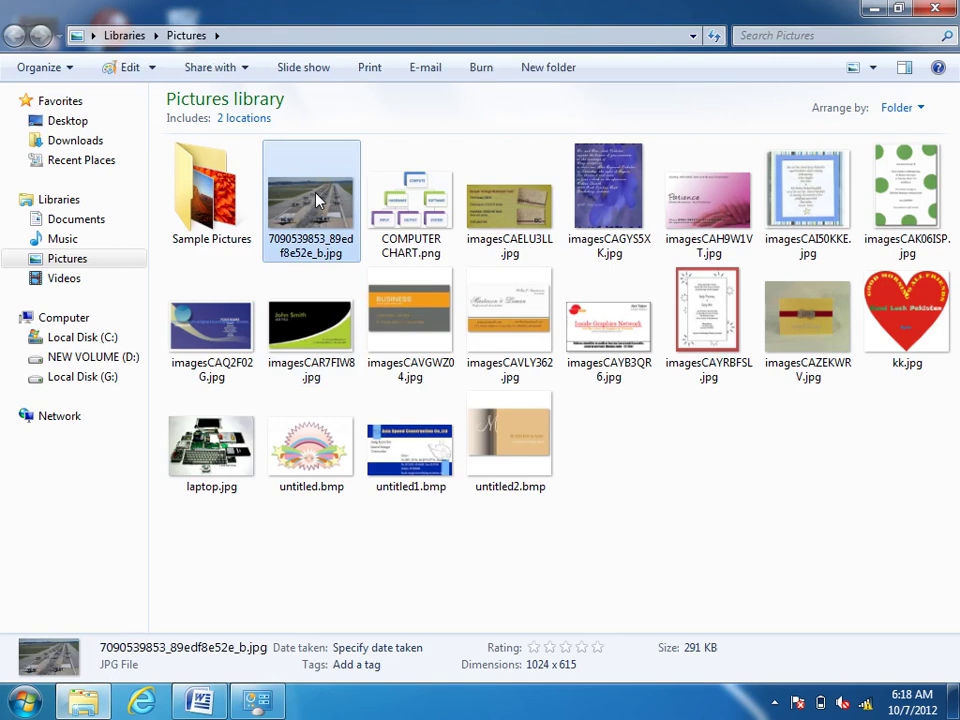
{"action": "double_click", "coordinate": [316, 200]}
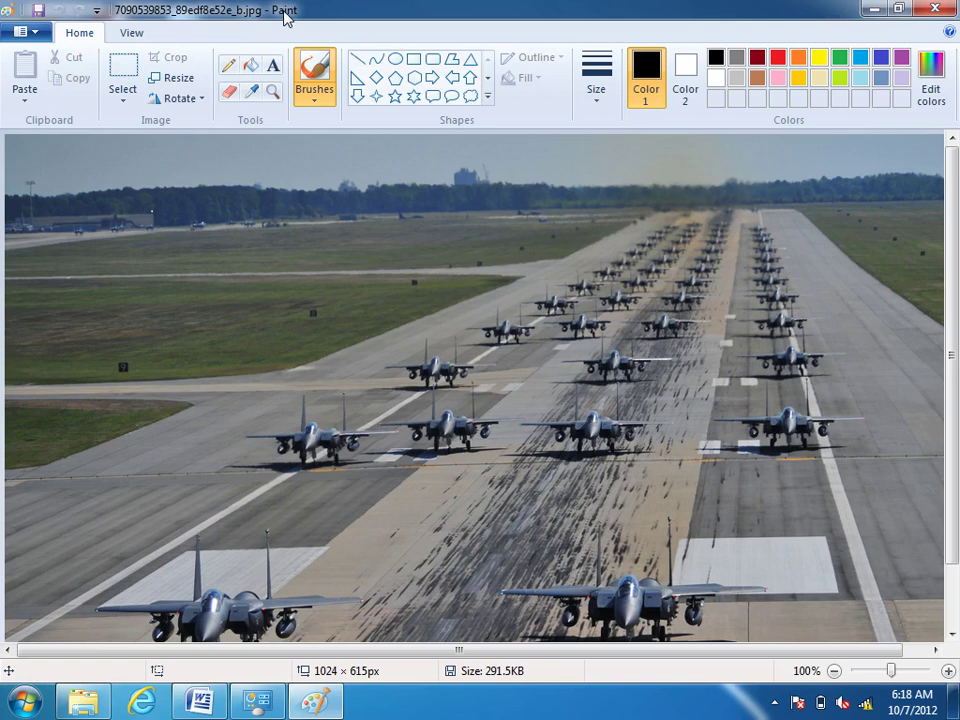
{"action": "left_click", "coordinate": [935, 8]}
Step: Open Chrysanthemum.jpg from the Sample Pictures folder to test its default program, and close the image and folder
{"action": "left_click", "coordinate": [238, 184]}
{"action": "double_click", "coordinate": [238, 184]}
{"action": "double_click", "coordinate": [242, 182]}
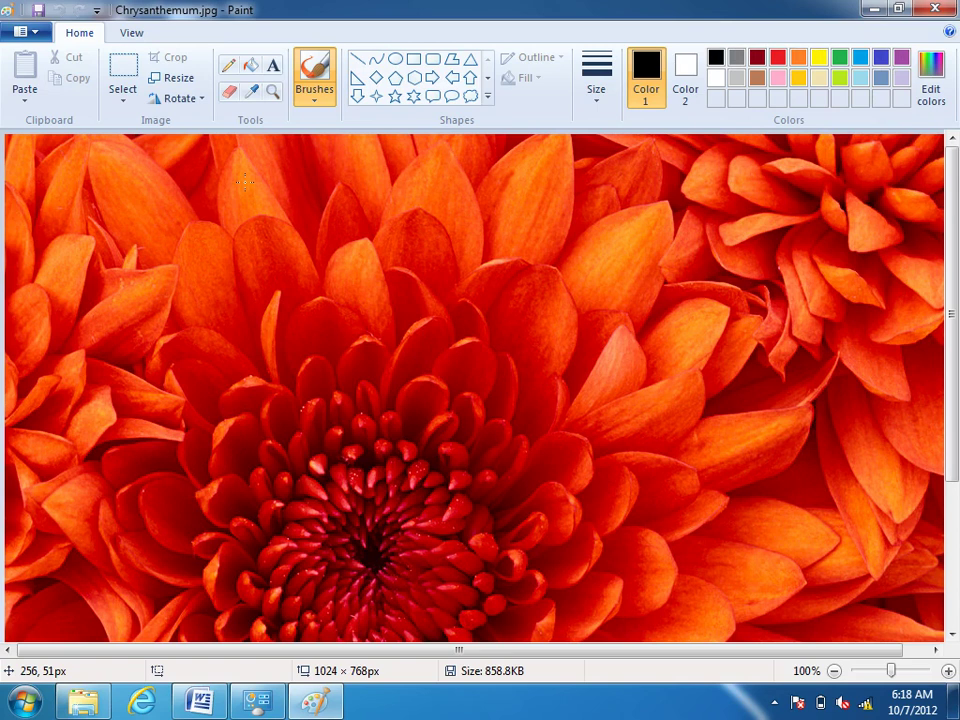
{"action": "left_click", "coordinate": [935, 8]}
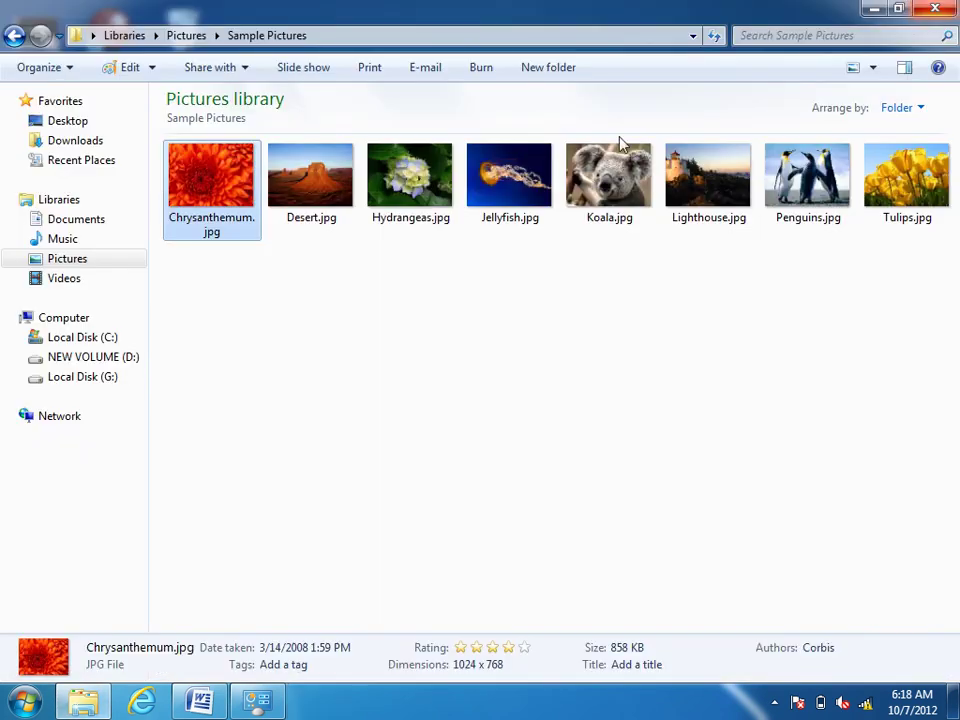
{"action": "left_click", "coordinate": [950, 10]}
Step: Choose the defaults for Windows Photo Viewer, selecting all listed image extensions, and save the associations
{"action": "left_click", "coordinate": [262, 702]}
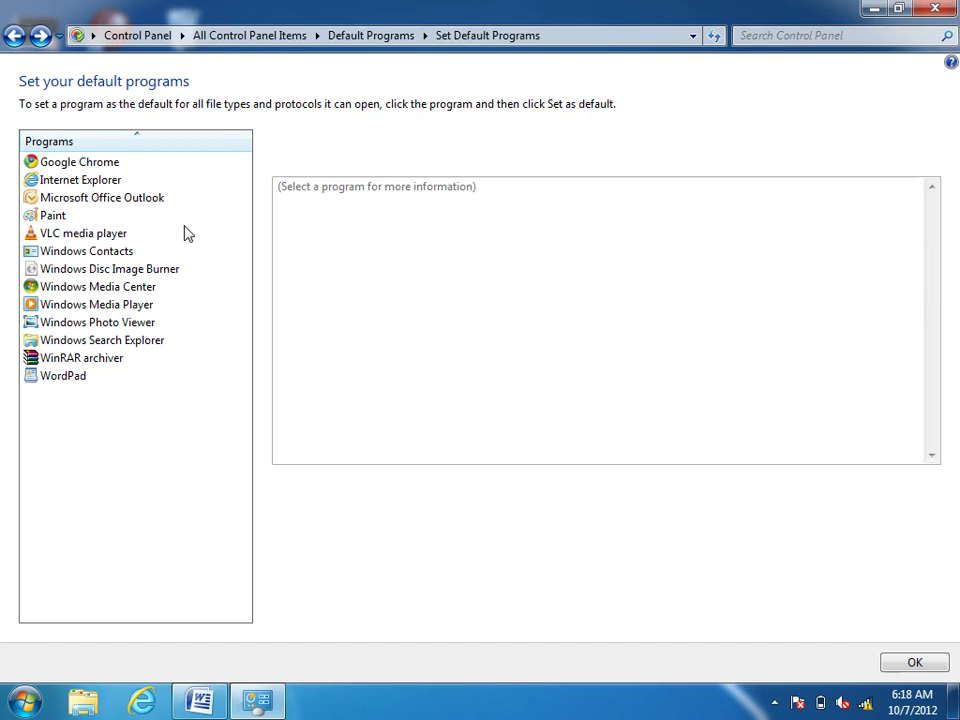
{"action": "left_click", "coordinate": [58, 325]}
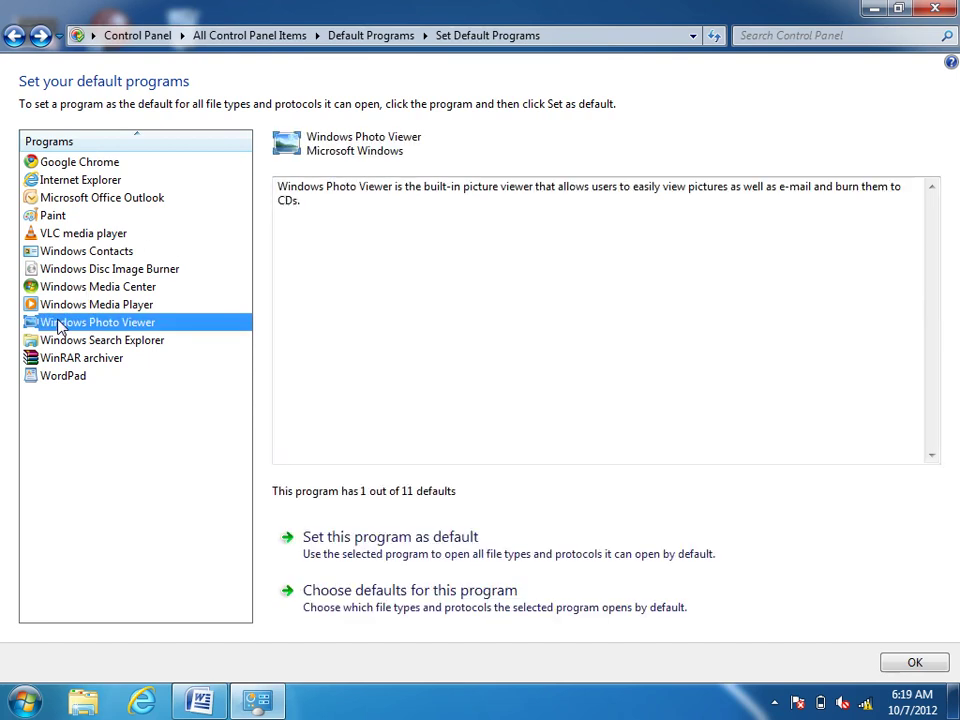
{"action": "left_click", "coordinate": [366, 597]}
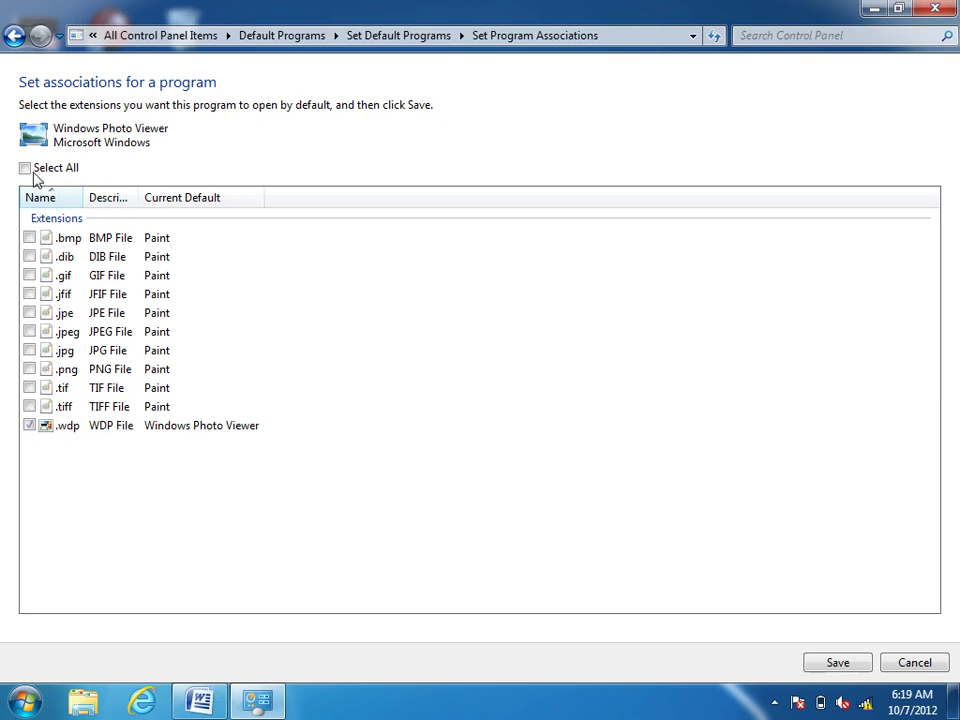
{"action": "left_click", "coordinate": [25, 168]}
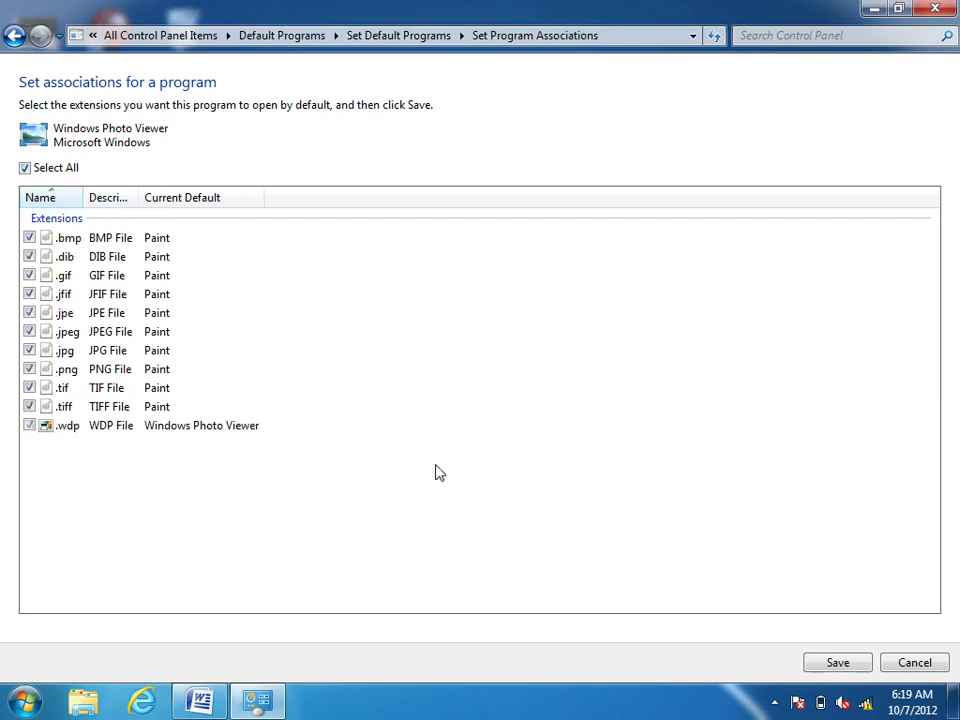
{"action": "left_click", "coordinate": [837, 668]}
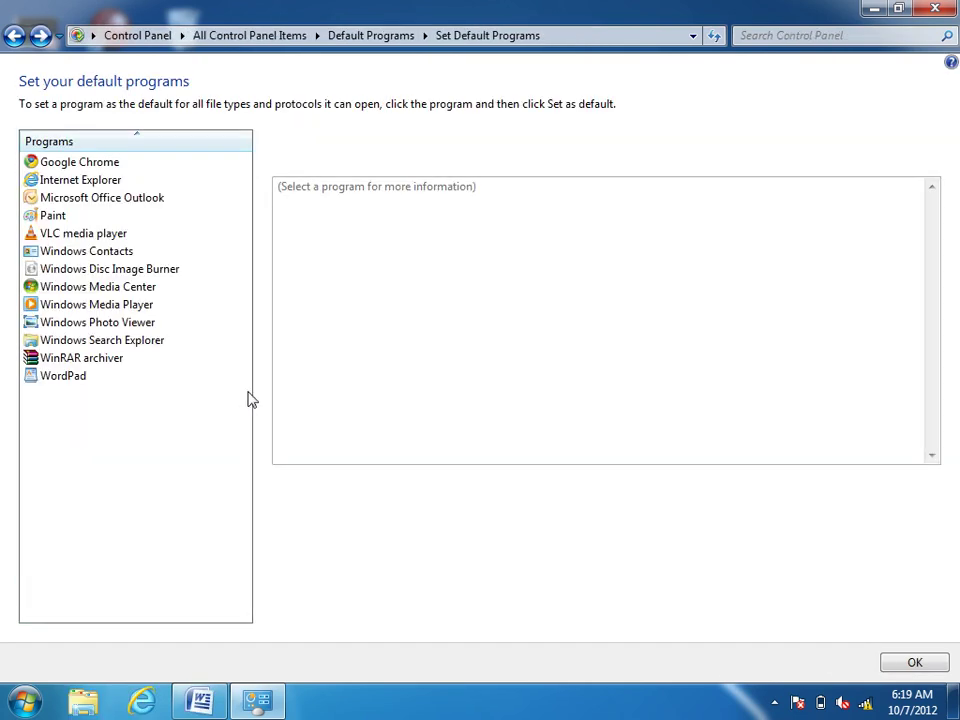
{"action": "left_click", "coordinate": [20, 713]}
{"action": "key", "text": "Escape"}
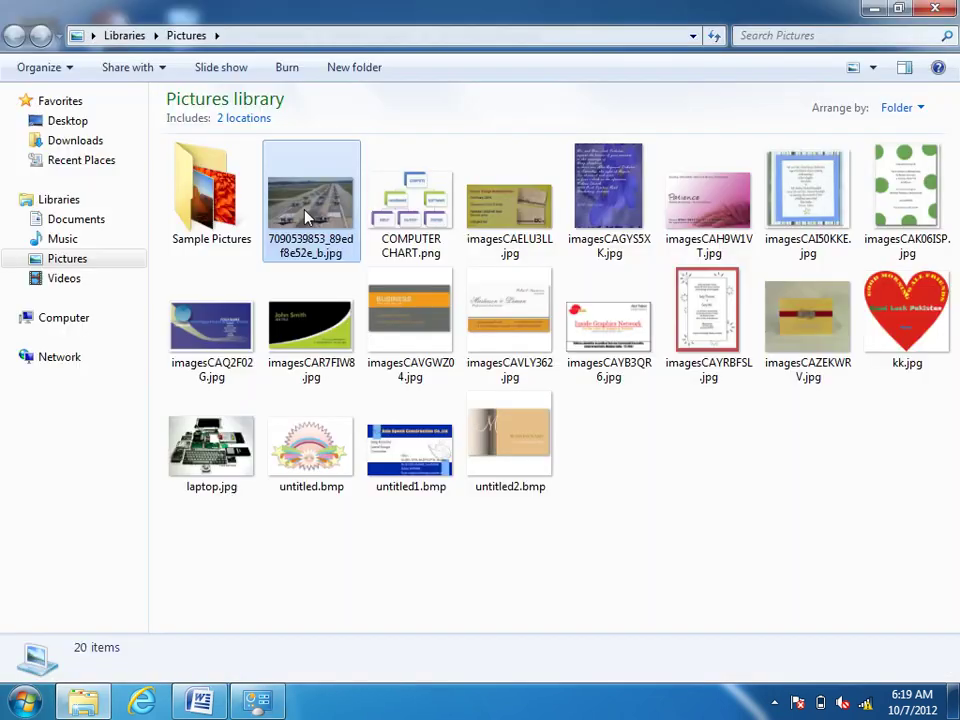
{"action": "left_click", "coordinate": [308, 218]}
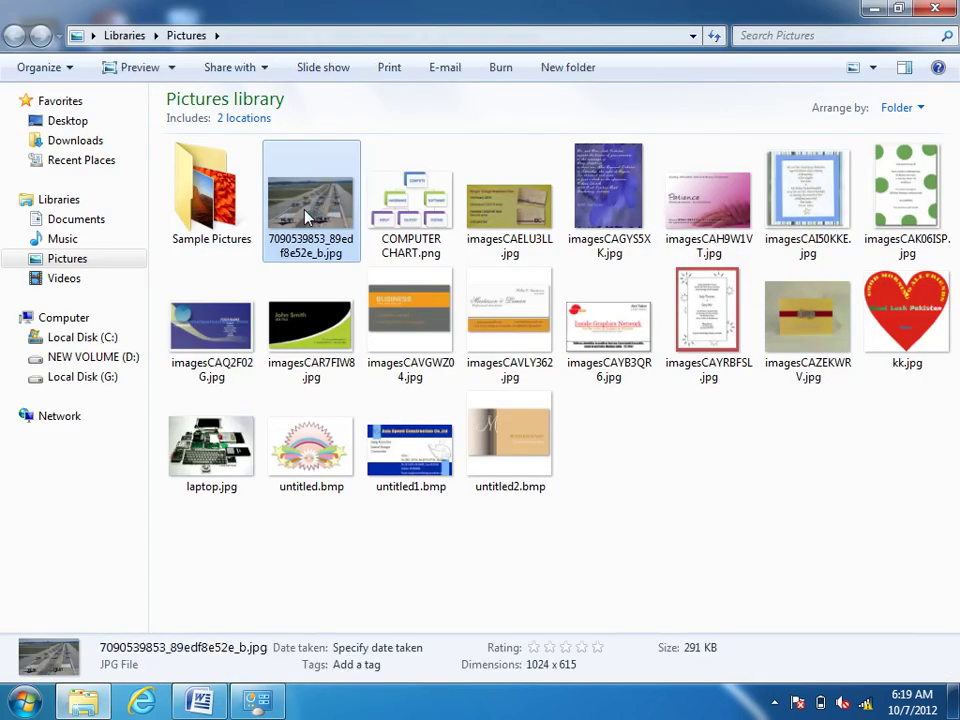
{"action": "double_click", "coordinate": [308, 218]}
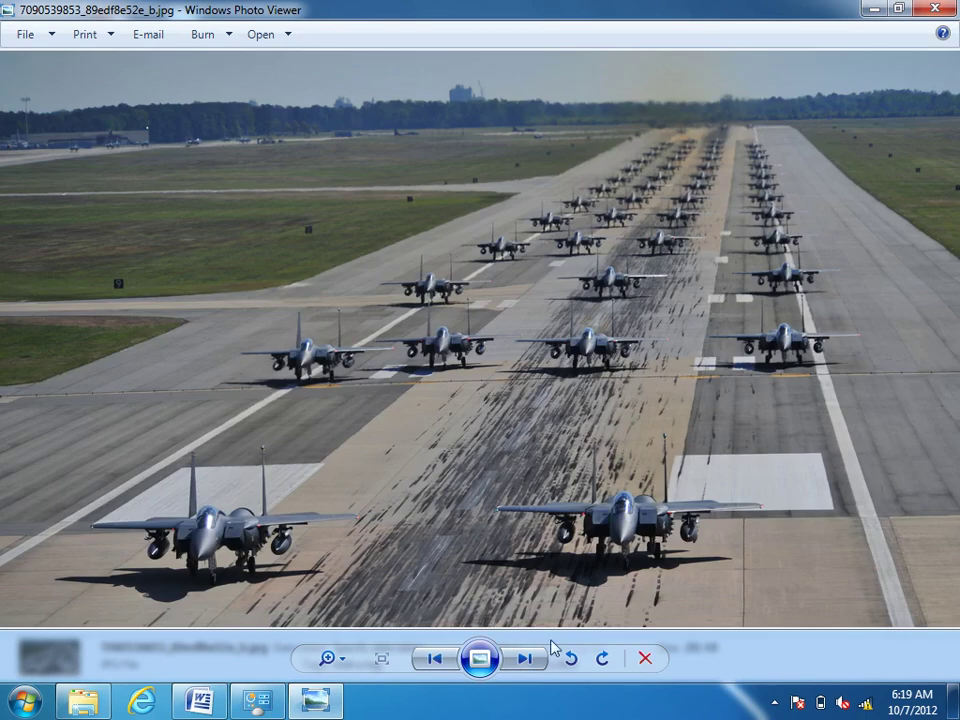
{"action": "left_click", "coordinate": [527, 660]}
{"action": "left_click", "coordinate": [527, 660]}
{"action": "left_click", "coordinate": [527, 660]}
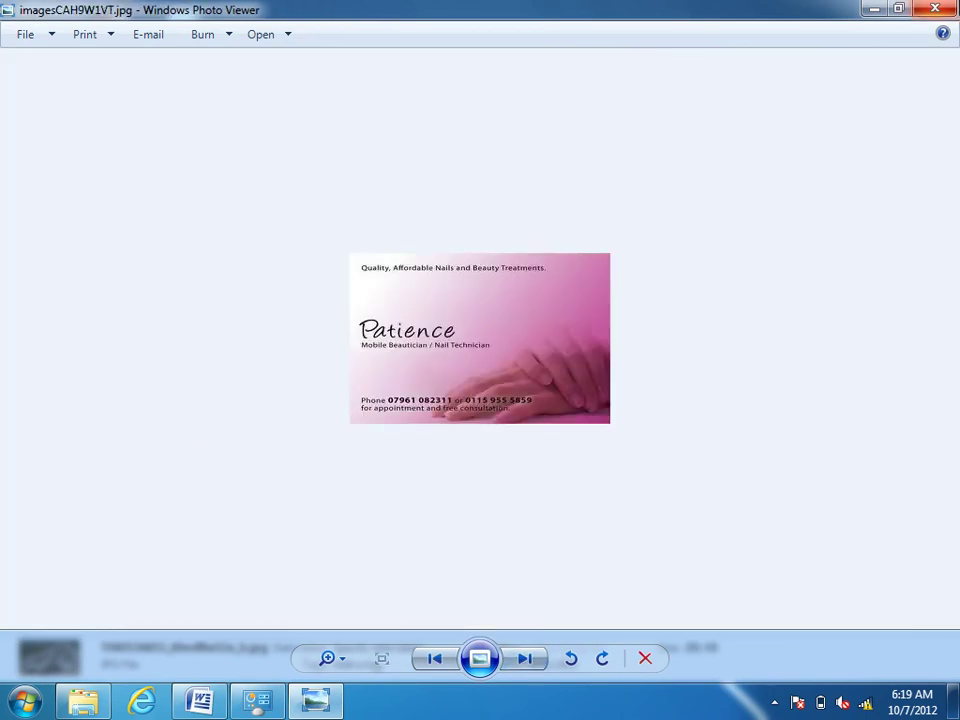
{"action": "left_click", "coordinate": [935, 9]}
{"action": "left_click", "coordinate": [936, 8]}
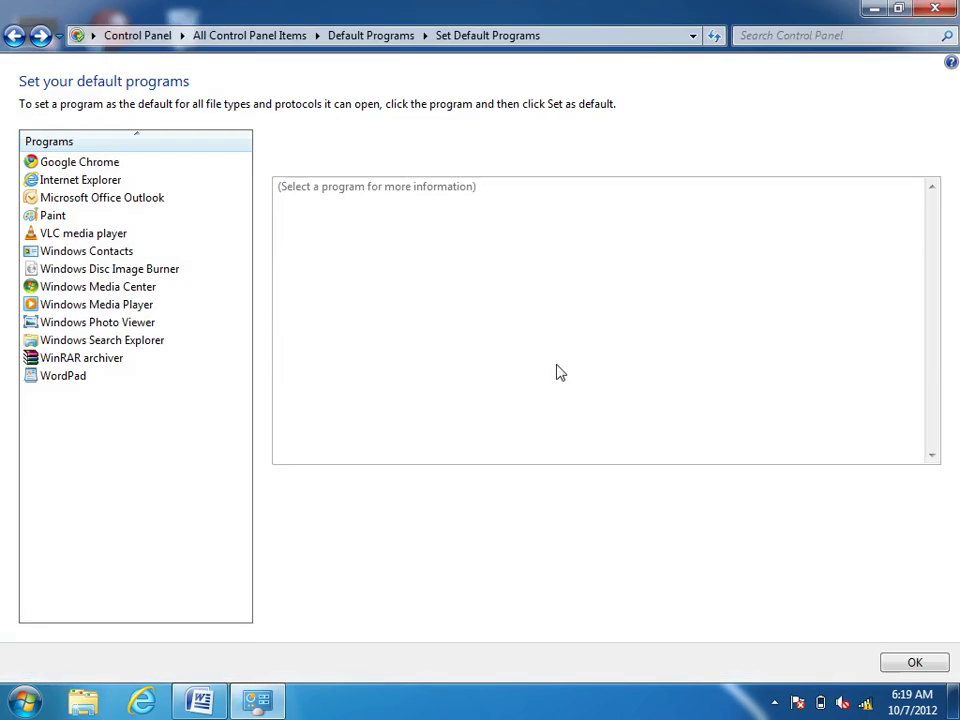
Step: Review the file extensions associated with Windows Photo Viewer and leave the list without saving
{"action": "mouse_move", "coordinate": [277, 705]}
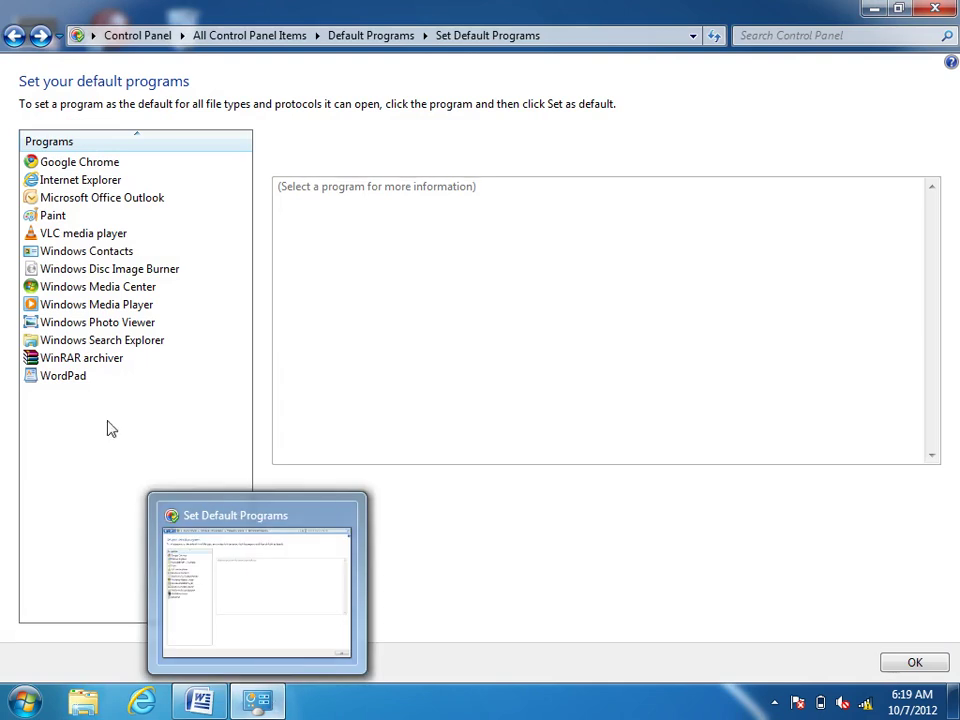
{"action": "left_click", "coordinate": [70, 324]}
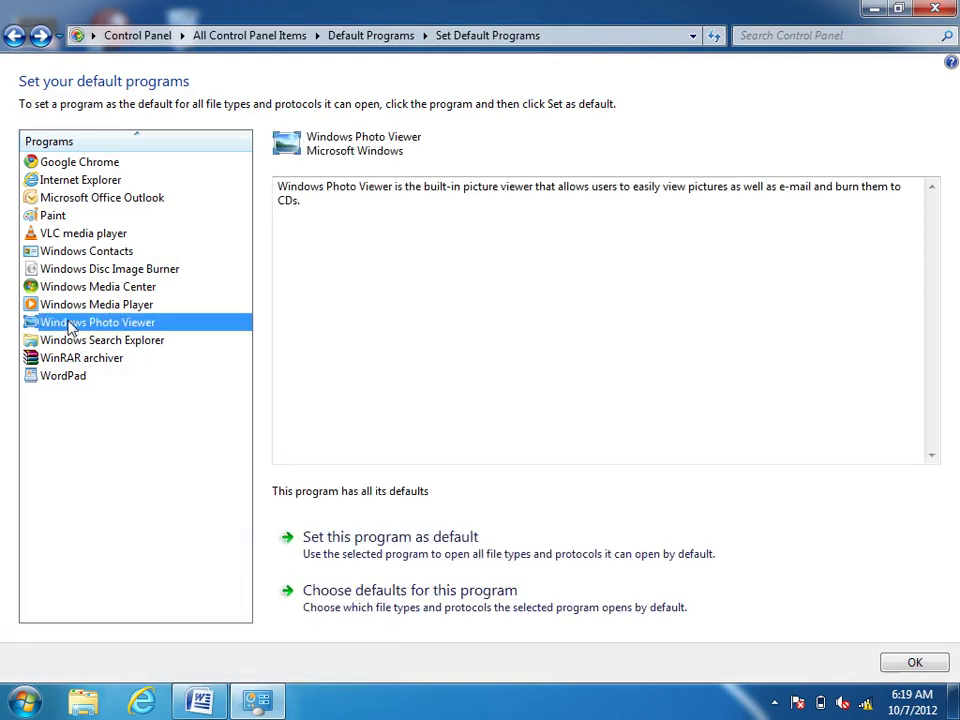
{"action": "left_click", "coordinate": [355, 607]}
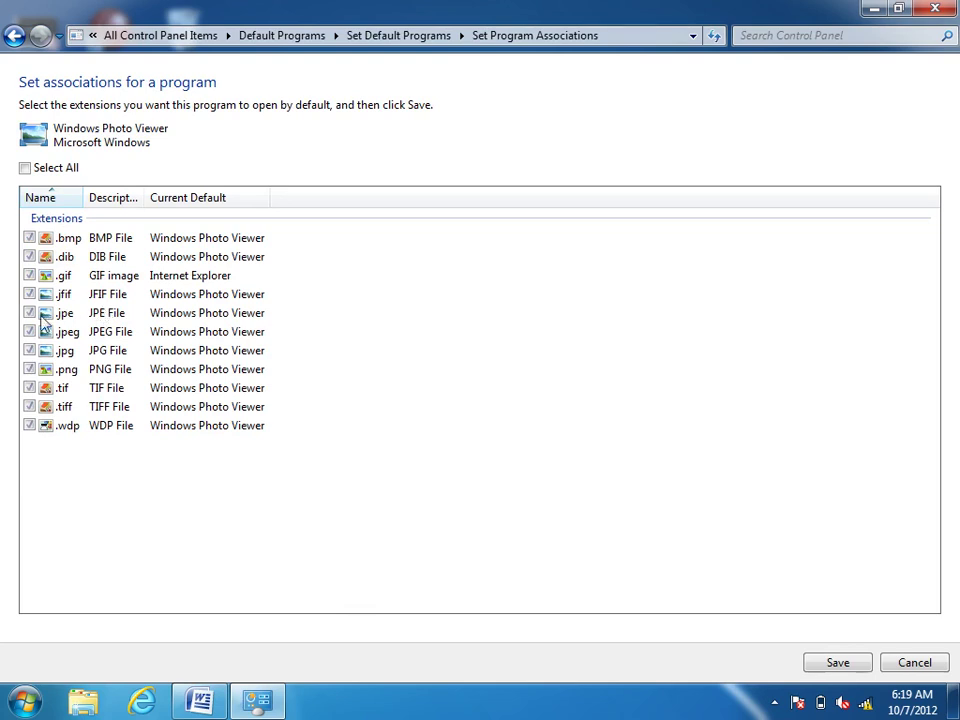
{"action": "left_click", "coordinate": [25, 168]}
{"action": "left_click", "coordinate": [915, 663]}
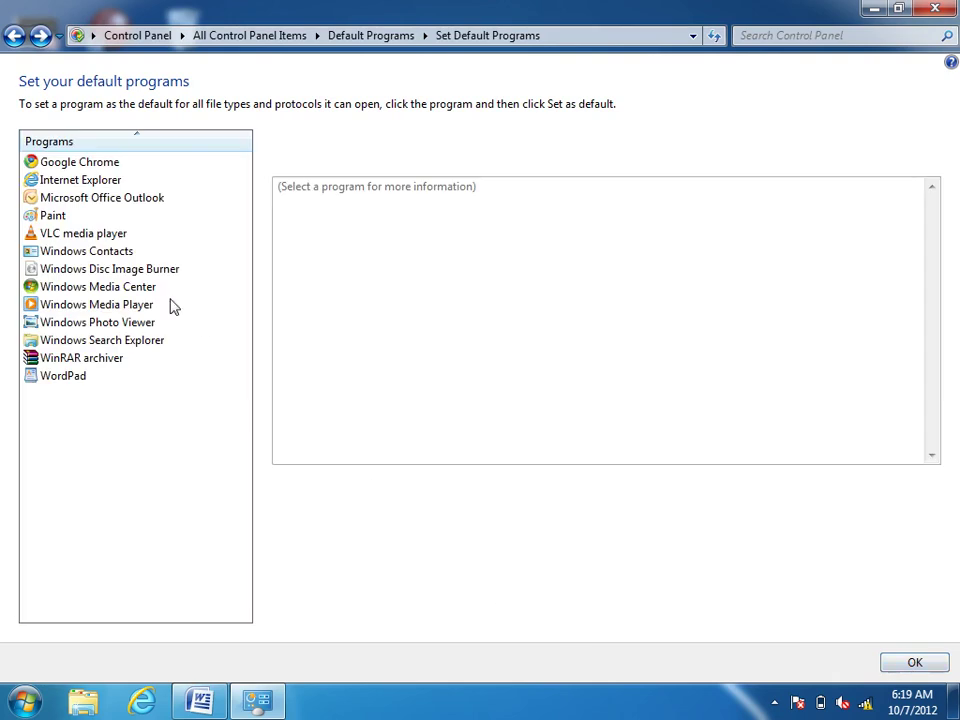
Step: Review the file extensions associated with Paint without saving, and return to the default programs list
{"action": "left_click", "coordinate": [54, 218]}
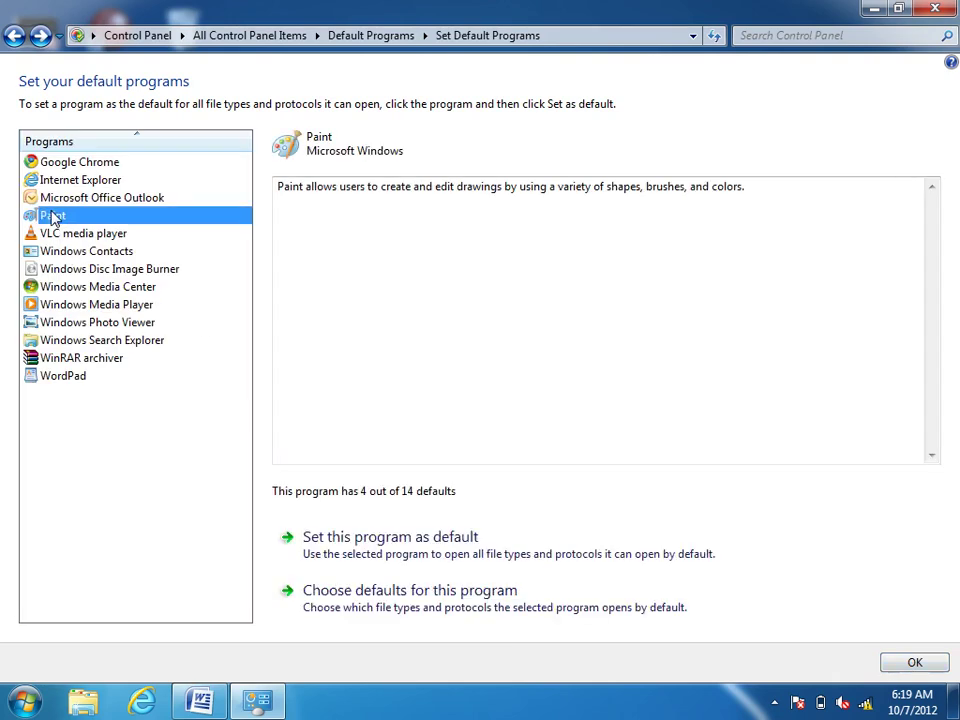
{"action": "left_click", "coordinate": [371, 589]}
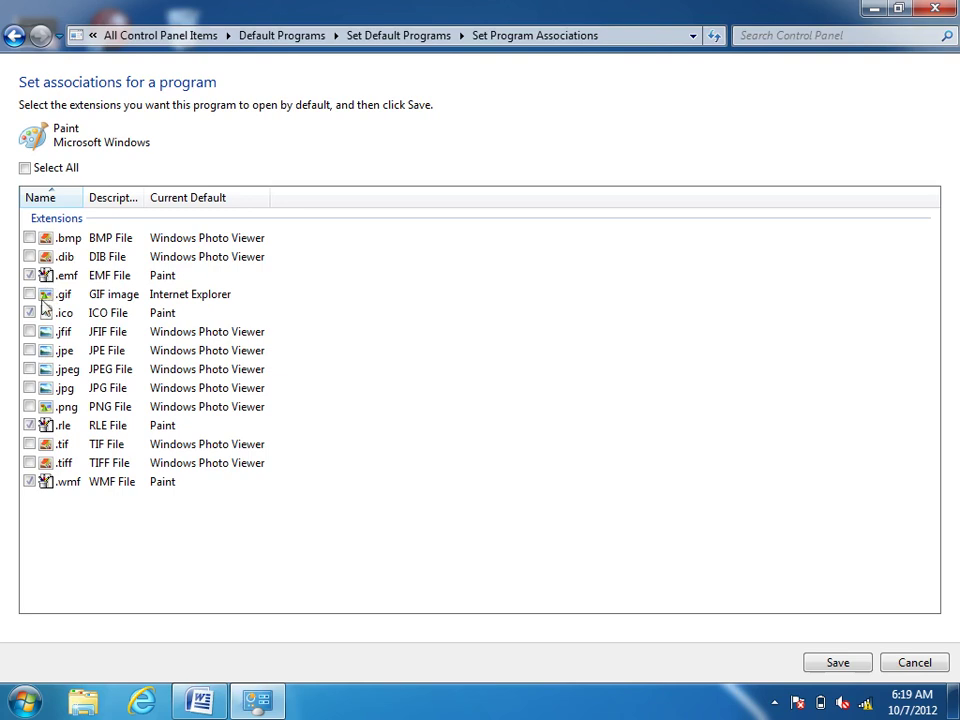
{"action": "left_click", "coordinate": [29, 332]}
{"action": "left_click", "coordinate": [14, 38]}
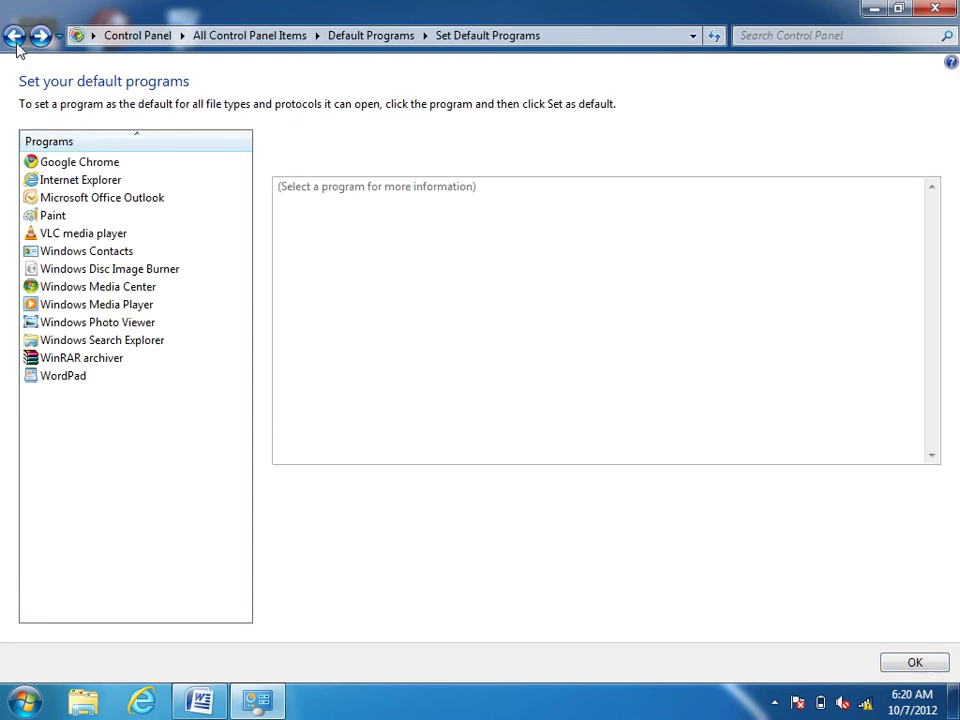
{"action": "left_click", "coordinate": [15, 44]}
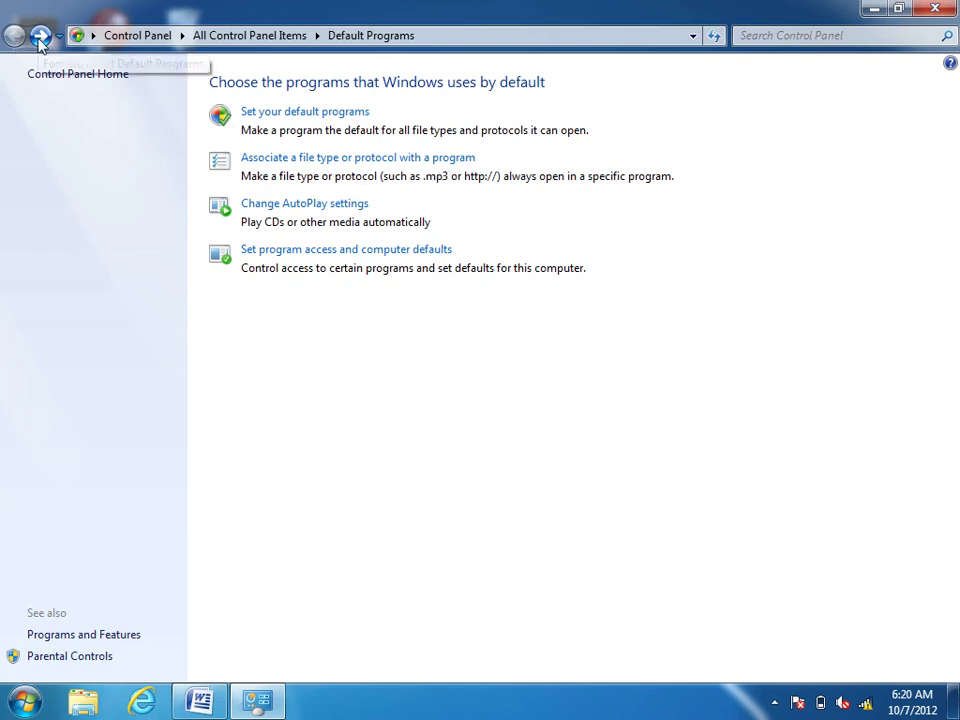
{"action": "left_click", "coordinate": [316, 113]}
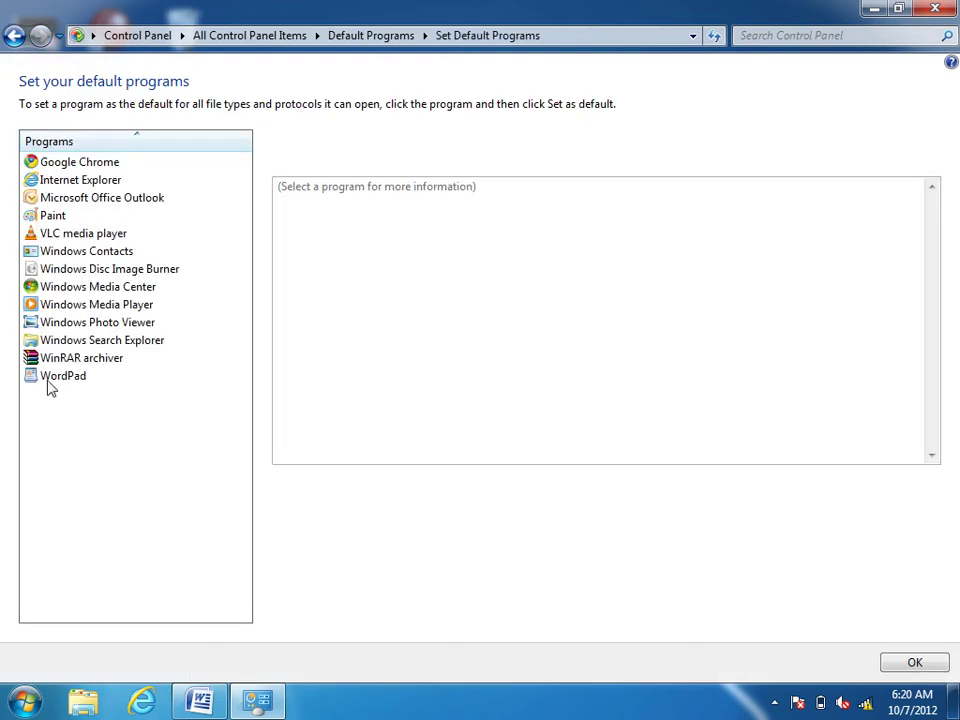
Step: Open the COMPUTER.docx document from the desktop to check its default program, and close it
{"action": "left_click", "coordinate": [870, 9]}
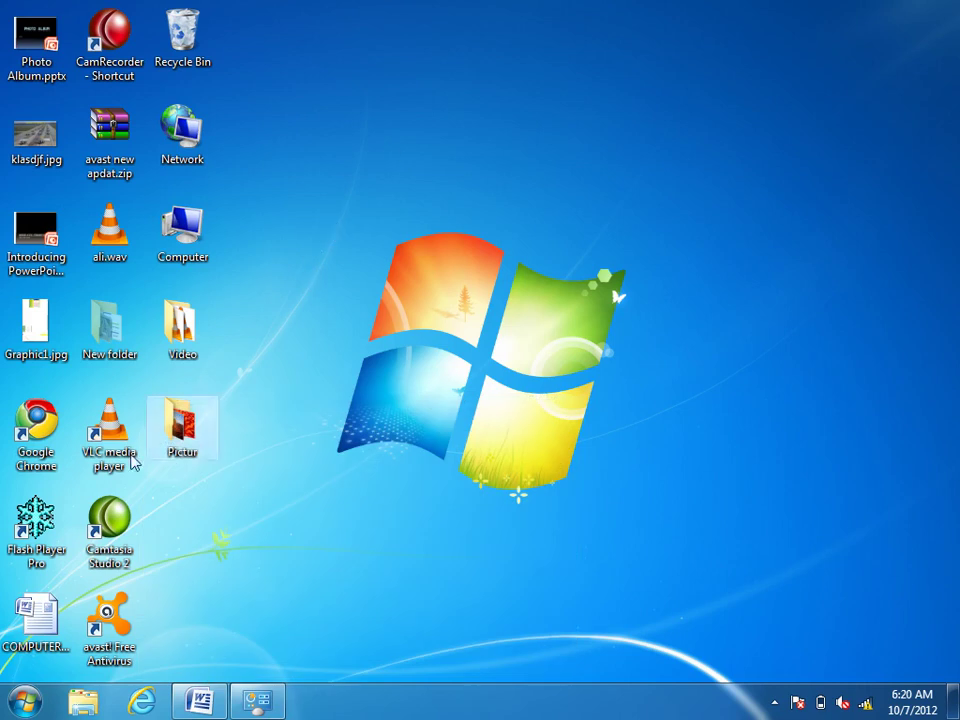
{"action": "double_click", "coordinate": [58, 605]}
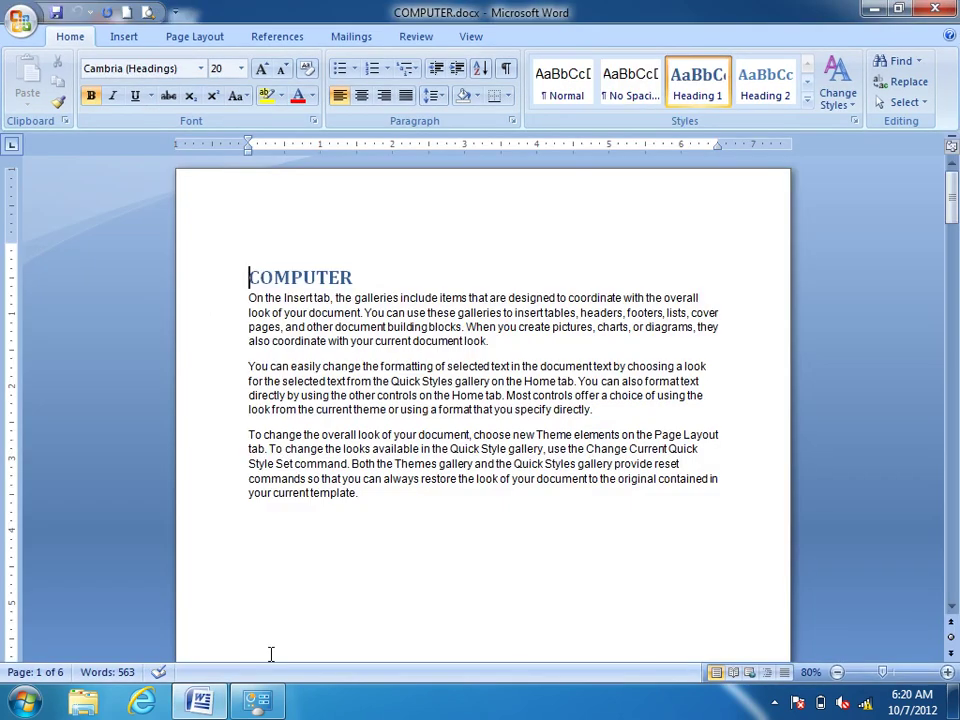
{"action": "left_click", "coordinate": [935, 8]}
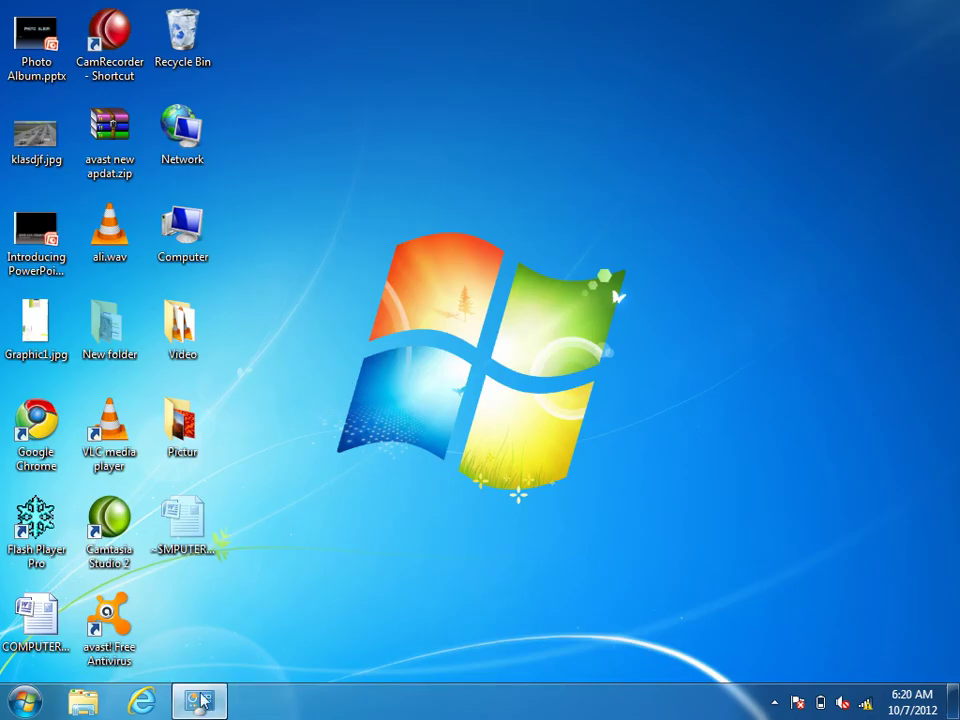
Step: Review the file extensions that WordPad can open by default, and return to the program list without saving
{"action": "left_click", "coordinate": [204, 706]}
{"action": "left_click", "coordinate": [47, 381]}
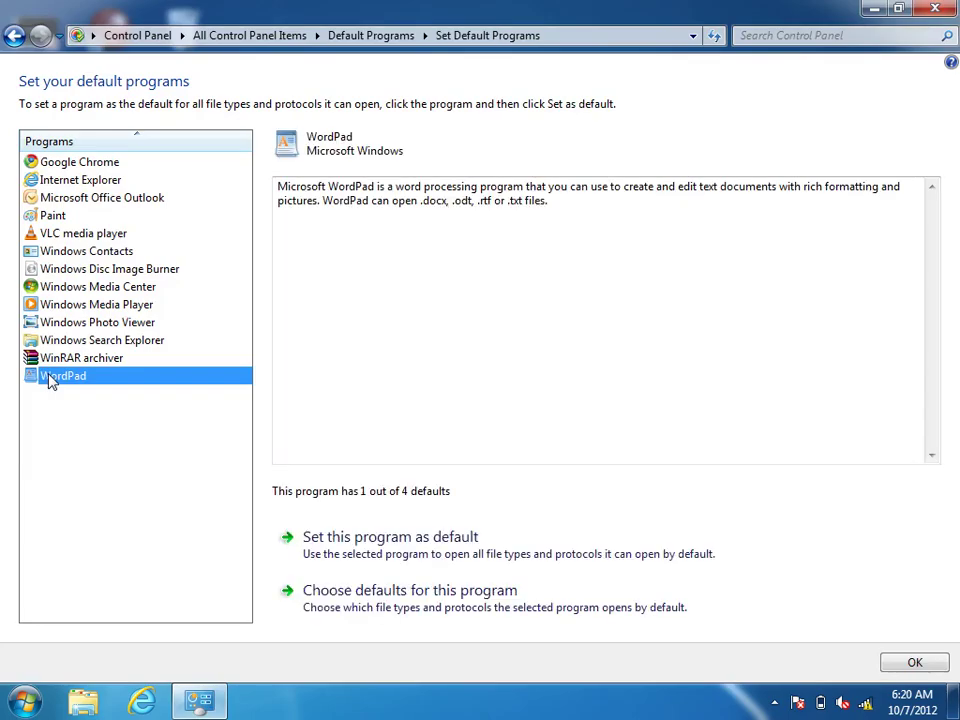
{"action": "left_click", "coordinate": [457, 607]}
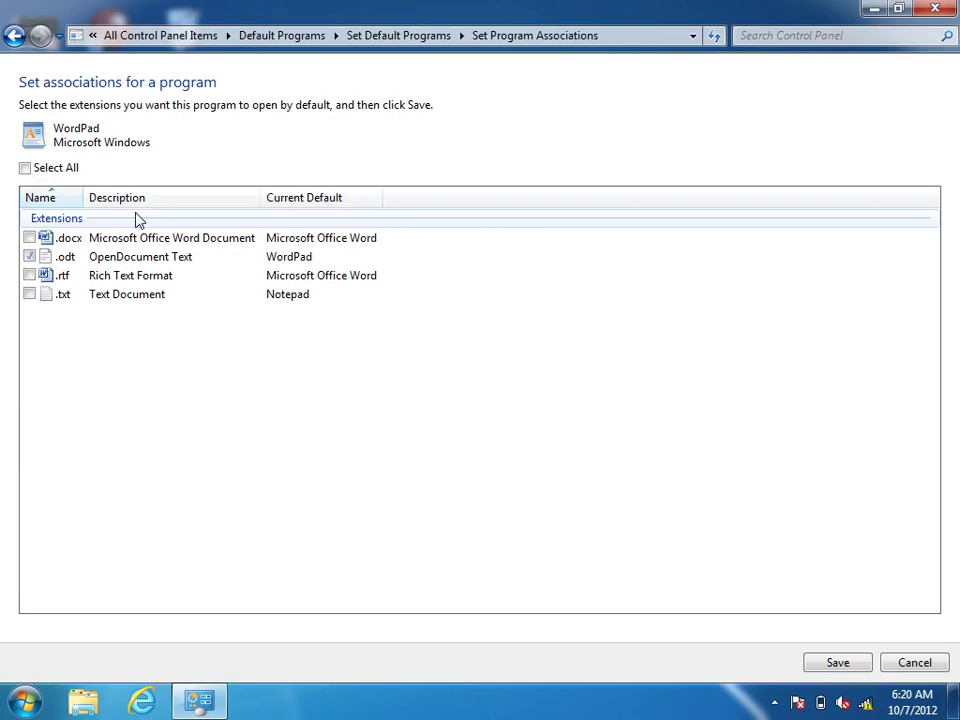
{"action": "left_click", "coordinate": [14, 35]}
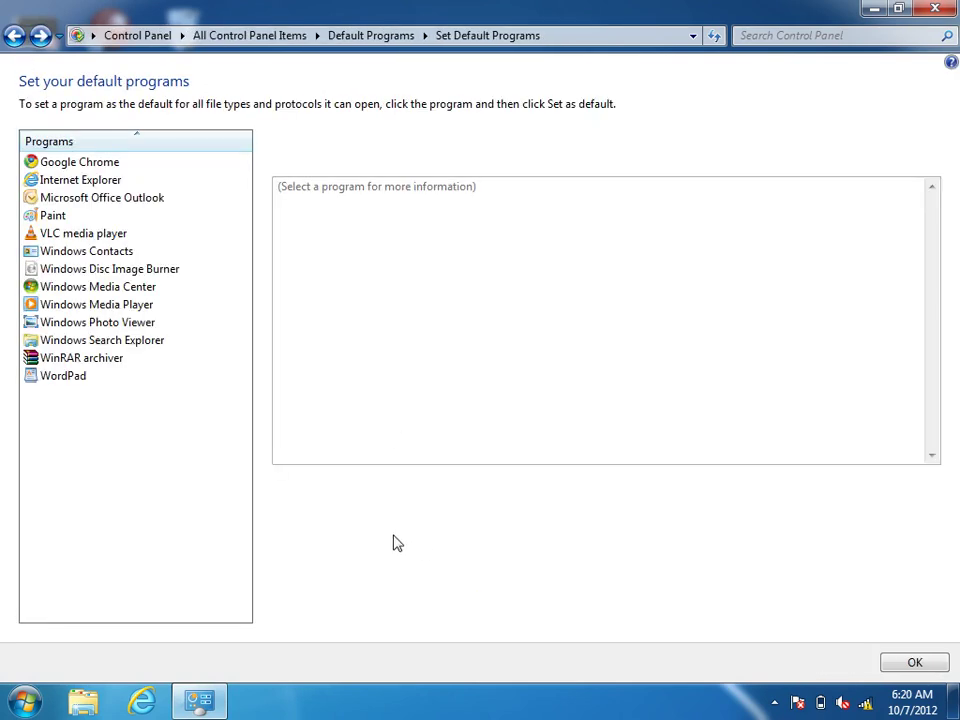
Step: Set WordPad as the default for all file types it can open, confirm, and return to the desktop
{"action": "left_click", "coordinate": [55, 380]}
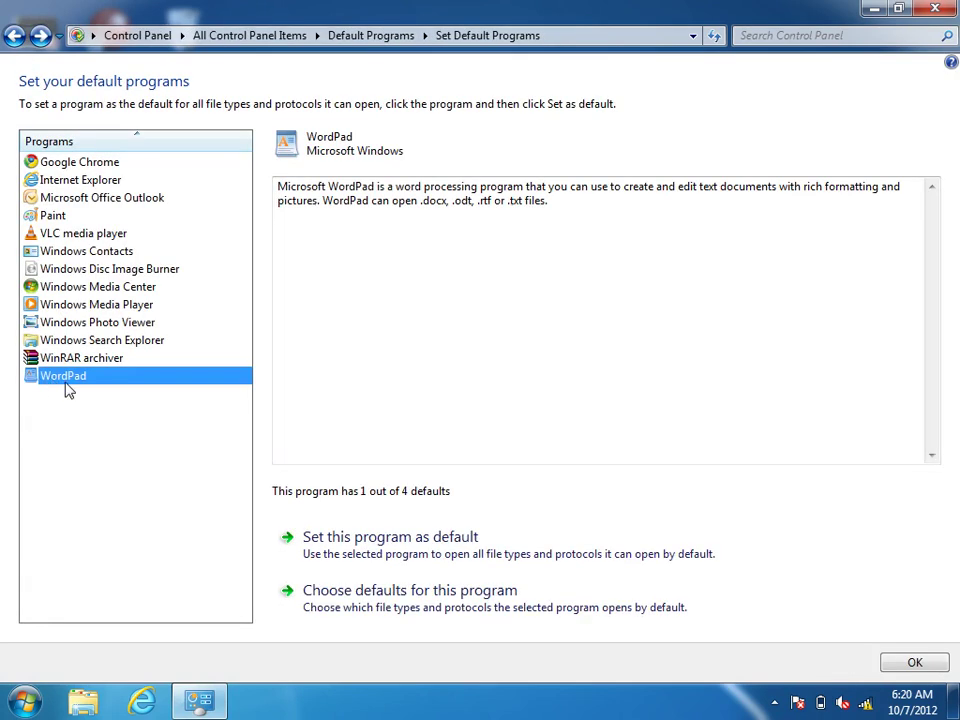
{"action": "left_click", "coordinate": [432, 549]}
{"action": "left_click", "coordinate": [916, 662]}
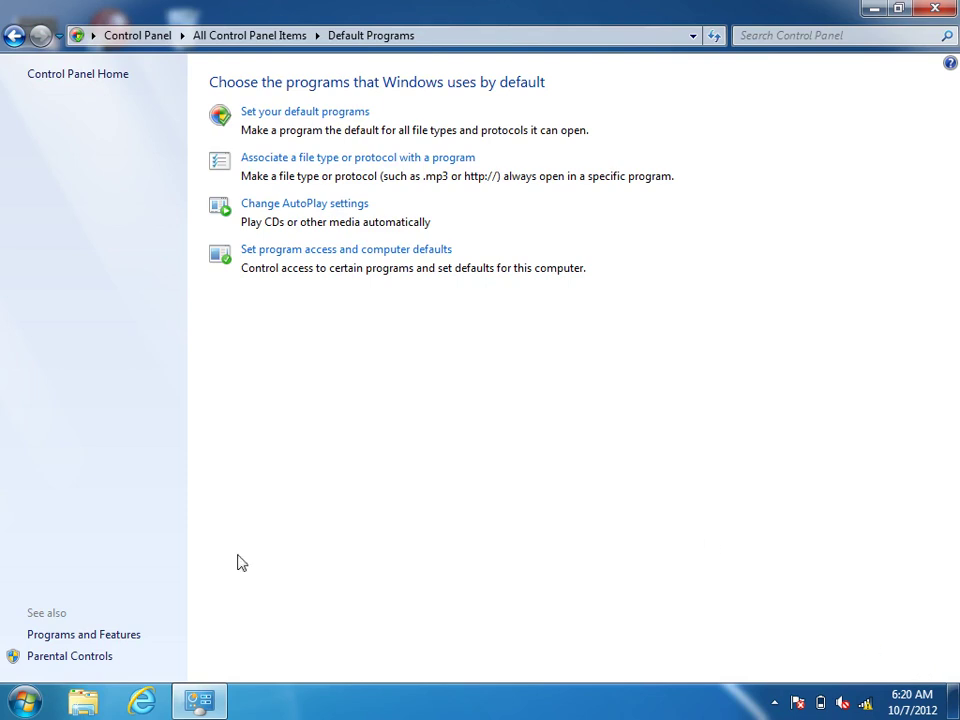
{"action": "left_click", "coordinate": [24, 702]}
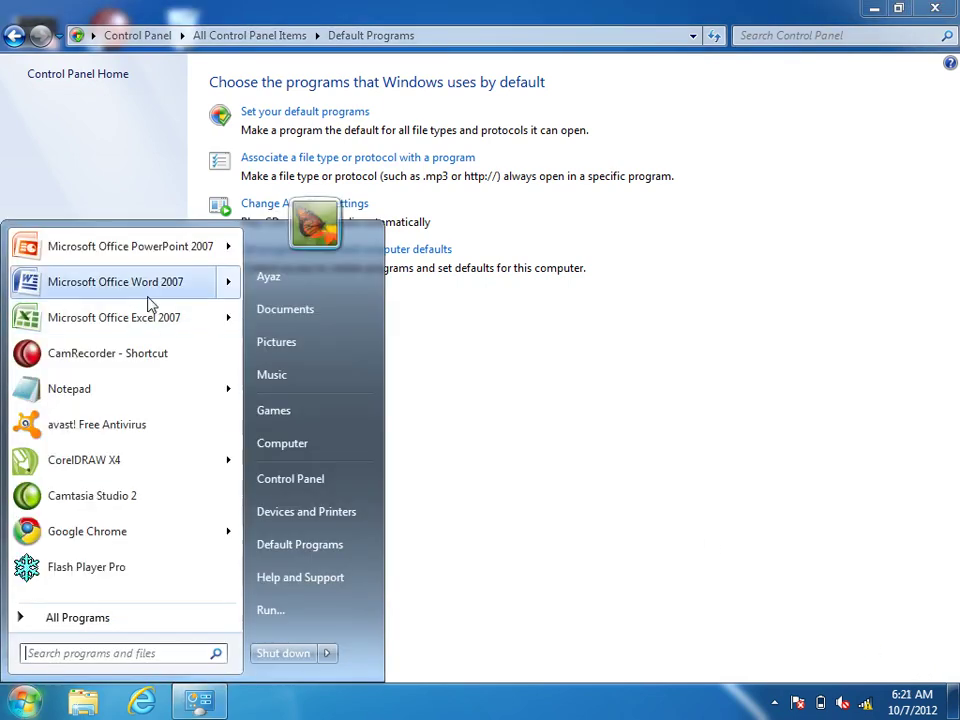
{"action": "left_click", "coordinate": [877, 12]}
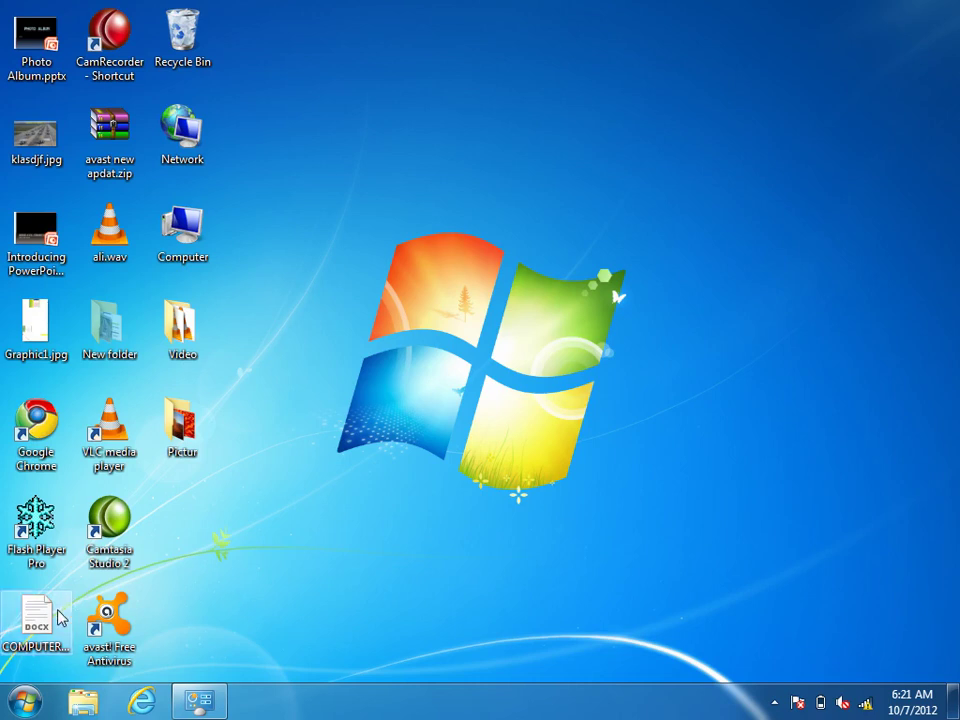
Step: Open COMPUTER.docx from the desktop to check its new default program, dismiss the format notice, and close the document
{"action": "double_click", "coordinate": [60, 618]}
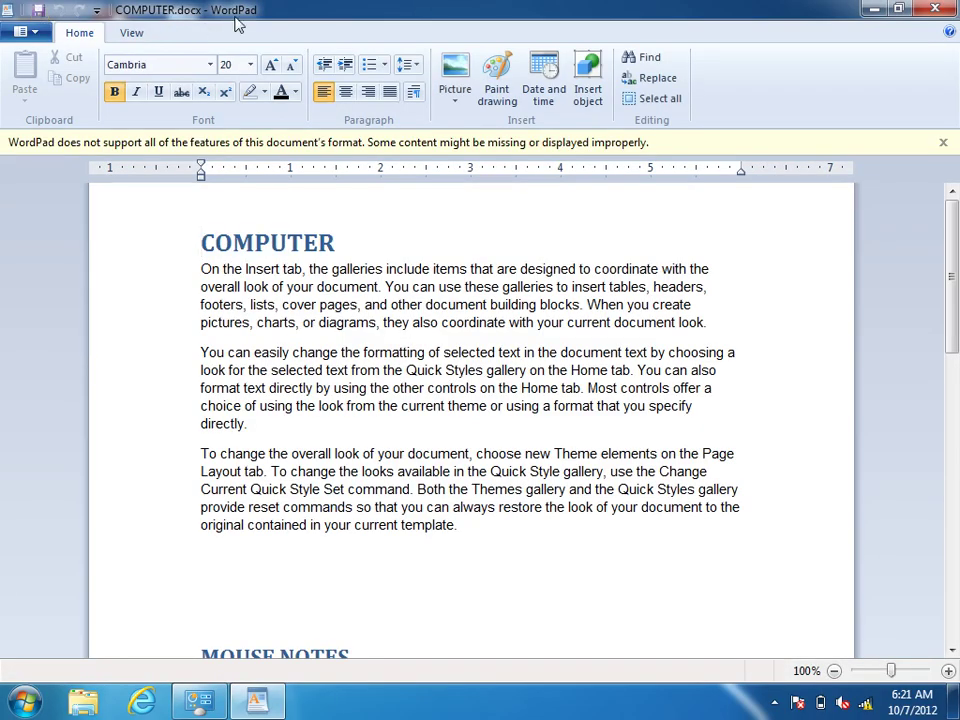
{"action": "left_click", "coordinate": [943, 143]}
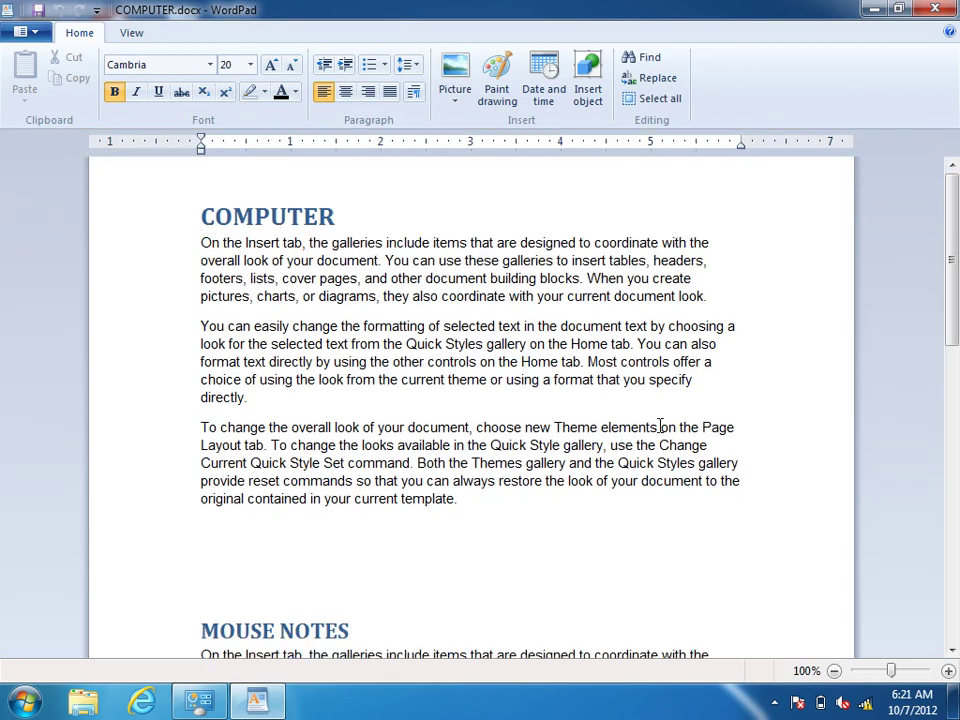
{"action": "mouse_move", "coordinate": [953, 202]}
{"action": "left_mouse_down"}
{"action": "mouse_move", "coordinate": [955, 405]}
{"action": "mouse_move", "coordinate": [955, 200]}
{"action": "left_mouse_up"}
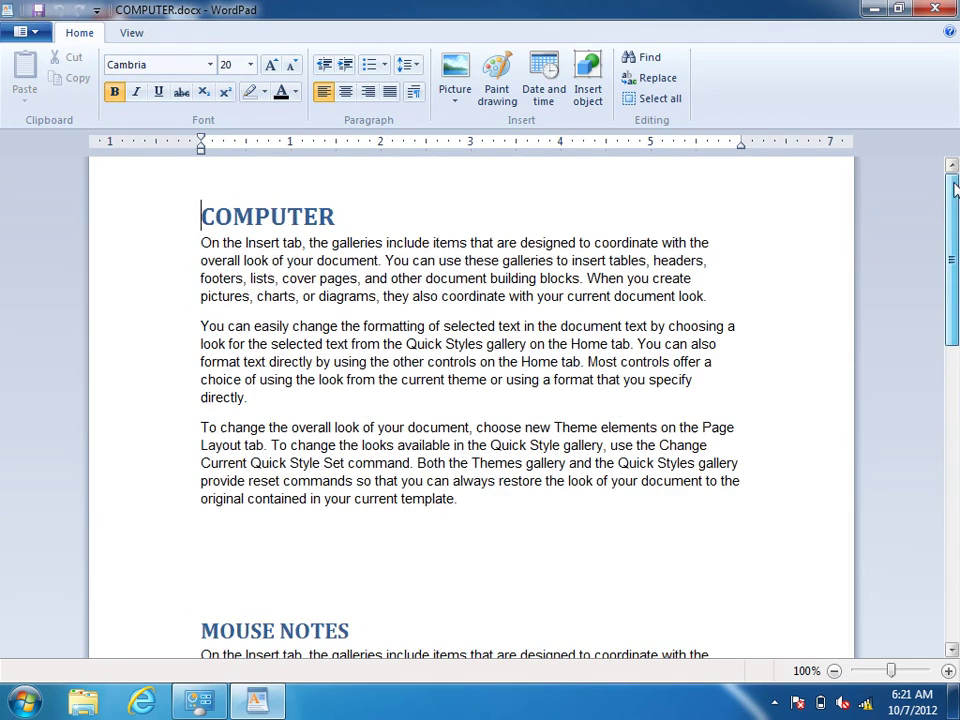
{"action": "double_click", "coordinate": [5, 11]}
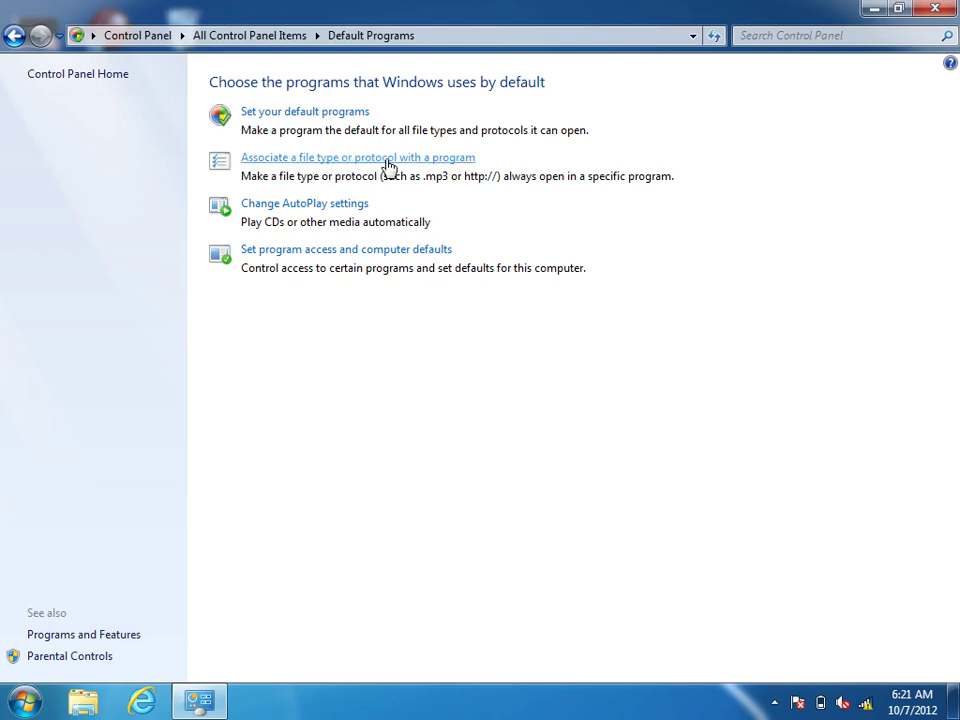
Step: Open the file type associations list and set Windows Media Player as the default program for the .3g2 extension
{"action": "left_click", "coordinate": [302, 160]}
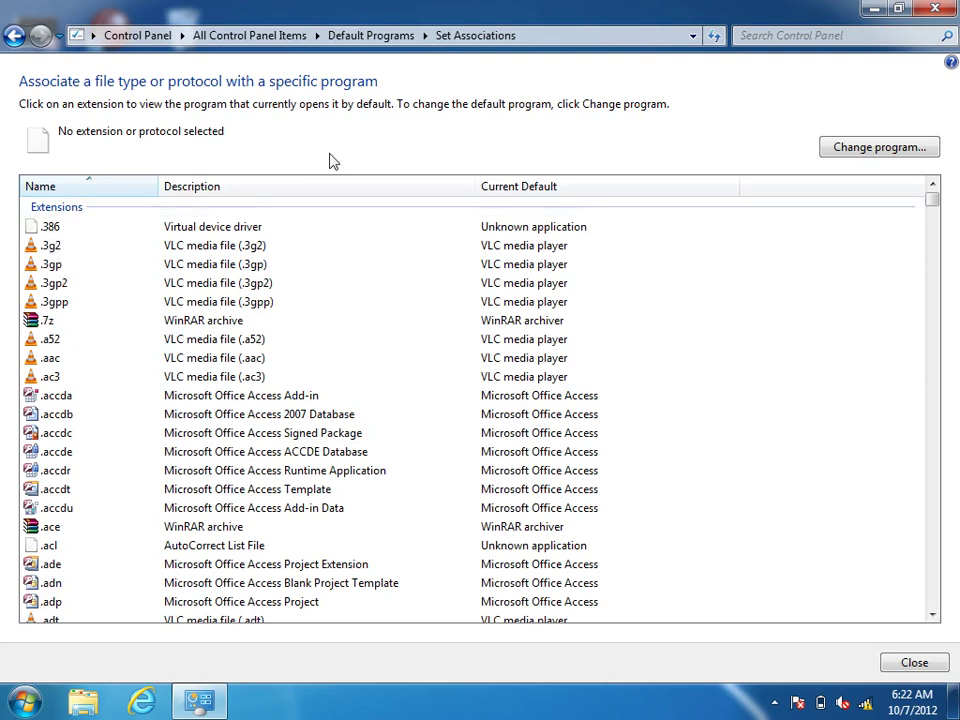
{"action": "left_click", "coordinate": [44, 247]}
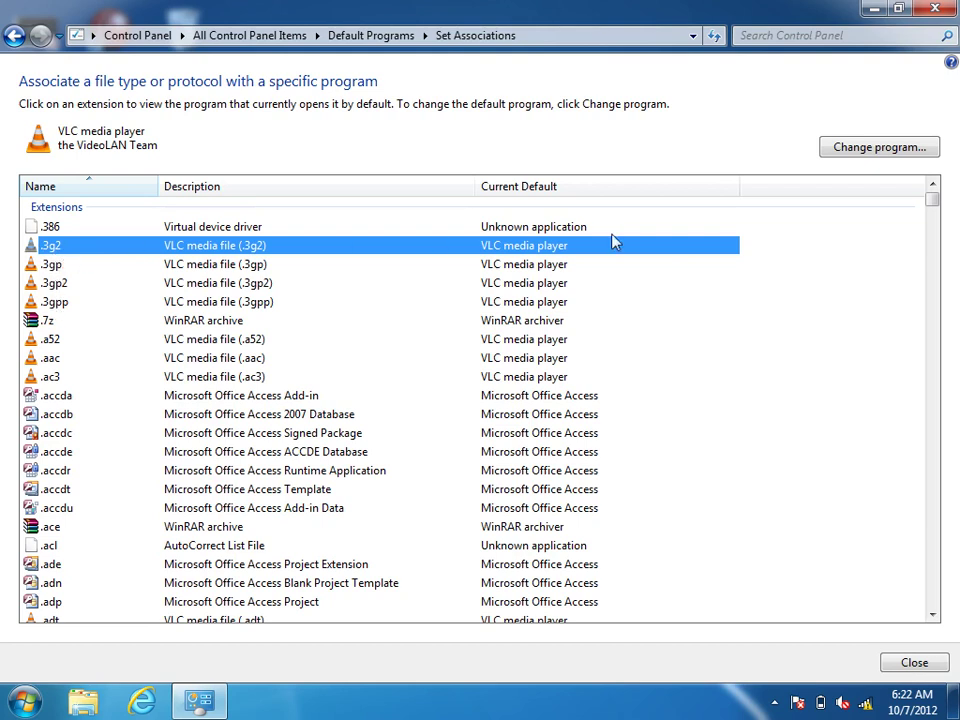
{"action": "left_click", "coordinate": [848, 152]}
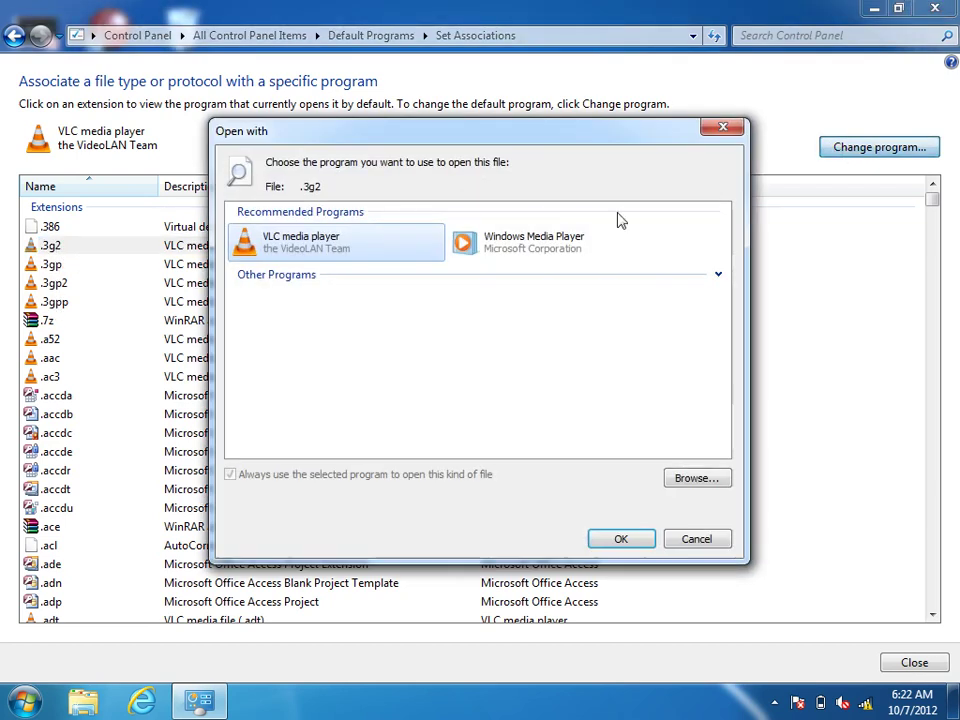
{"action": "left_click", "coordinate": [470, 250]}
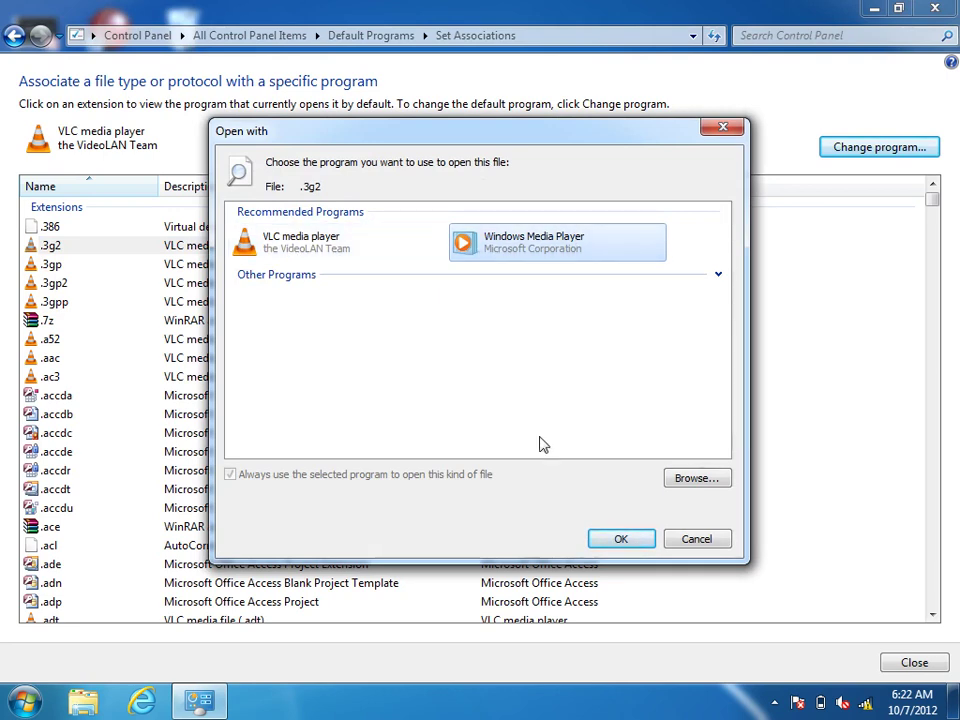
{"action": "left_click", "coordinate": [633, 543]}
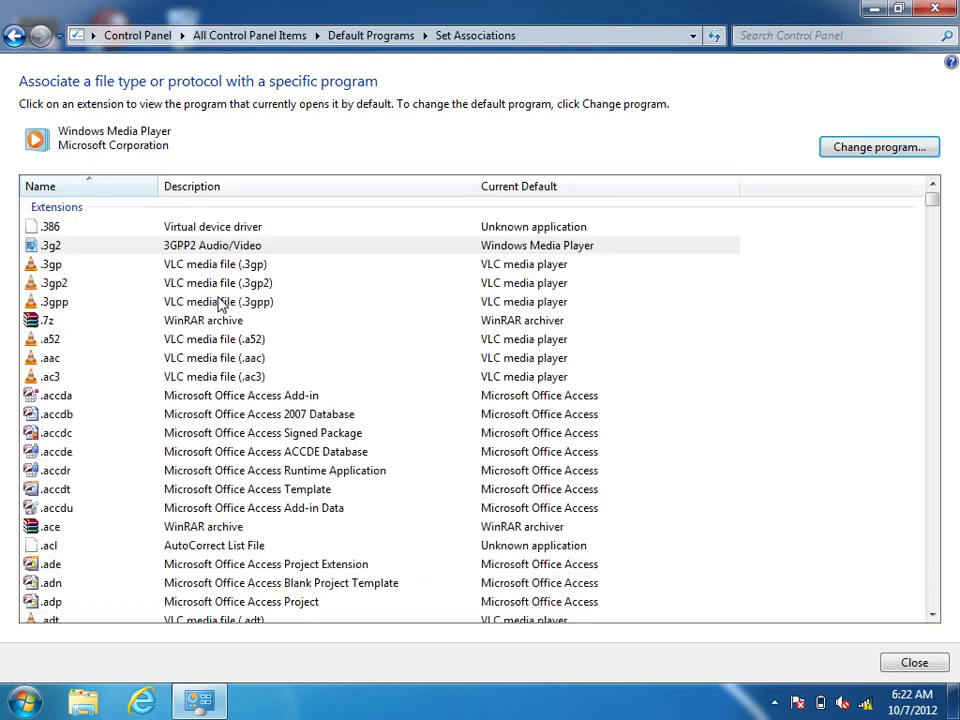
Step: Review the program choices for the .3g2 extension and cancel without changing the association
{"action": "left_click", "coordinate": [34, 248]}
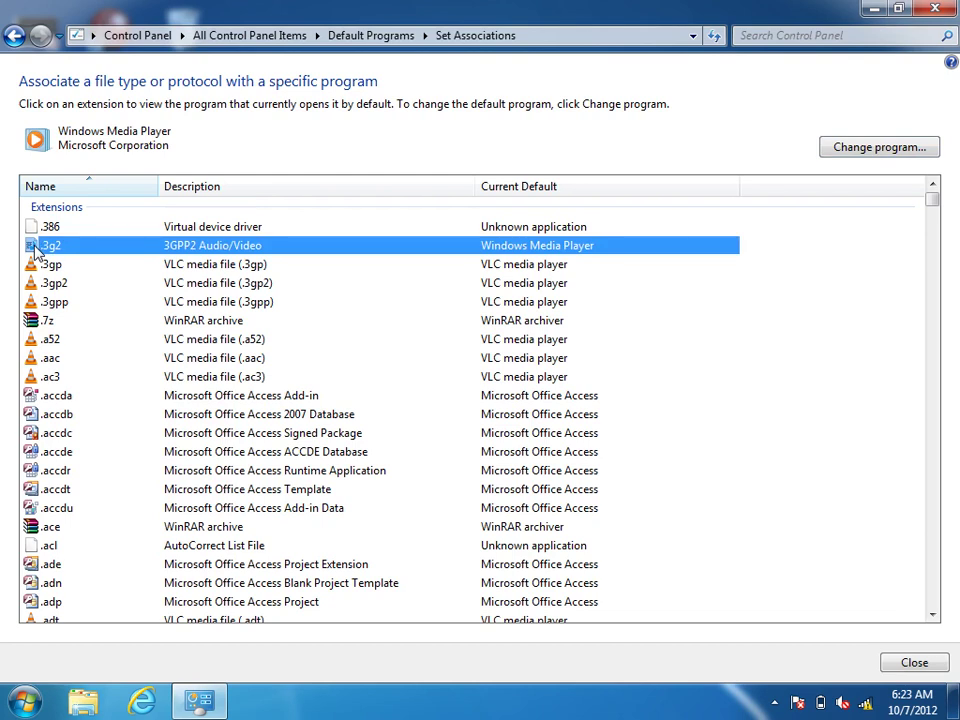
{"action": "double_click", "coordinate": [34, 249]}
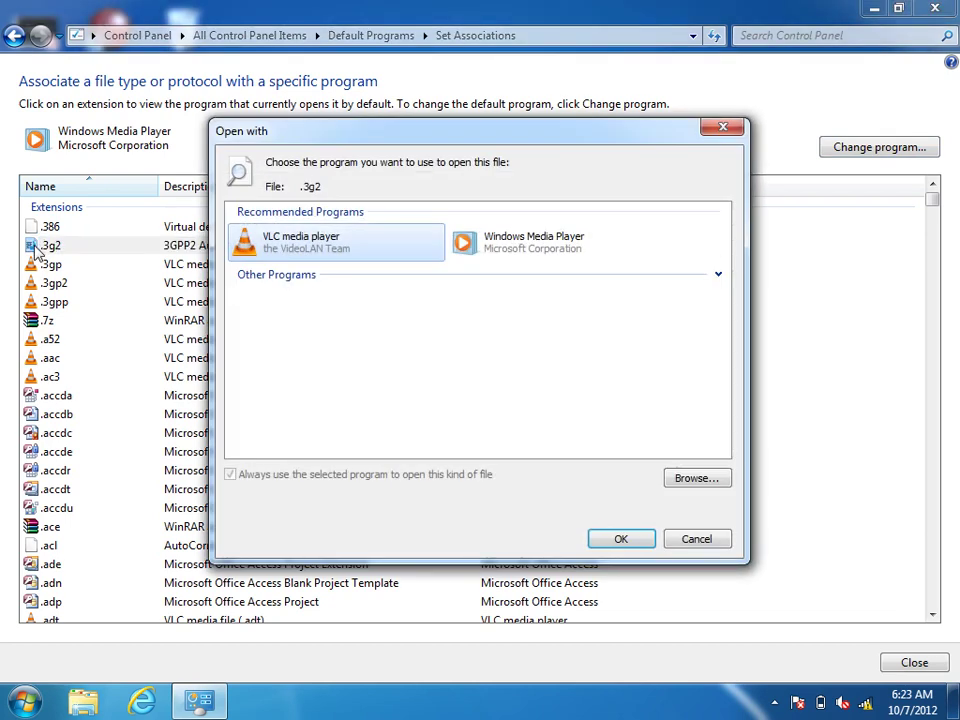
{"action": "left_click", "coordinate": [699, 539]}
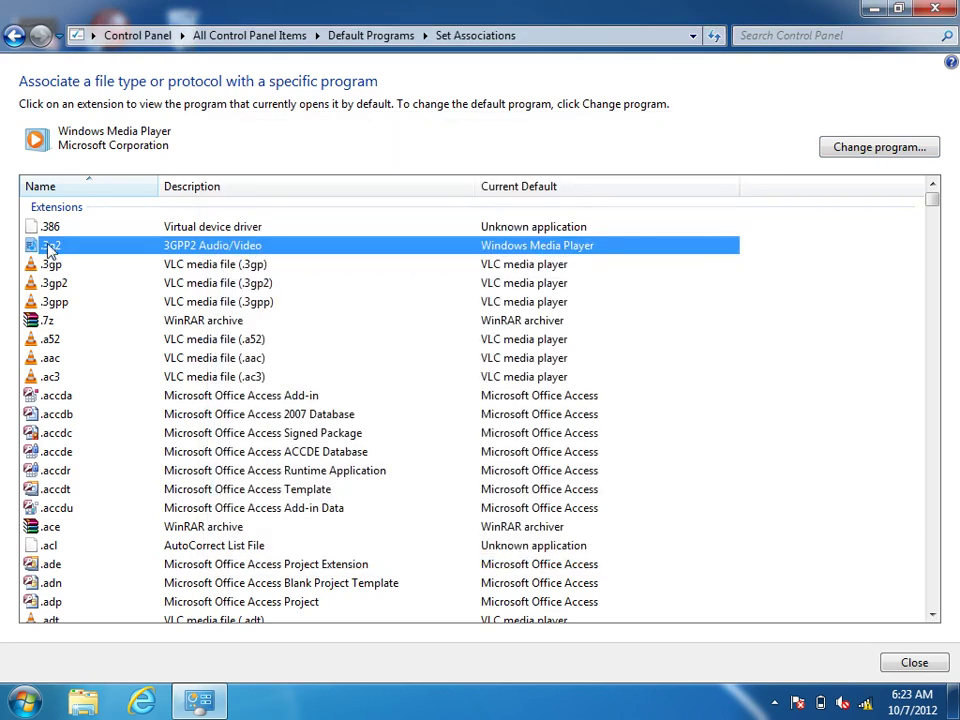
Step: Examine the list of file extensions and their current default programs, and return to the .3g2 entry
{"action": "scroll", "coordinate": [105, 394], "scroll_direction": "down", "scroll_amount": 8}
{"action": "scroll", "coordinate": [105, 394], "scroll_direction": "down", "scroll_amount": 8}
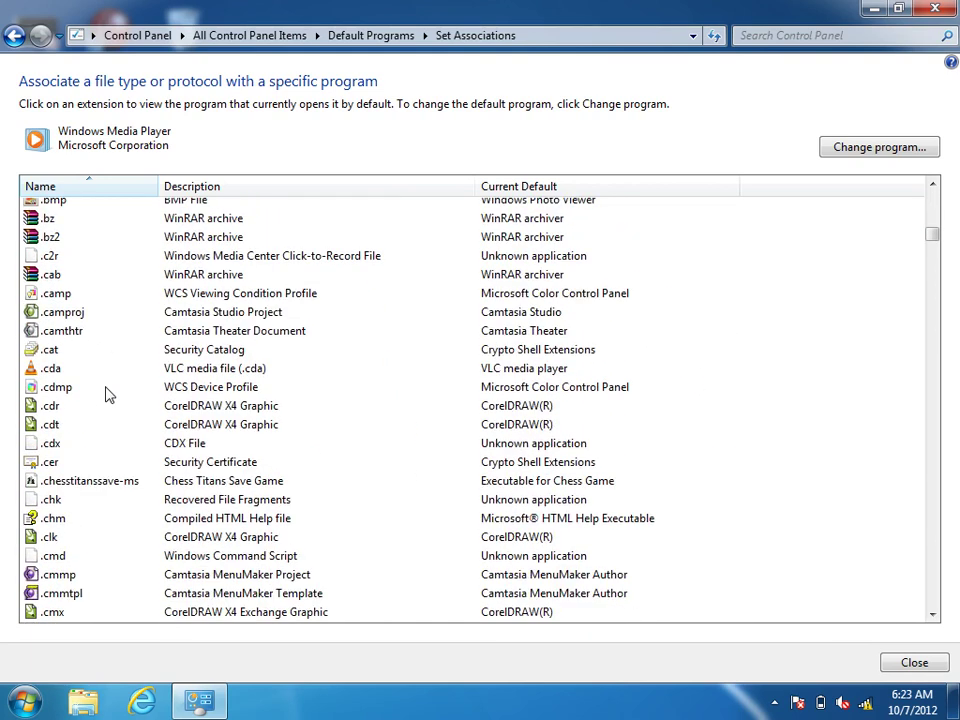
{"action": "scroll", "coordinate": [71, 407], "scroll_direction": "down", "scroll_amount": 9}
{"action": "scroll", "coordinate": [71, 411], "scroll_direction": "down", "scroll_amount": 16}
{"action": "scroll", "coordinate": [72, 410], "scroll_direction": "down", "scroll_amount": 12}
{"action": "scroll", "coordinate": [72, 410], "scroll_direction": "down", "scroll_amount": 17}
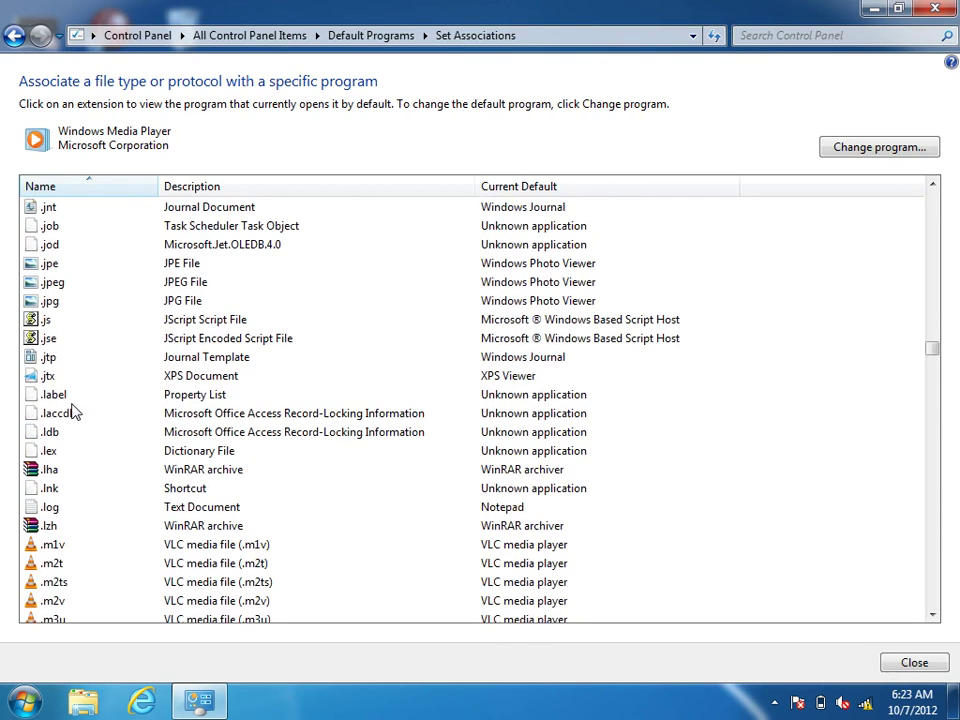
{"action": "scroll", "coordinate": [72, 410], "scroll_direction": "down", "scroll_amount": 3}
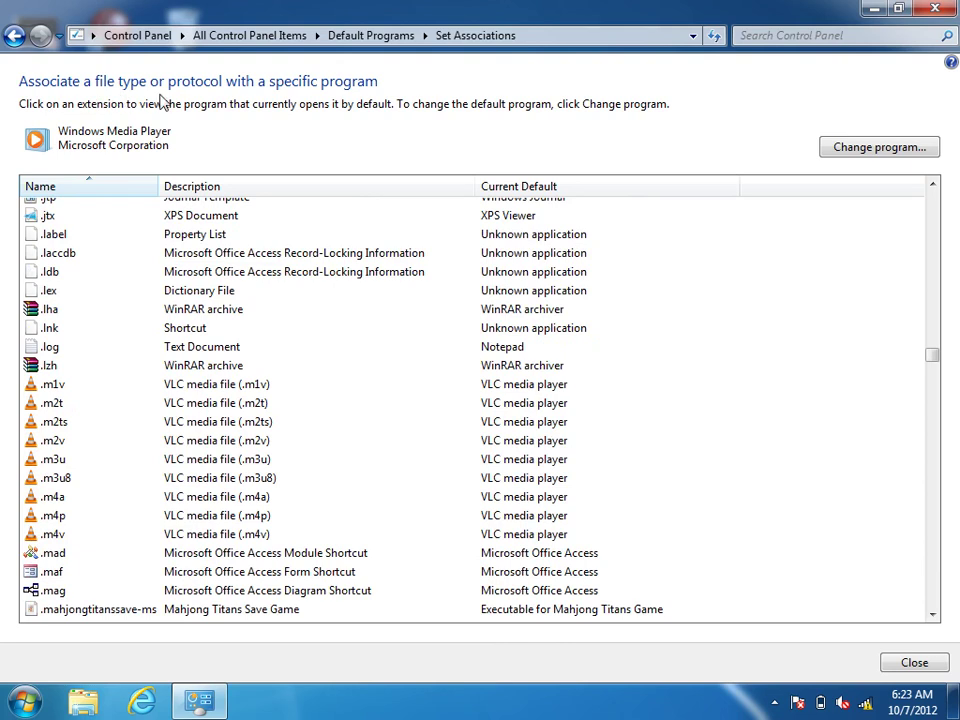
{"action": "scroll", "coordinate": [107, 328], "scroll_direction": "up", "scroll_amount": 20}
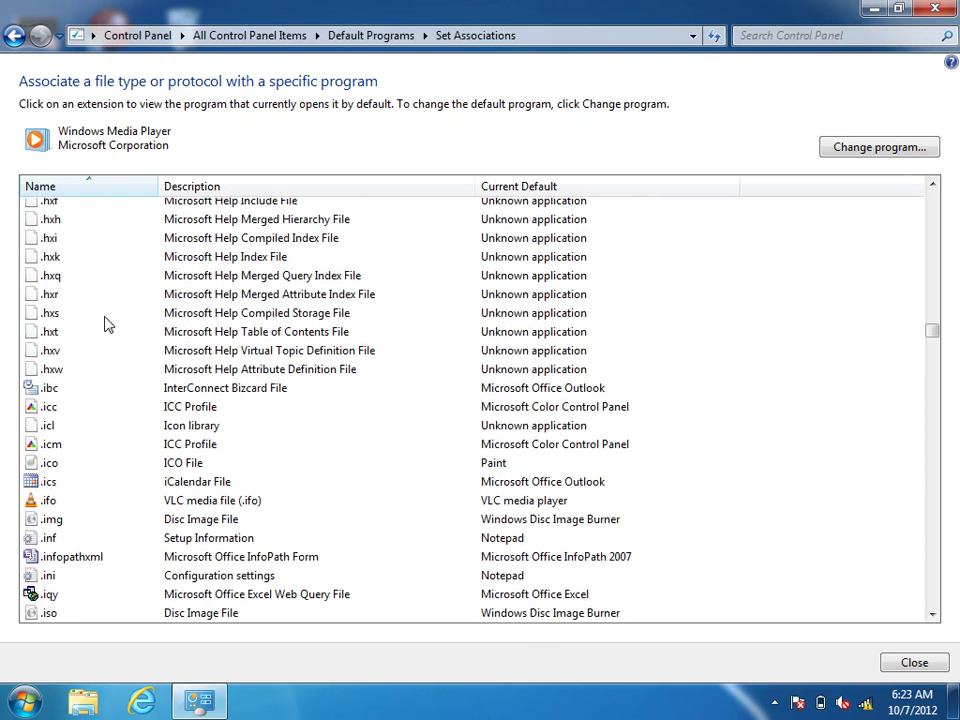
{"action": "scroll", "coordinate": [107, 300], "scroll_direction": "up", "scroll_amount": 20}
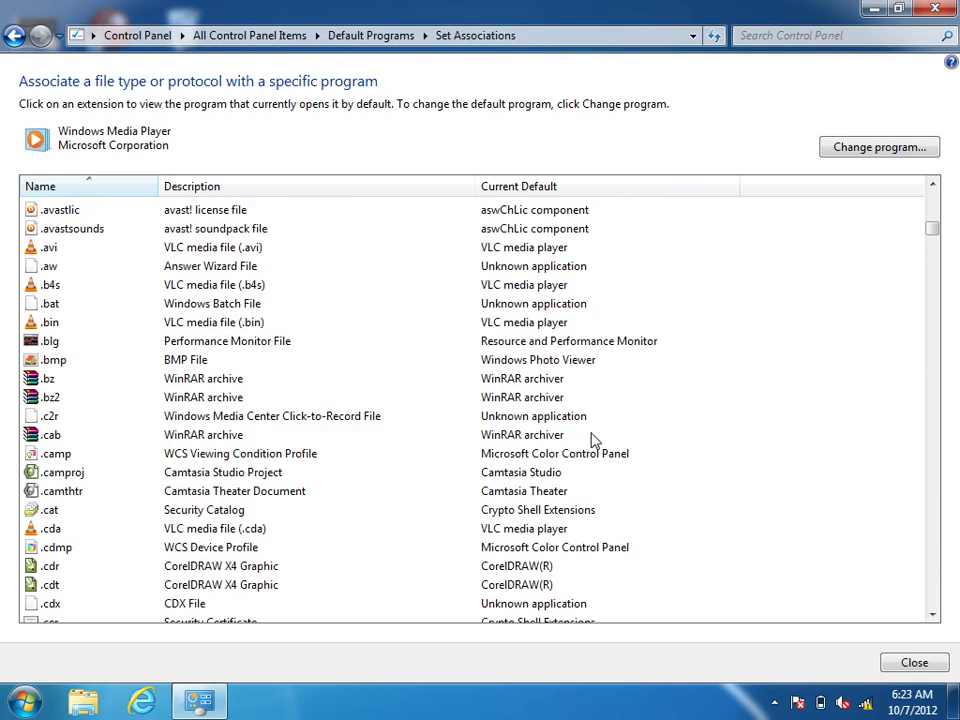
{"action": "left_click_drag", "start_coordinate": [930, 224], "coordinate": [924, 399]}
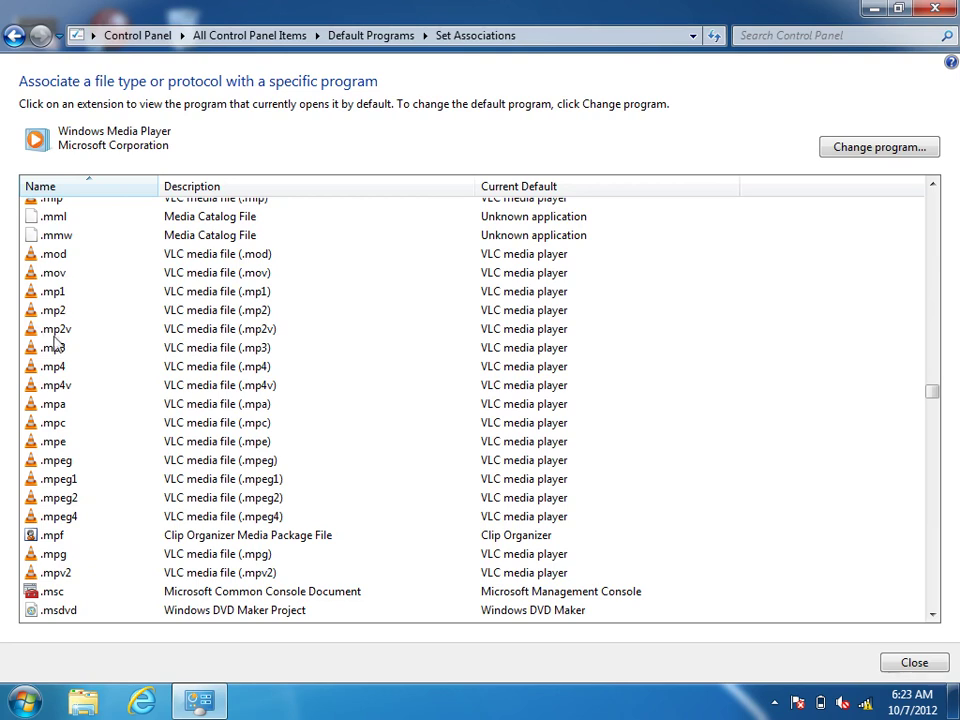
{"action": "scroll", "coordinate": [55, 345], "scroll_direction": "down", "scroll_amount": 10}
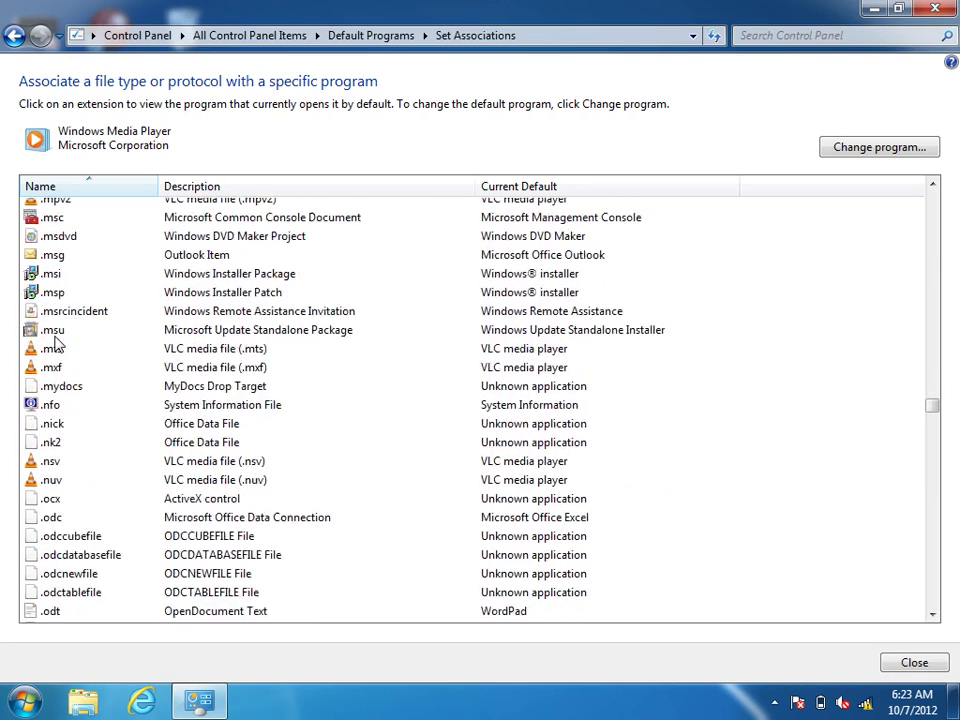
{"action": "scroll", "coordinate": [55, 345], "scroll_direction": "down", "scroll_amount": 7}
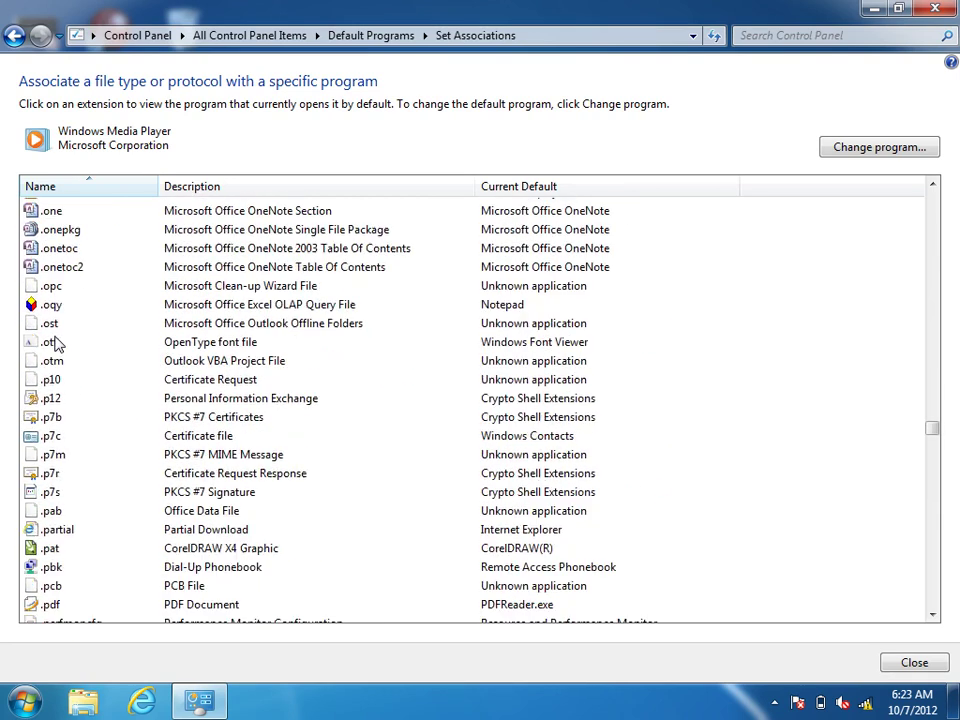
{"action": "left_click_drag", "start_coordinate": [933, 432], "coordinate": [936, 204]}
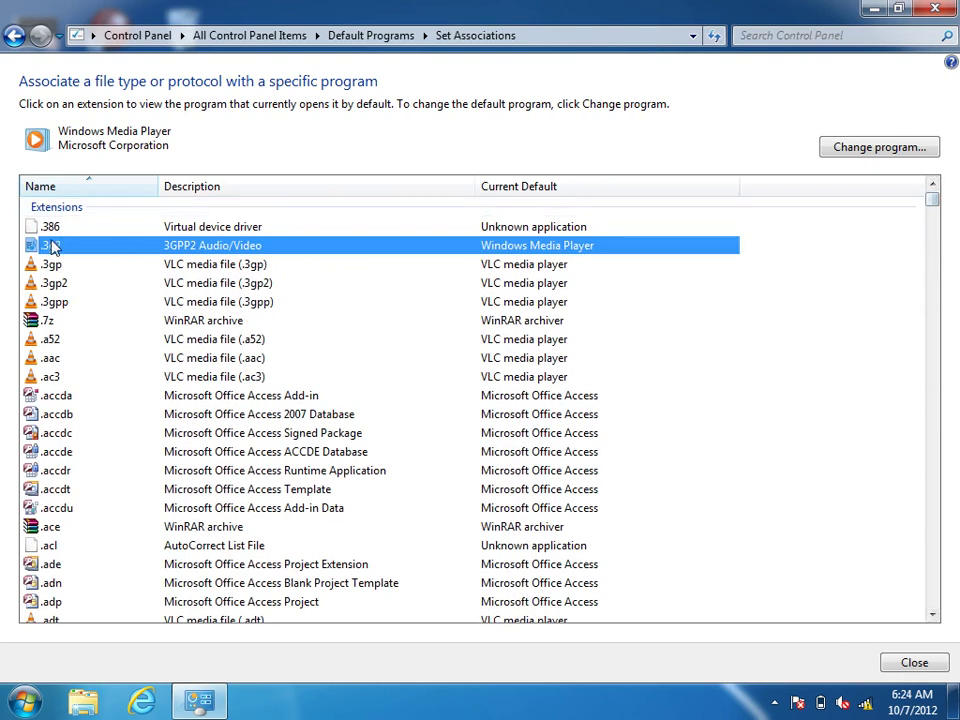
Step: Set VLC media player as the default program for the .3g2 extension and return to the Default Programs page
{"action": "left_click", "coordinate": [878, 147]}
{"action": "left_click", "coordinate": [285, 242]}
{"action": "left_click", "coordinate": [622, 542]}
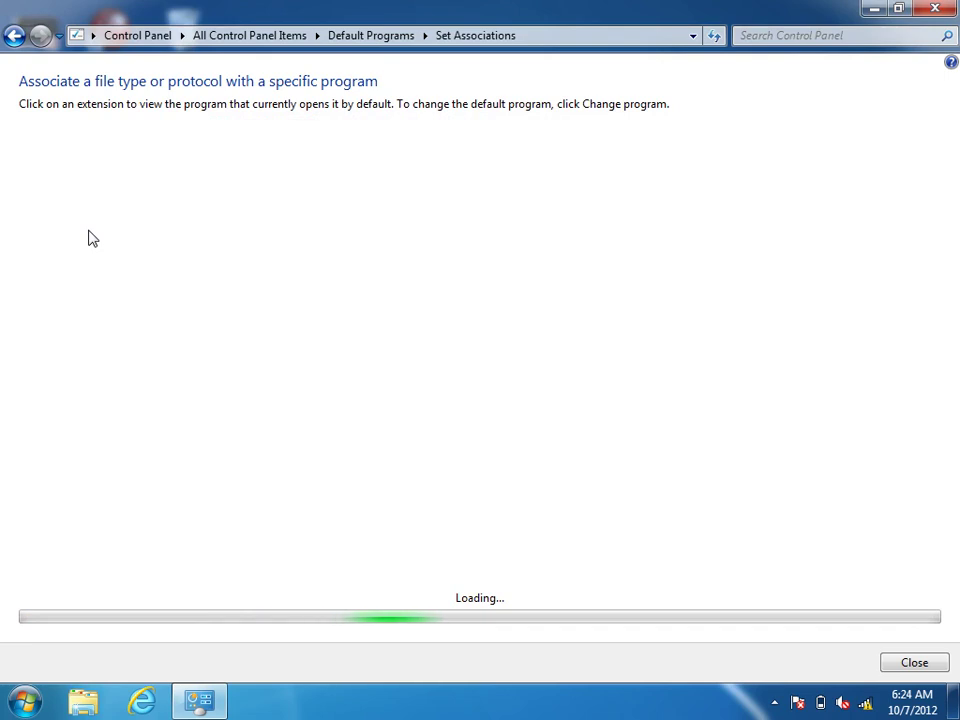
{"action": "left_click", "coordinate": [13, 37]}
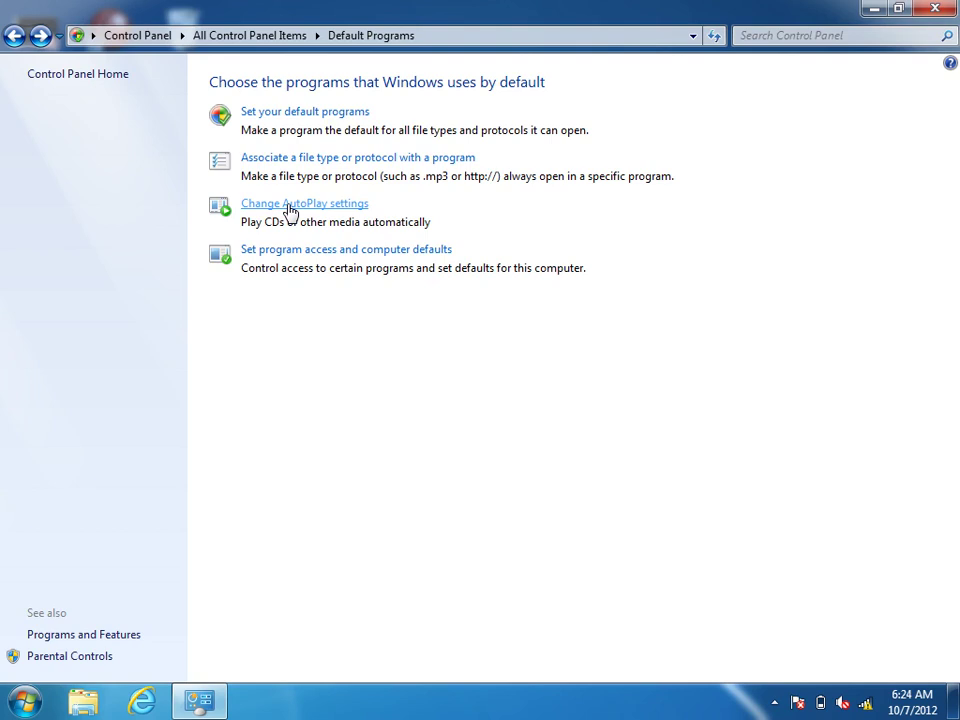
Step: Review the AutoPlay window for the removable F: drive, check that drive in Computer, and close both windows
{"action": "left_click", "coordinate": [874, 9]}
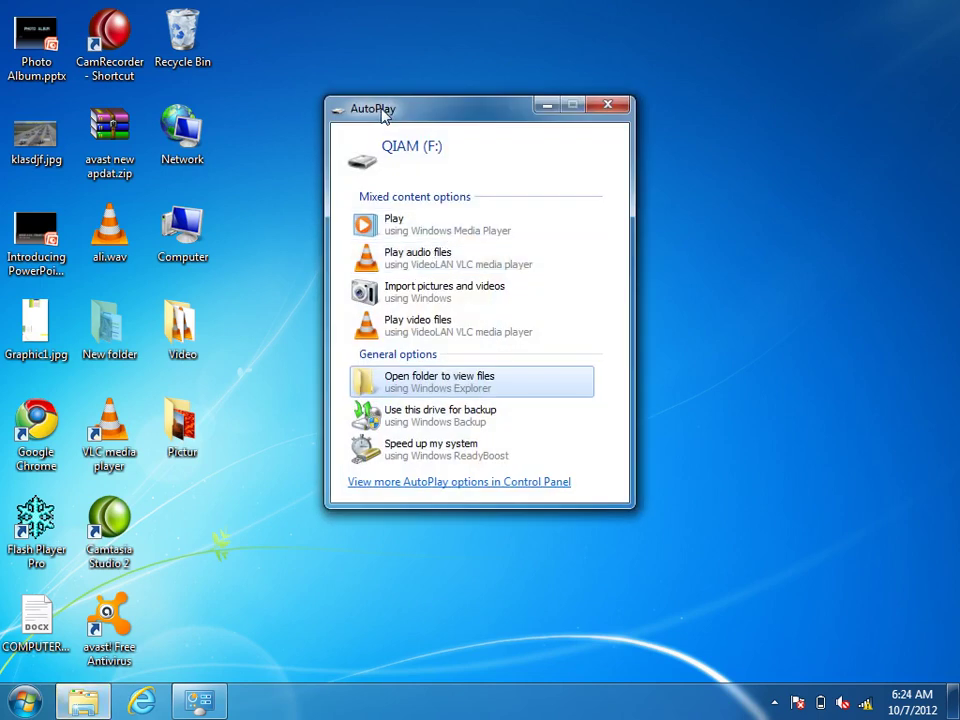
{"action": "left_click_drag", "start_coordinate": [404, 114], "coordinate": [421, 90]}
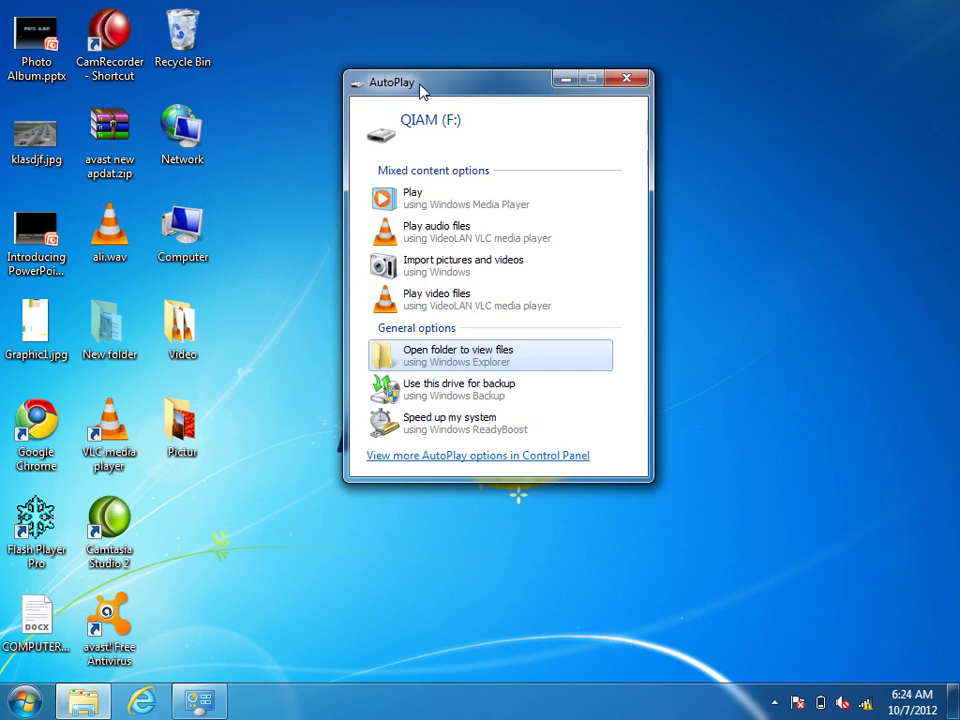
{"action": "double_click", "coordinate": [208, 228]}
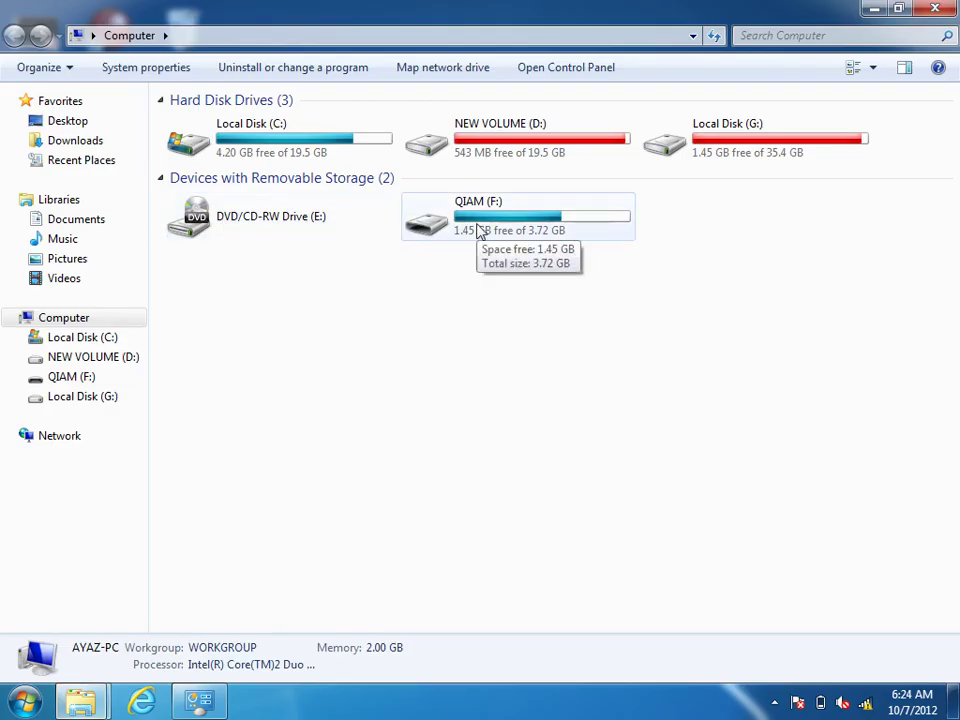
{"action": "left_click", "coordinate": [935, 8]}
{"action": "left_click", "coordinate": [638, 82]}
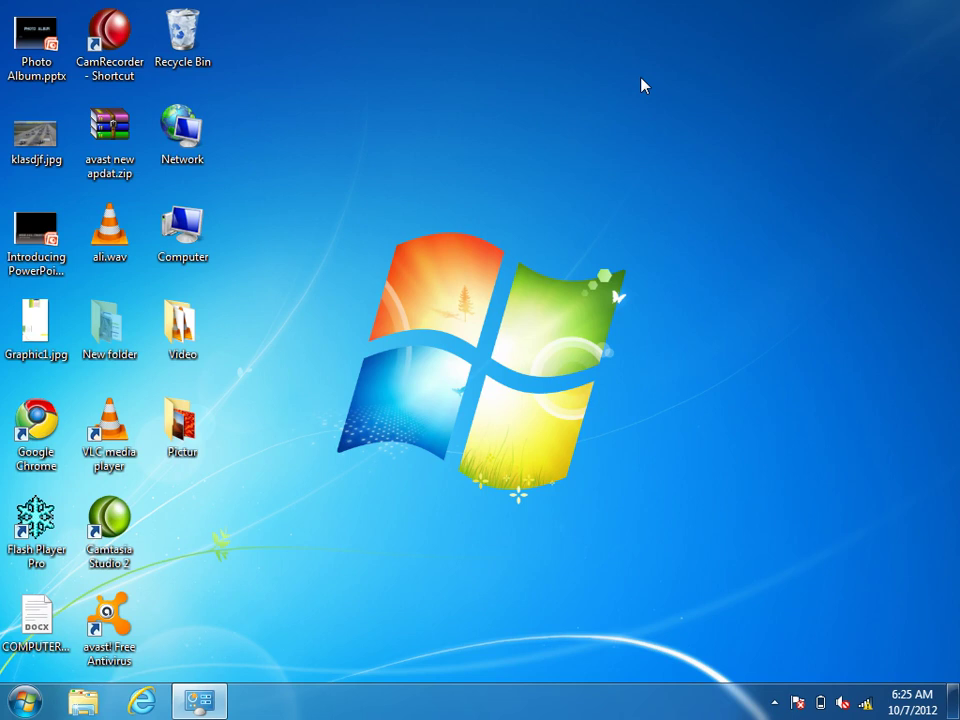
{"action": "right_click", "coordinate": [402, 243]}
{"action": "left_click", "coordinate": [471, 300]}
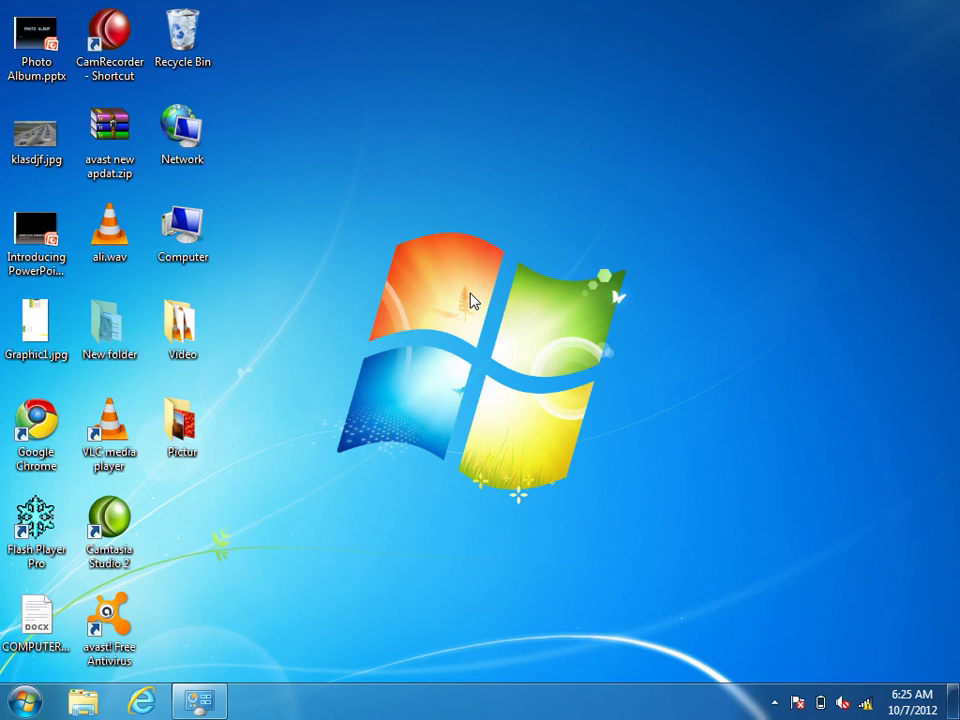
{"action": "right_click", "coordinate": [546, 311]}
{"action": "left_click", "coordinate": [594, 366]}
{"action": "right_click", "coordinate": [297, 213]}
{"action": "left_click", "coordinate": [358, 264]}
{"action": "right_click", "coordinate": [336, 192]}
{"action": "left_click", "coordinate": [380, 238]}
{"action": "right_click", "coordinate": [494, 248]}
{"action": "left_click", "coordinate": [590, 306]}
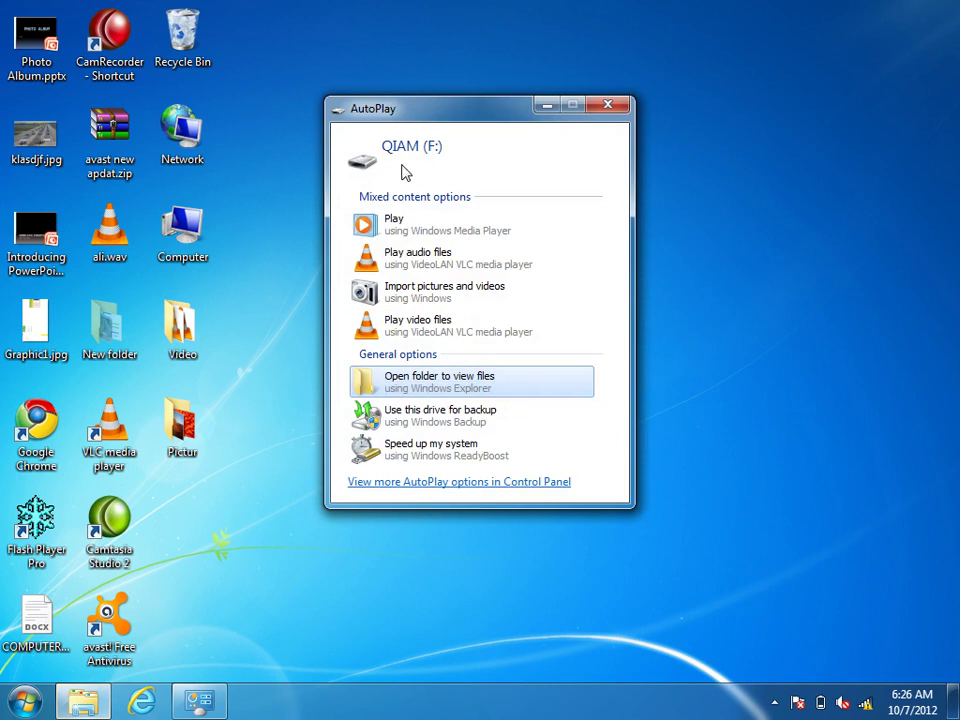
Step: Turn off AutoPlay for all media and devices, save the setting, and close the Default Programs window
{"action": "left_click", "coordinate": [547, 105]}
{"action": "left_click", "coordinate": [203, 703]}
{"action": "left_click", "coordinate": [293, 208]}
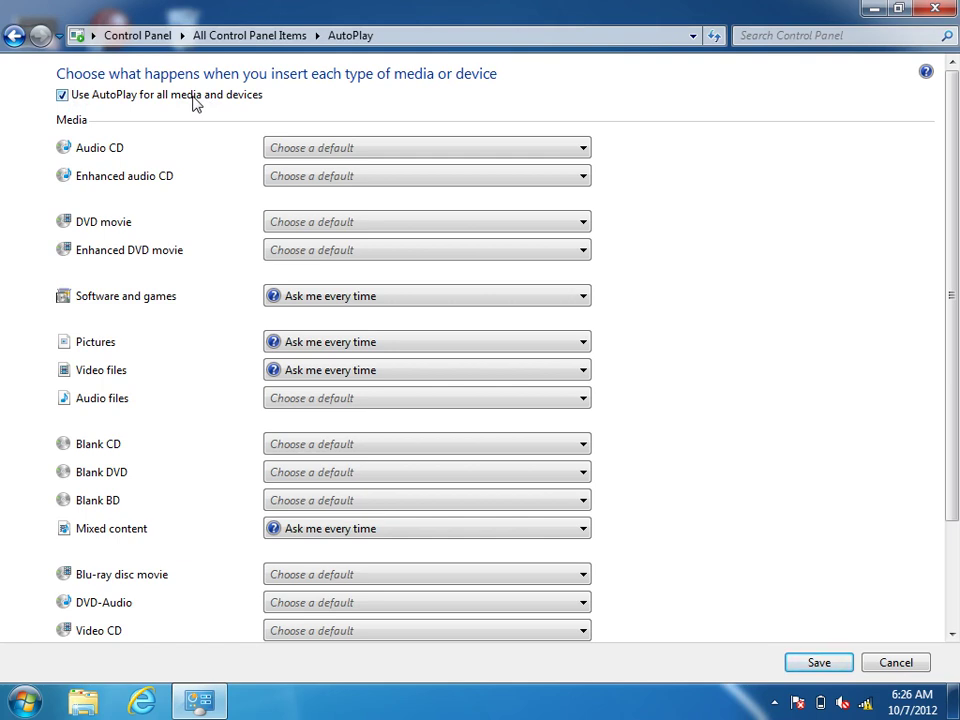
{"action": "left_click", "coordinate": [62, 95]}
{"action": "left_click", "coordinate": [826, 664]}
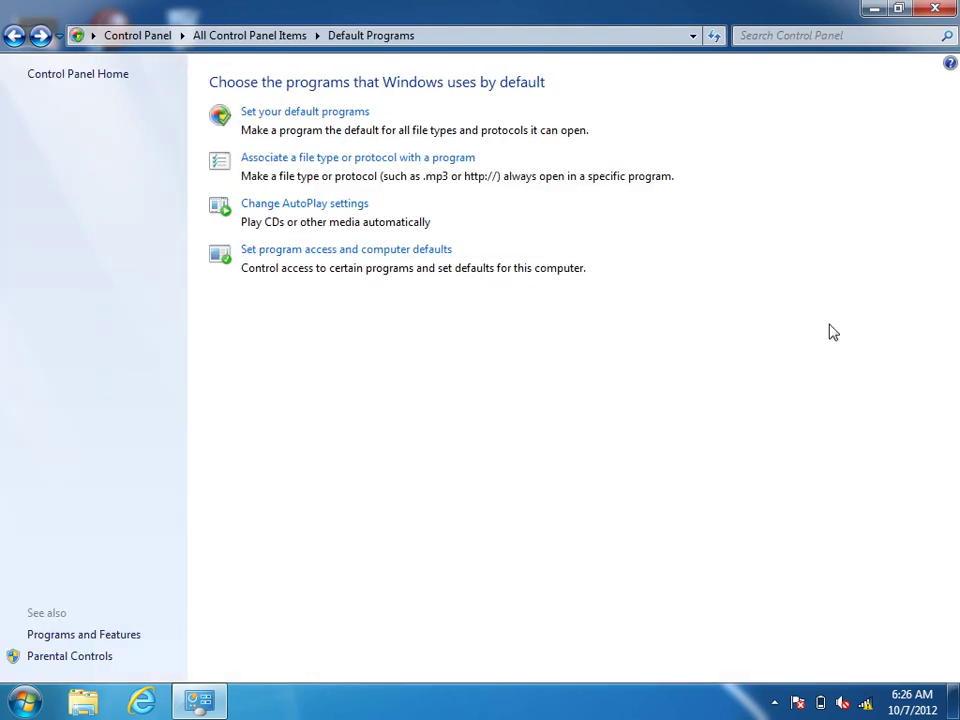
{"action": "left_click", "coordinate": [944, 9]}
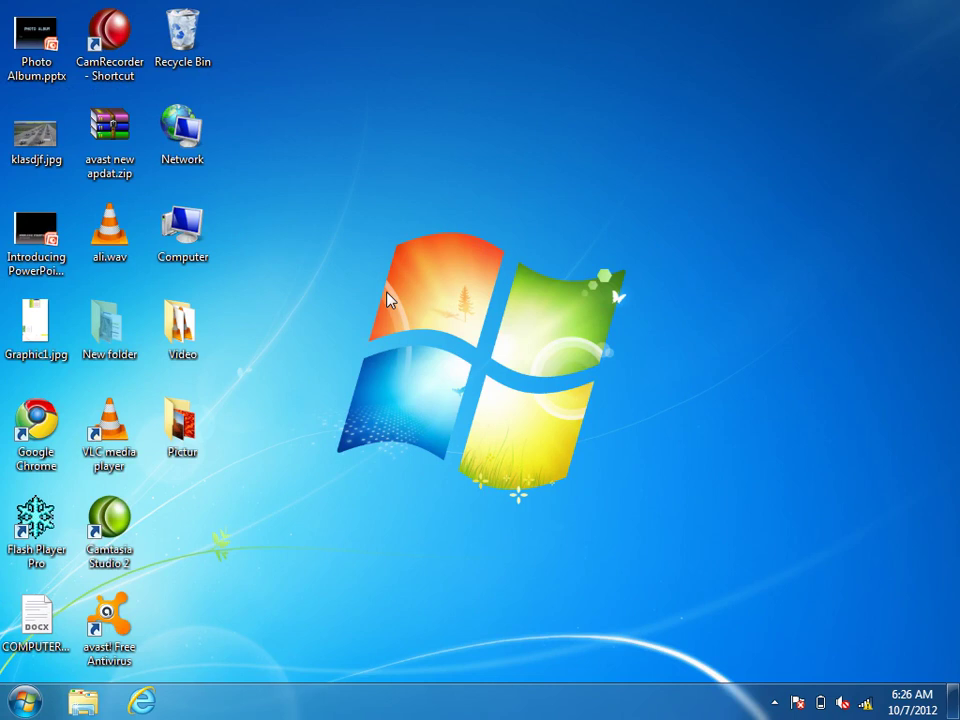
Step: Open Computer to check the drives with AutoPlay turned off, and close the window
{"action": "left_click", "coordinate": [198, 240]}
{"action": "double_click", "coordinate": [198, 240]}
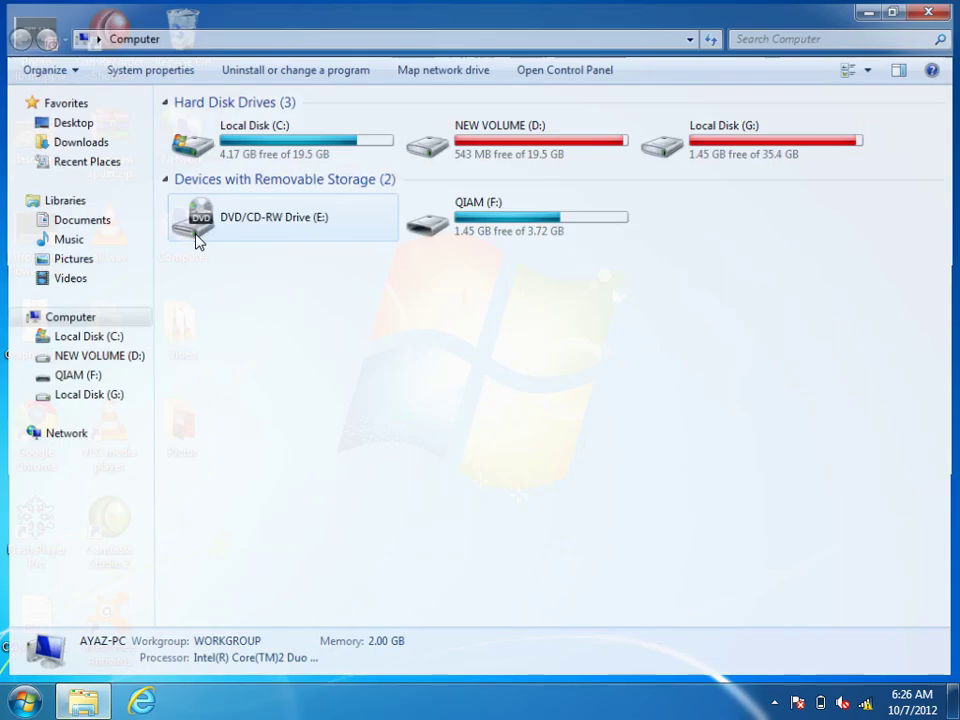
{"action": "left_click", "coordinate": [930, 10]}
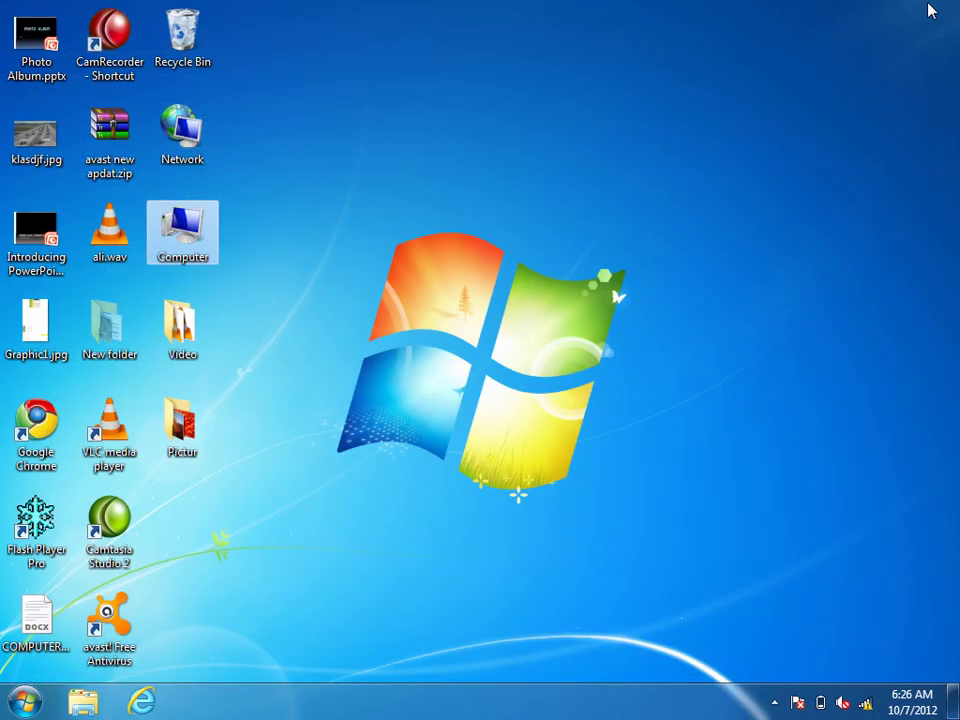
Step: Turn AutoPlay back on for all media and devices, save the setting, and close the AutoPlay window for the F: drive
{"action": "left_click", "coordinate": [25, 700]}
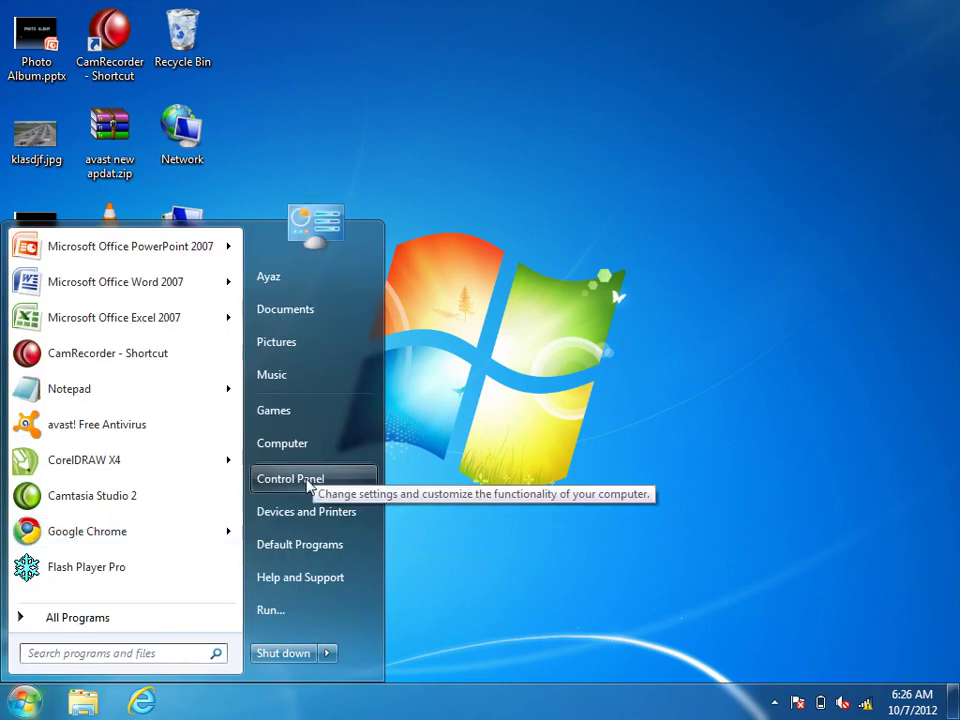
{"action": "left_click", "coordinate": [300, 548]}
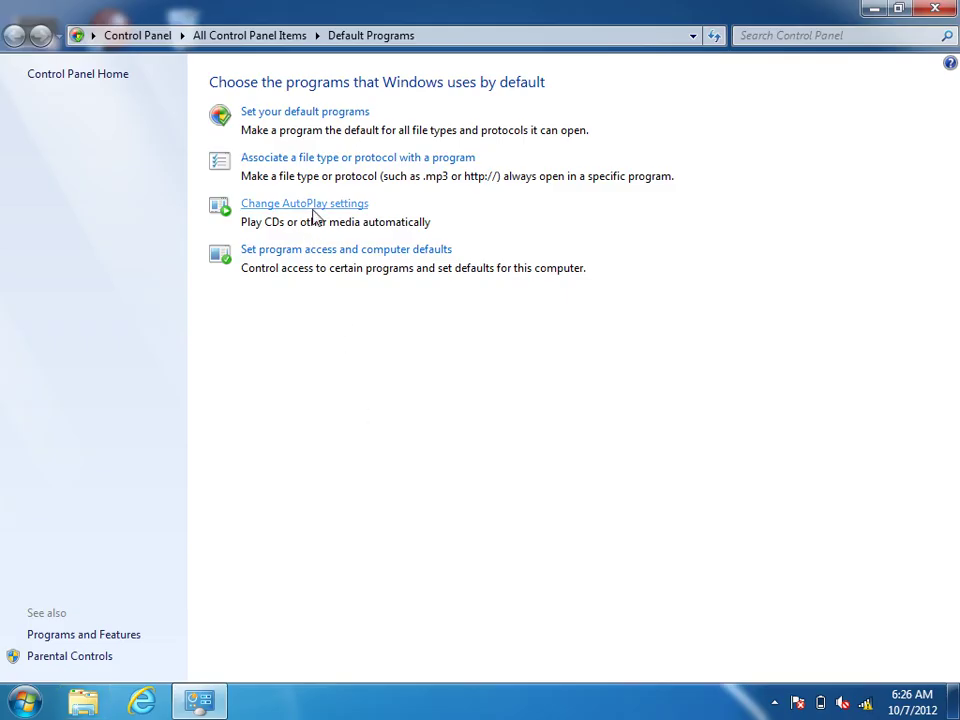
{"action": "left_click", "coordinate": [316, 205]}
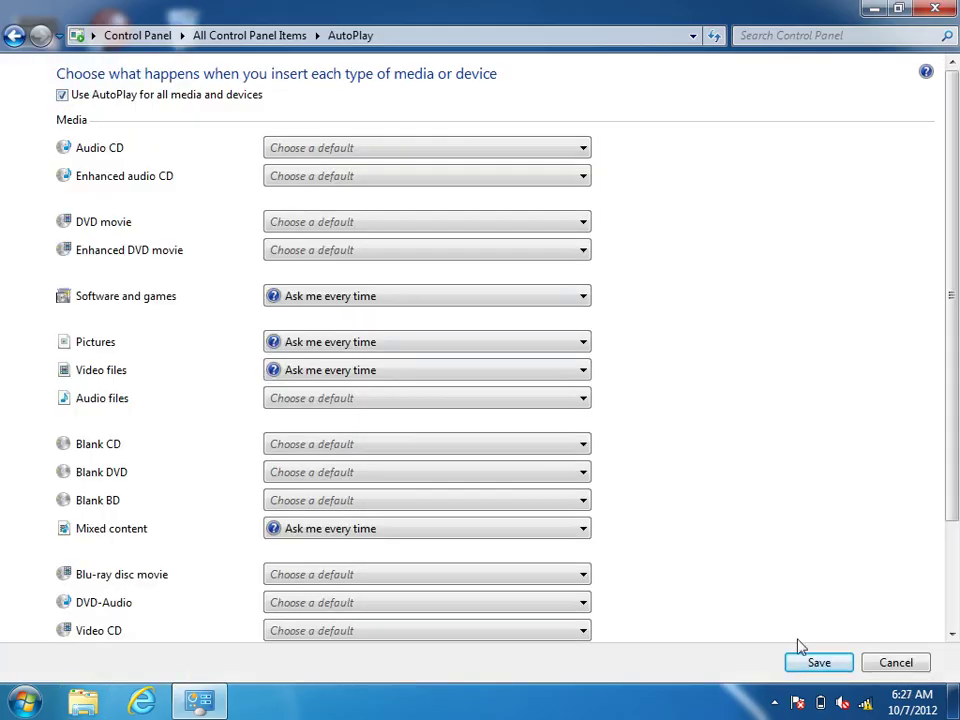
{"action": "left_click", "coordinate": [821, 663]}
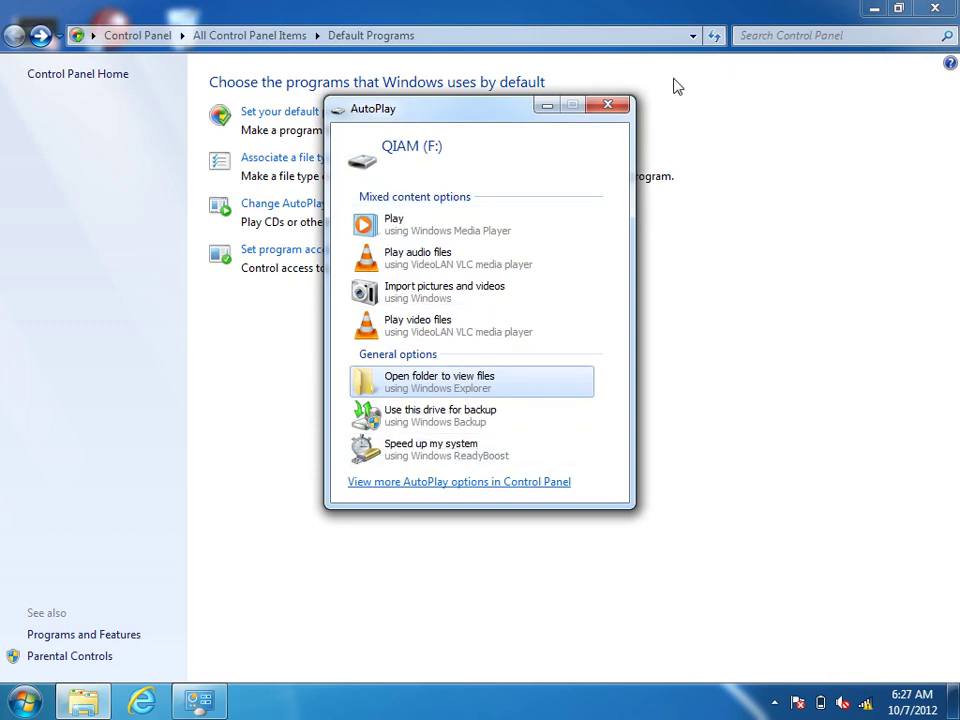
{"action": "left_click", "coordinate": [609, 105]}
Step: Set the AutoPlay default for audio CDs to Play audio CD using Windows Media Player and save
{"action": "left_click", "coordinate": [290, 204]}
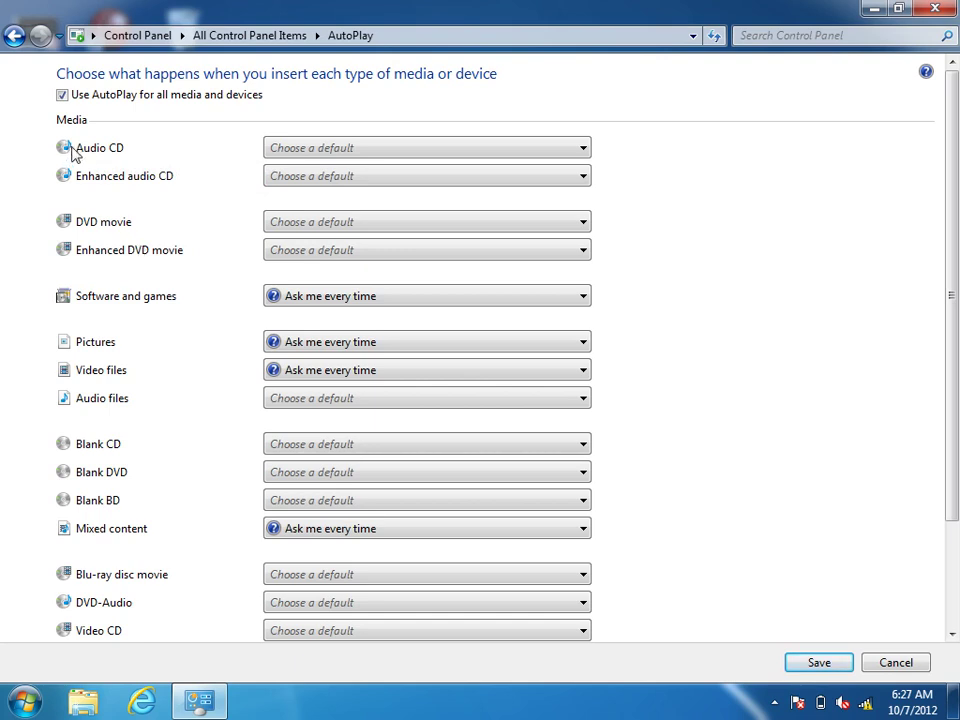
{"action": "left_click", "coordinate": [319, 152]}
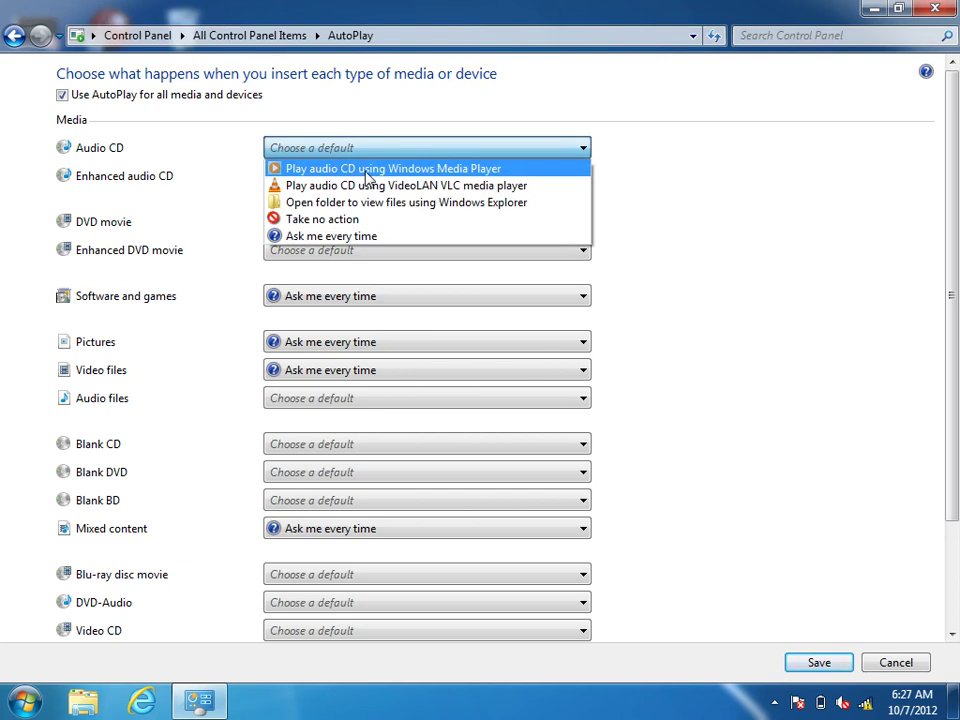
{"action": "left_click", "coordinate": [455, 175]}
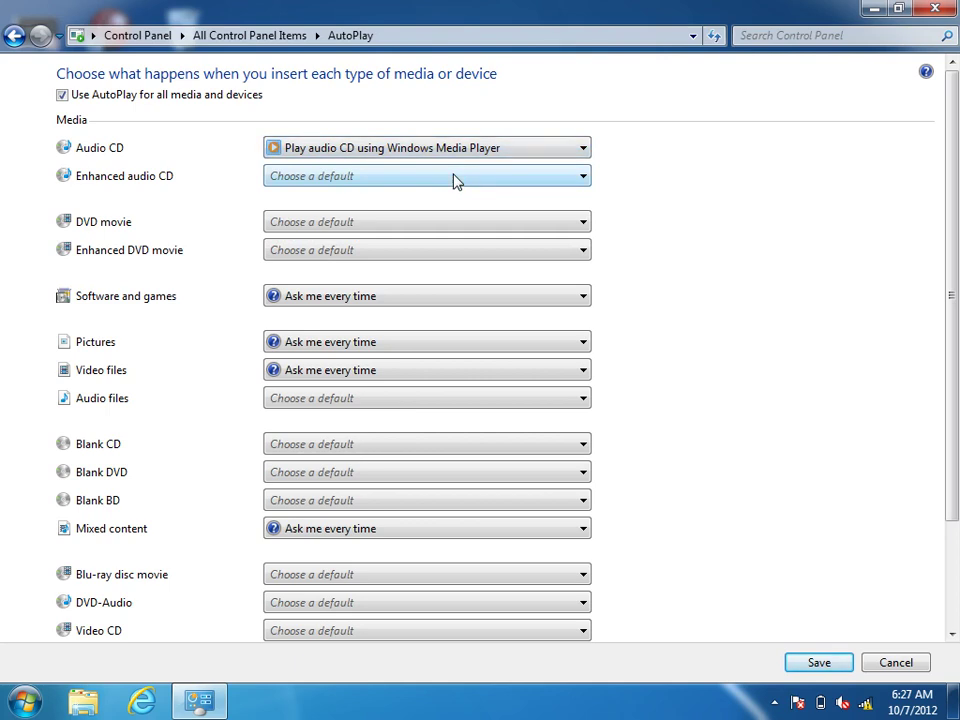
{"action": "left_click", "coordinate": [815, 663]}
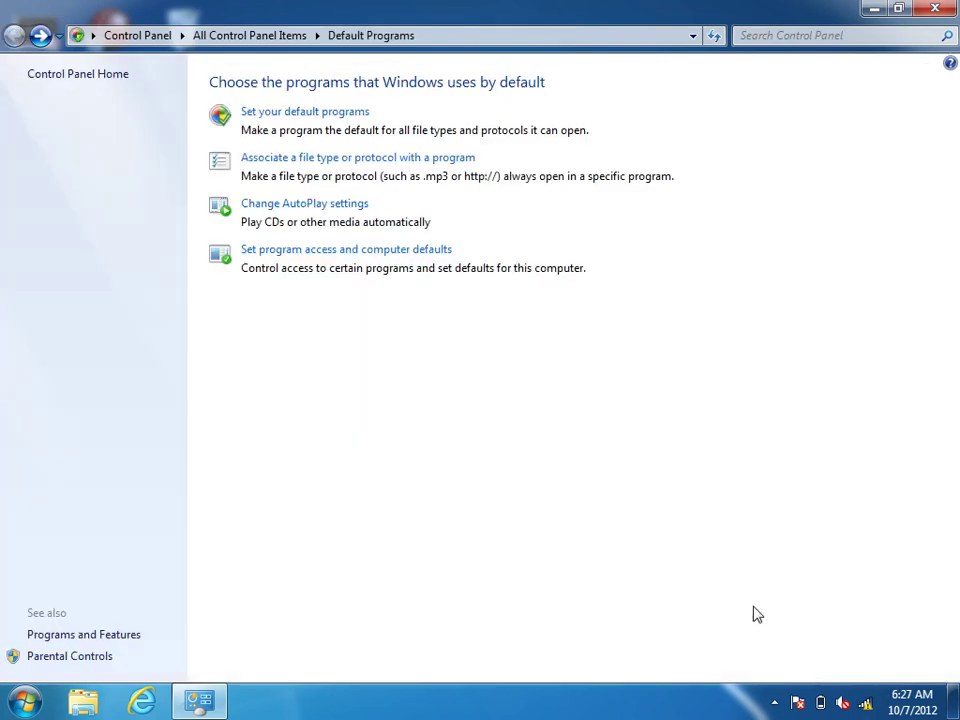
Step: Switch the audio CD default to VLC media player, then to Open folder to view files, save, and try that option for drive F:
{"action": "left_click", "coordinate": [323, 205]}
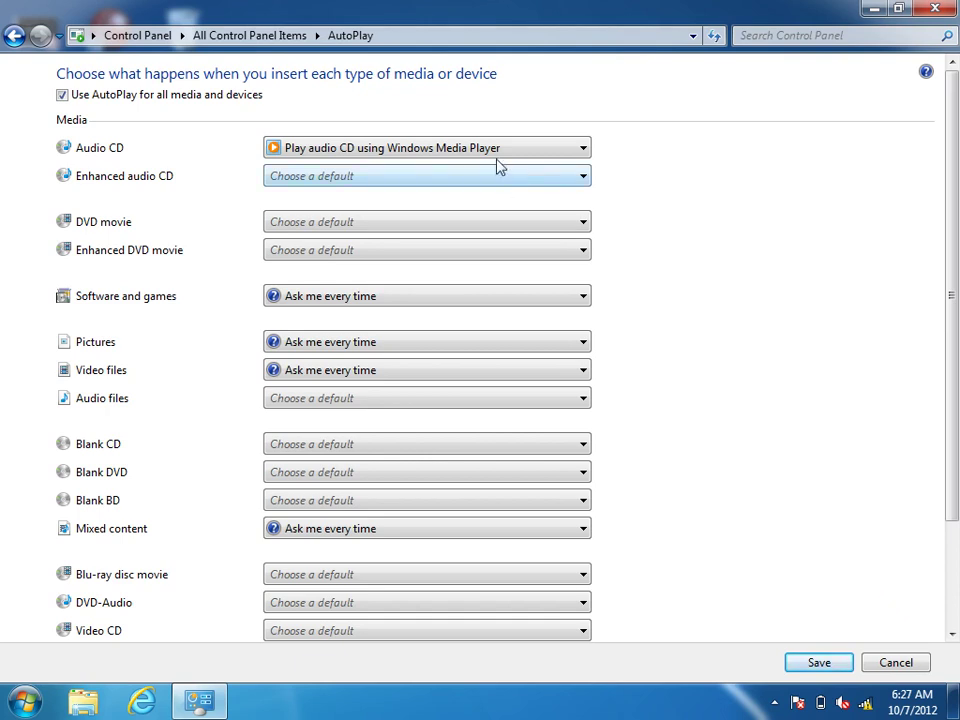
{"action": "left_click", "coordinate": [440, 156]}
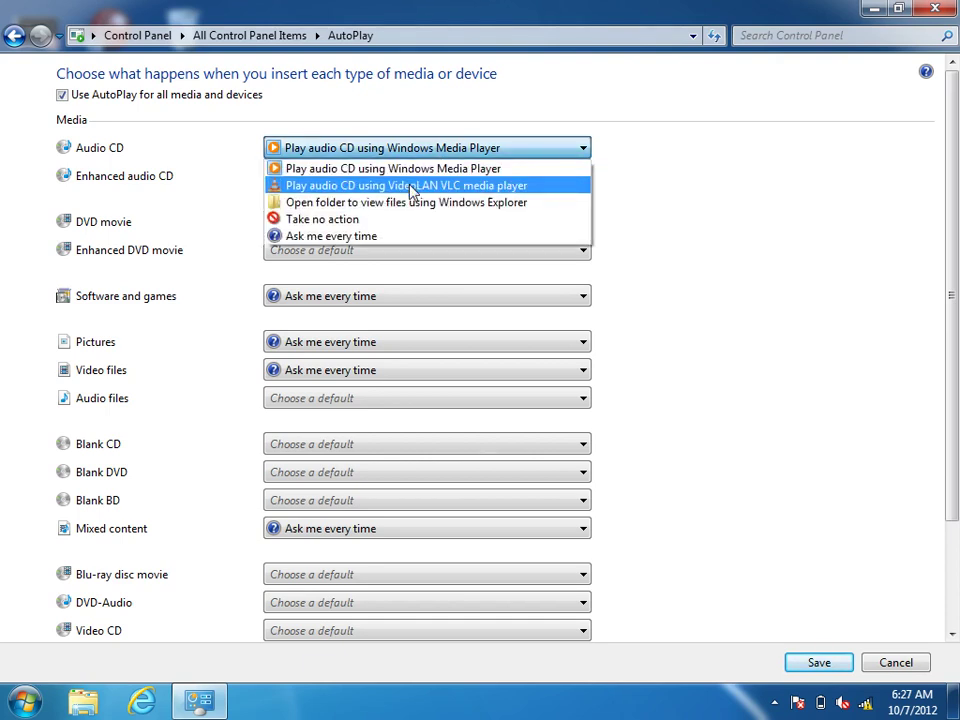
{"action": "left_click", "coordinate": [413, 186]}
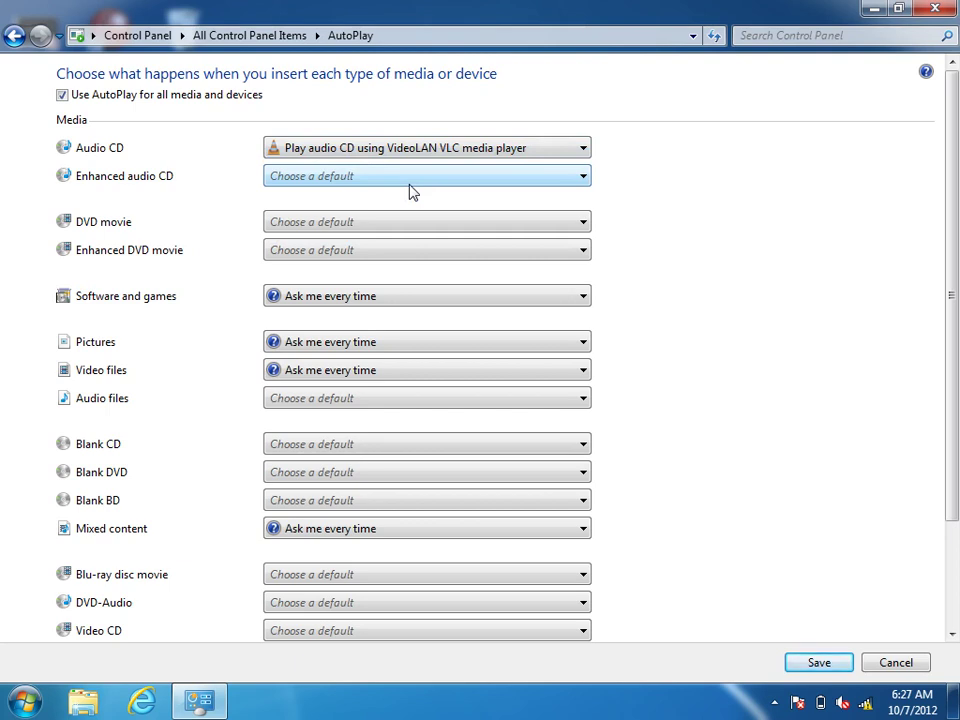
{"action": "left_click", "coordinate": [490, 152]}
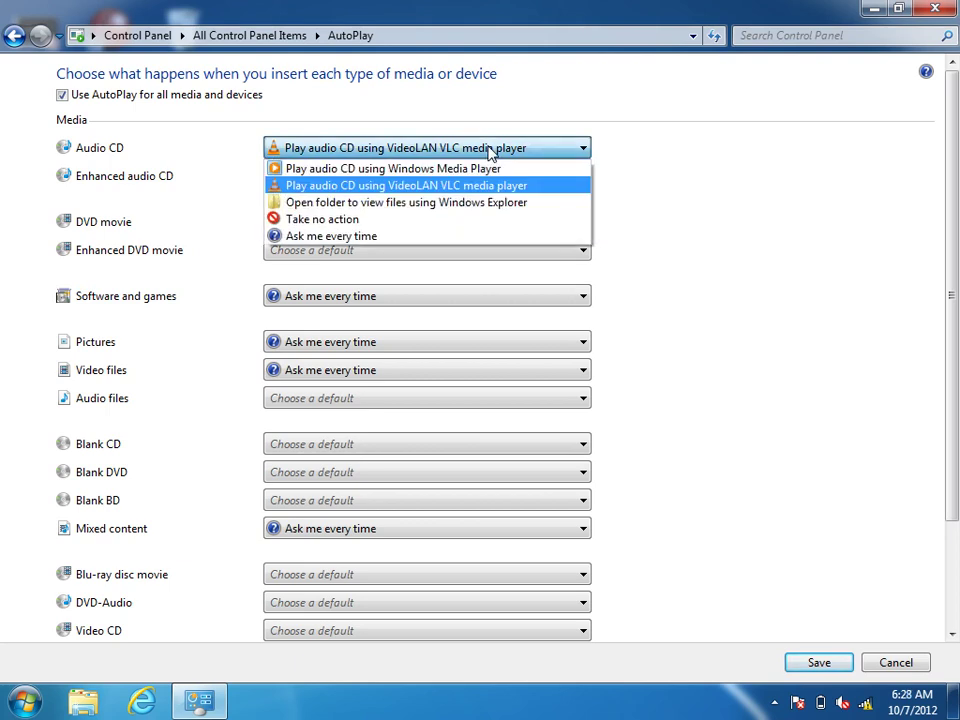
{"action": "left_click", "coordinate": [400, 207]}
{"action": "left_click", "coordinate": [818, 664]}
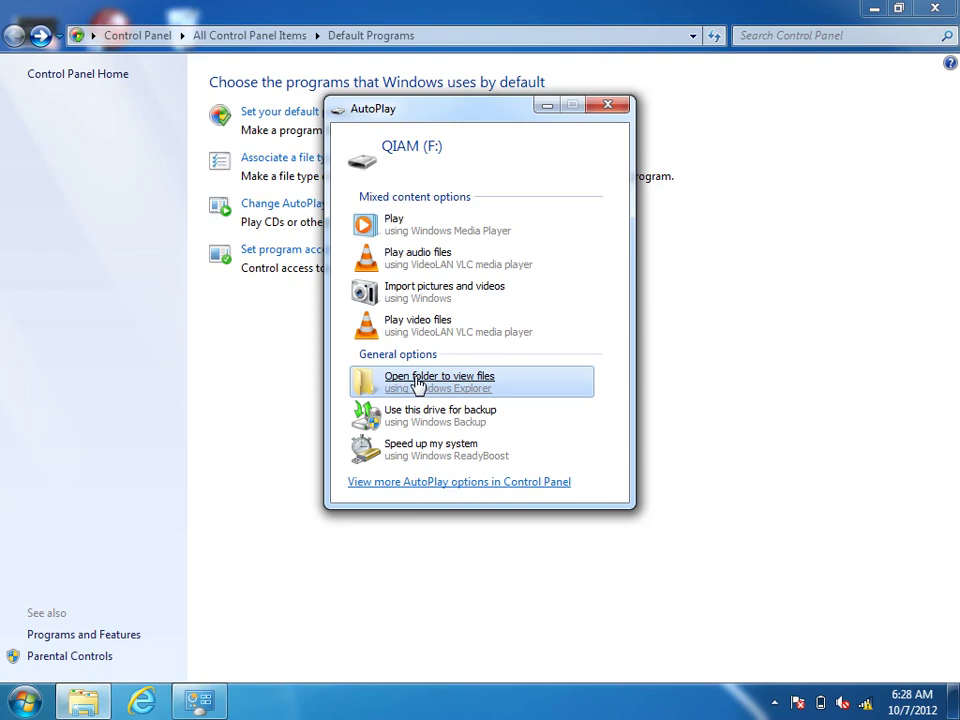
{"action": "left_click", "coordinate": [418, 385]}
Step: Try Take no action as the audio CD default, then set it to Ask me every time and save
{"action": "left_click", "coordinate": [326, 208]}
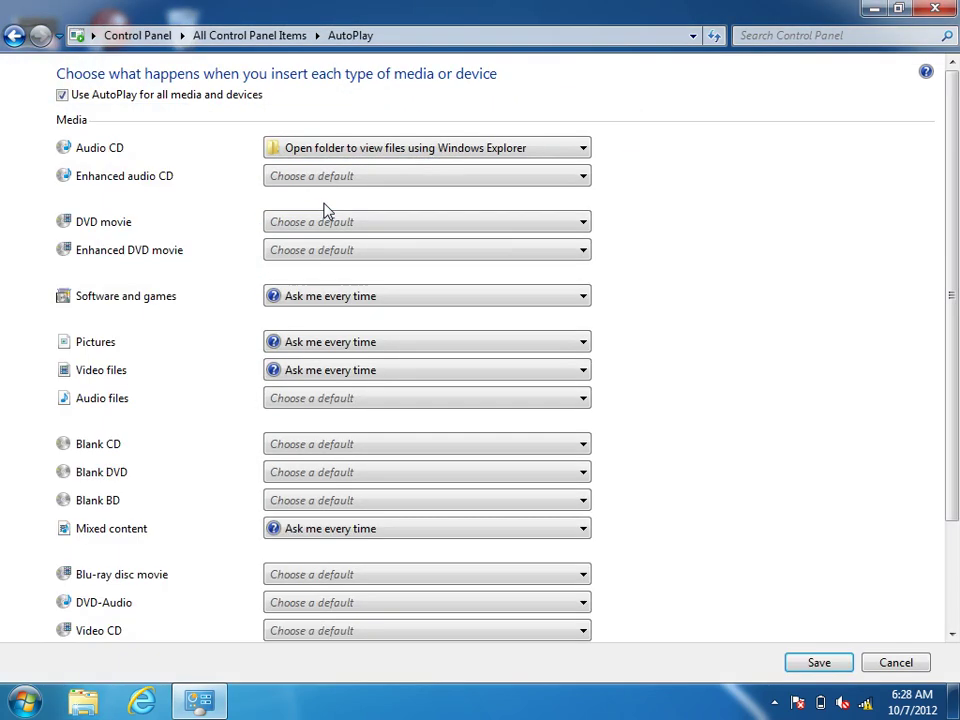
{"action": "left_click", "coordinate": [420, 150]}
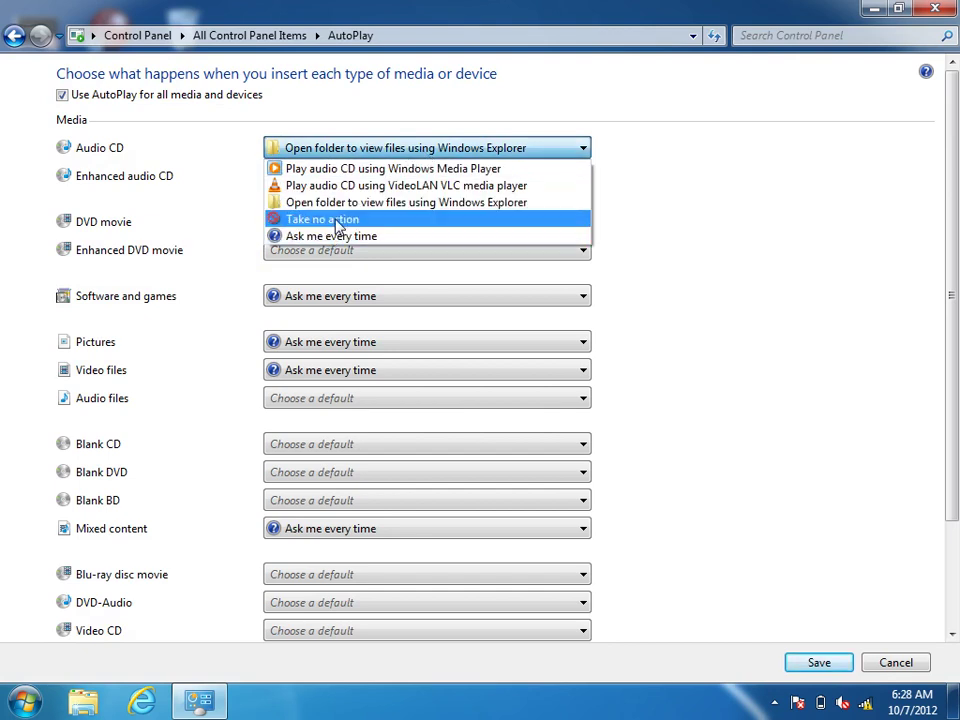
{"action": "left_click", "coordinate": [337, 222]}
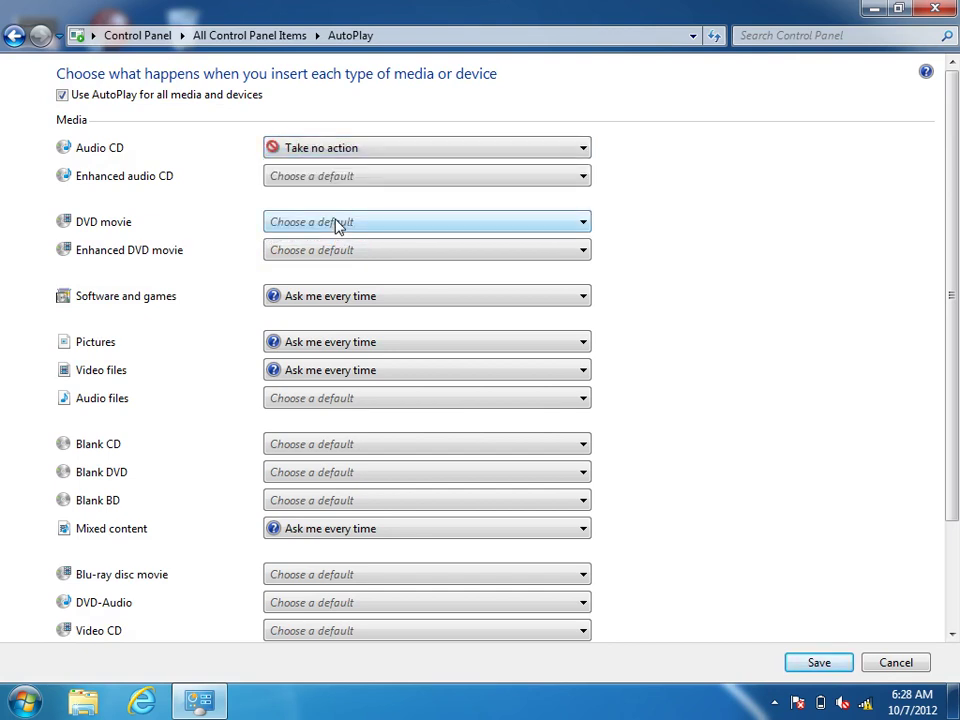
{"action": "left_click", "coordinate": [398, 148]}
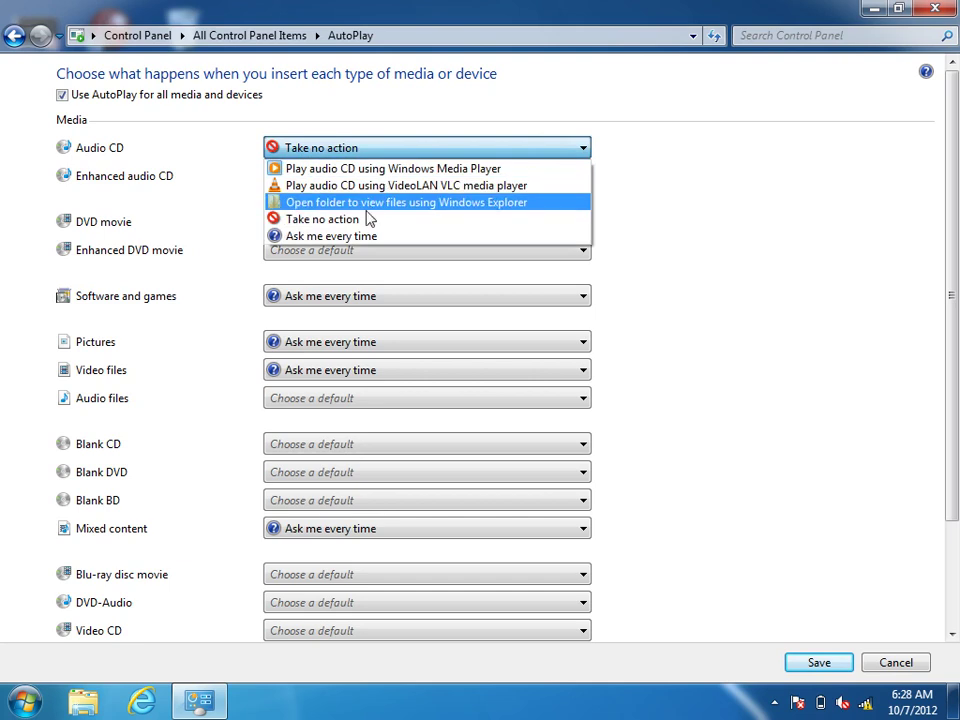
{"action": "left_click", "coordinate": [360, 238]}
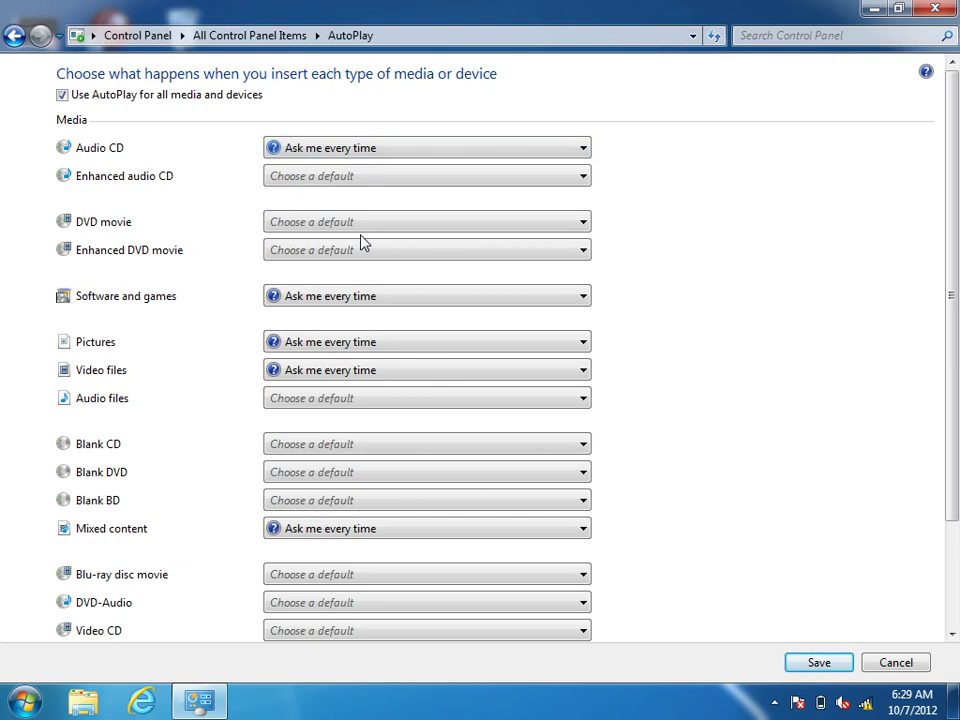
{"action": "left_click", "coordinate": [420, 147]}
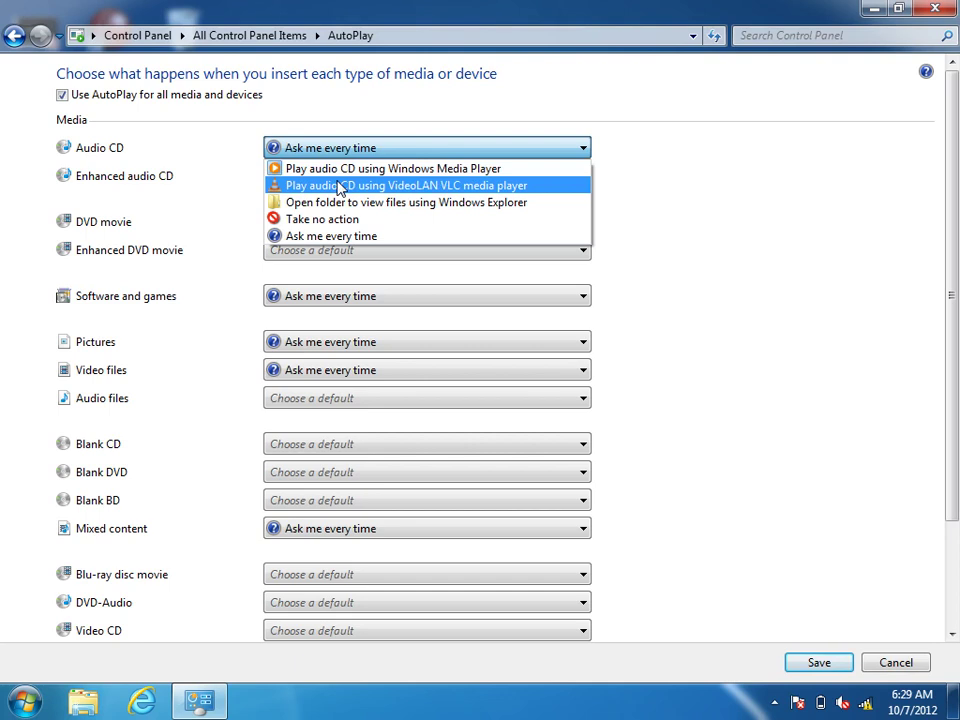
{"action": "left_click", "coordinate": [349, 236]}
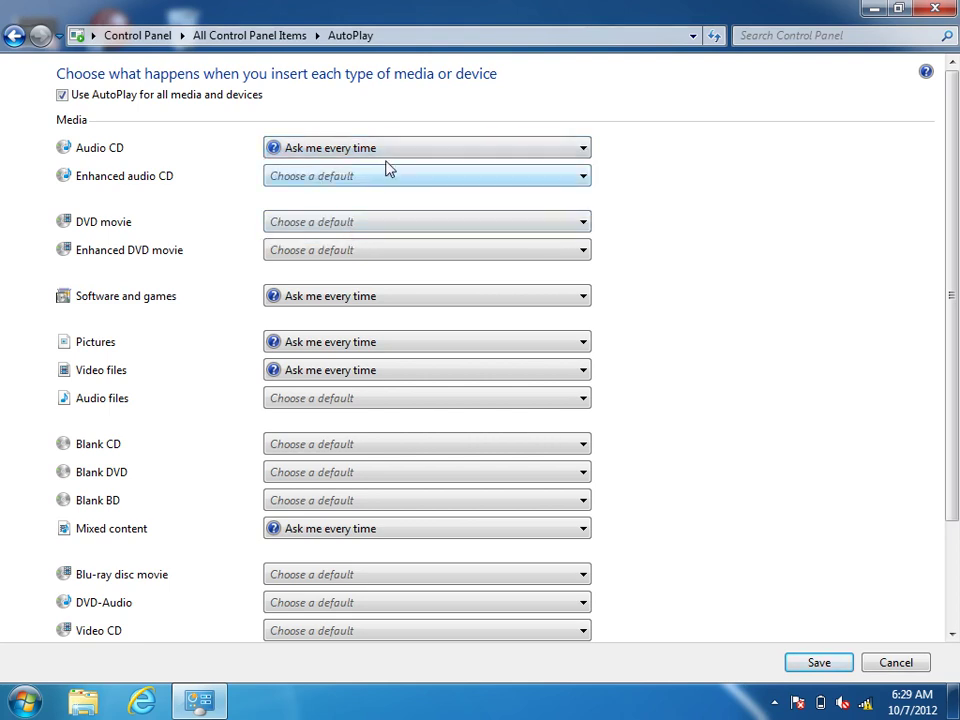
{"action": "left_click", "coordinate": [840, 672]}
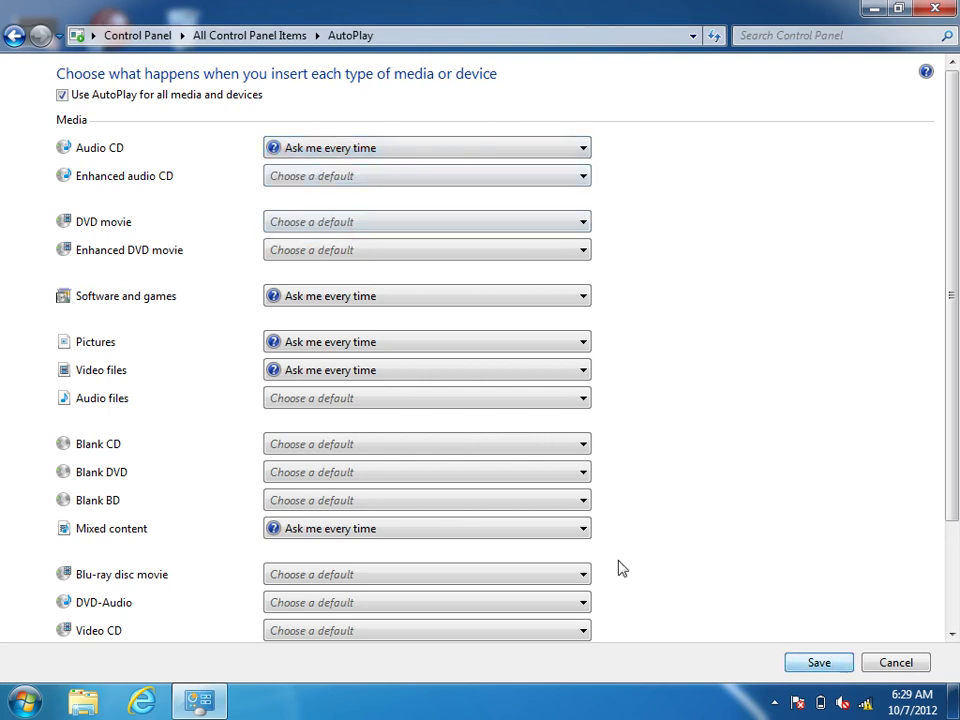
Step: Reopen the AutoPlay settings and review the available default actions for audio CDs
{"action": "left_click", "coordinate": [311, 214]}
{"action": "left_click", "coordinate": [377, 149]}
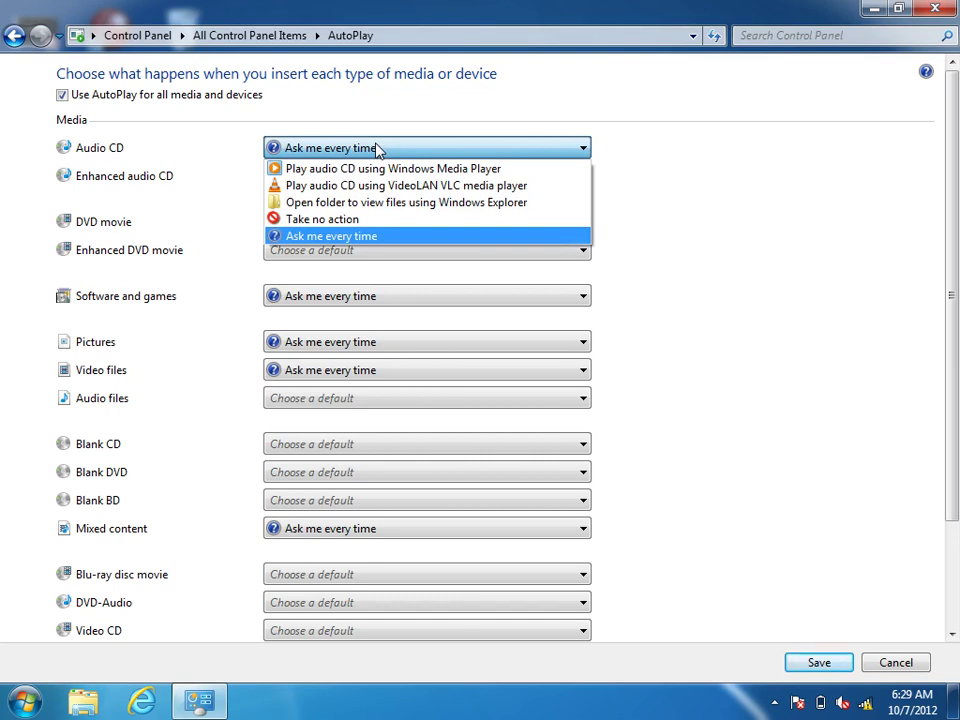
{"action": "key", "text": "Up"}
{"action": "key", "text": "Up"}
{"action": "key", "text": "Up"}
{"action": "key", "text": "Up"}
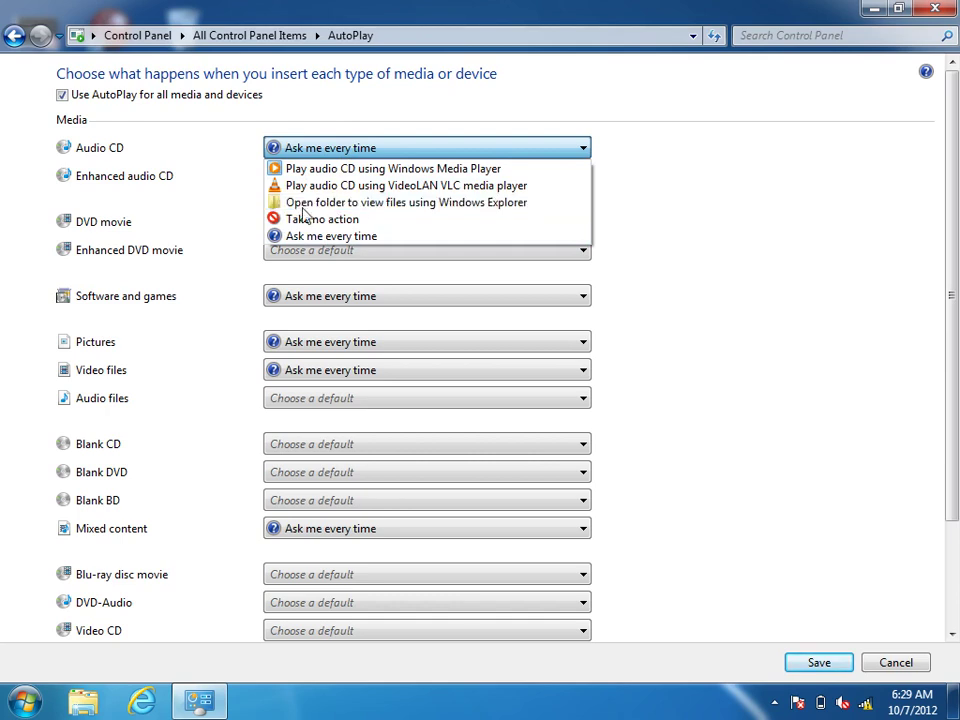
{"action": "left_click", "coordinate": [109, 222]}
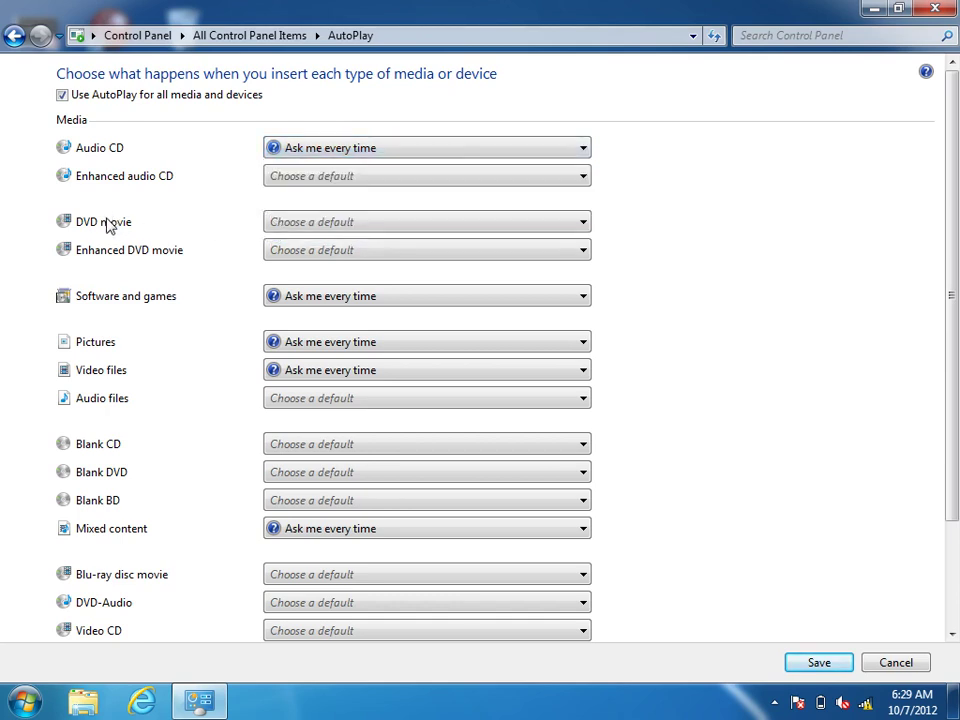
Step: Set the DVD movie default to Play DVD movie using Windows Media Player and look over the Enhanced DVD movie options
{"action": "left_click", "coordinate": [302, 221]}
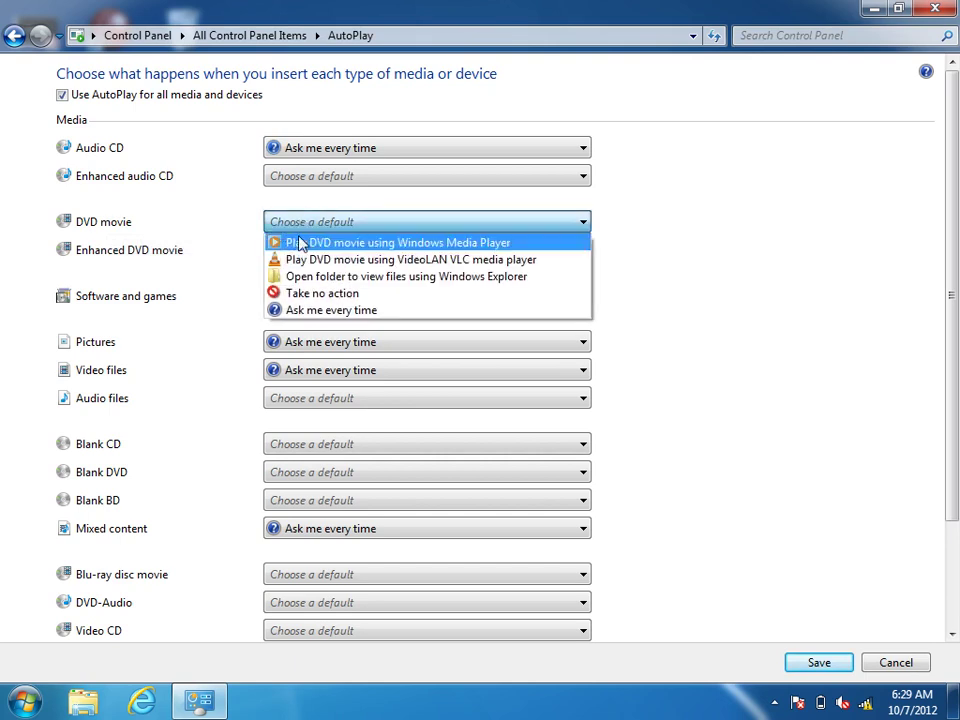
{"action": "left_click", "coordinate": [212, 229]}
{"action": "scroll", "coordinate": [328, 510], "scroll_direction": "down", "scroll_amount": 3}
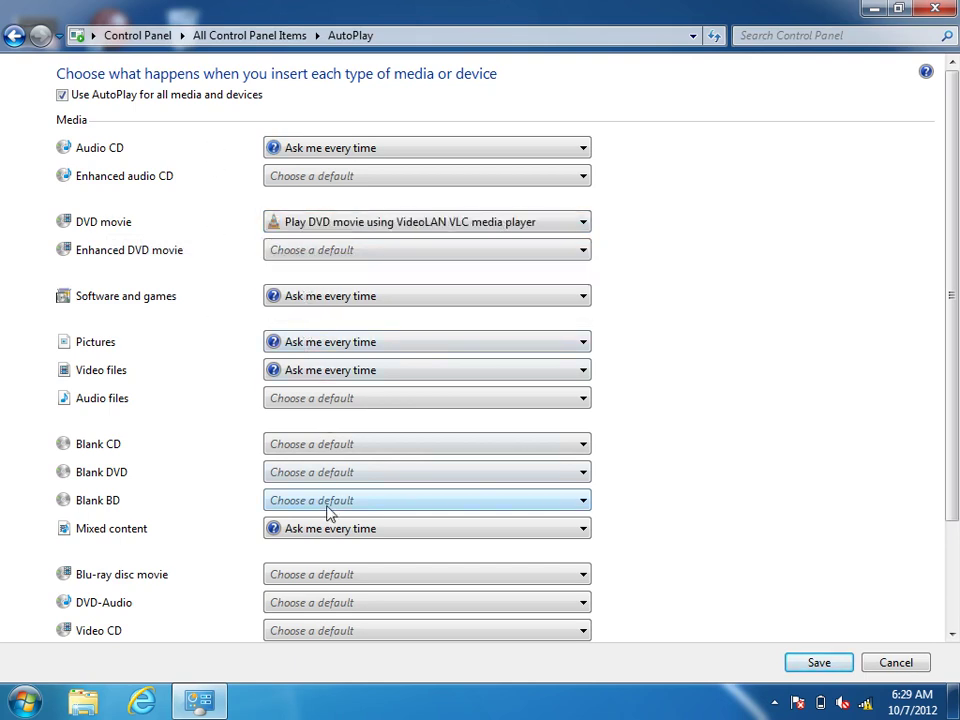
{"action": "scroll", "coordinate": [328, 510], "scroll_direction": "up", "scroll_amount": 2}
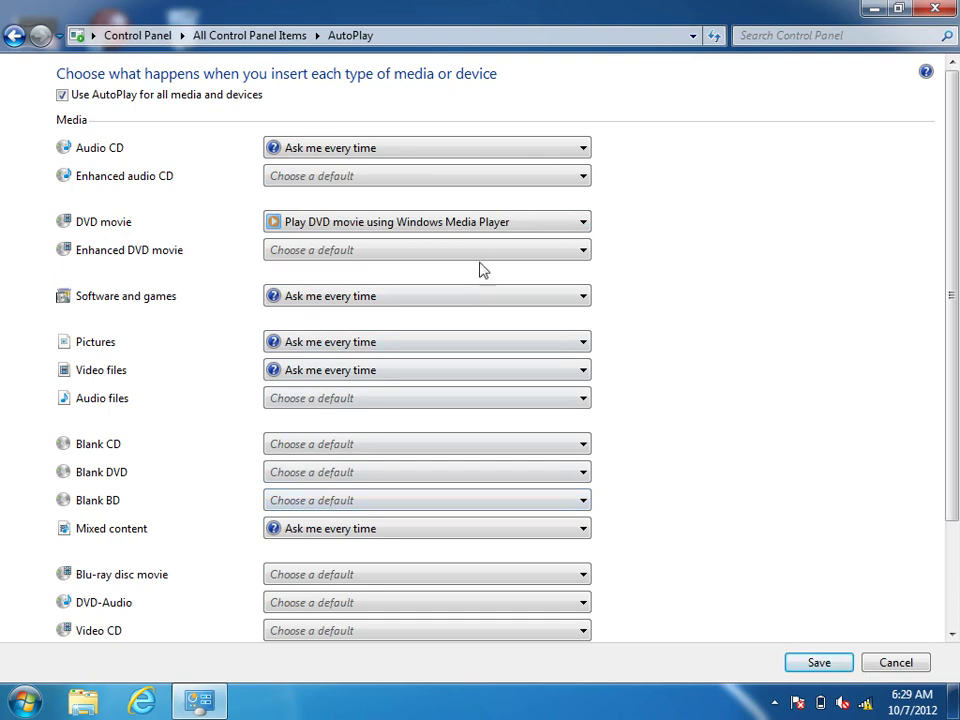
{"action": "left_click", "coordinate": [440, 250]}
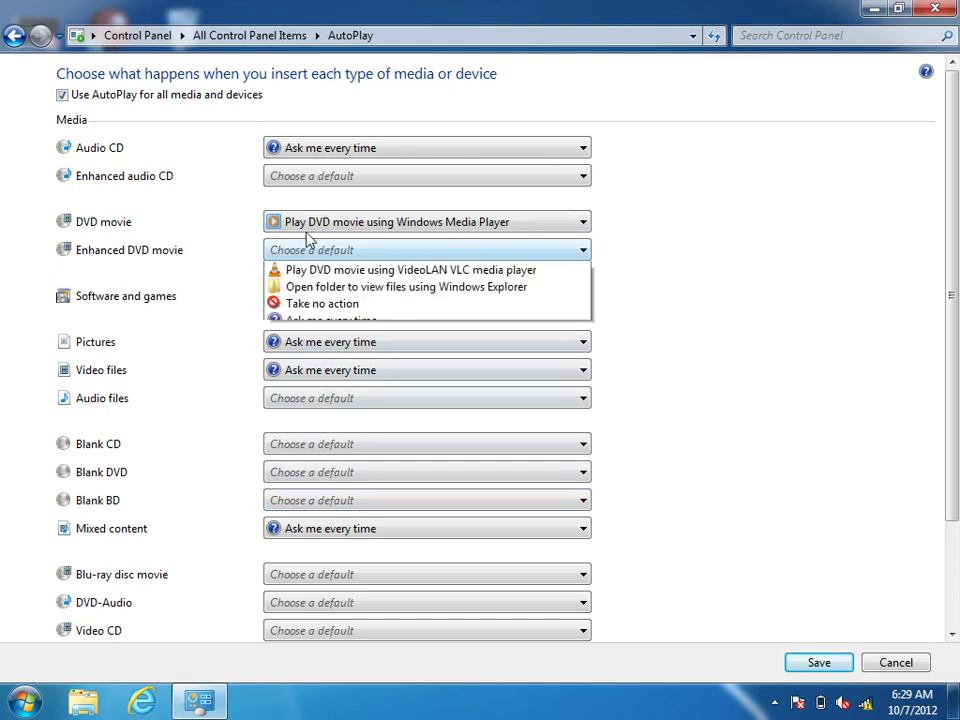
{"action": "left_click", "coordinate": [348, 170]}
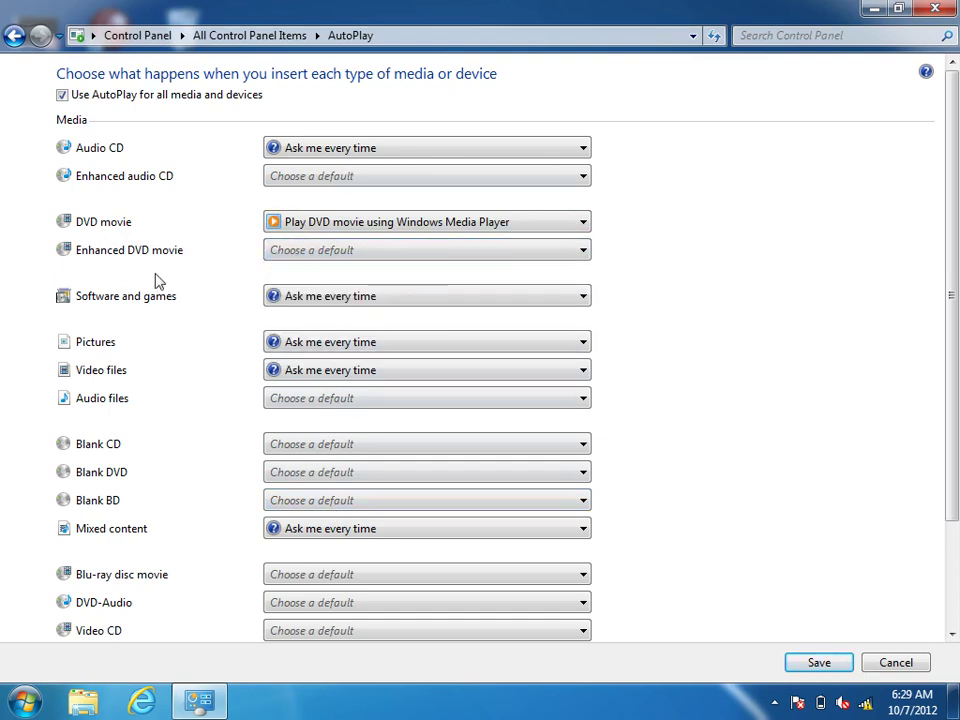
Step: Set the Software and games default to Install or run program from your media and save the AutoPlay settings
{"action": "left_click", "coordinate": [370, 300]}
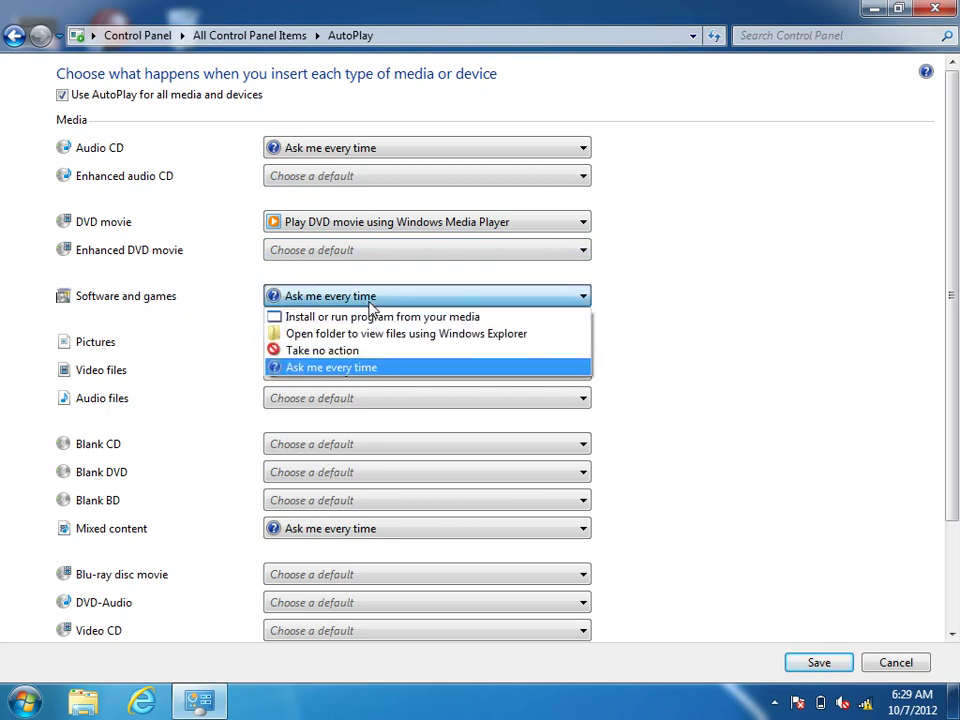
{"action": "left_click", "coordinate": [311, 320]}
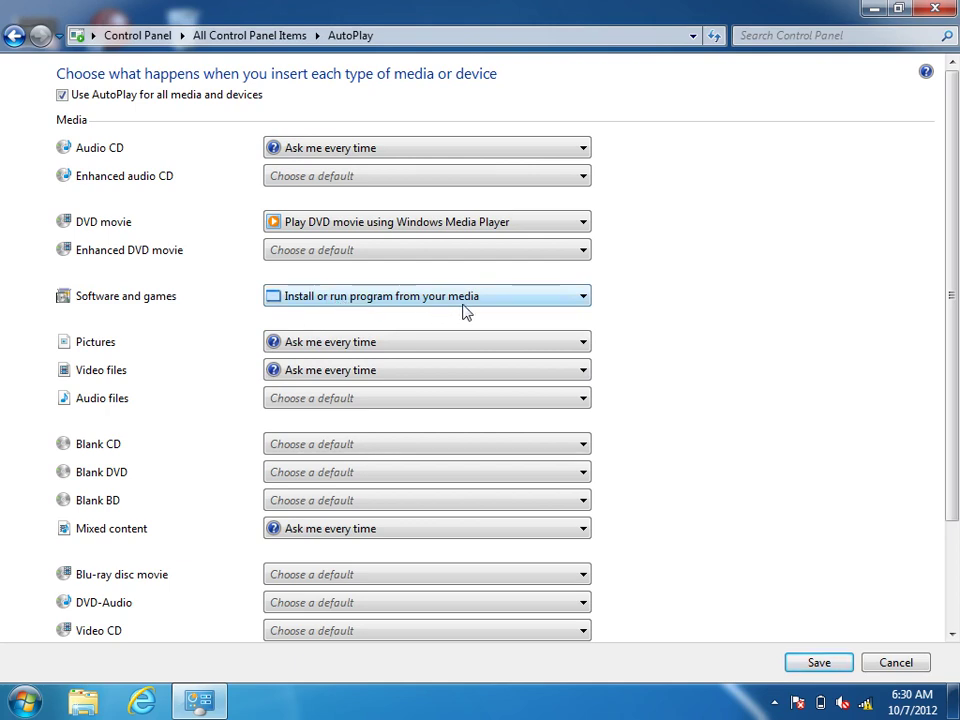
{"action": "left_click", "coordinate": [827, 662]}
Step: Reopen the AutoPlay settings and try Open folder to view files, Take no action and Ask me every time for Software and games
{"action": "left_click", "coordinate": [304, 205]}
{"action": "left_click", "coordinate": [335, 297]}
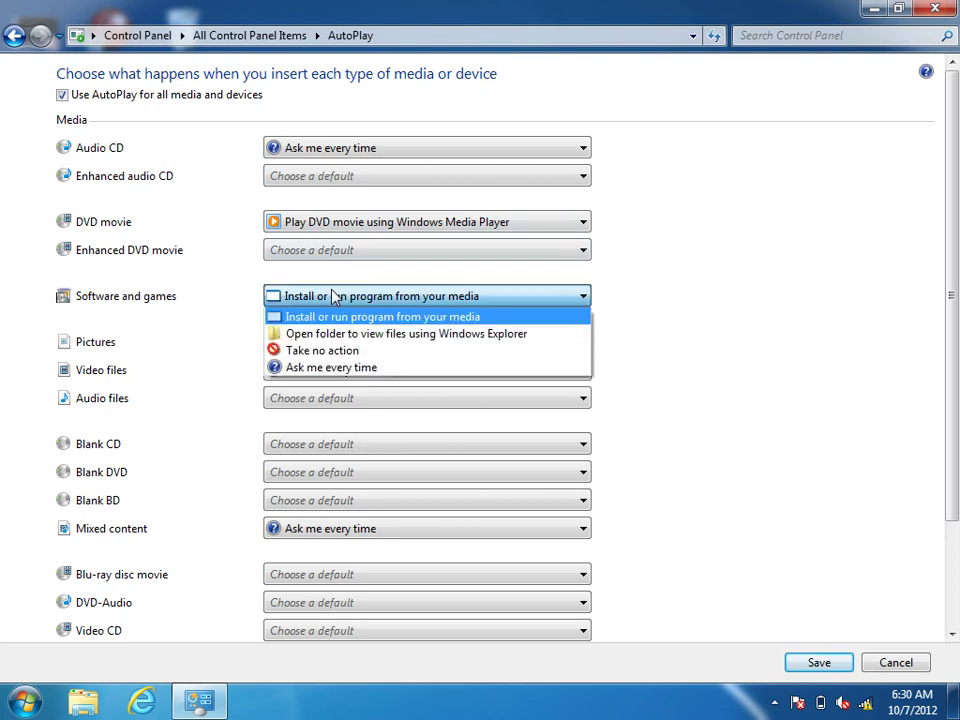
{"action": "left_click", "coordinate": [335, 341]}
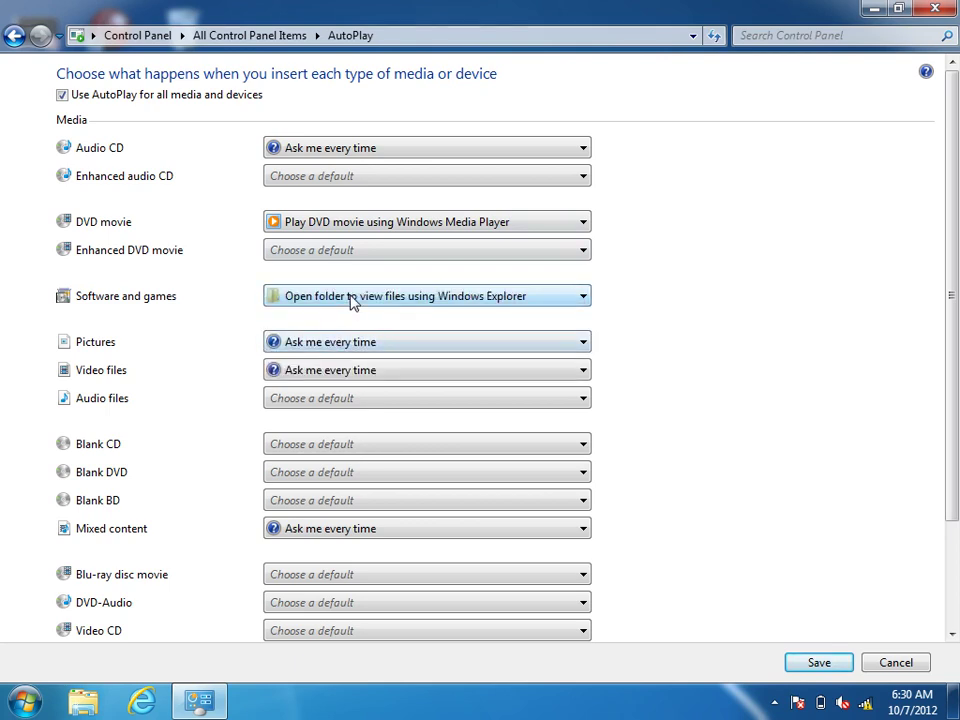
{"action": "left_click", "coordinate": [351, 298]}
{"action": "left_click", "coordinate": [303, 350]}
{"action": "left_click", "coordinate": [348, 300]}
{"action": "left_click", "coordinate": [362, 366]}
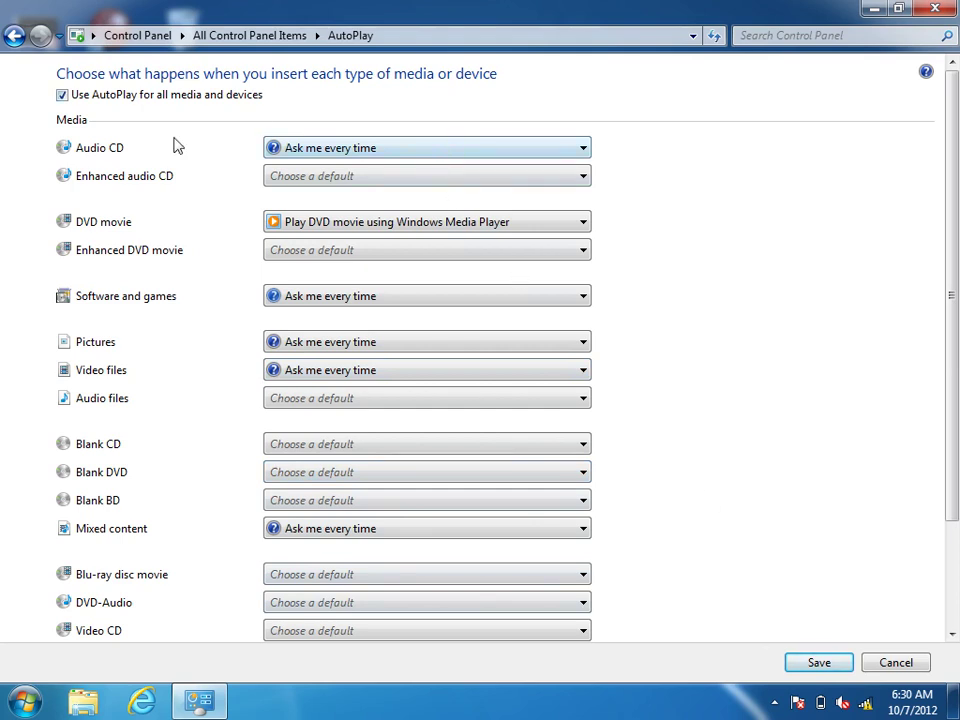
Step: Look at the audio CD options once more and return to the Default Programs page without saving
{"action": "left_click", "coordinate": [310, 150]}
{"action": "left_click", "coordinate": [310, 153]}
{"action": "left_click", "coordinate": [14, 35]}
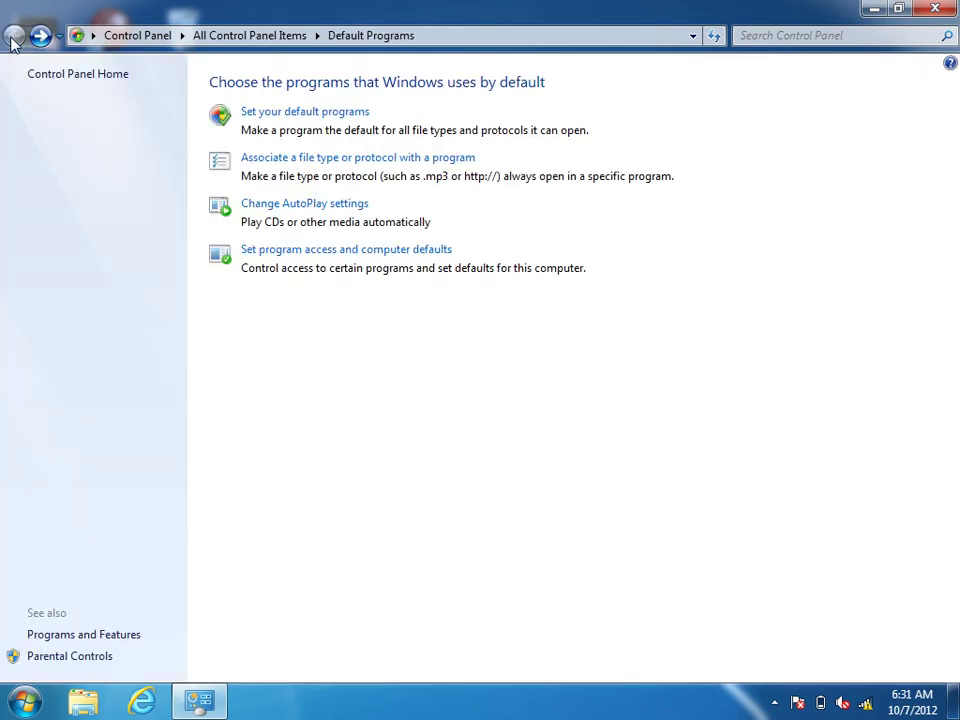
Step: Open the program access and computer defaults, review the Microsoft Windows configuration, and test that Internet Explorer opens before closing it
{"action": "left_click", "coordinate": [296, 253]}
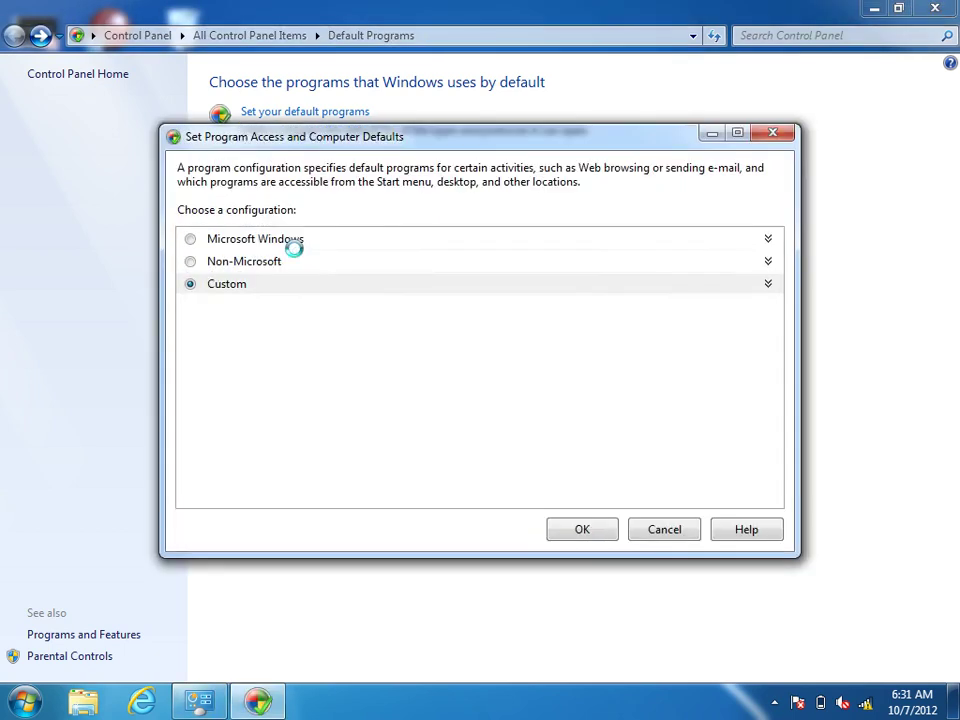
{"action": "left_click", "coordinate": [186, 240]}
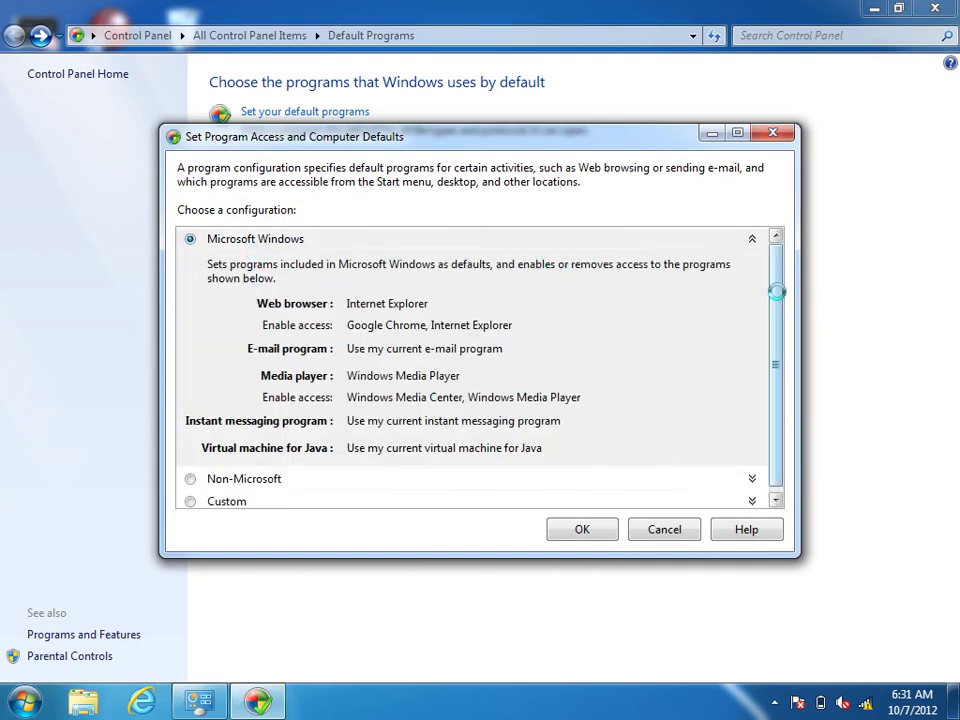
{"action": "left_click_drag", "start_coordinate": [777, 291], "coordinate": [781, 328]}
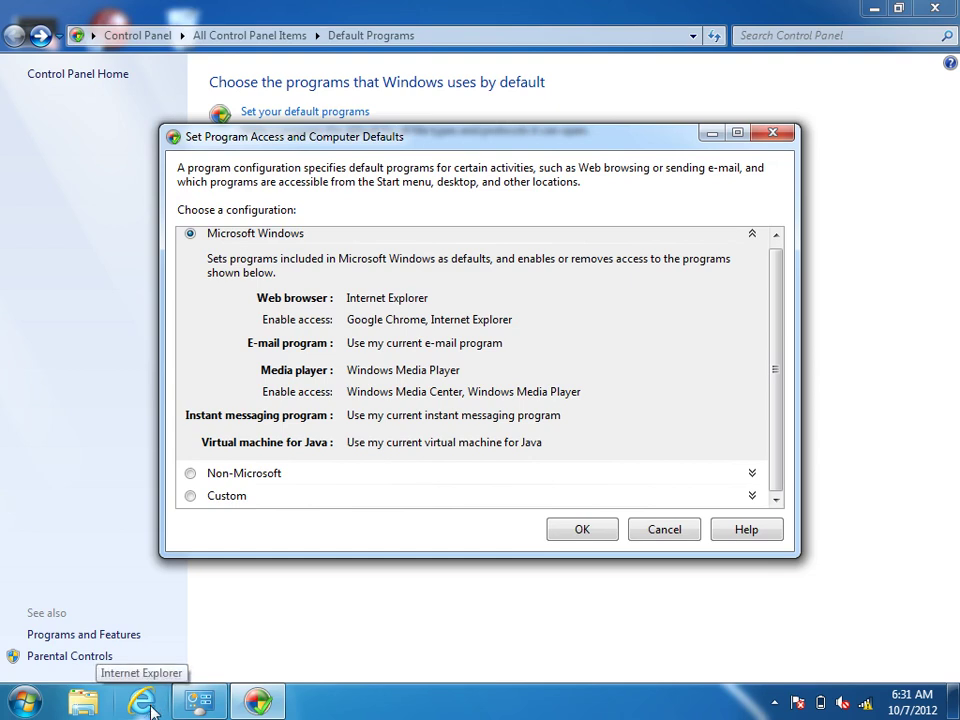
{"action": "left_click", "coordinate": [145, 703]}
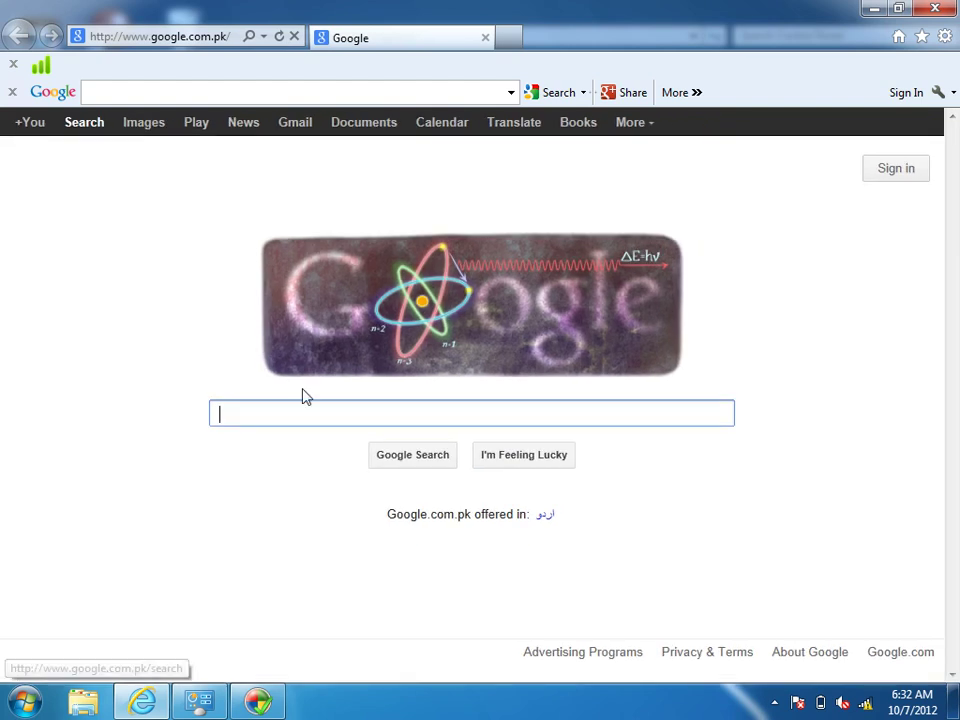
{"action": "left_click", "coordinate": [944, 14]}
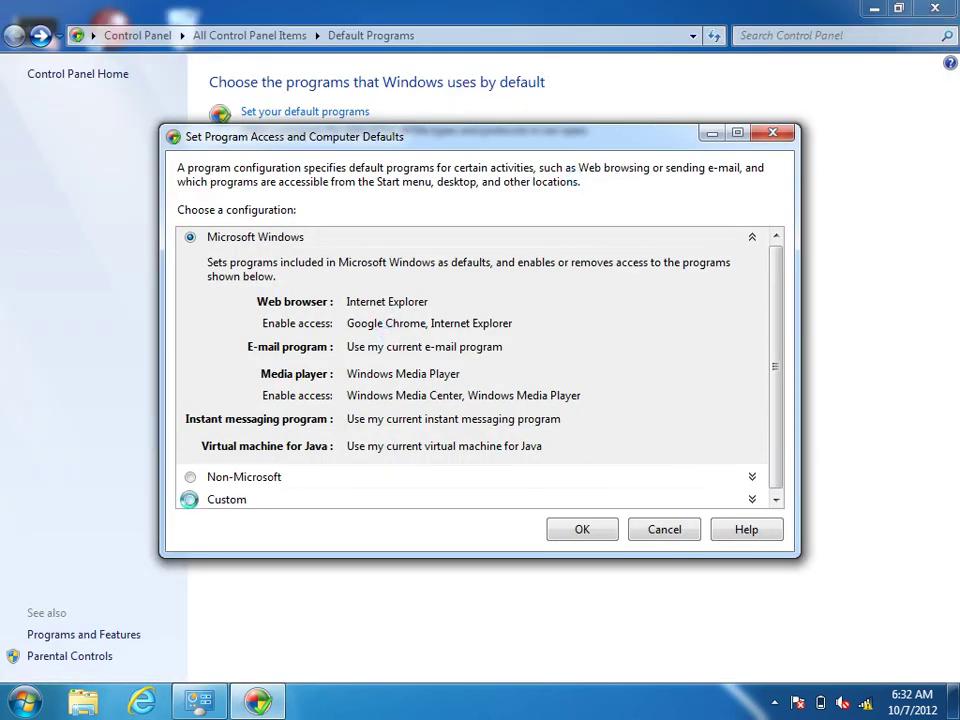
Step: Choose the Custom configuration, disable access to Internet Explorer, and apply the change
{"action": "left_click", "coordinate": [189, 499]}
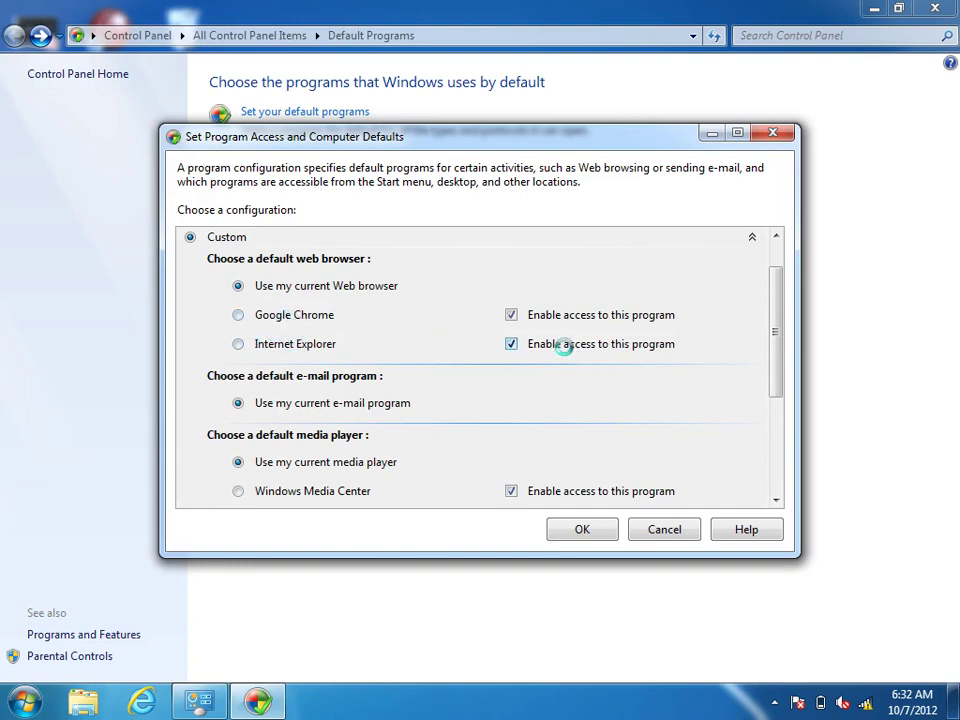
{"action": "left_click", "coordinate": [512, 343]}
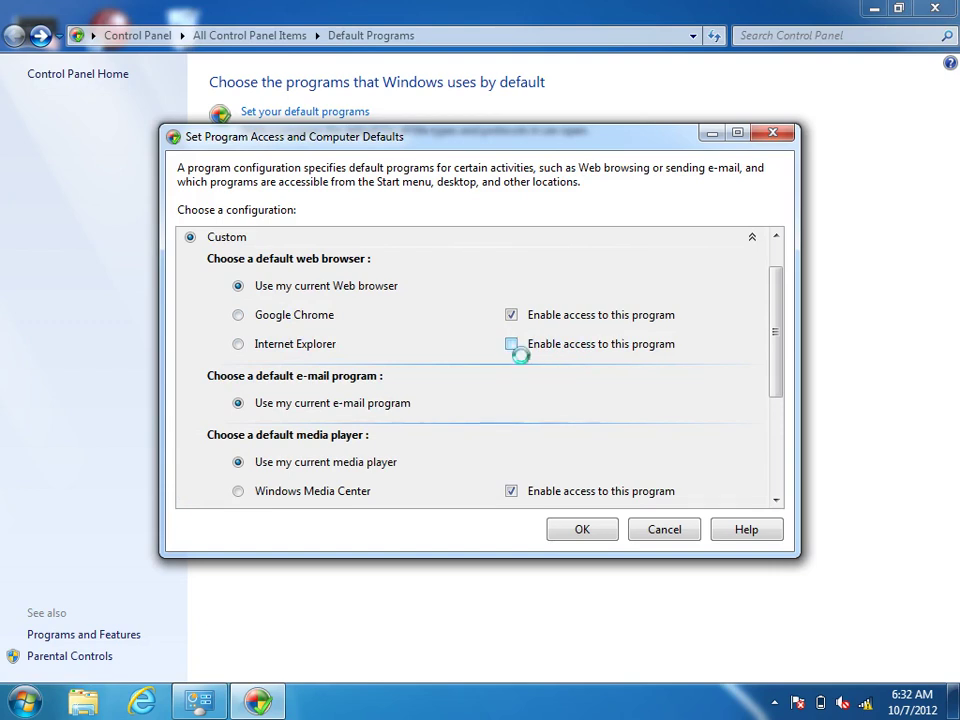
{"action": "left_click", "coordinate": [583, 529]}
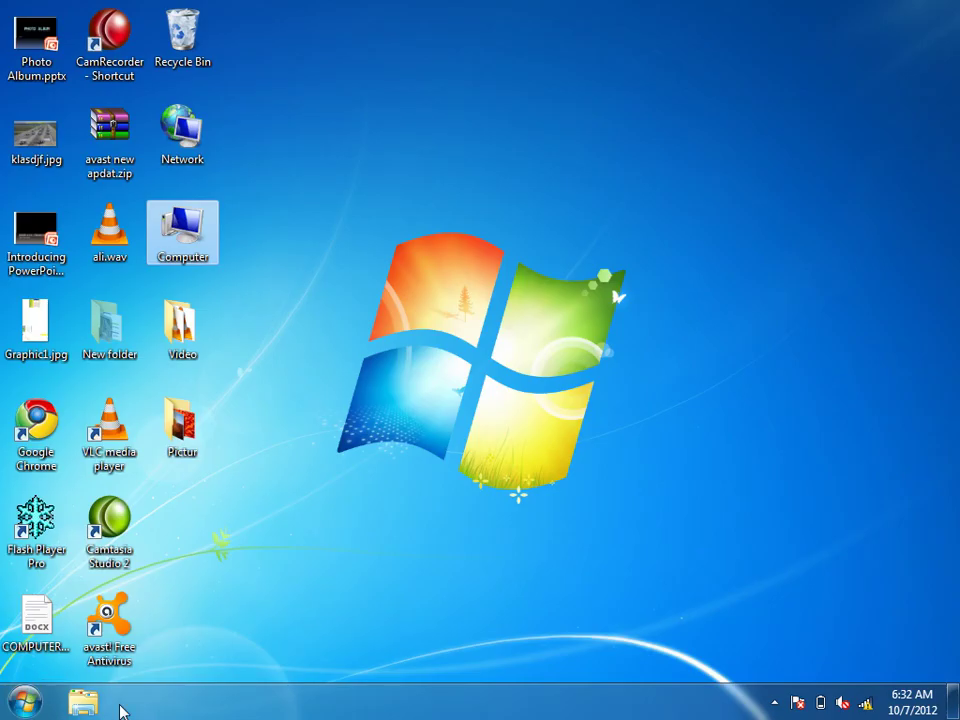
Step: Look through the full list of installed programs for Internet Explorer
{"action": "left_click", "coordinate": [24, 706]}
{"action": "left_click", "coordinate": [79, 627]}
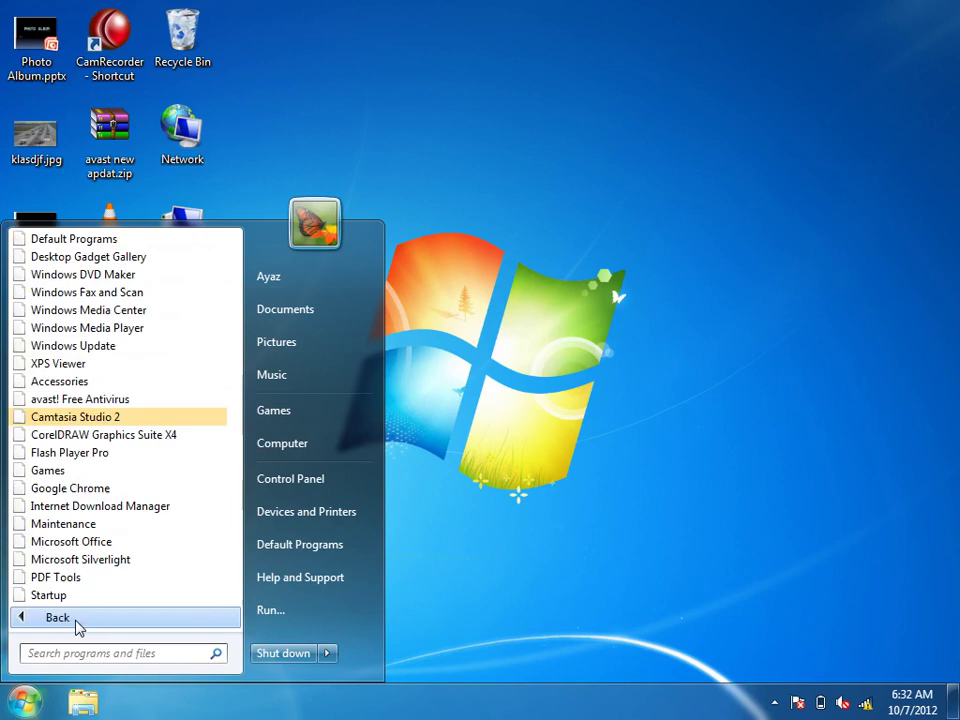
{"action": "mouse_move", "coordinate": [237, 300]}
{"action": "left_mouse_down"}
{"action": "mouse_move", "coordinate": [237, 335]}
{"action": "mouse_move", "coordinate": [238, 285]}
{"action": "mouse_move", "coordinate": [236, 367]}
{"action": "mouse_move", "coordinate": [236, 279]}
{"action": "mouse_move", "coordinate": [238, 323]}
{"action": "mouse_move", "coordinate": [246, 300]}
{"action": "left_mouse_up"}
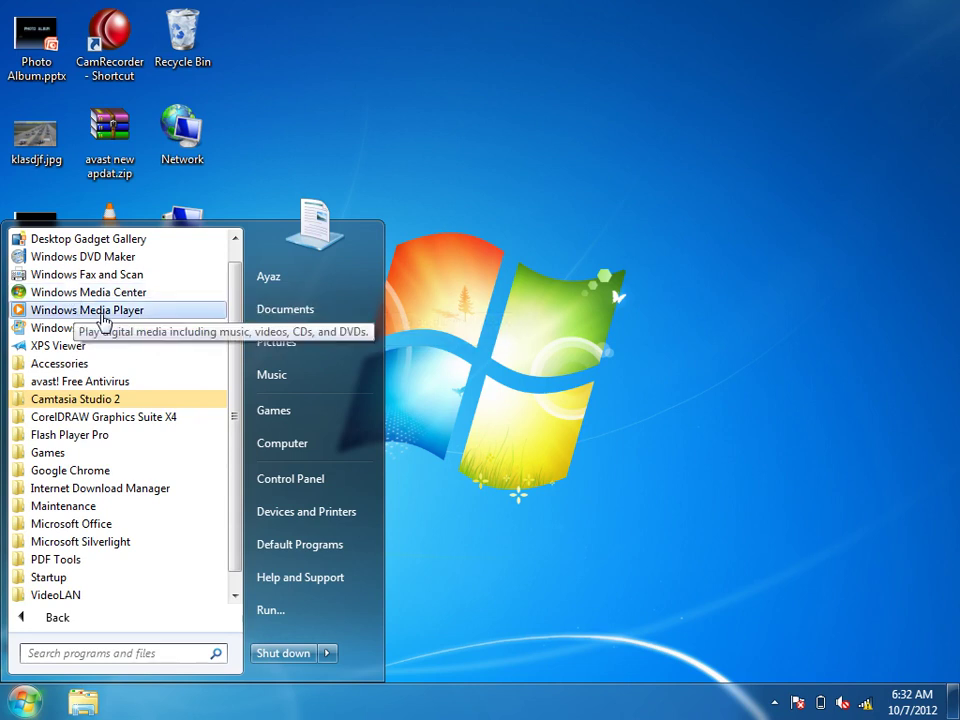
{"action": "scroll", "coordinate": [236, 300], "scroll_direction": "up", "scroll_amount": 1}
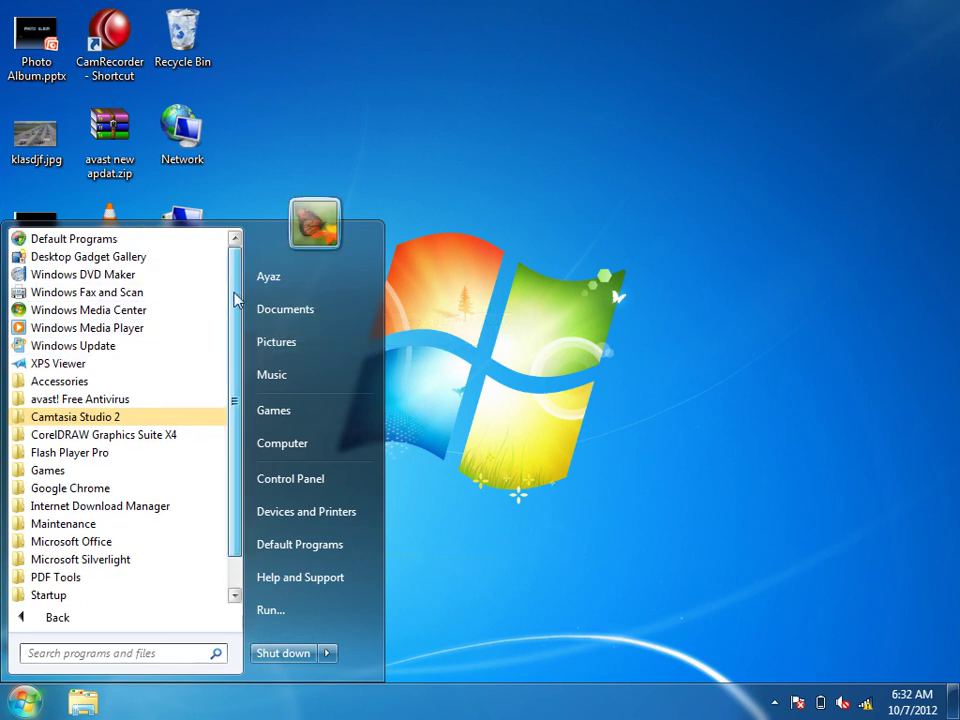
{"action": "scroll", "coordinate": [236, 300], "scroll_direction": "down", "scroll_amount": 1}
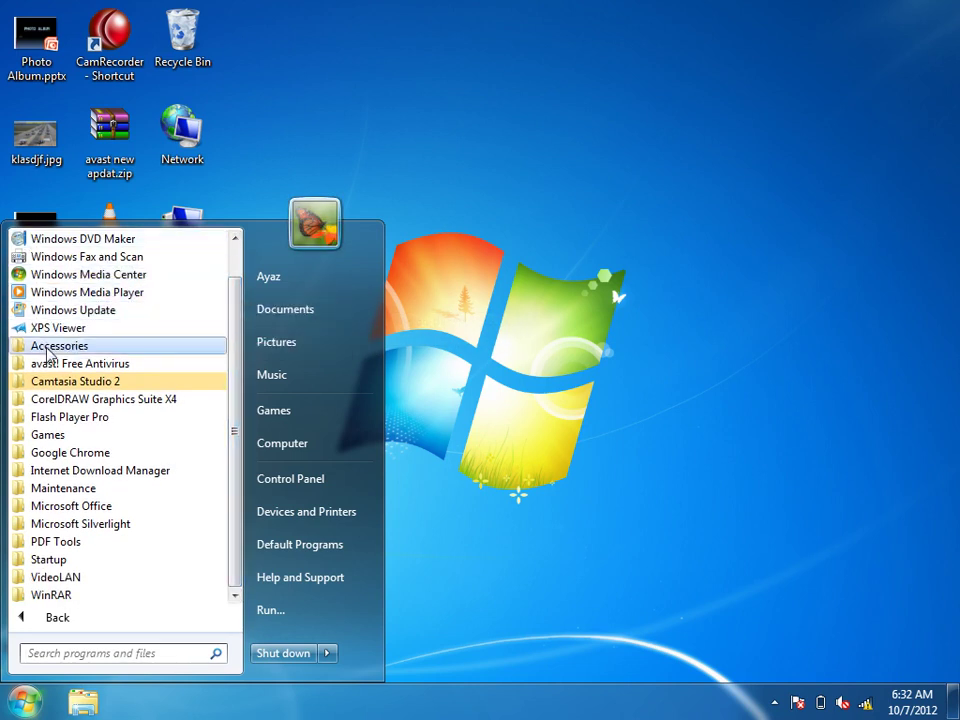
Step: Reopen the program access and computer defaults, enable access to Internet Explorer in the Custom configuration, and apply the change
{"action": "left_click", "coordinate": [305, 552]}
{"action": "left_click", "coordinate": [294, 252]}
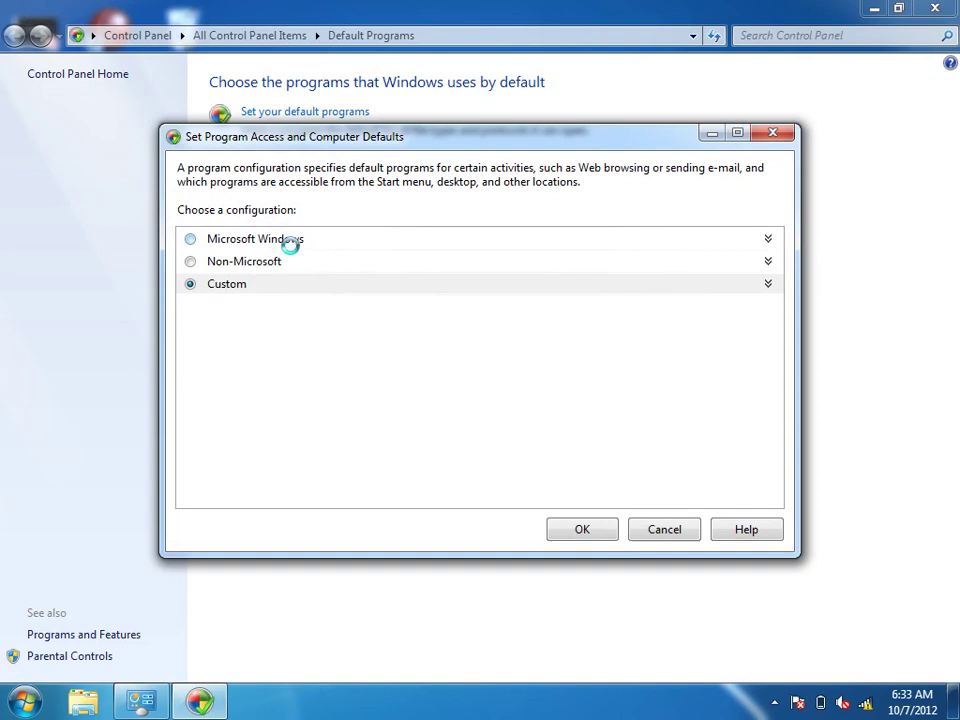
{"action": "left_click", "coordinate": [767, 284]}
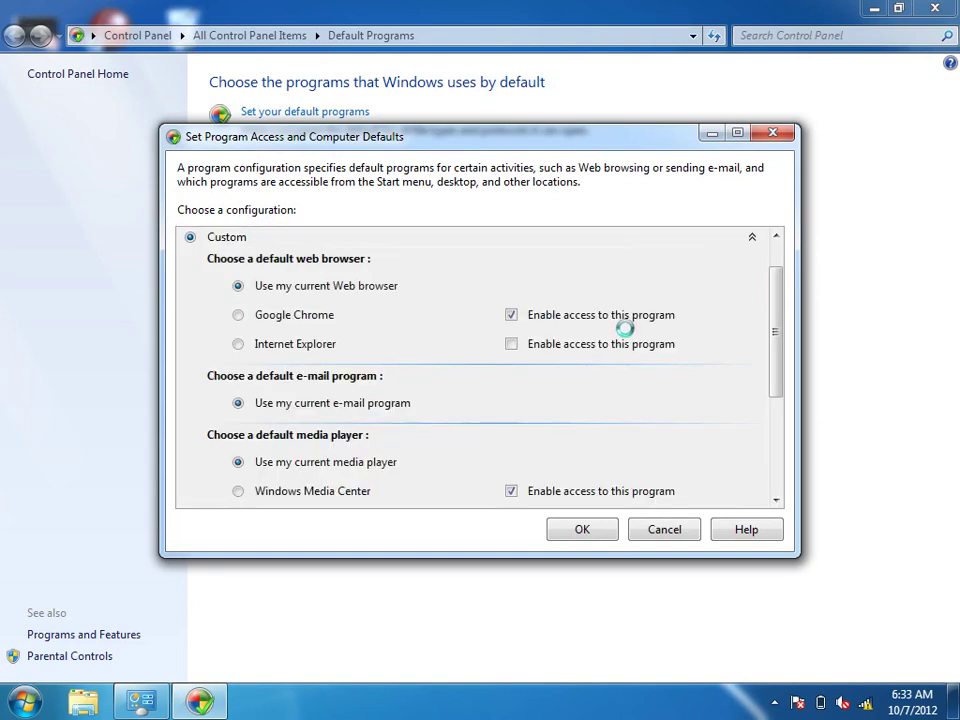
{"action": "left_click", "coordinate": [585, 530]}
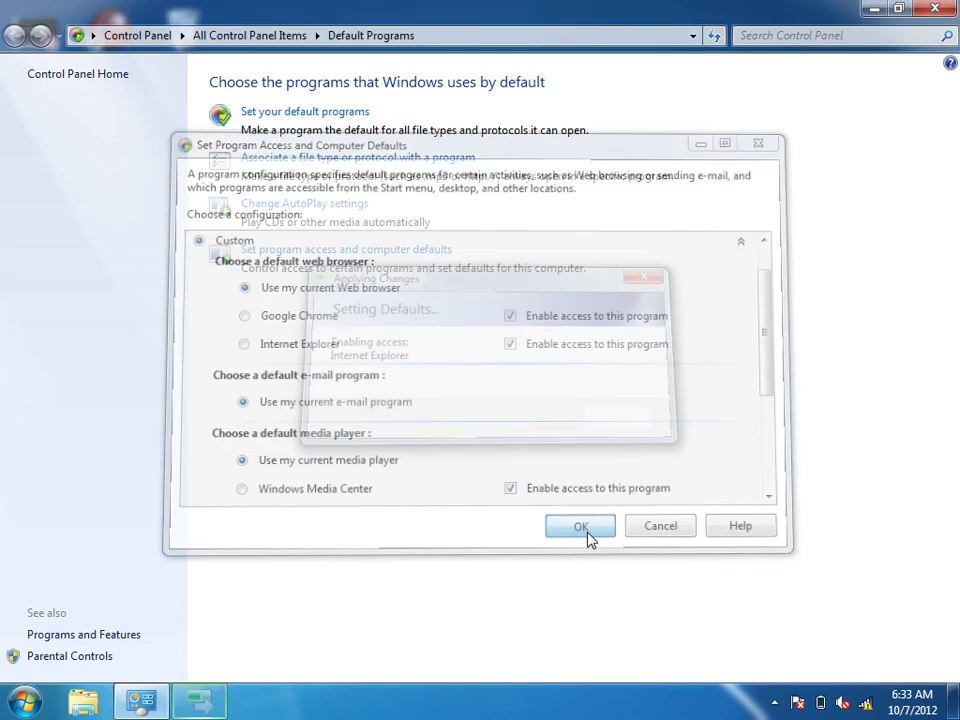
Step: Find Internet Explorer in the full program list, launch it as a test, and close it
{"action": "left_click", "coordinate": [24, 700]}
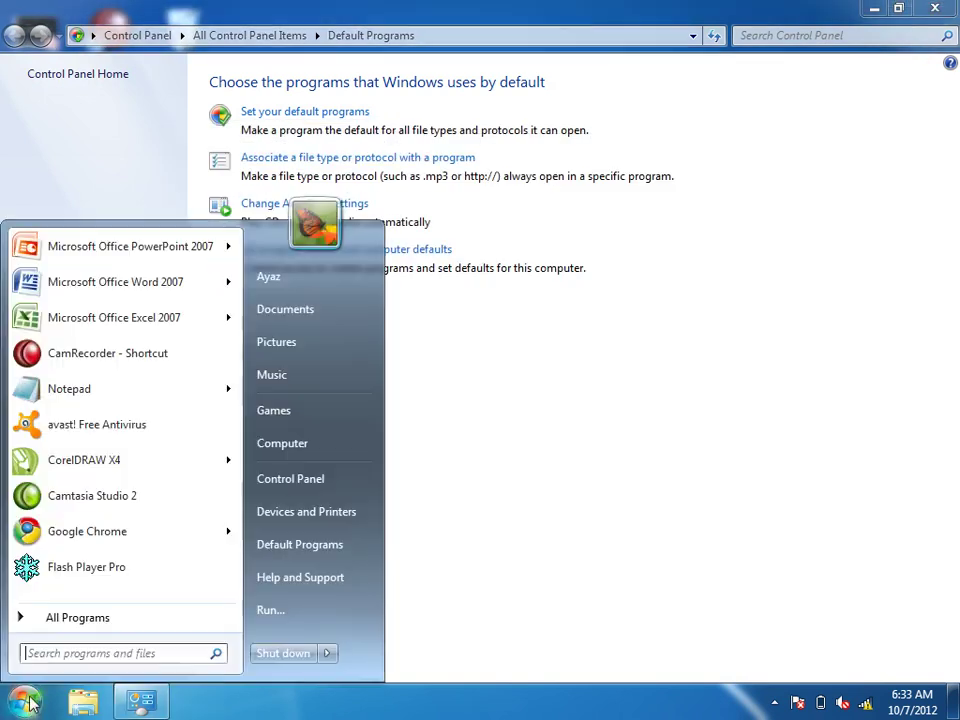
{"action": "left_click", "coordinate": [60, 620]}
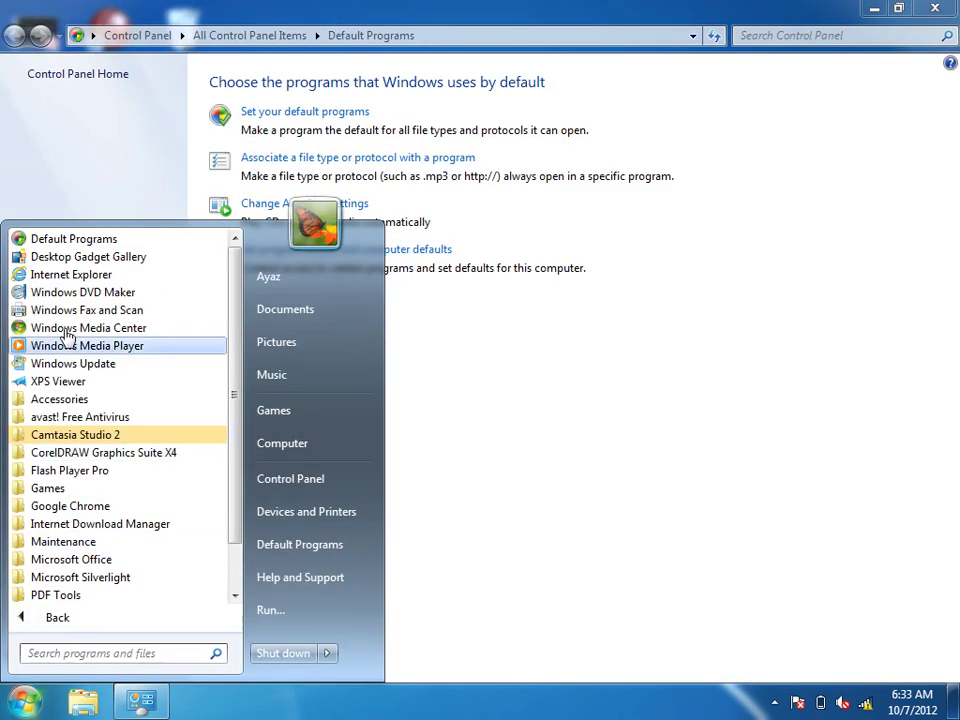
{"action": "left_click", "coordinate": [66, 276]}
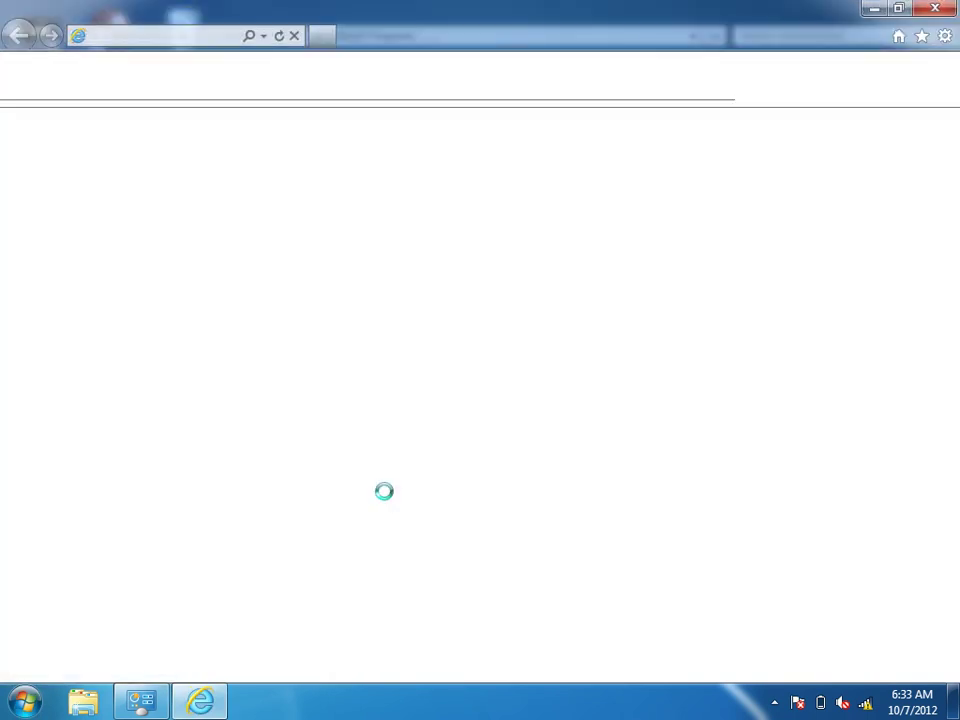
{"action": "left_click", "coordinate": [935, 9]}
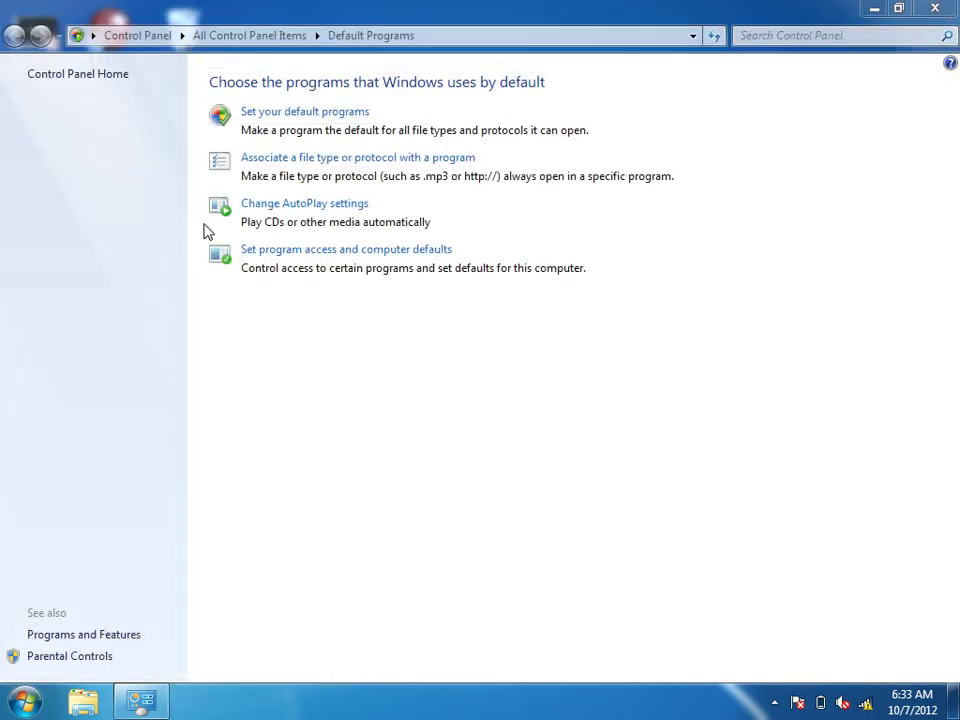
Step: Disable access to Windows Media Player in the Custom program access configuration and apply the change
{"action": "left_click", "coordinate": [277, 252]}
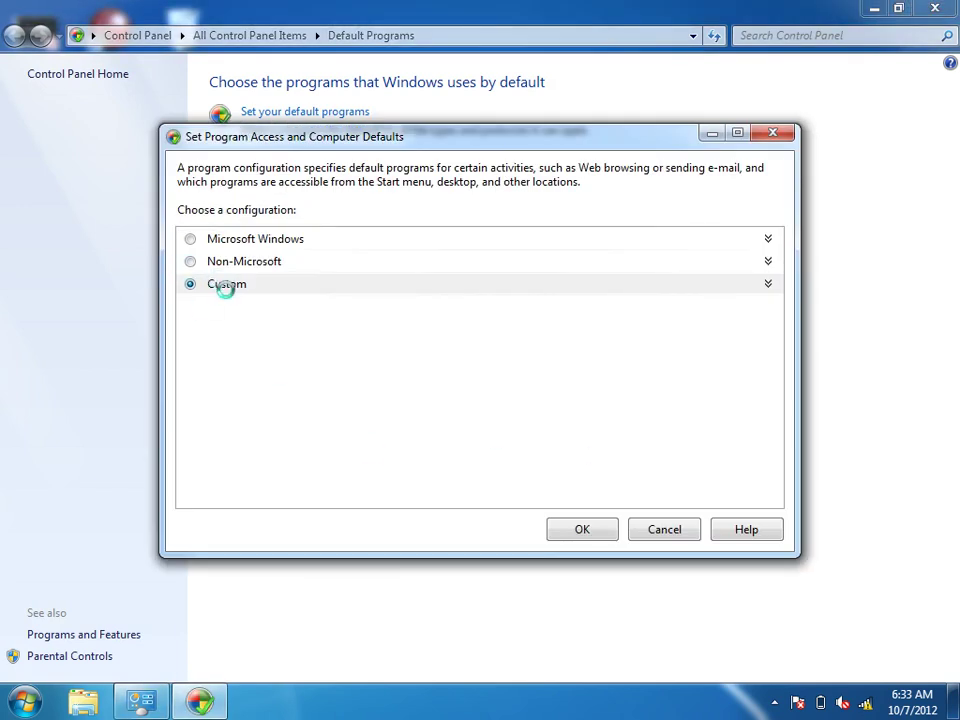
{"action": "left_click", "coordinate": [224, 284]}
{"action": "left_click_drag", "start_coordinate": [776, 332], "coordinate": [776, 410]}
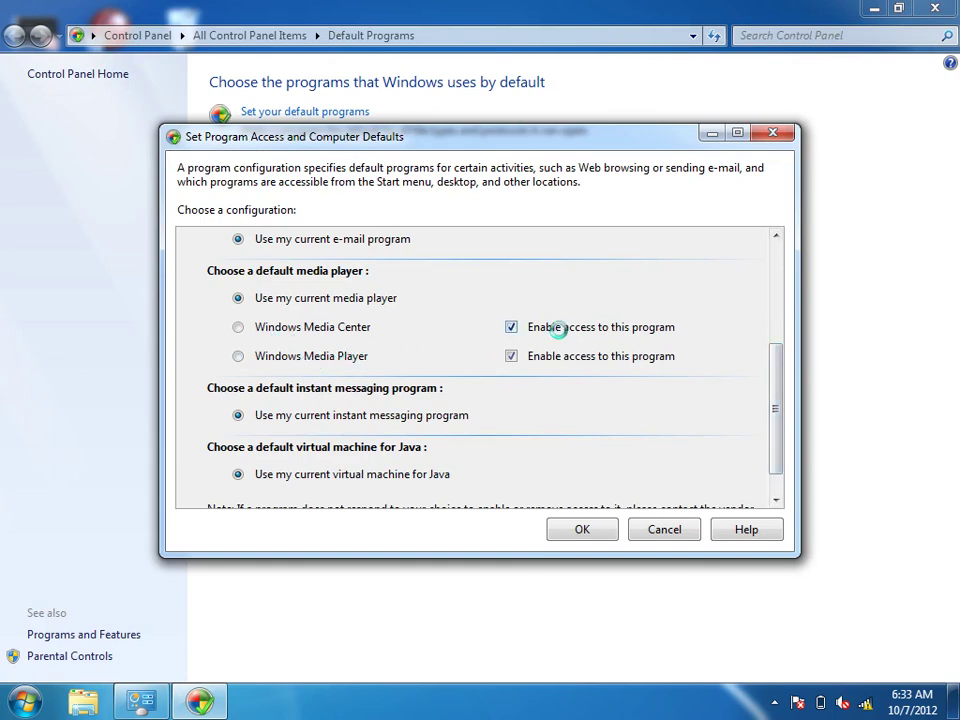
{"action": "left_click", "coordinate": [513, 356]}
{"action": "left_click", "coordinate": [605, 530]}
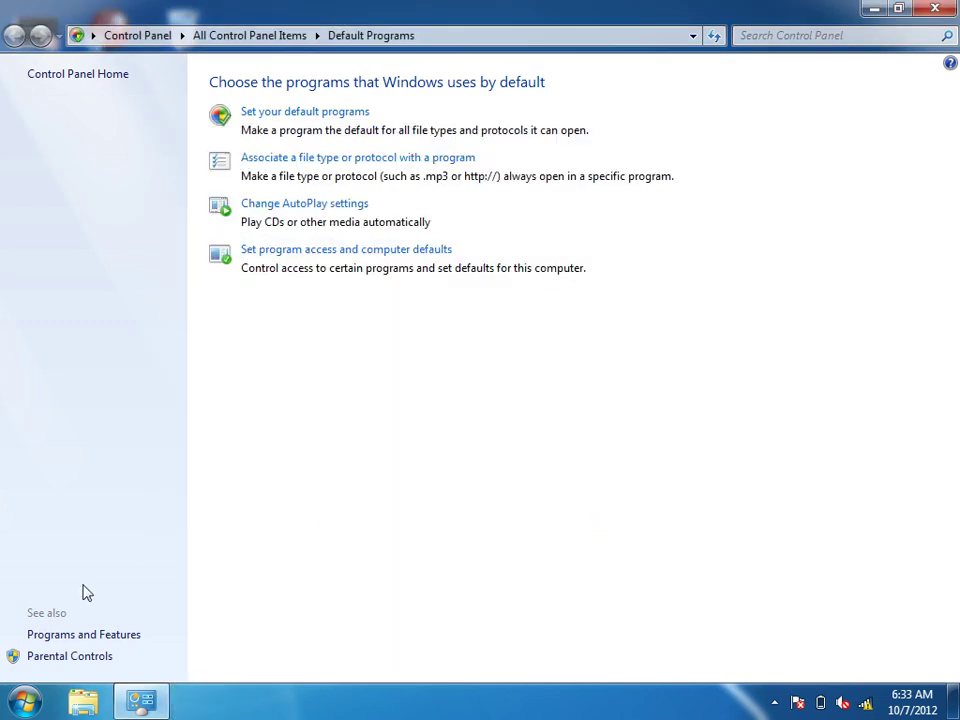
Step: Check the full program list for Windows Media Player and return to the Default Programs page
{"action": "left_click", "coordinate": [26, 700]}
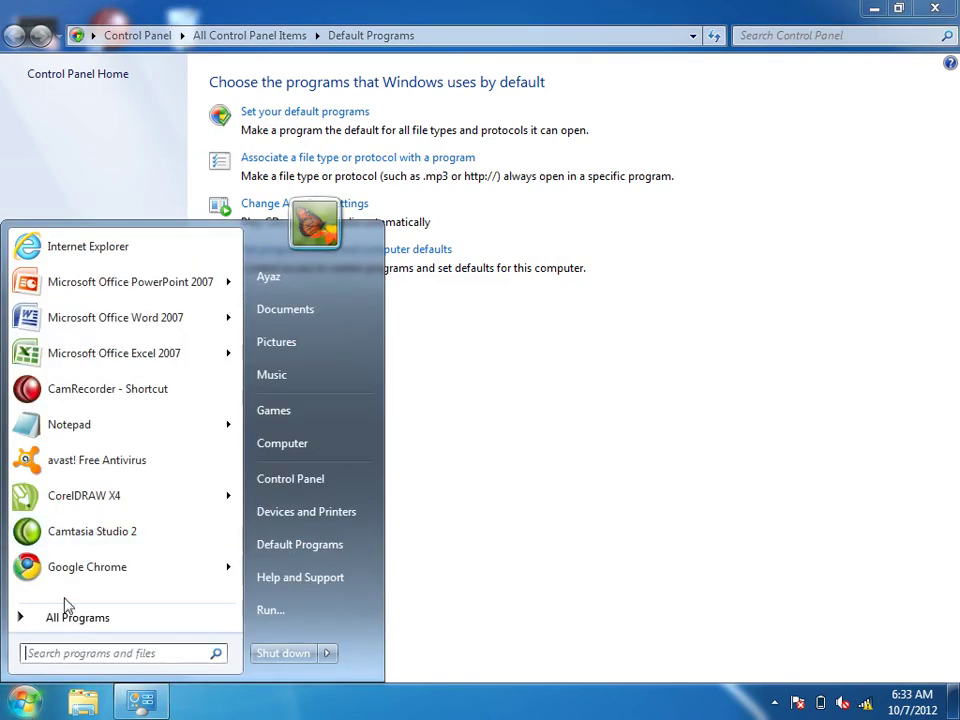
{"action": "left_click", "coordinate": [66, 619]}
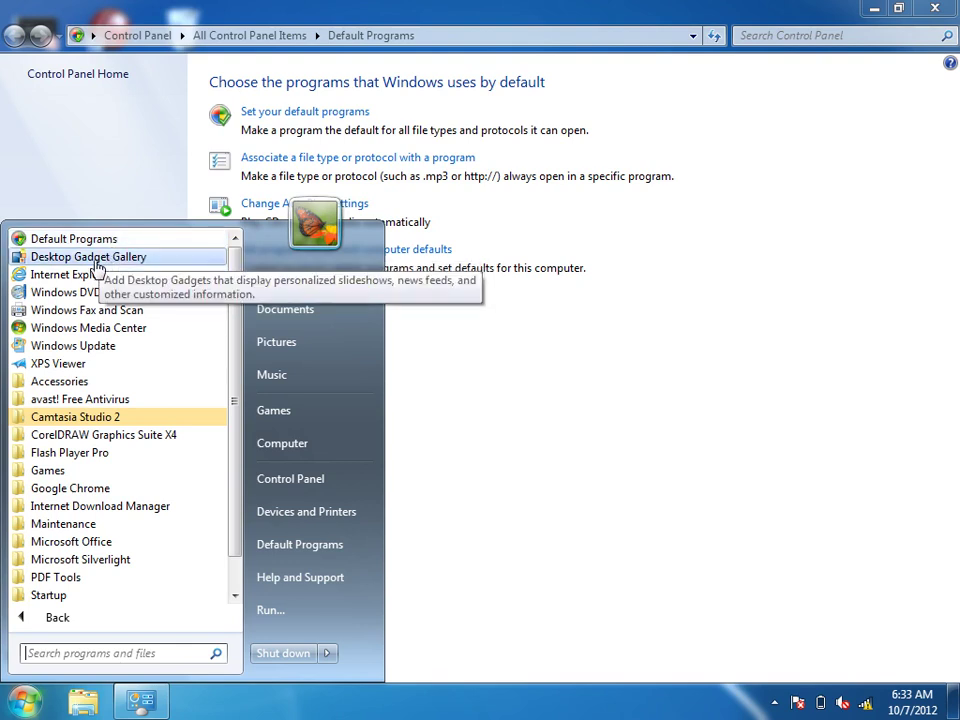
{"action": "left_click", "coordinate": [352, 298]}
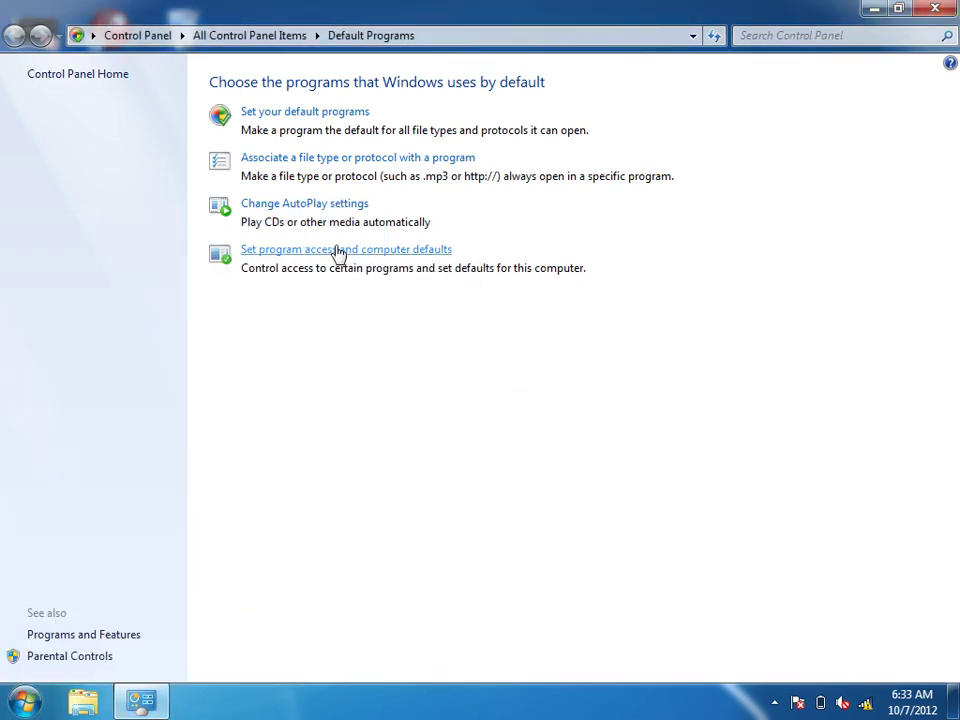
Step: Enable access to Windows Media Player in the Custom program access configuration and apply the change
{"action": "left_click", "coordinate": [339, 252]}
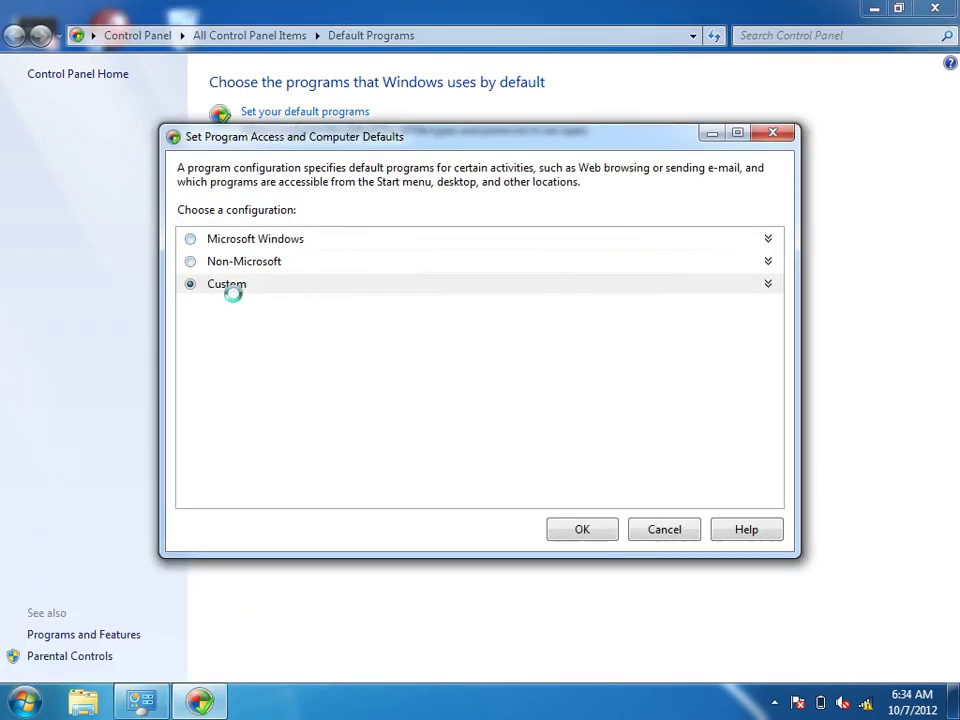
{"action": "left_click", "coordinate": [747, 283]}
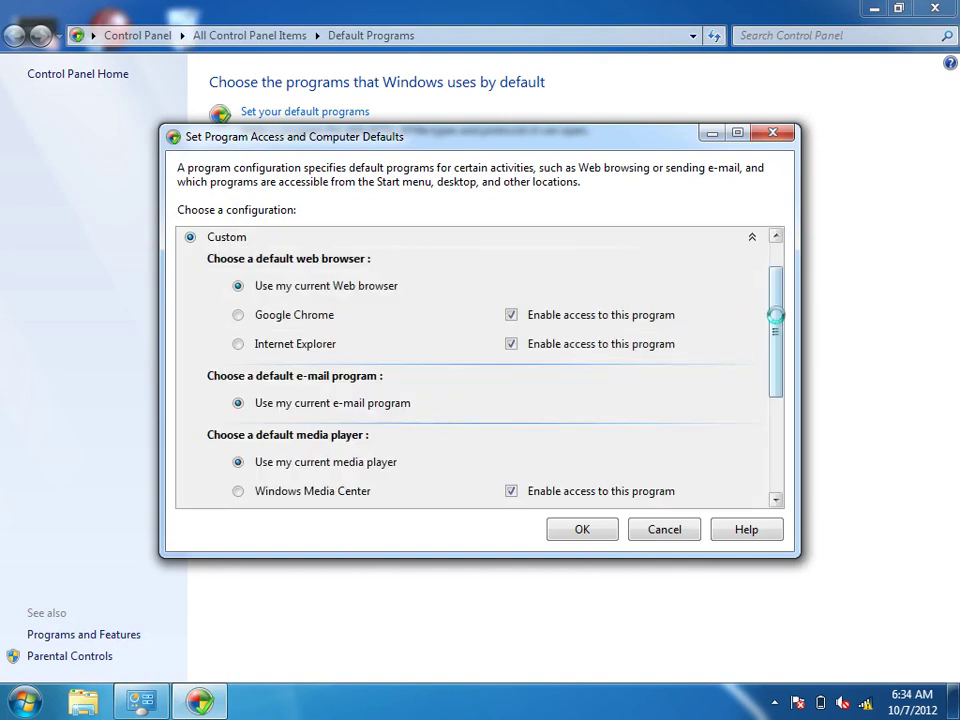
{"action": "left_click_drag", "start_coordinate": [776, 317], "coordinate": [769, 417]}
{"action": "left_click", "coordinate": [511, 320]}
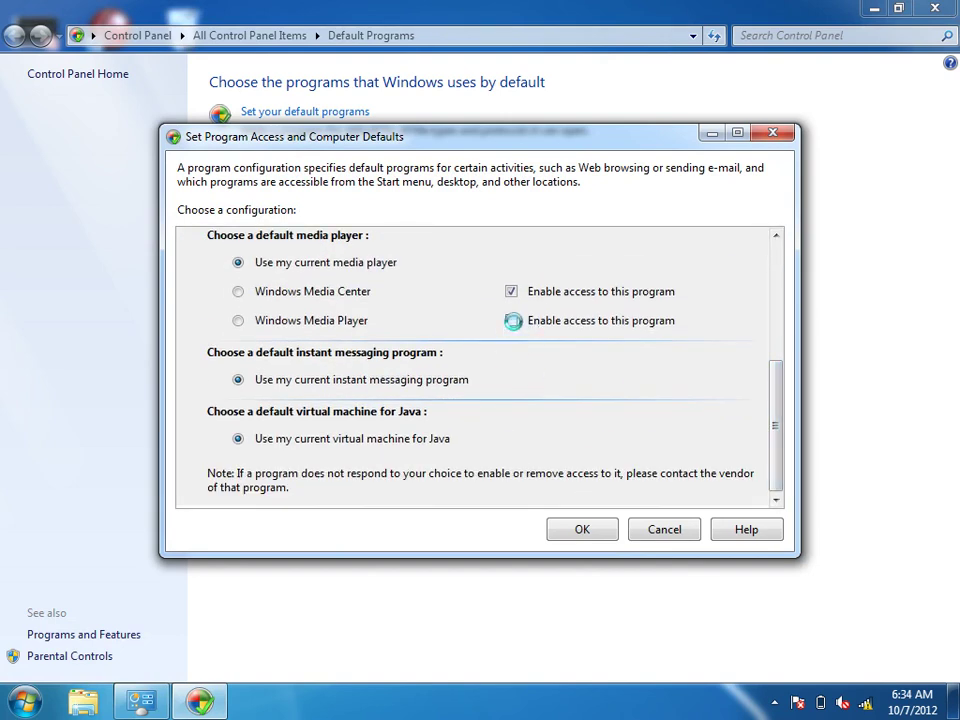
{"action": "left_click", "coordinate": [583, 528]}
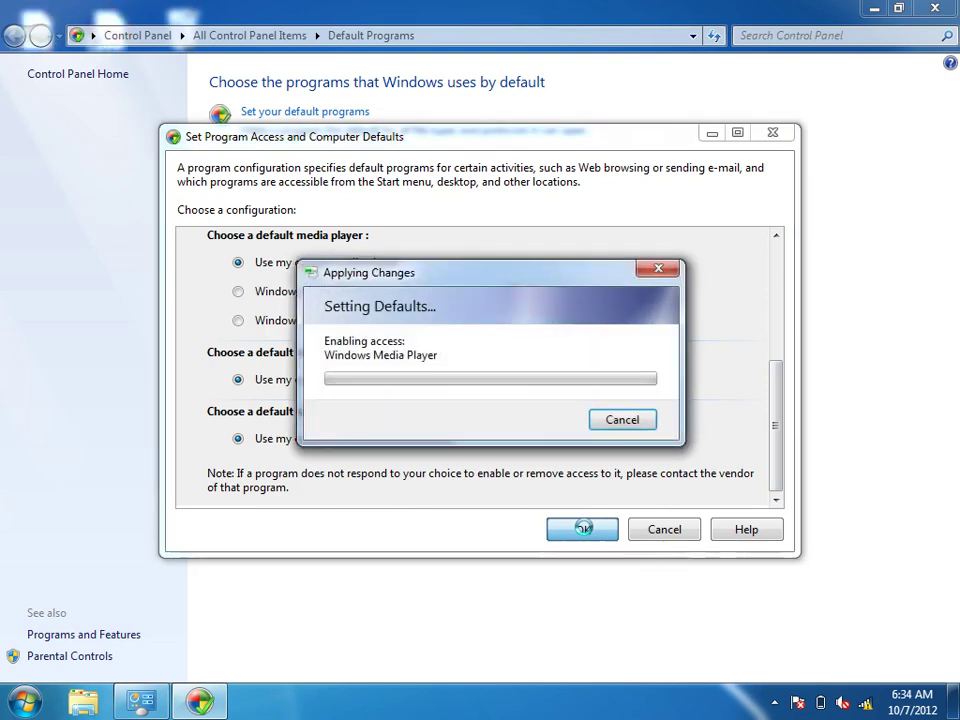
Step: Close Default Programs, launch Windows Media Player from the full program list as a test, and close it
{"action": "left_click", "coordinate": [935, 10]}
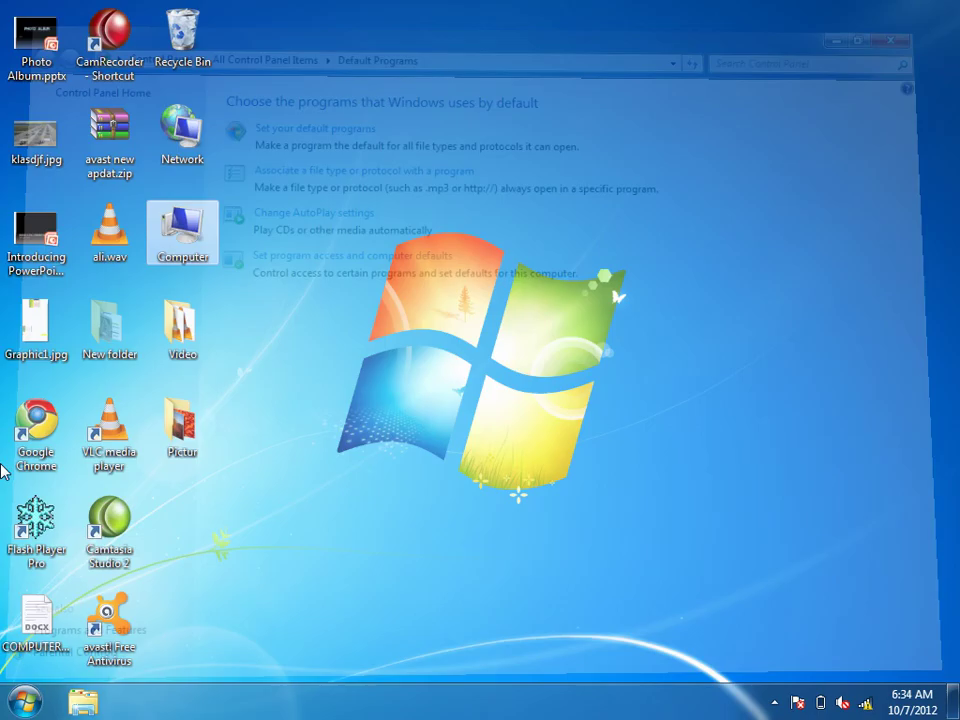
{"action": "left_click", "coordinate": [24, 700]}
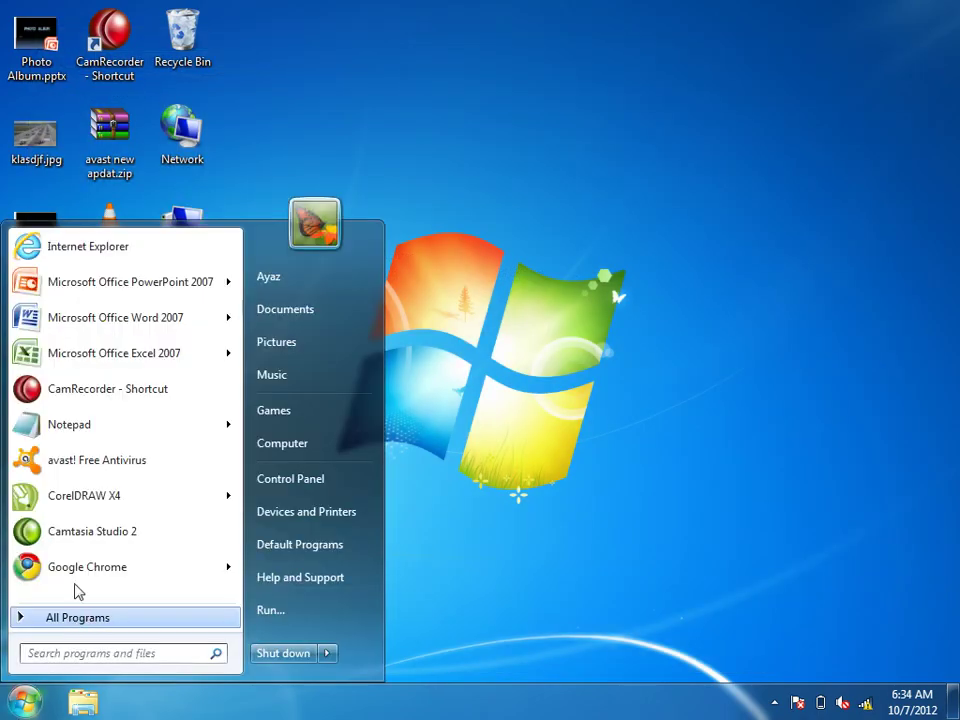
{"action": "left_click", "coordinate": [77, 617]}
{"action": "left_click", "coordinate": [53, 345]}
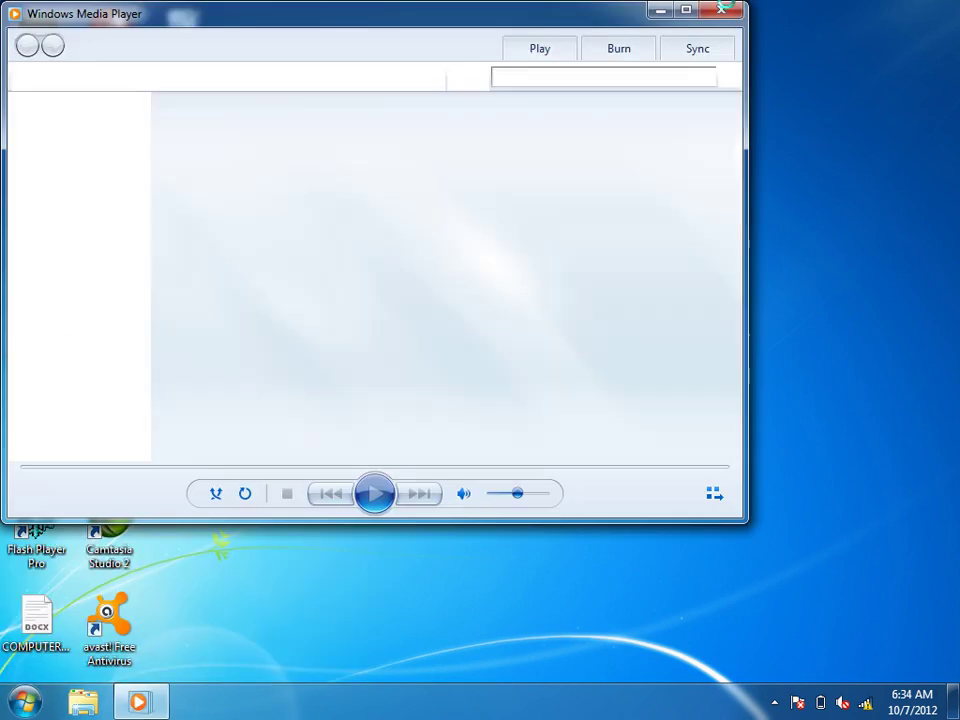
{"action": "left_click", "coordinate": [735, 10]}
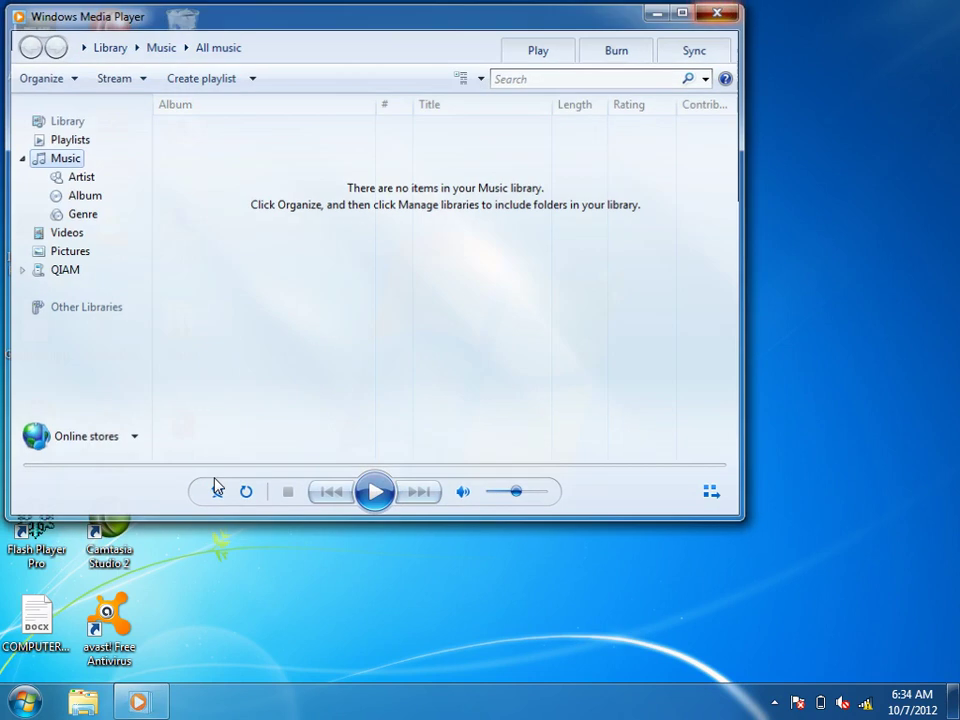
Step: Open the Devices and Printers window
{"action": "left_click", "coordinate": [24, 702]}
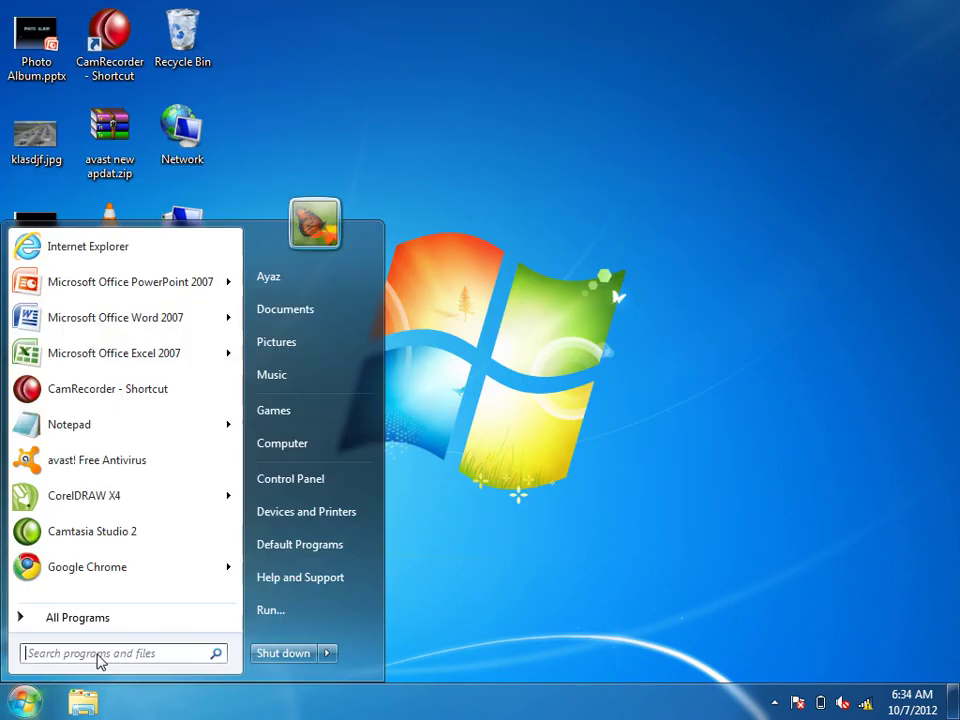
{"action": "left_click", "coordinate": [309, 524]}
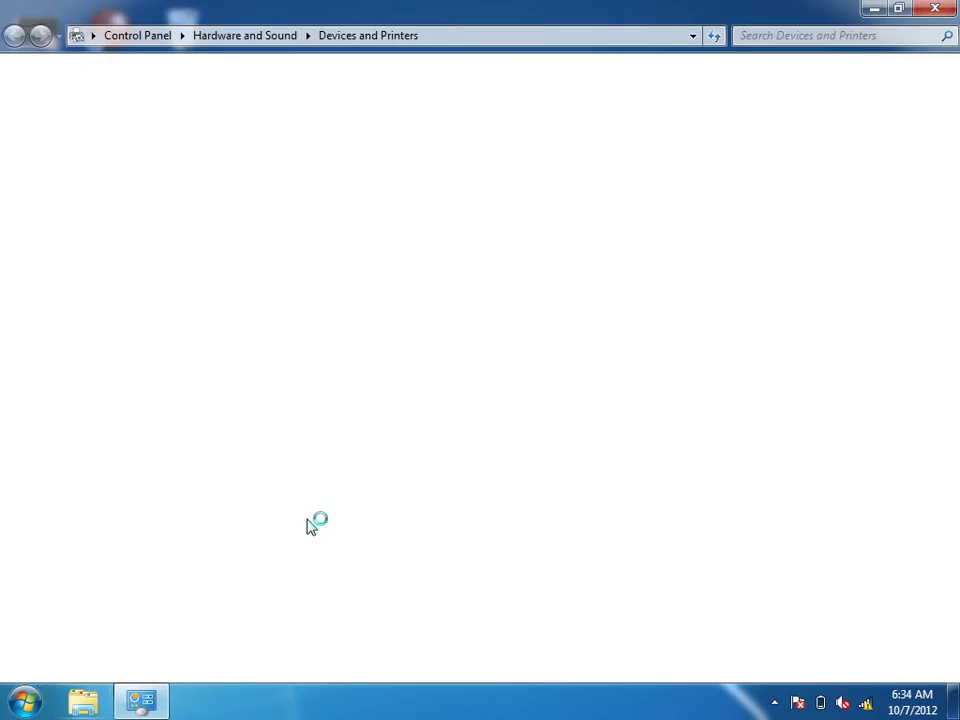
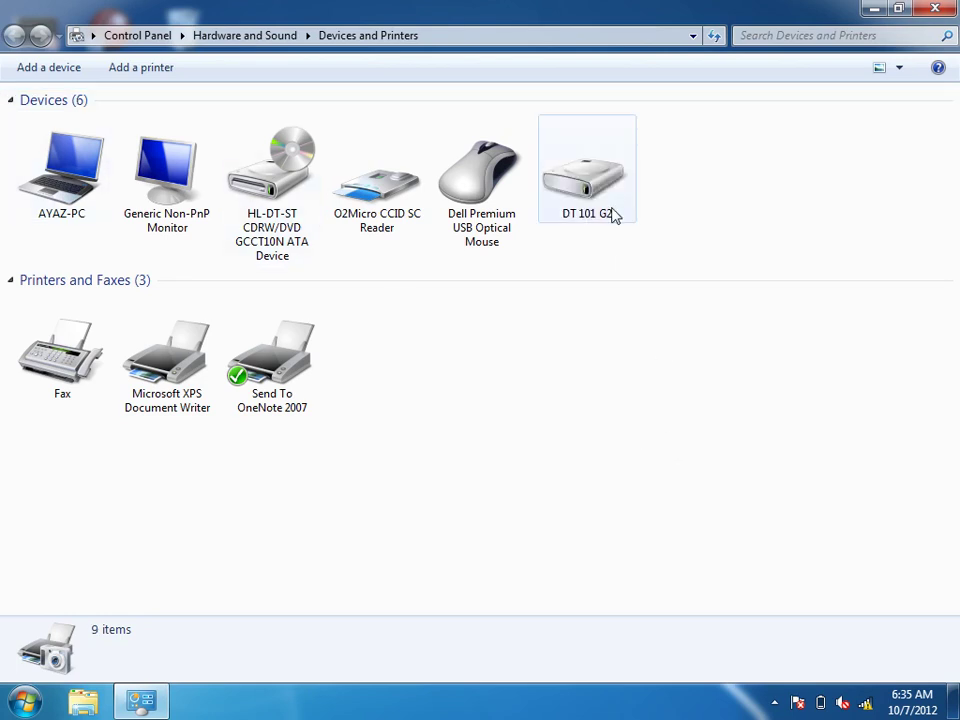
Step: Eject the DT 101 G2 storage device from Devices and Printers
{"action": "left_click", "coordinate": [585, 190]}
{"action": "right_click", "coordinate": [585, 190]}
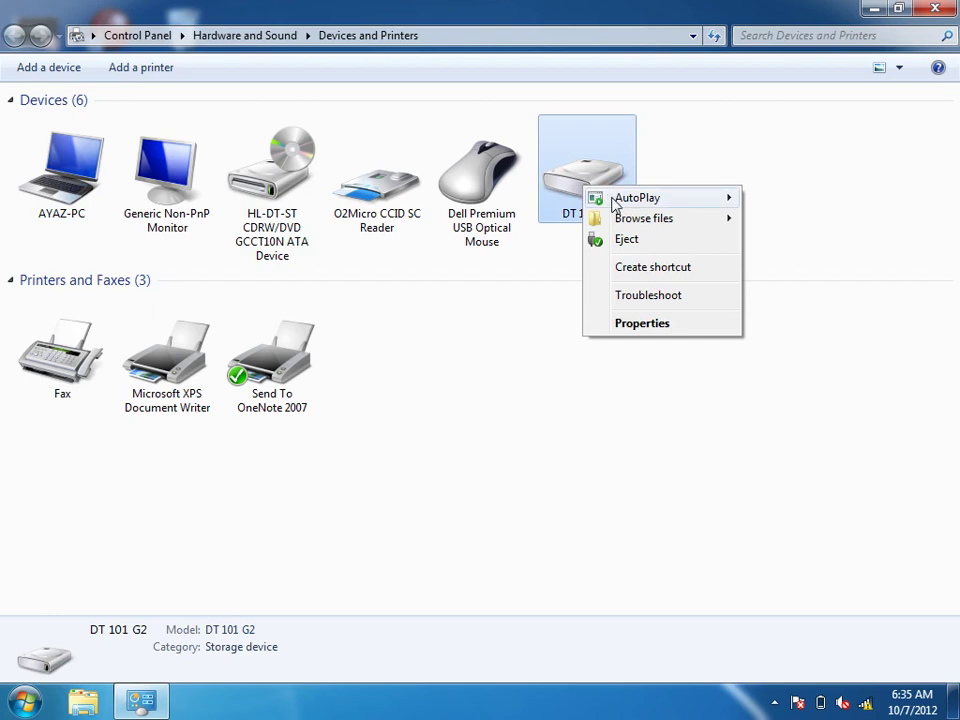
{"action": "mouse_move", "coordinate": [615, 204]}
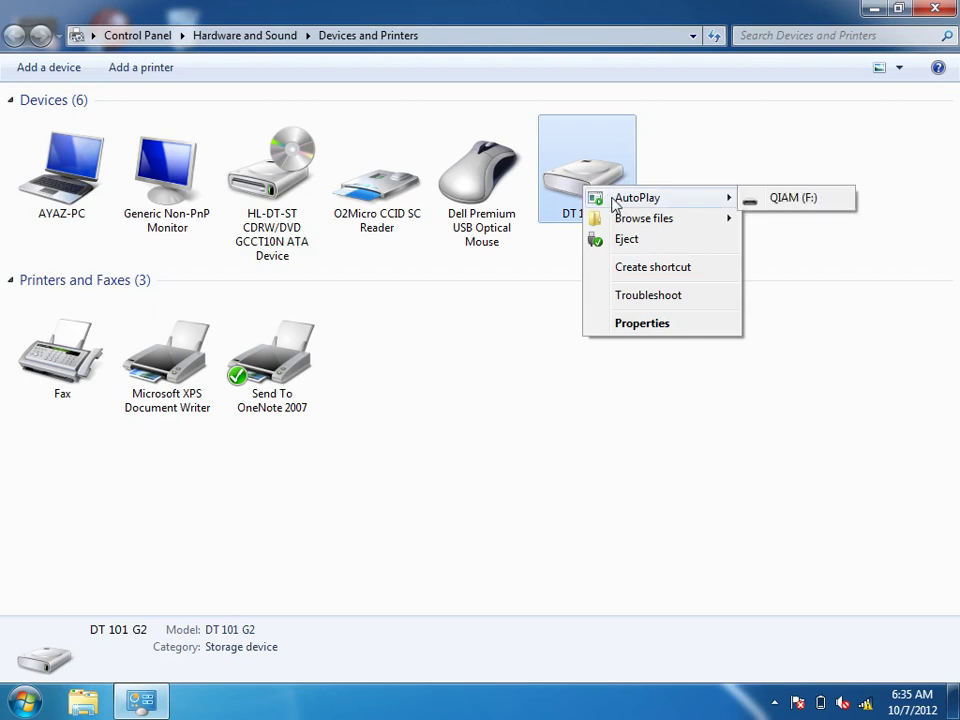
{"action": "left_click", "coordinate": [626, 239]}
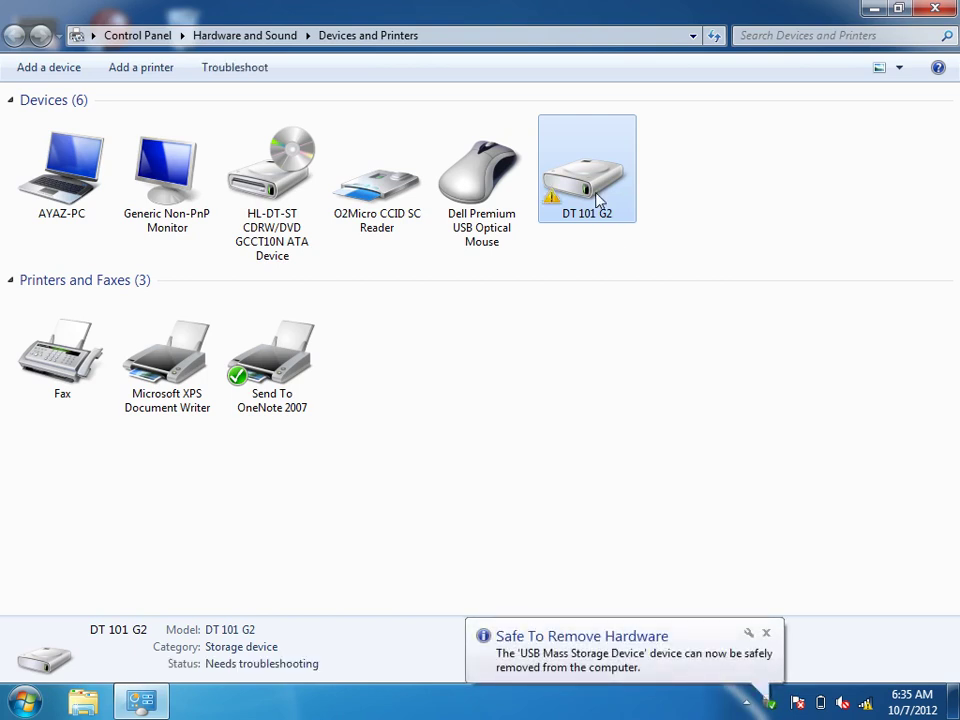
Step: Open the Computer window, eject DVD/CD-RW Drive (E:), and review the drive's available commands again
{"action": "left_click", "coordinate": [38, 703]}
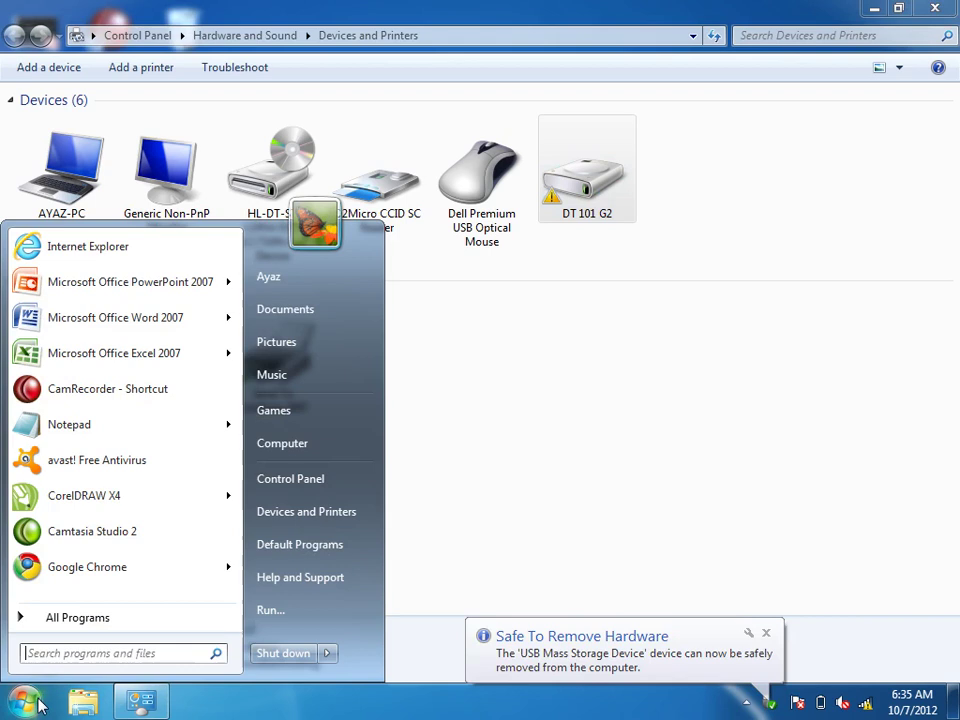
{"action": "left_click", "coordinate": [294, 449]}
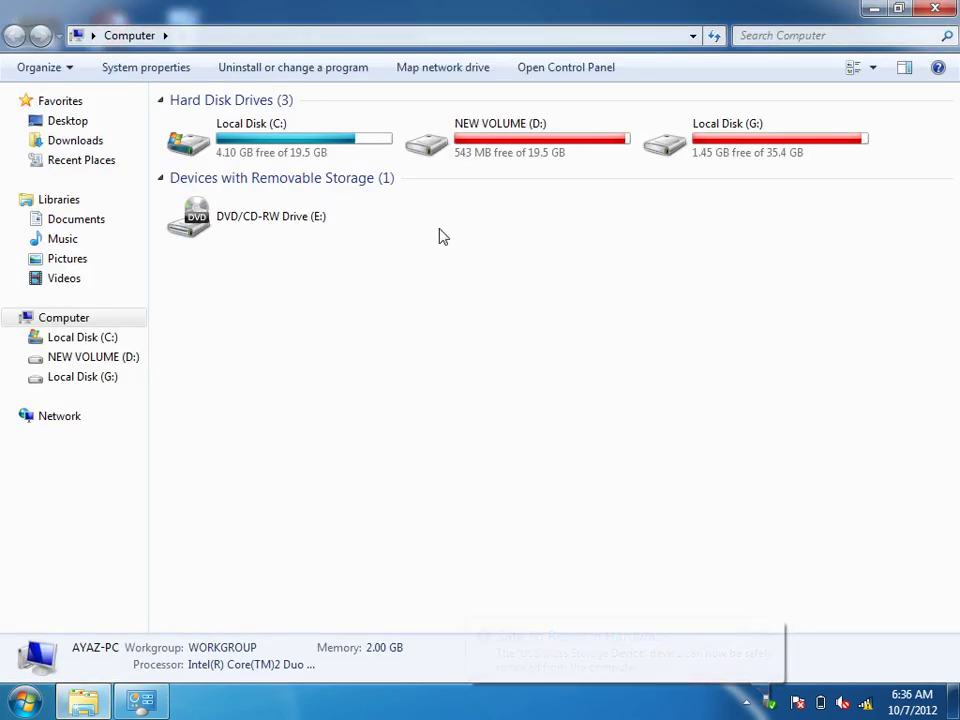
{"action": "left_click", "coordinate": [246, 222]}
{"action": "right_click", "coordinate": [246, 222]}
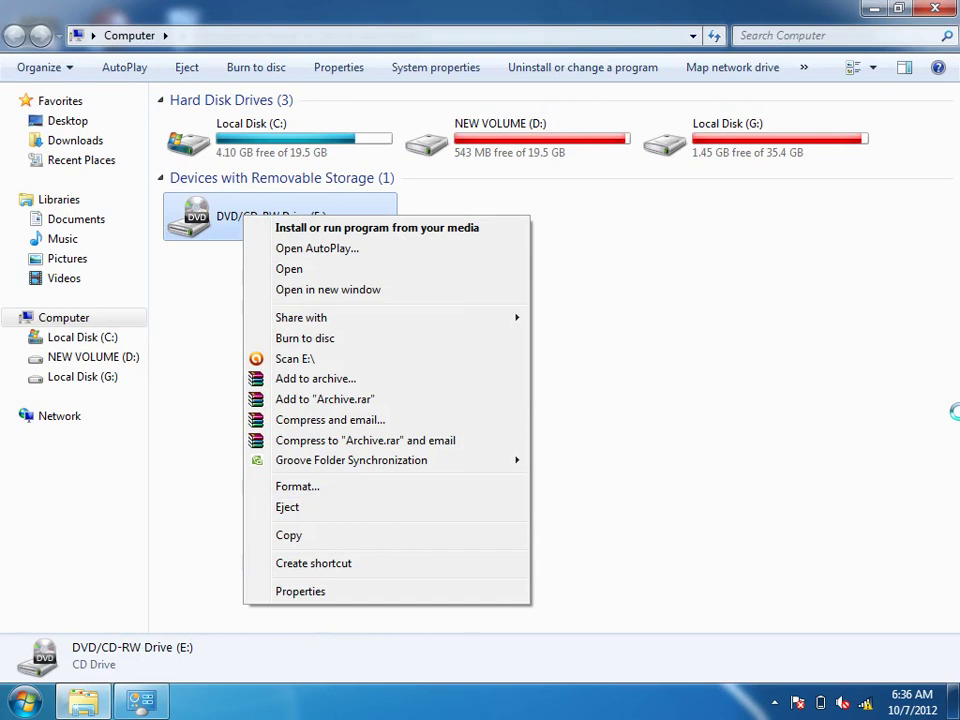
{"action": "left_click", "coordinate": [296, 508]}
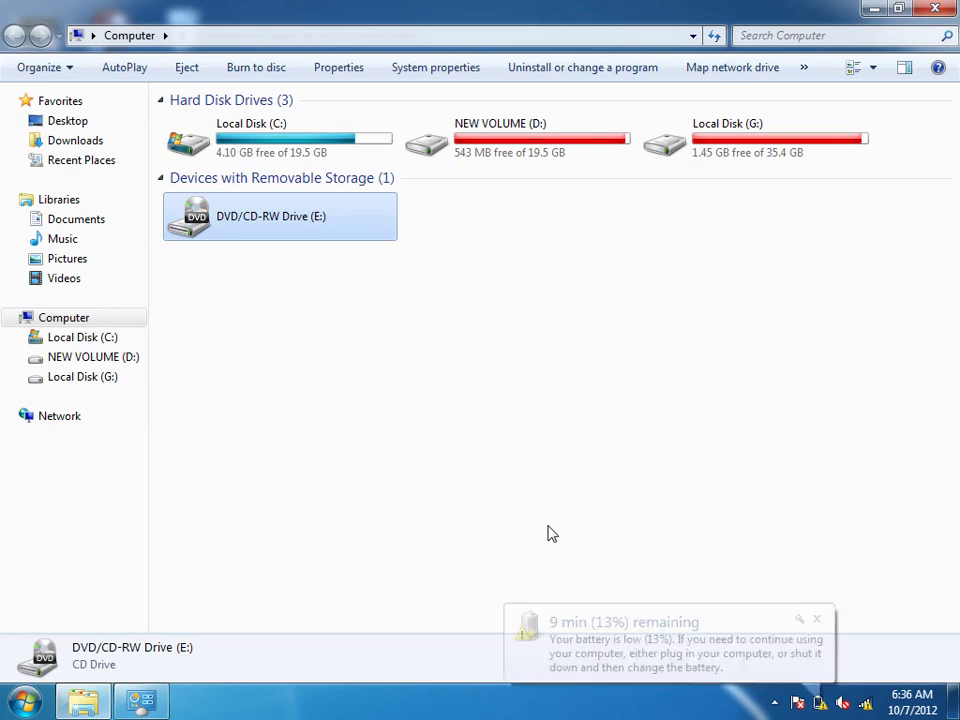
{"action": "right_click", "coordinate": [261, 220]}
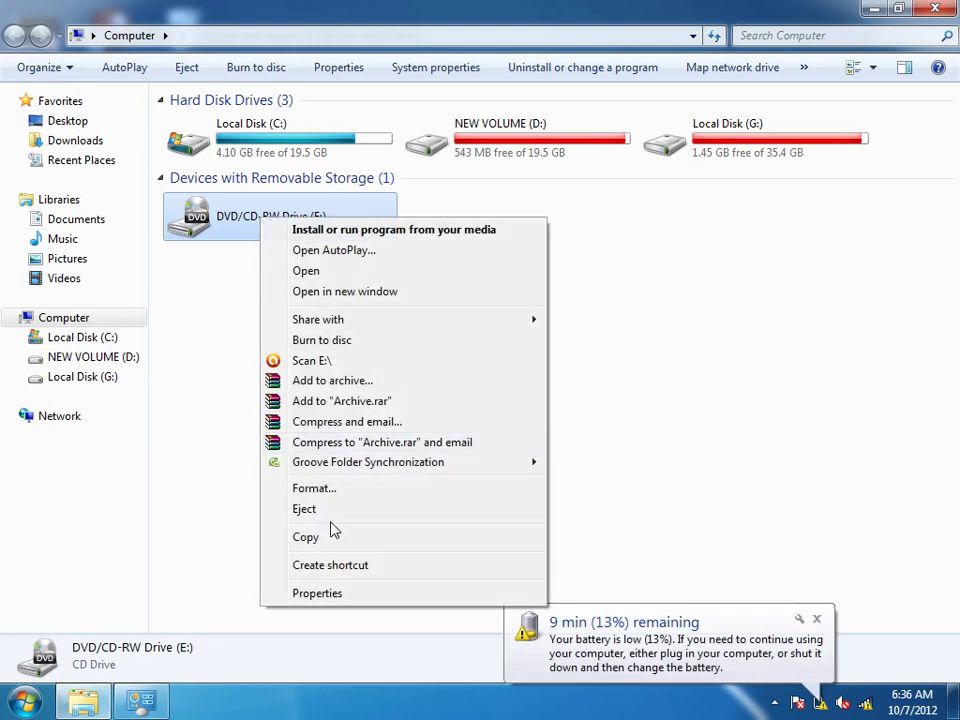
{"action": "left_click", "coordinate": [765, 468]}
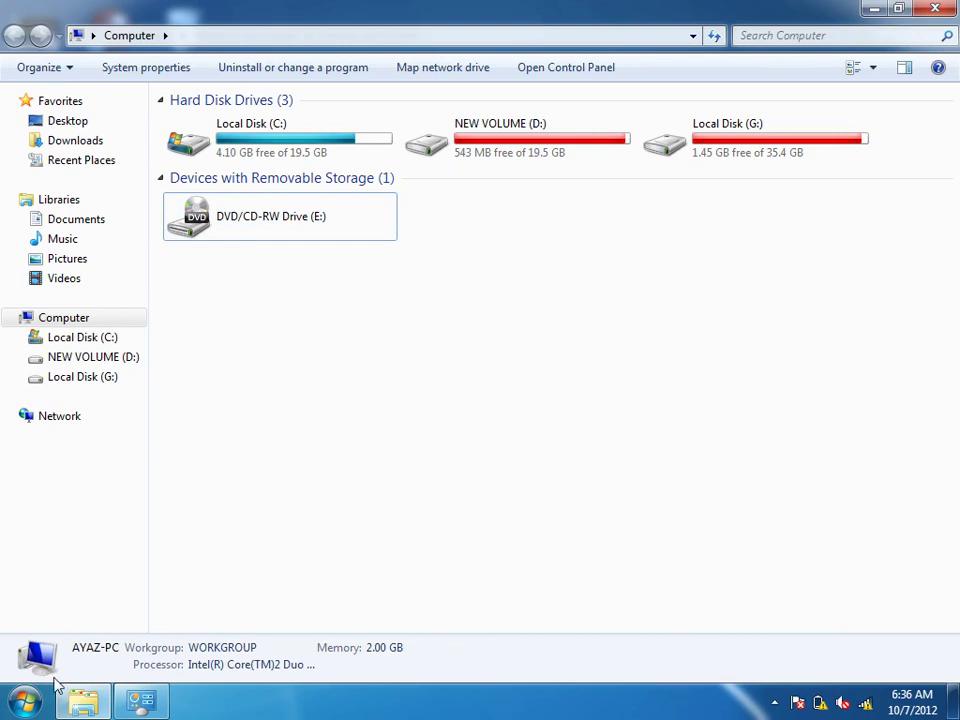
{"action": "left_click", "coordinate": [776, 700]}
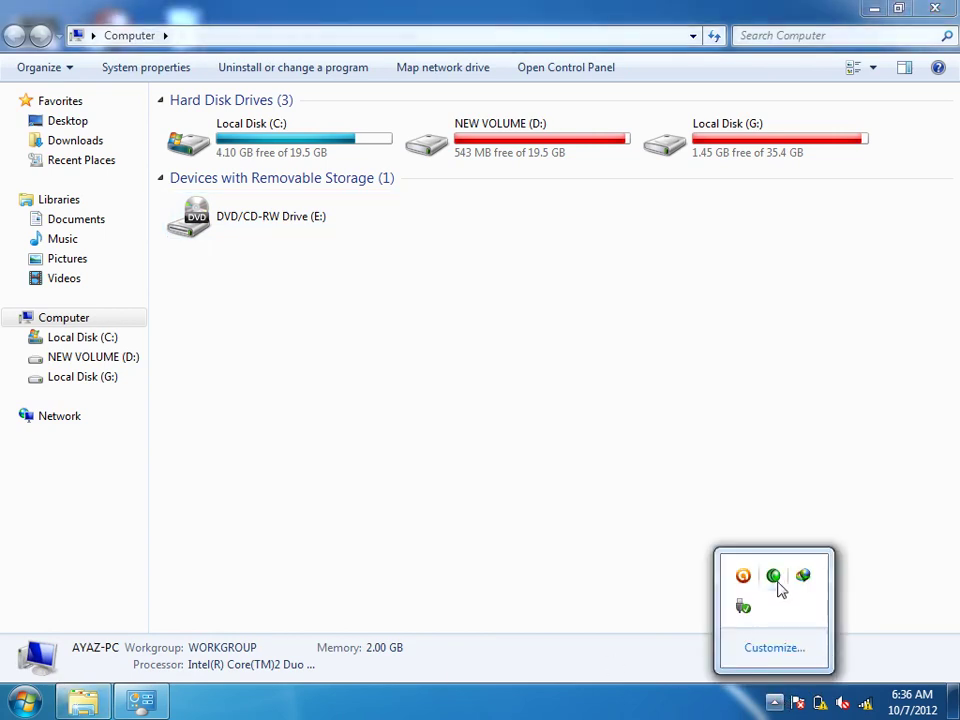
{"action": "right_click", "coordinate": [776, 578]}
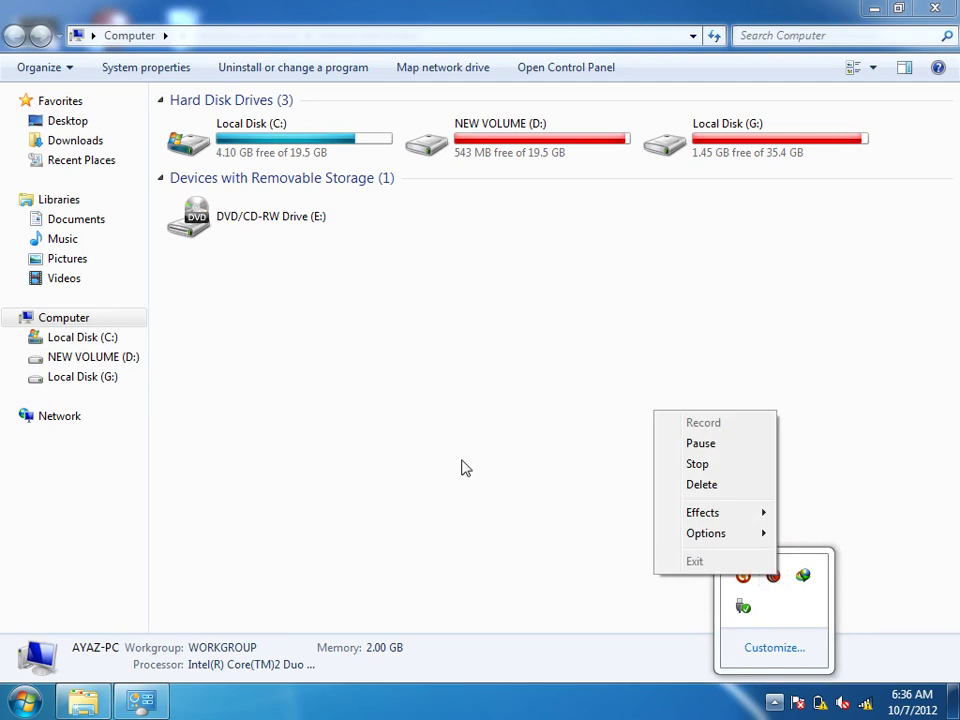
{"action": "left_click", "coordinate": [512, 455]}
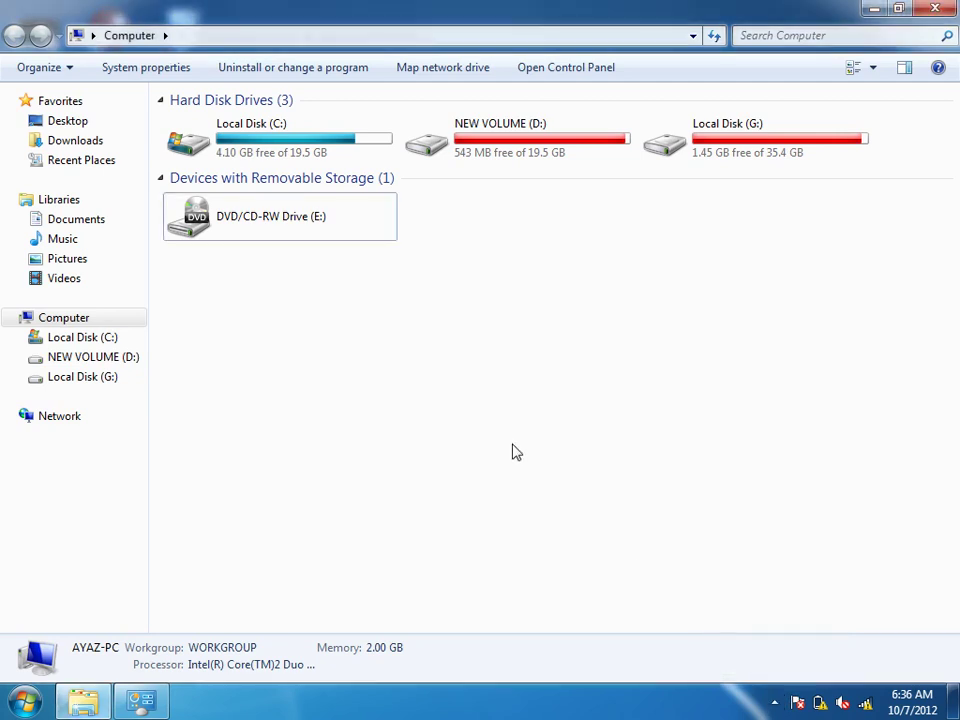
Step: Close the Computer window and review the commands available for the ejected DT 101 G2 device
{"action": "left_click", "coordinate": [935, 9]}
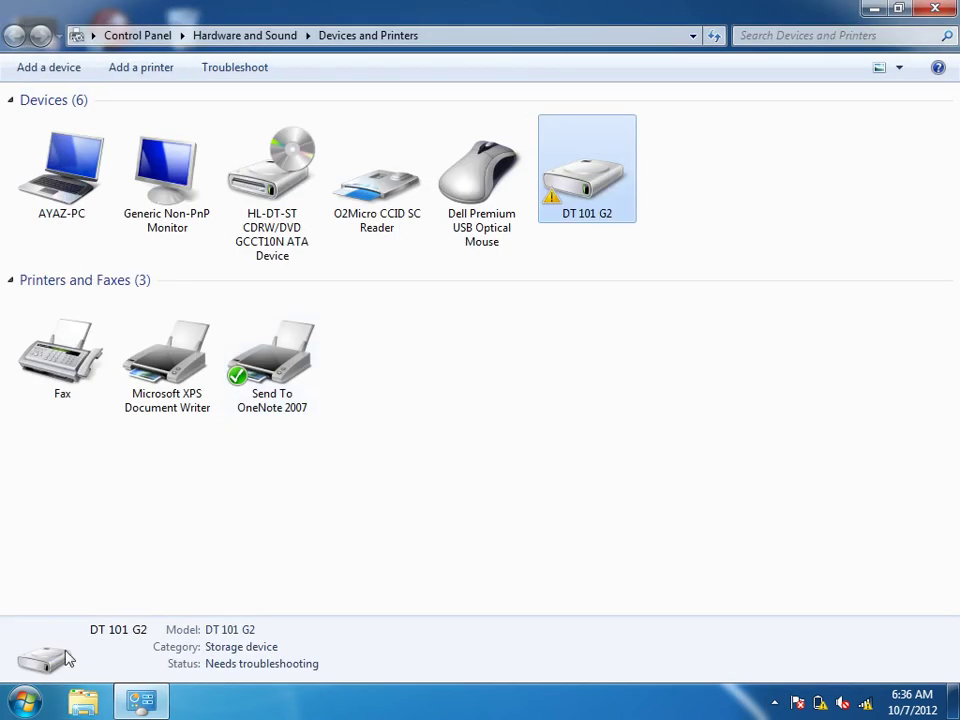
{"action": "right_click", "coordinate": [578, 190]}
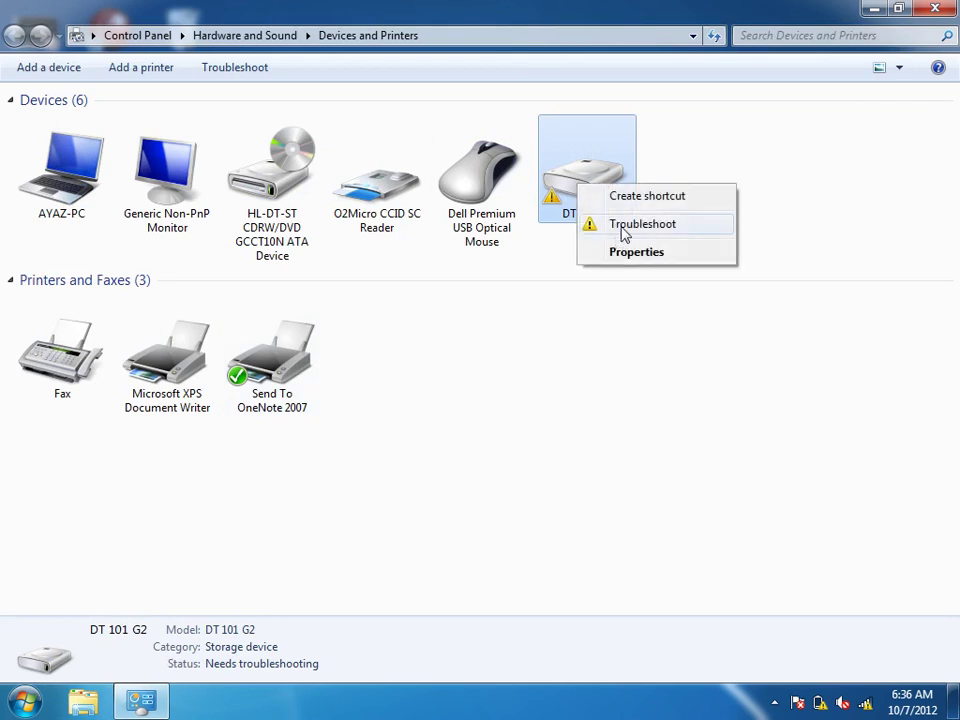
{"action": "left_click", "coordinate": [512, 352]}
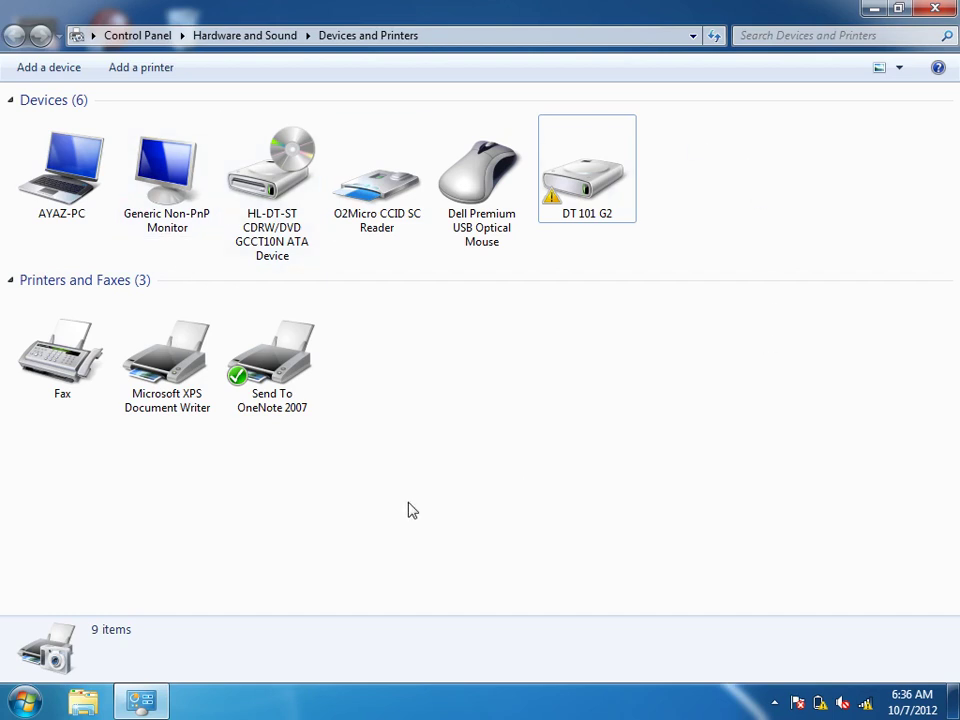
Step: Start the search for a device to add to this computer and cancel it
{"action": "left_click", "coordinate": [54, 70]}
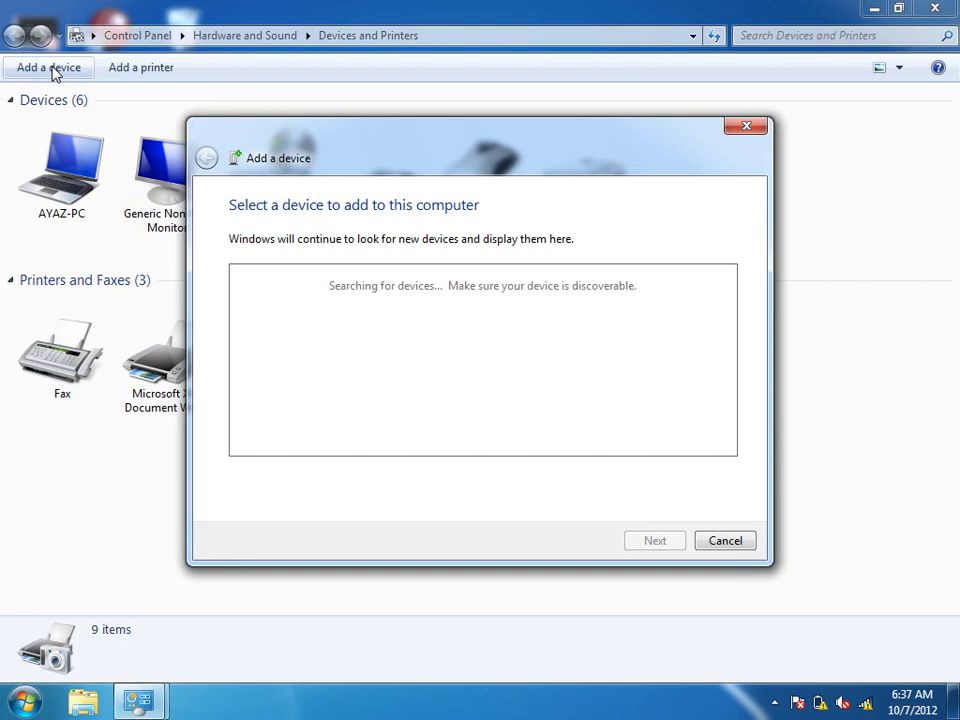
{"action": "key", "text": "Escape"}
Step: Start adding a local printer on the existing port LPT1: (Printer Port) and continue to the driver selection
{"action": "left_click", "coordinate": [140, 70]}
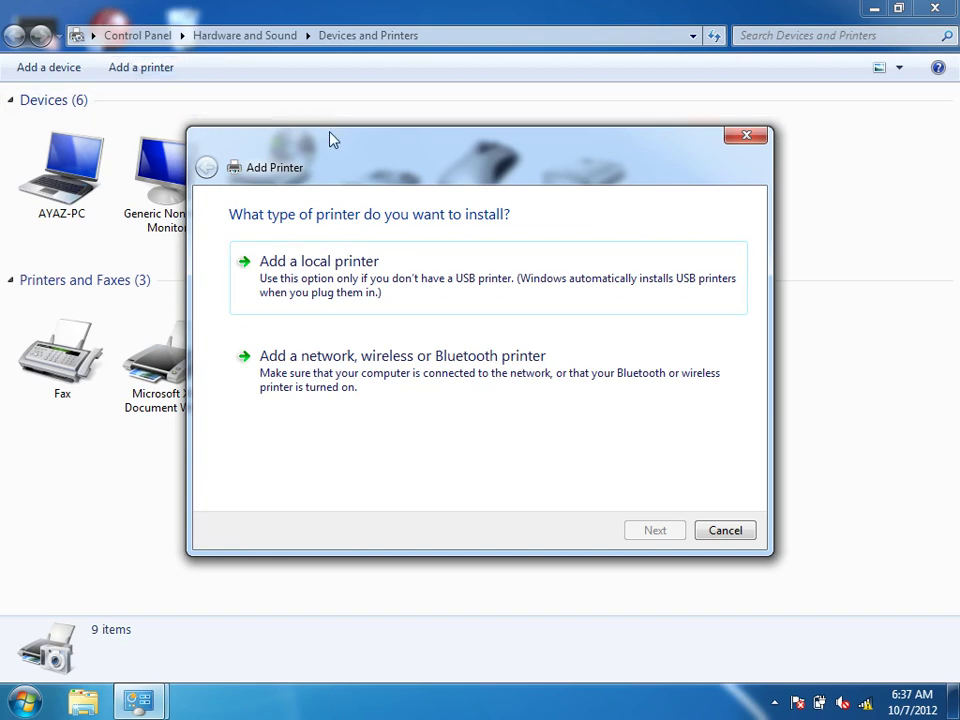
{"action": "left_click_drag", "start_coordinate": [365, 163], "coordinate": [380, 130]}
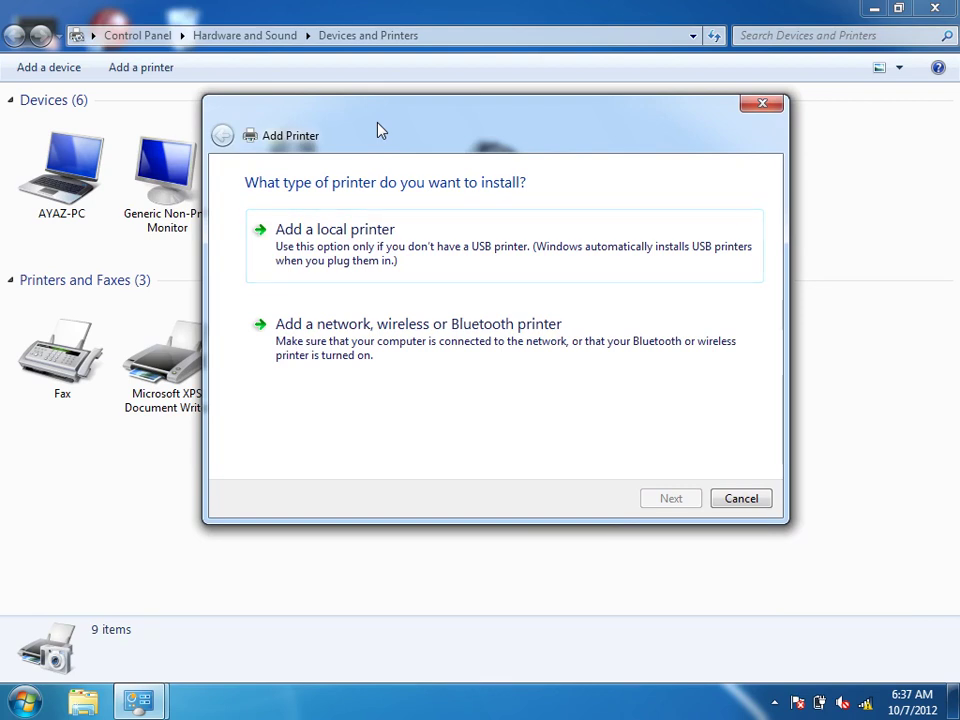
{"action": "left_click", "coordinate": [343, 242]}
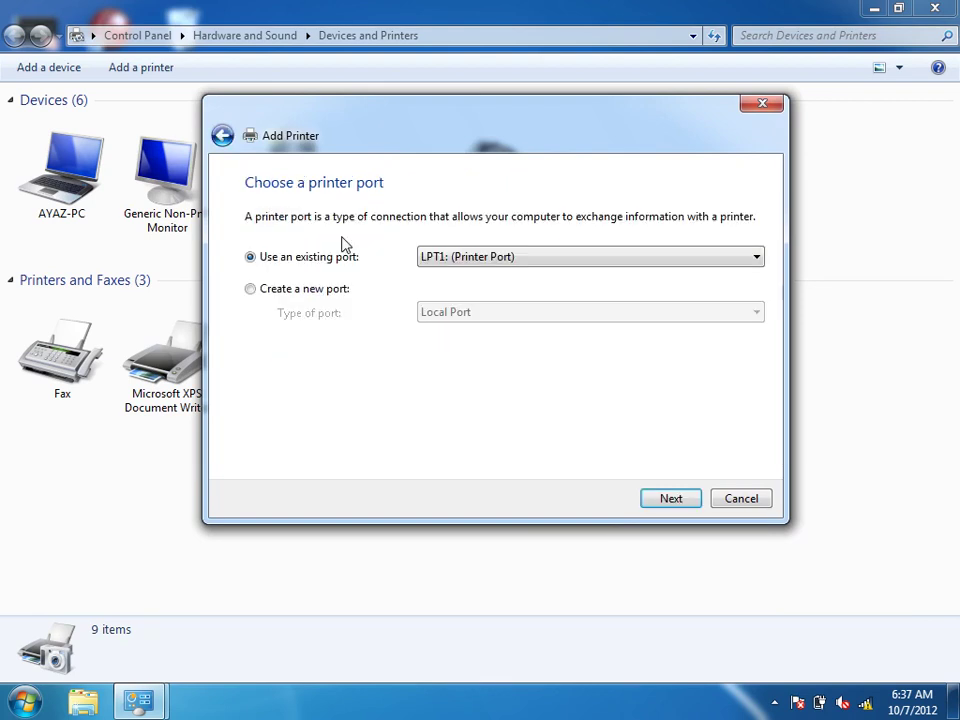
{"action": "left_click", "coordinate": [500, 259]}
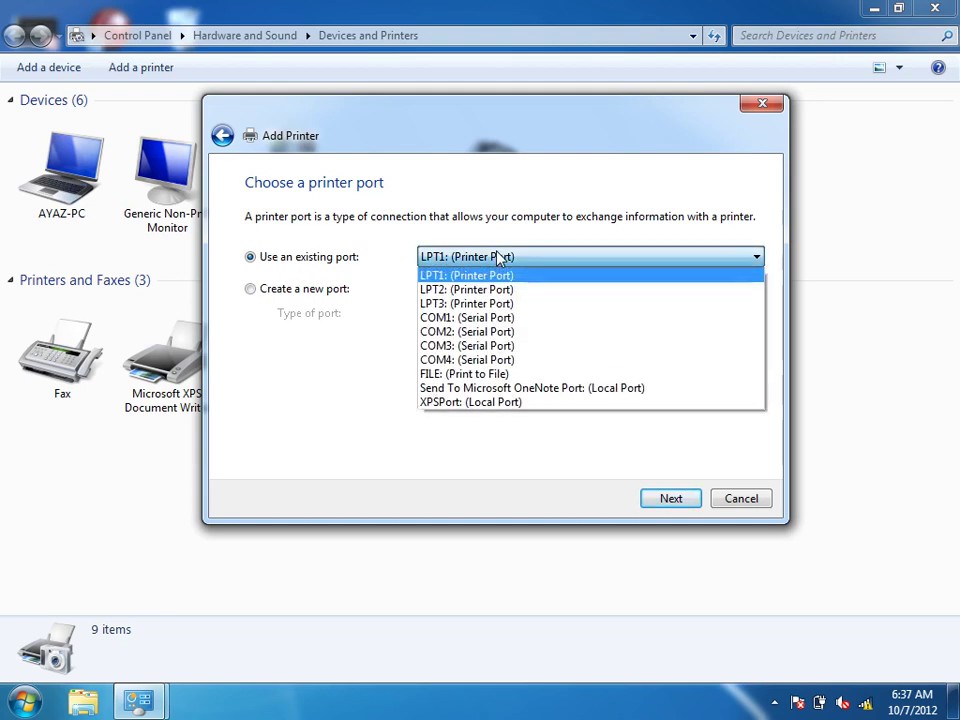
{"action": "left_click", "coordinate": [521, 273]}
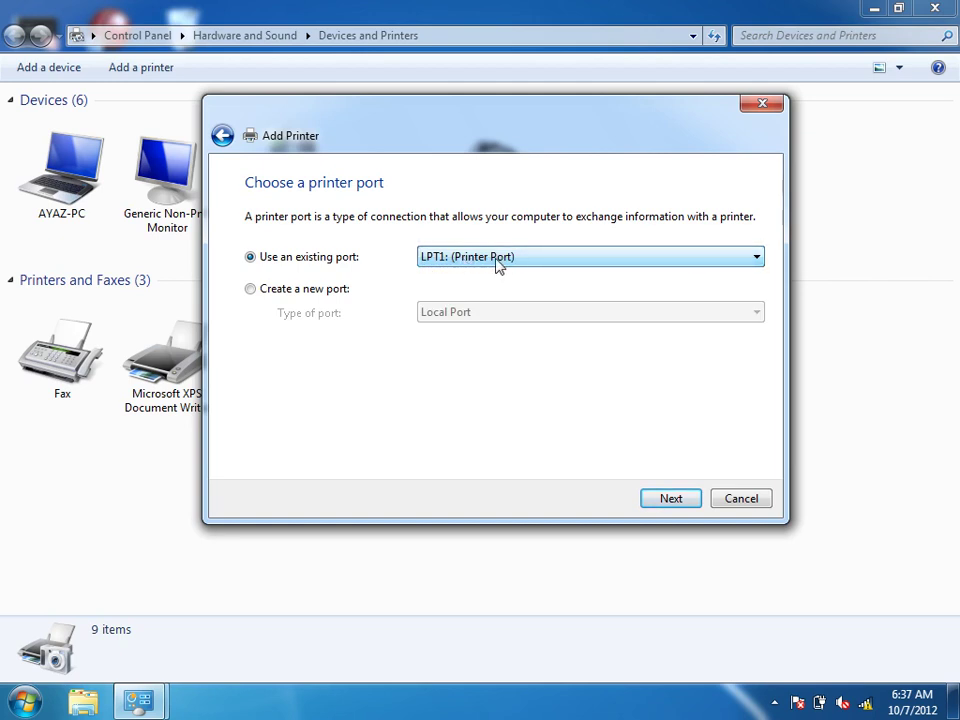
{"action": "left_click", "coordinate": [664, 505]}
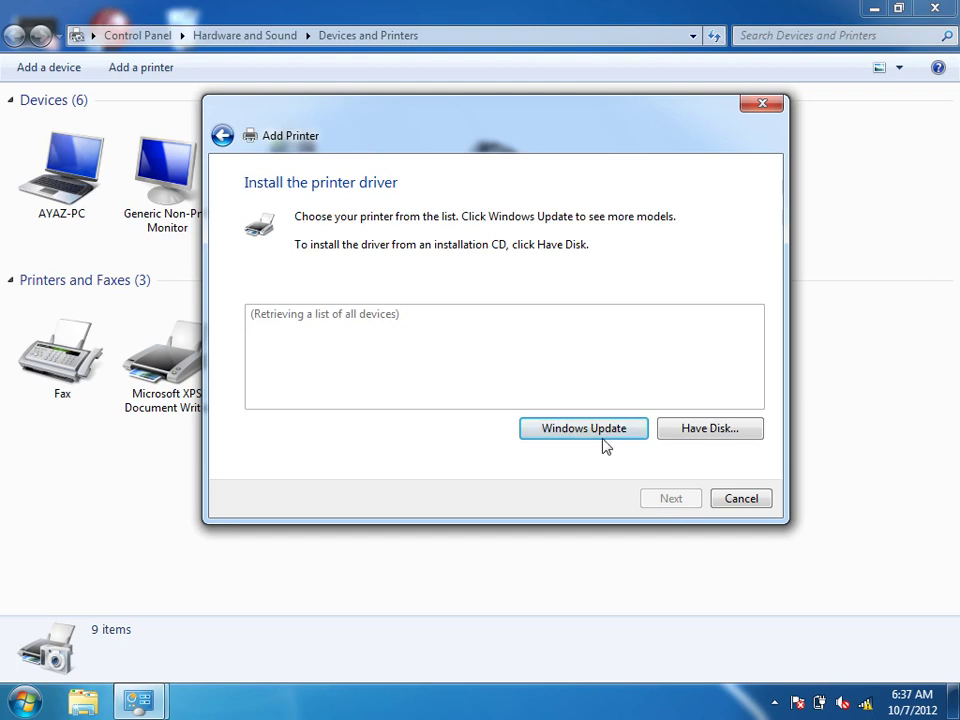
Step: Try to install the printer driver from a disc in DVD/CD-RW Drive (E:), and cancel back to the driver list
{"action": "left_click", "coordinate": [721, 430]}
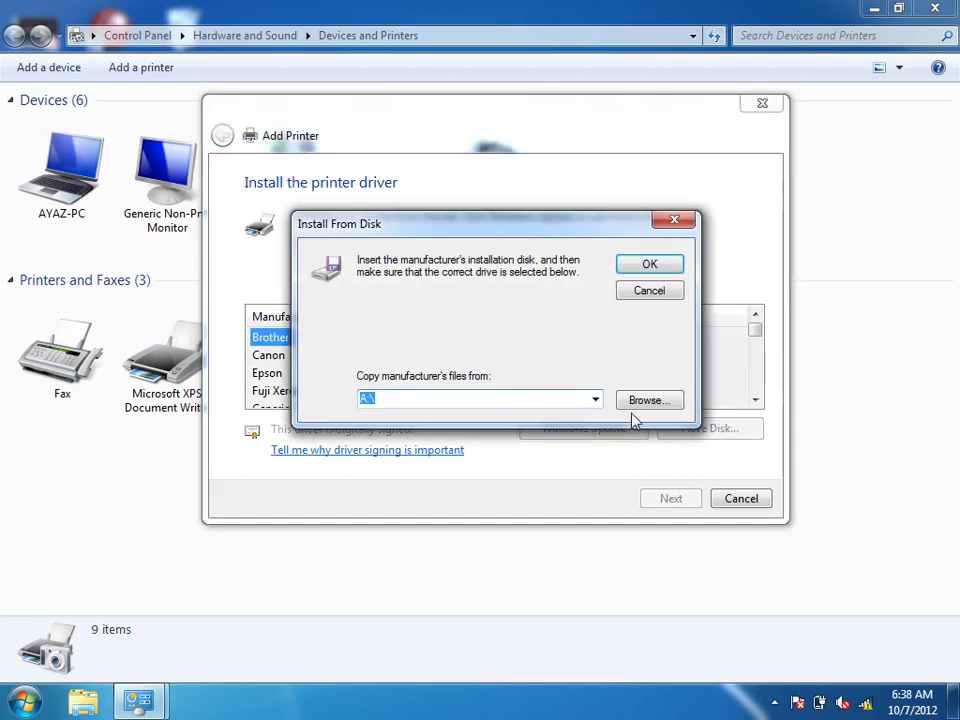
{"action": "left_click", "coordinate": [632, 401]}
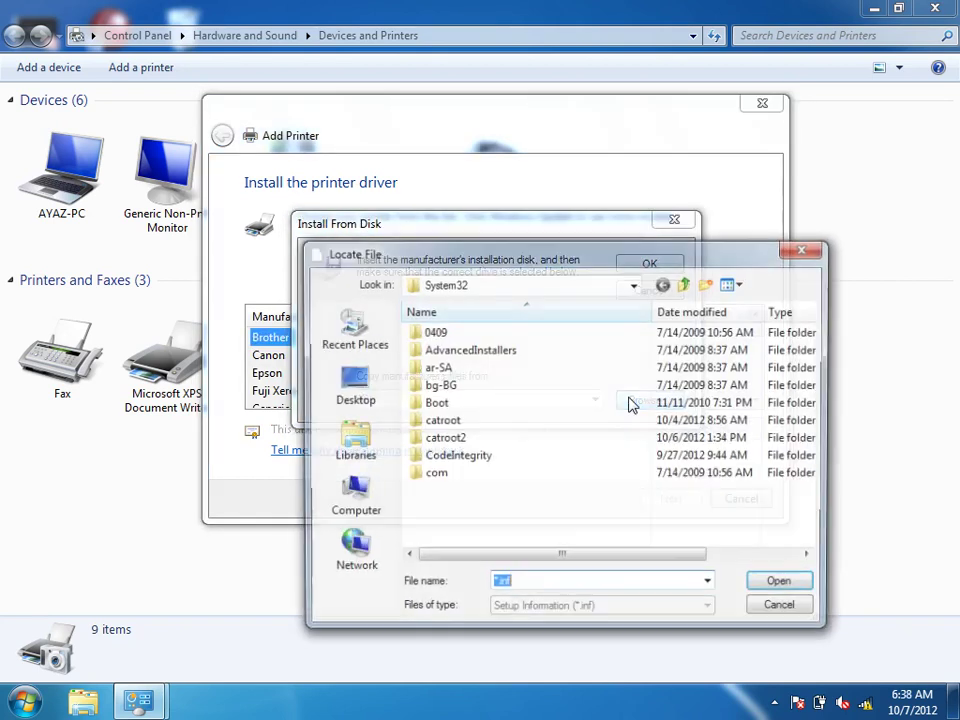
{"action": "left_click", "coordinate": [351, 500]}
{"action": "left_click", "coordinate": [475, 527]}
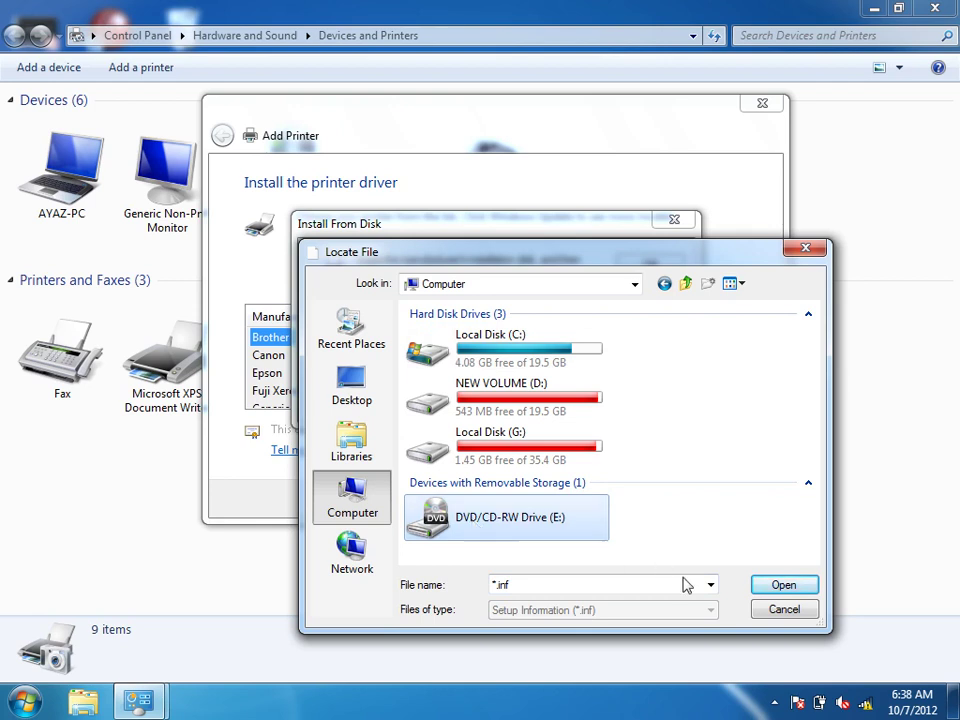
{"action": "left_click", "coordinate": [780, 587]}
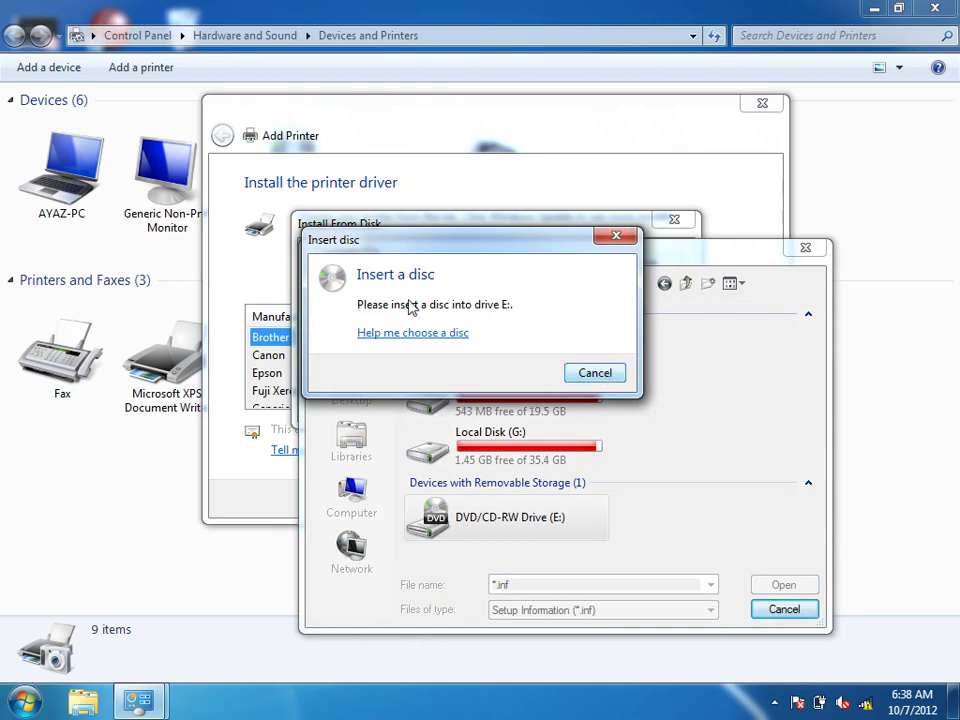
{"action": "left_click", "coordinate": [608, 372]}
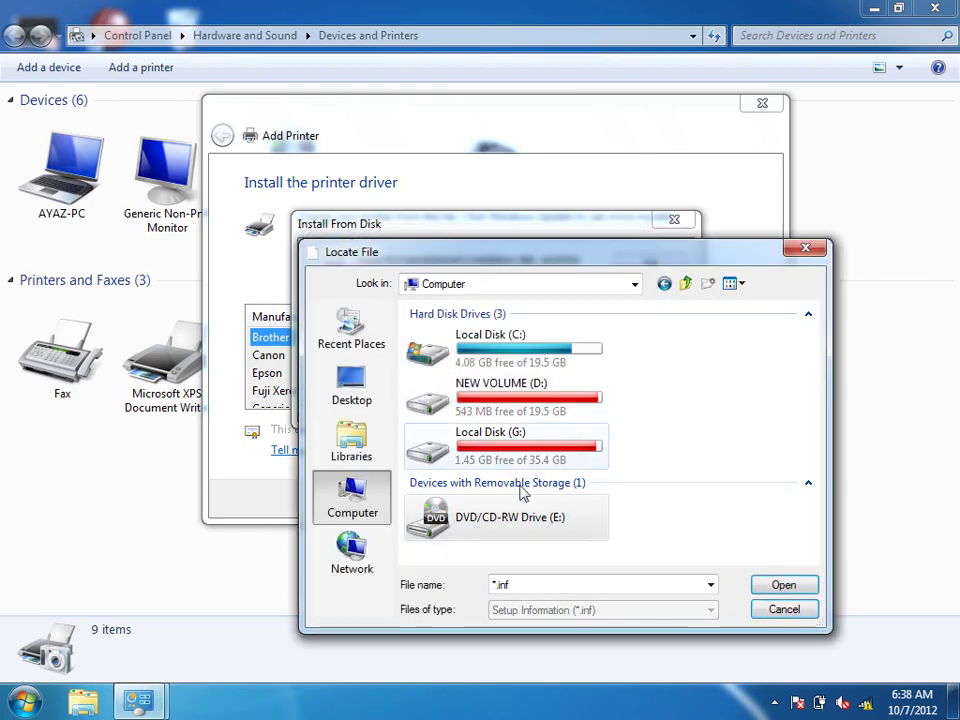
{"action": "left_click", "coordinate": [778, 614]}
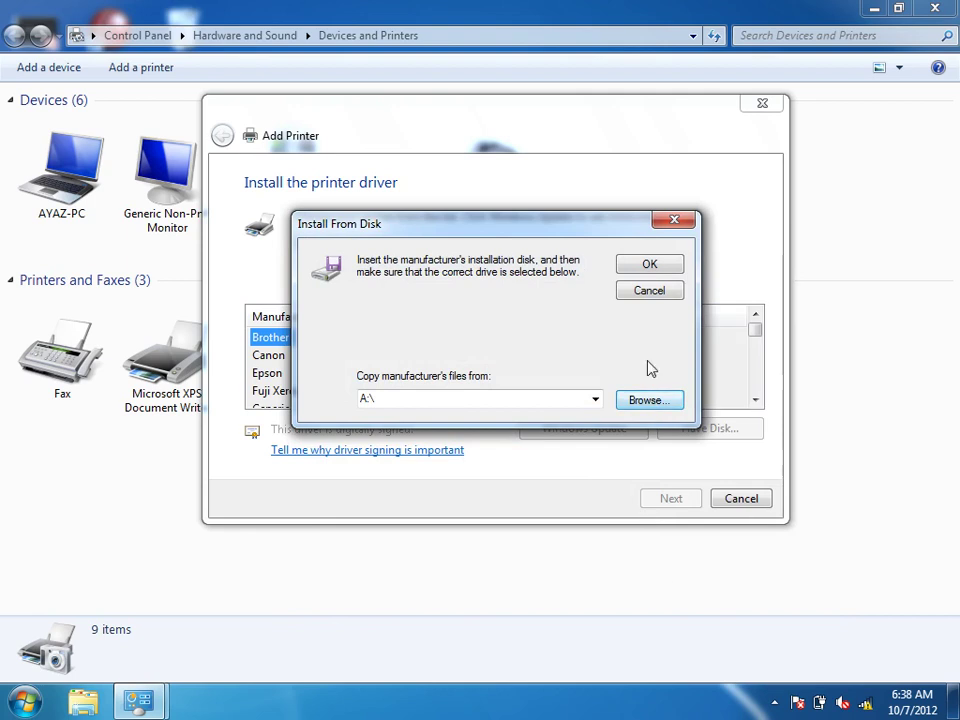
{"action": "left_click", "coordinate": [648, 298]}
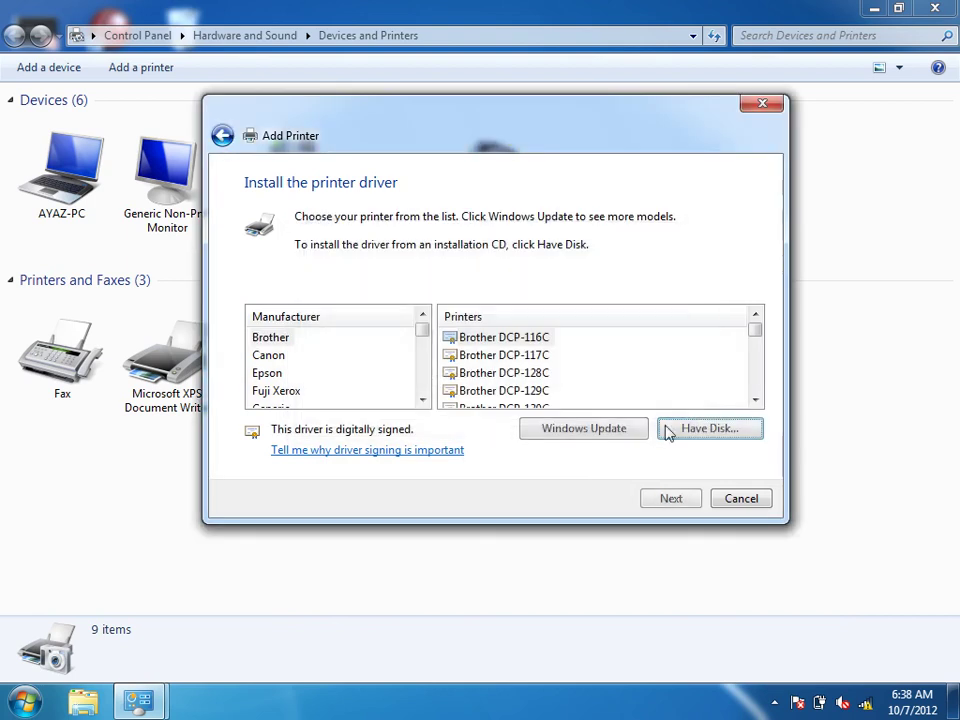
Step: Install the Brother DCP-116C driver and finish adding the printer without printing a test page
{"action": "left_click", "coordinate": [682, 505]}
{"action": "left_click", "coordinate": [672, 498]}
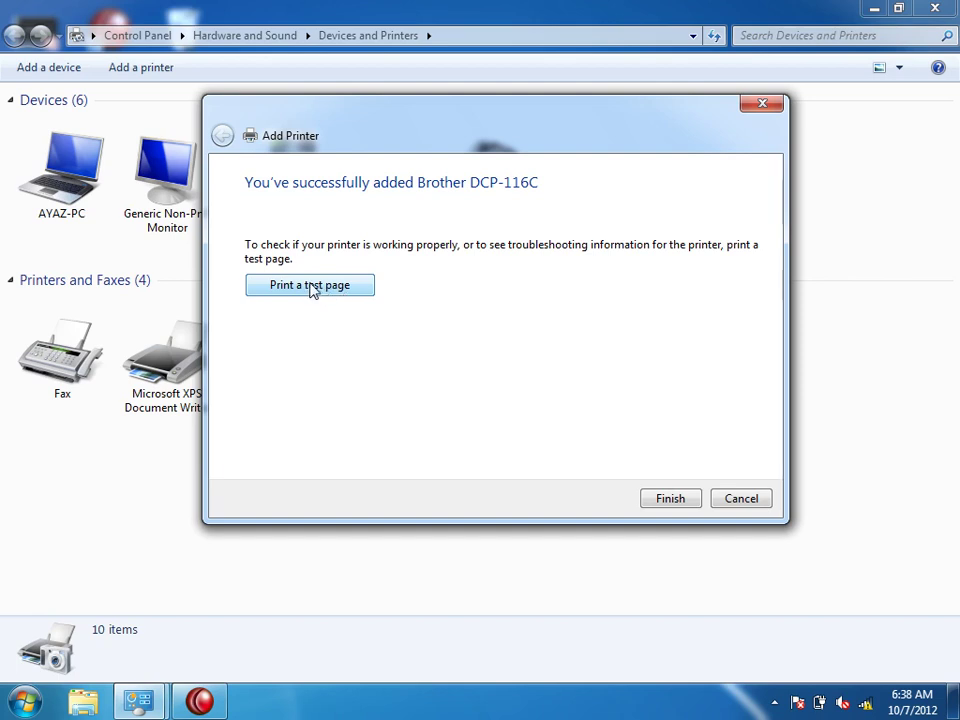
{"action": "key", "text": "Return"}
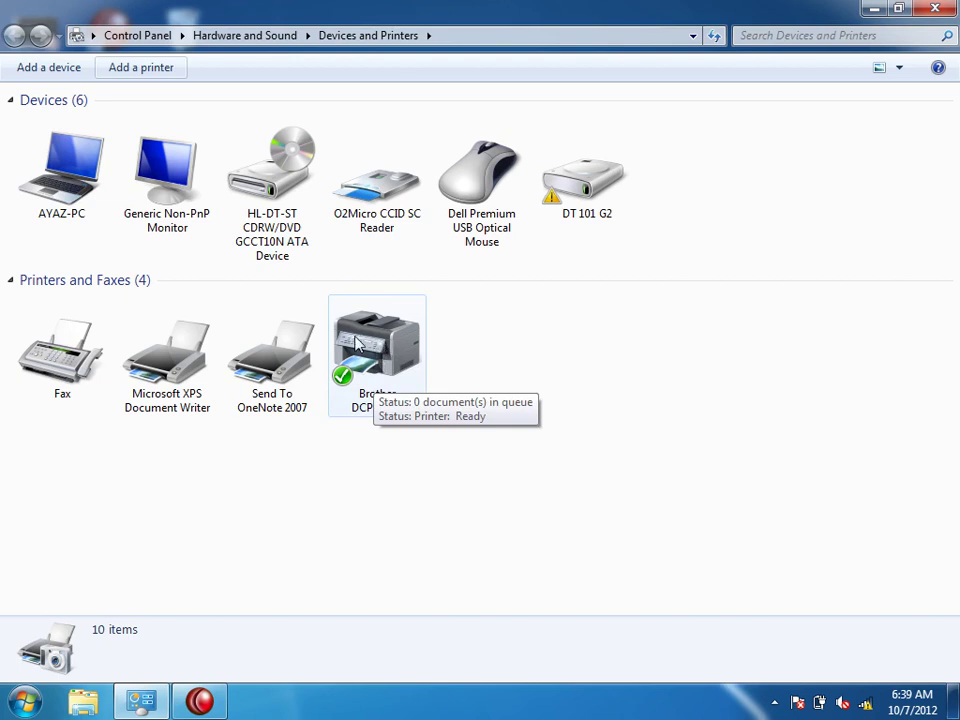
Step: Close Devices and Printers, minimize the recorder window, and reopen Devices and Printers
{"action": "left_click", "coordinate": [935, 8]}
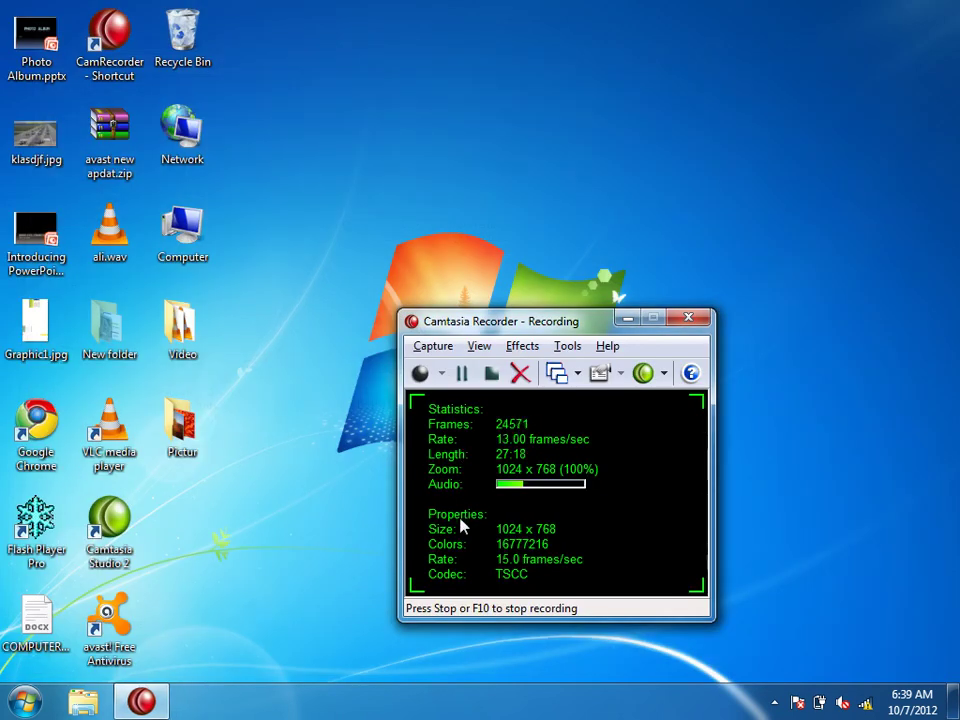
{"action": "left_click", "coordinate": [627, 318]}
{"action": "left_click", "coordinate": [24, 702]}
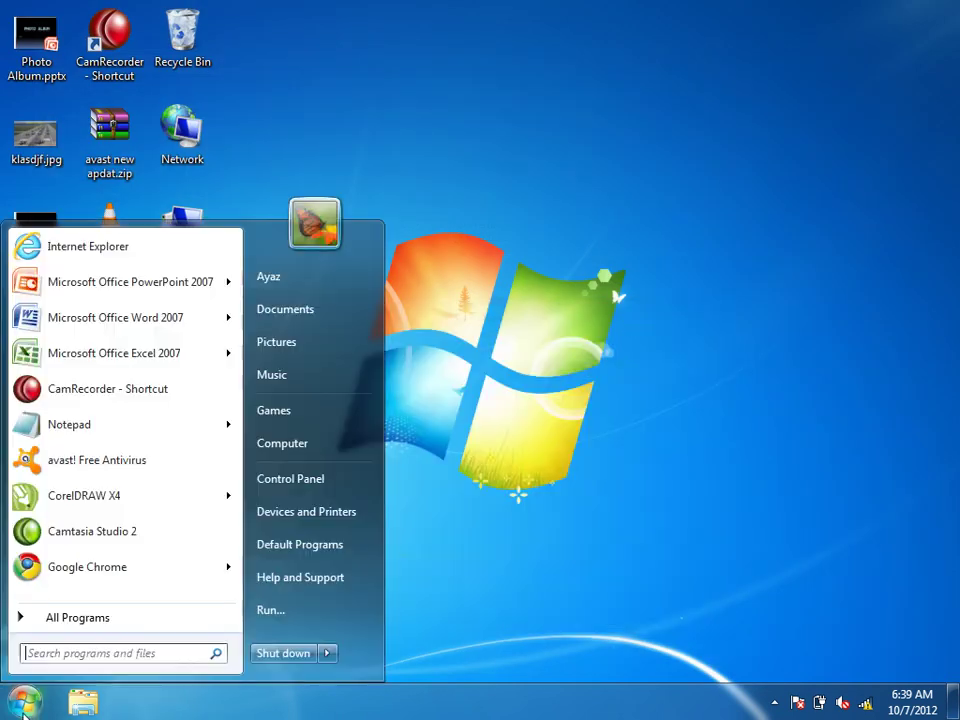
{"action": "left_click", "coordinate": [322, 526]}
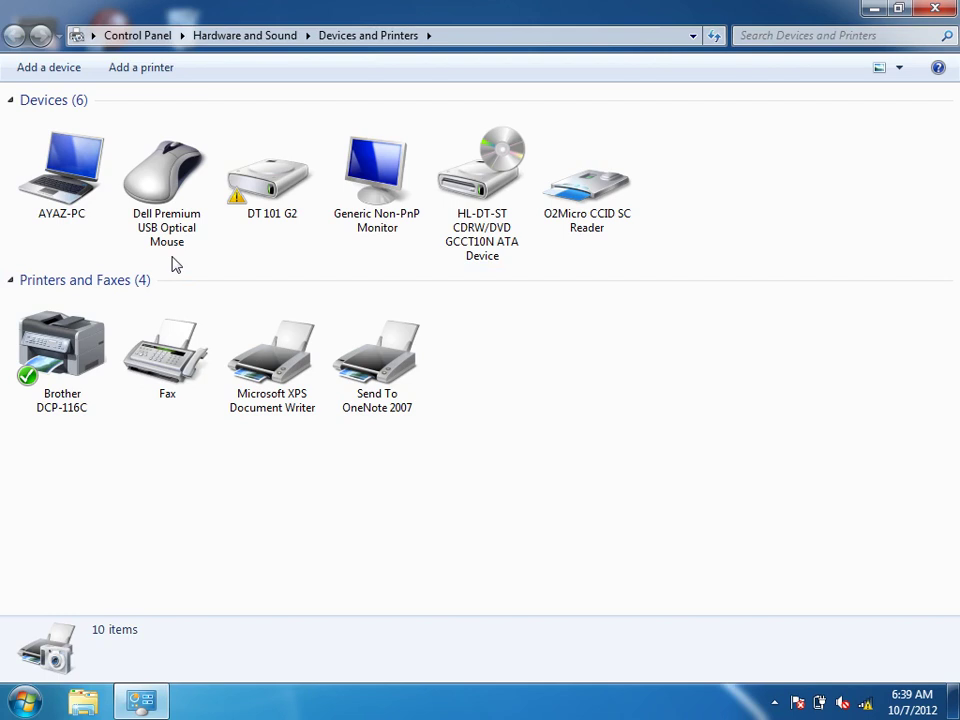
Step: Close Devices and Printers, open Computer, and view the details of drives C:, D: and G: before closing it
{"action": "left_click", "coordinate": [937, 14]}
{"action": "left_click", "coordinate": [24, 700]}
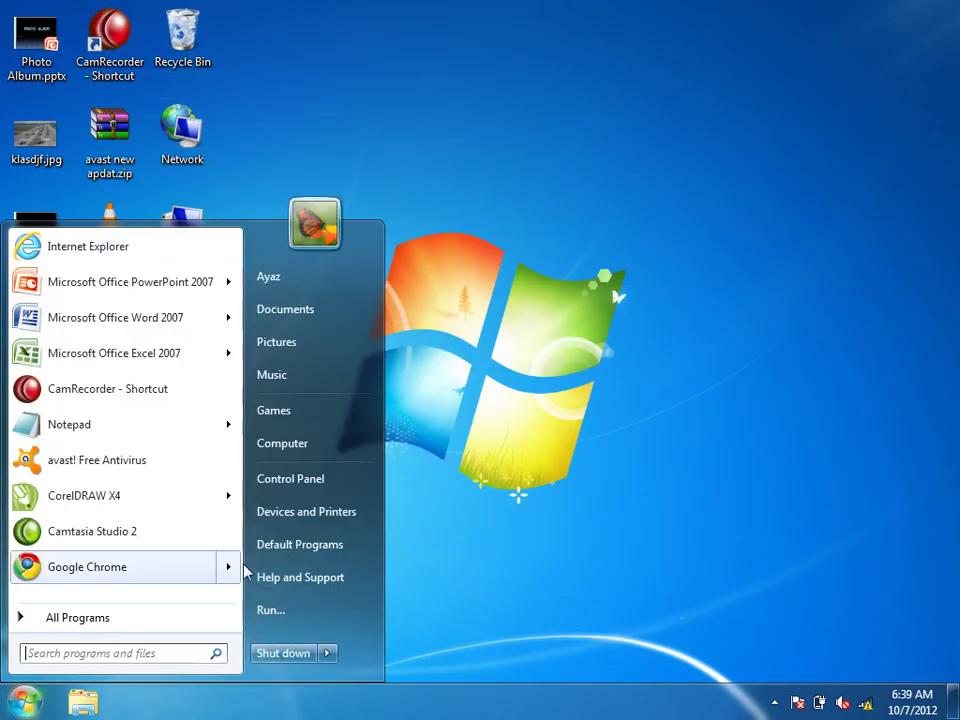
{"action": "left_click", "coordinate": [309, 450]}
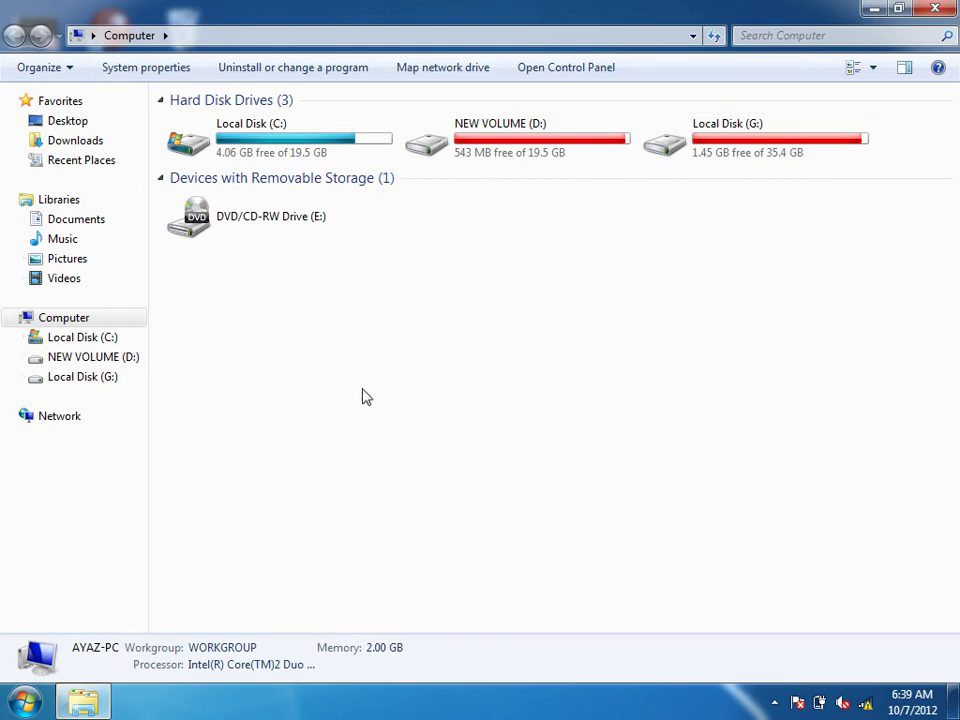
{"action": "left_click", "coordinate": [253, 146]}
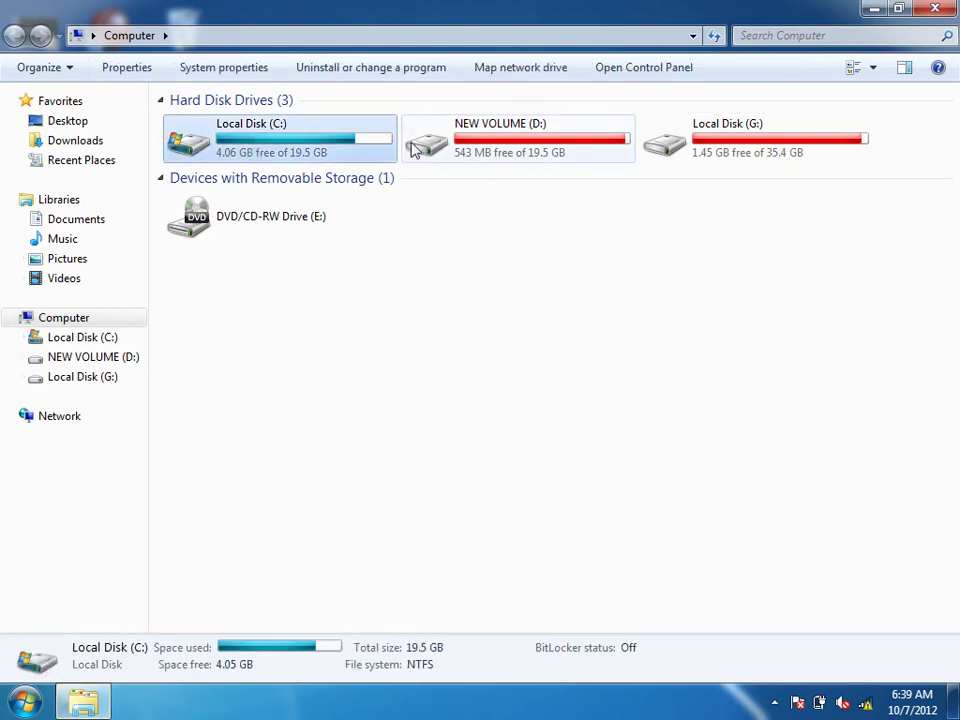
{"action": "left_click", "coordinate": [470, 145]}
{"action": "left_click", "coordinate": [690, 137]}
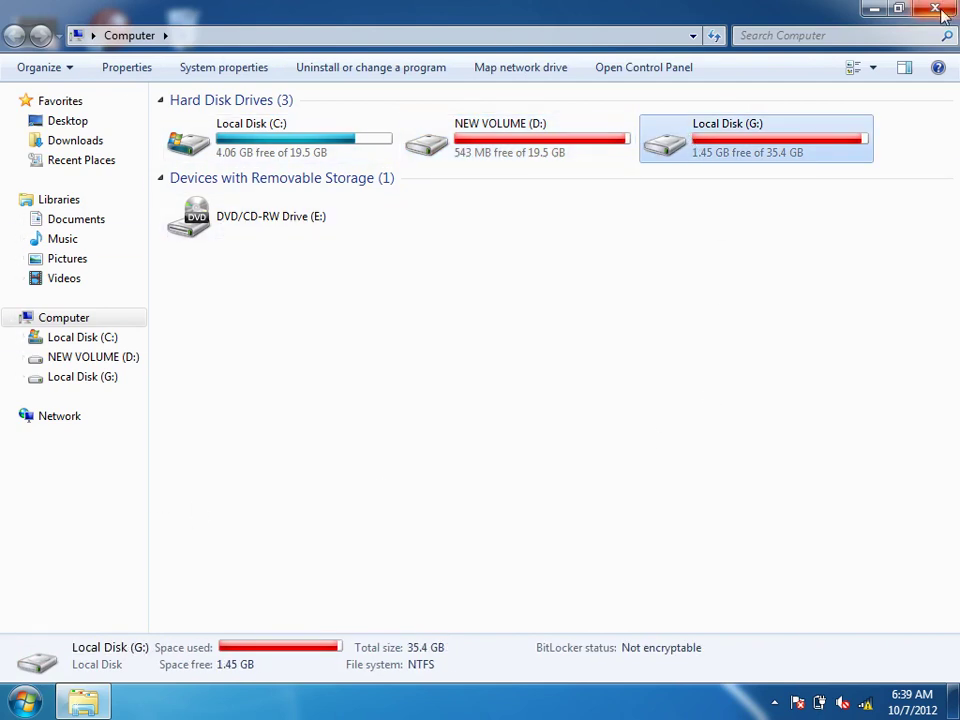
{"action": "key", "text": "alt+F4"}
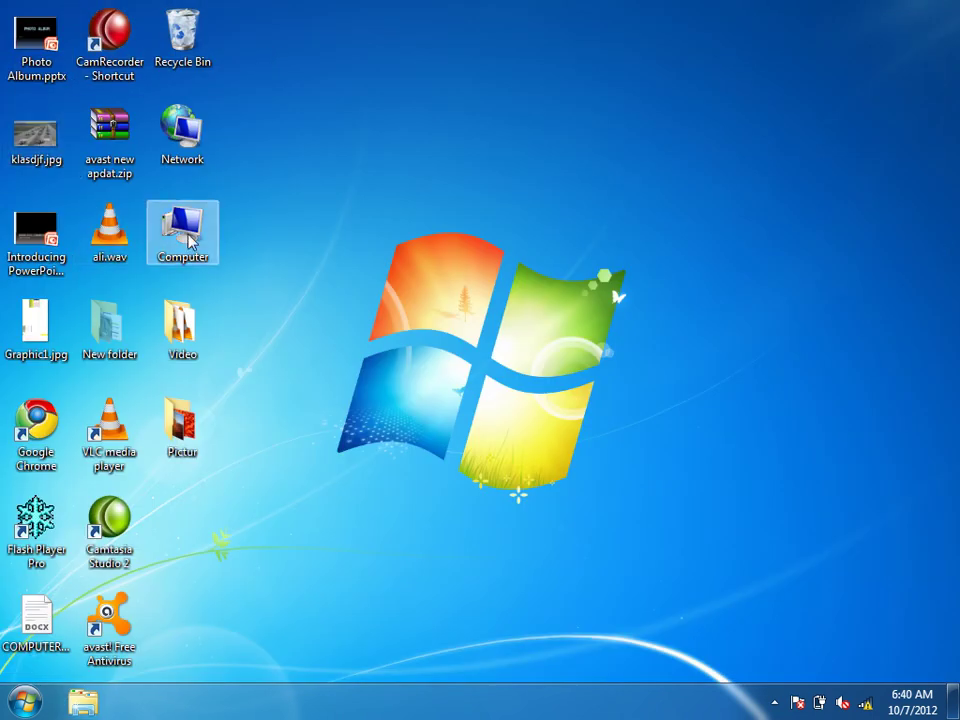
Step: Open Computer from the desktop and close it, and open and close it once more from Start
{"action": "double_click", "coordinate": [178, 238]}
{"action": "left_click", "coordinate": [932, 9]}
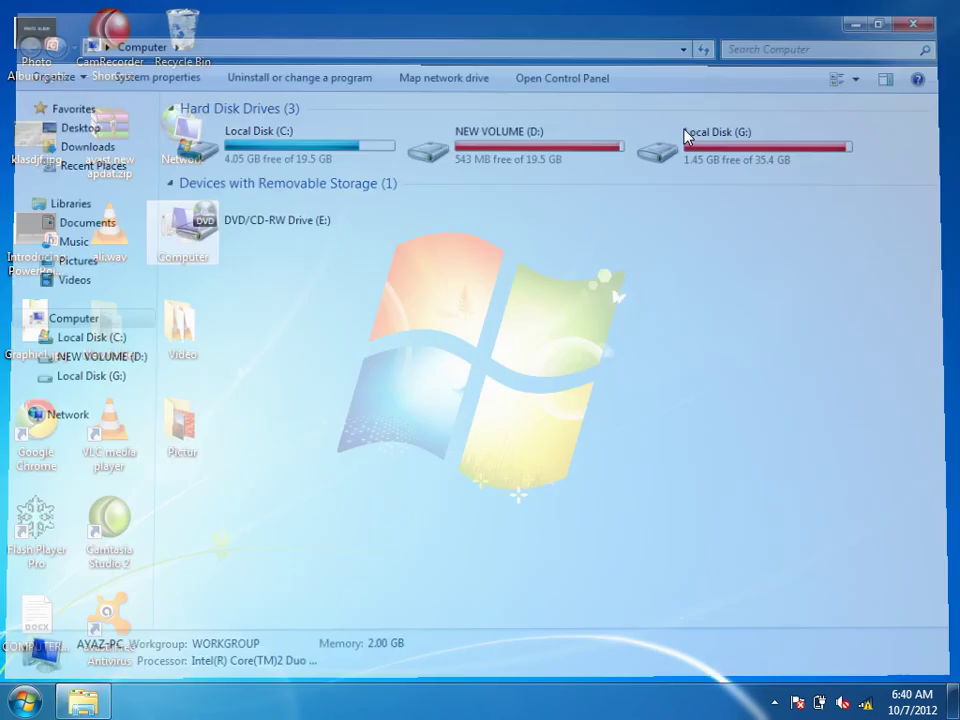
{"action": "left_click", "coordinate": [23, 702]}
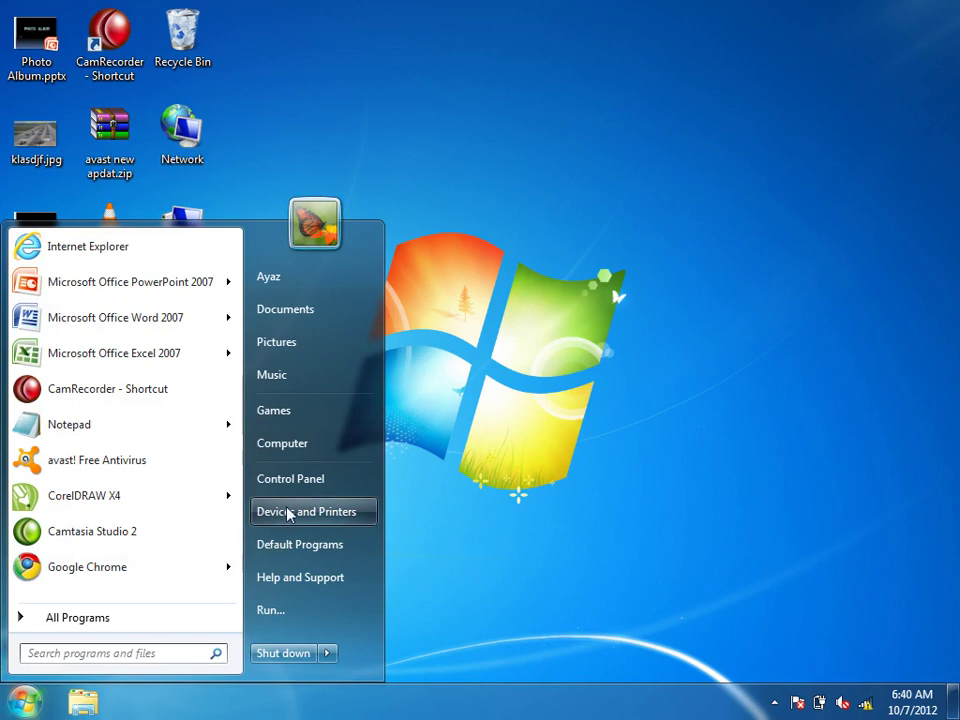
{"action": "left_click", "coordinate": [305, 447]}
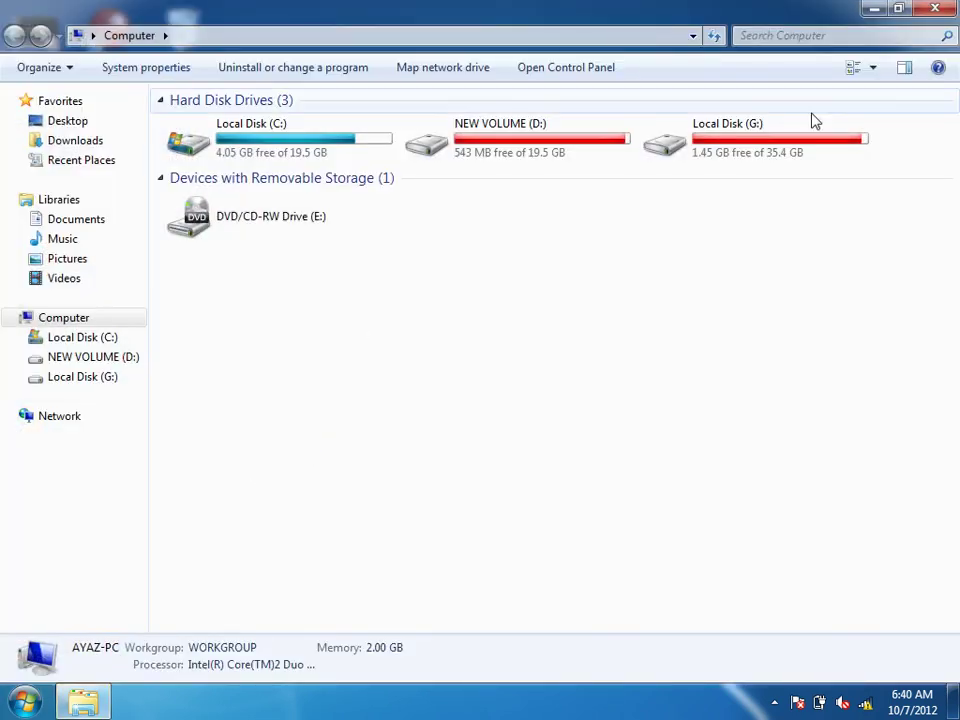
{"action": "left_click", "coordinate": [932, 9]}
Step: Open drive C: with the Run command using "c:", and close its window
{"action": "key", "text": "super"}
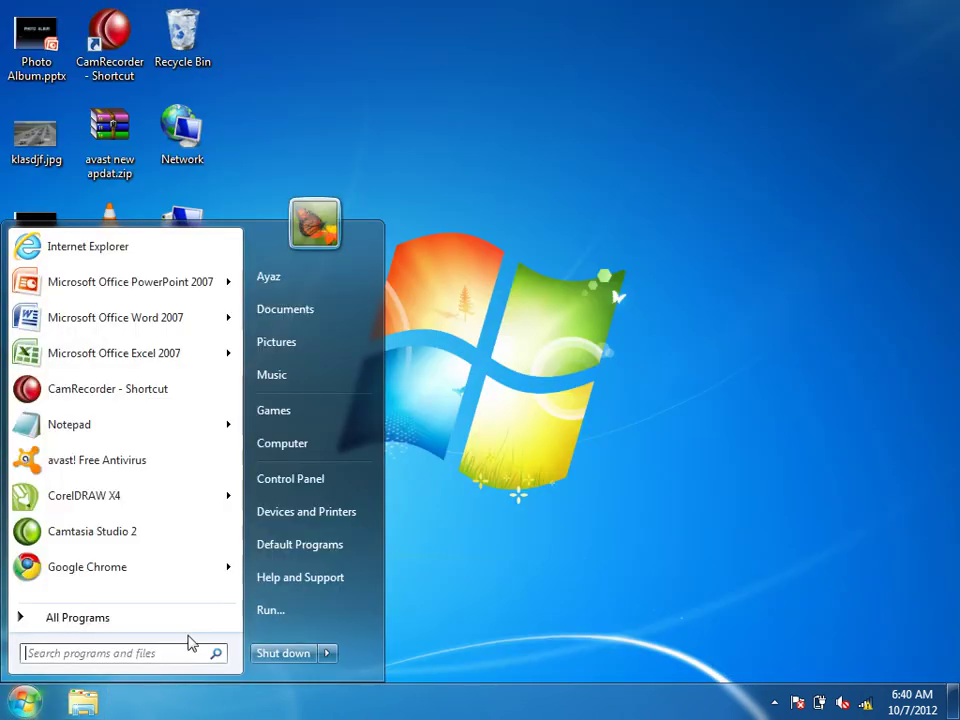
{"action": "left_click", "coordinate": [268, 617]}
{"action": "type", "text": "c"}
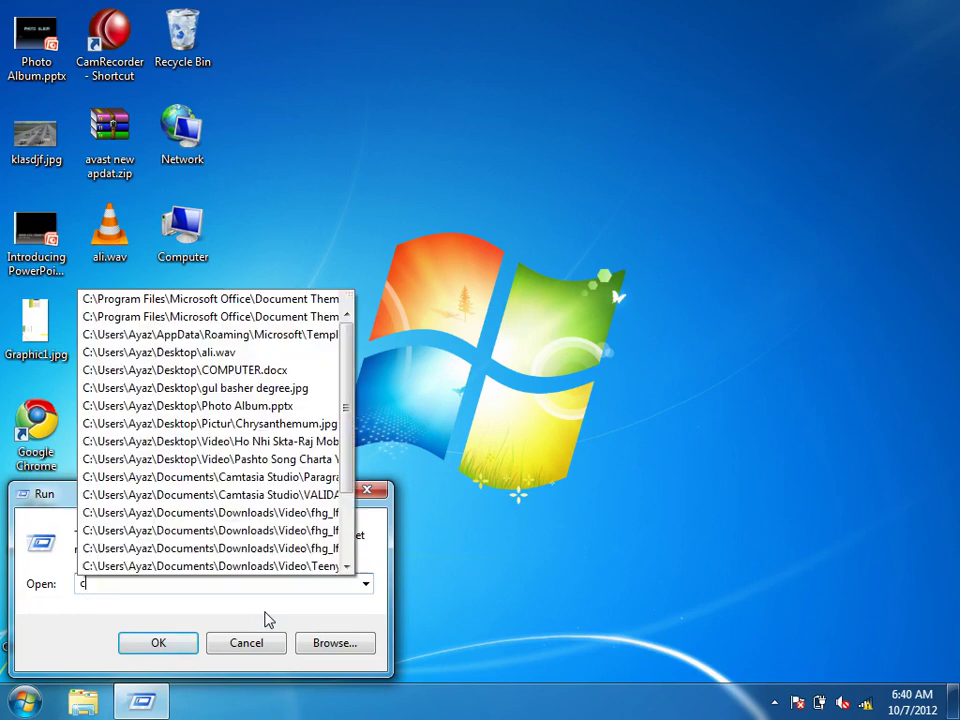
{"action": "type", "text": ":"}
{"action": "key", "text": "Return"}
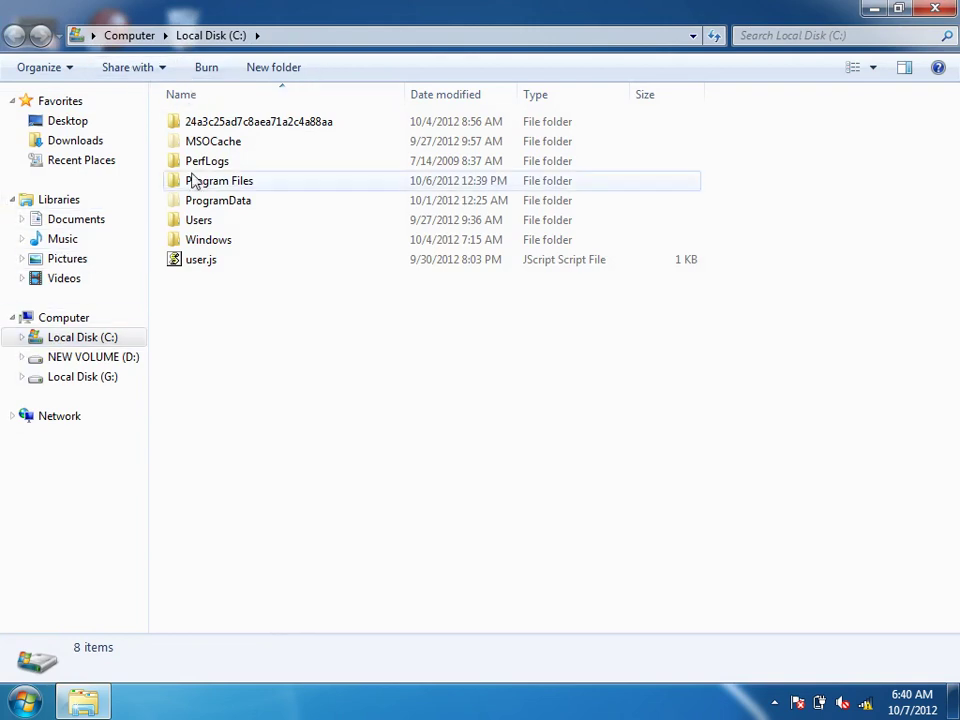
{"action": "left_click", "coordinate": [935, 8]}
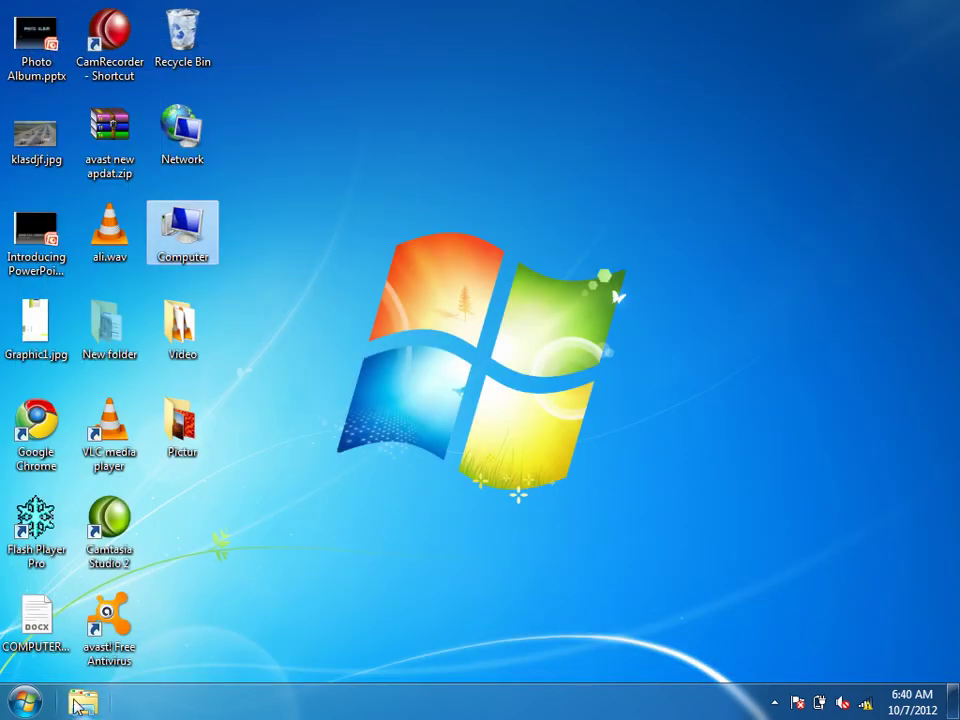
Step: Open Computer, view the contents of Local Disk (C:), and return to the drive overview
{"action": "left_click", "coordinate": [24, 702]}
{"action": "left_click", "coordinate": [310, 444]}
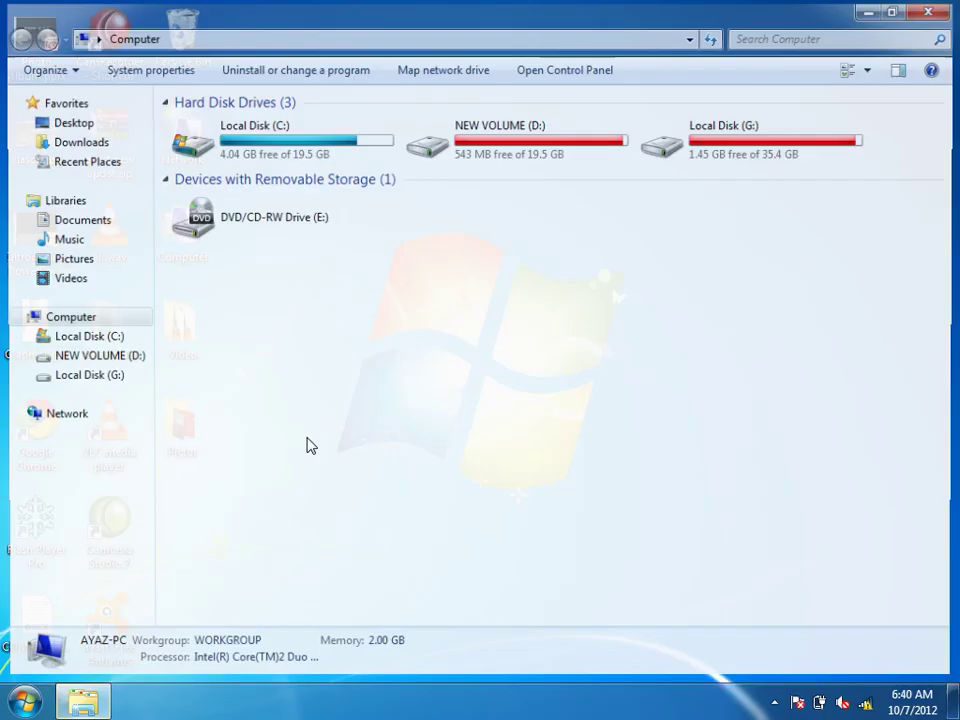
{"action": "double_click", "coordinate": [266, 134]}
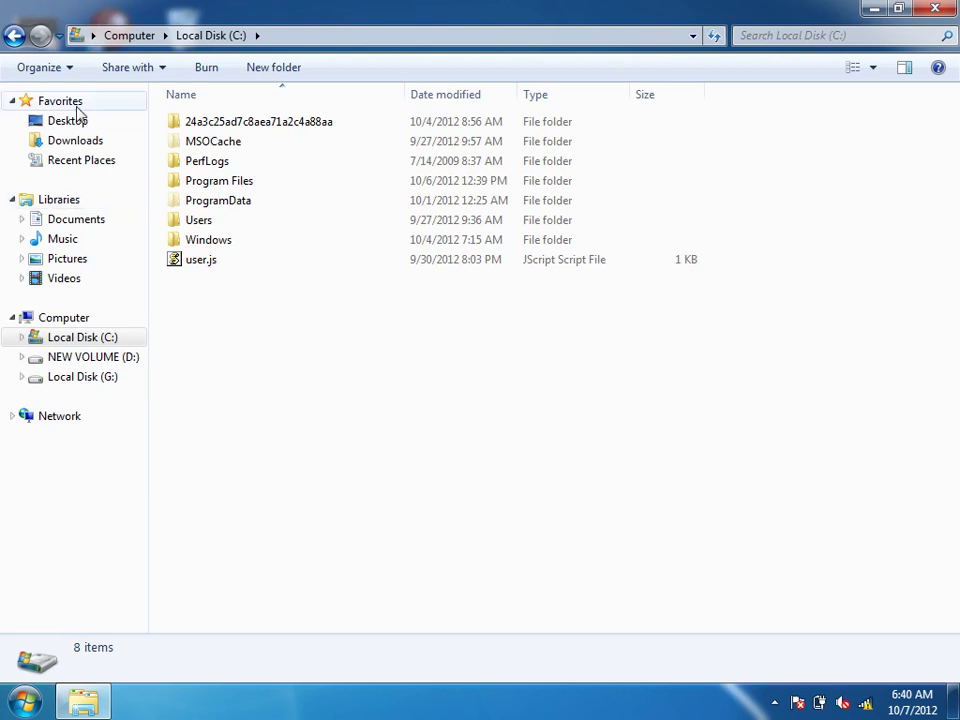
{"action": "left_click", "coordinate": [15, 35]}
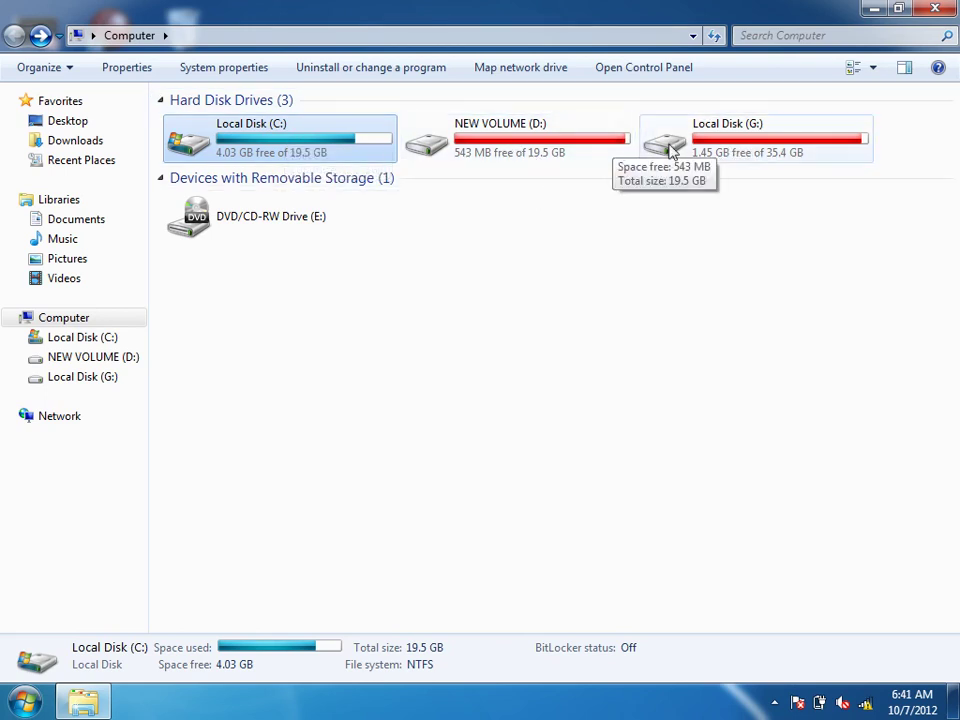
Step: View the contents of Local Disk (G:) and NEW VOLUME (D:), and close the Computer window
{"action": "double_click", "coordinate": [752, 148]}
{"action": "key", "text": "BackSpace"}
{"action": "double_click", "coordinate": [512, 150]}
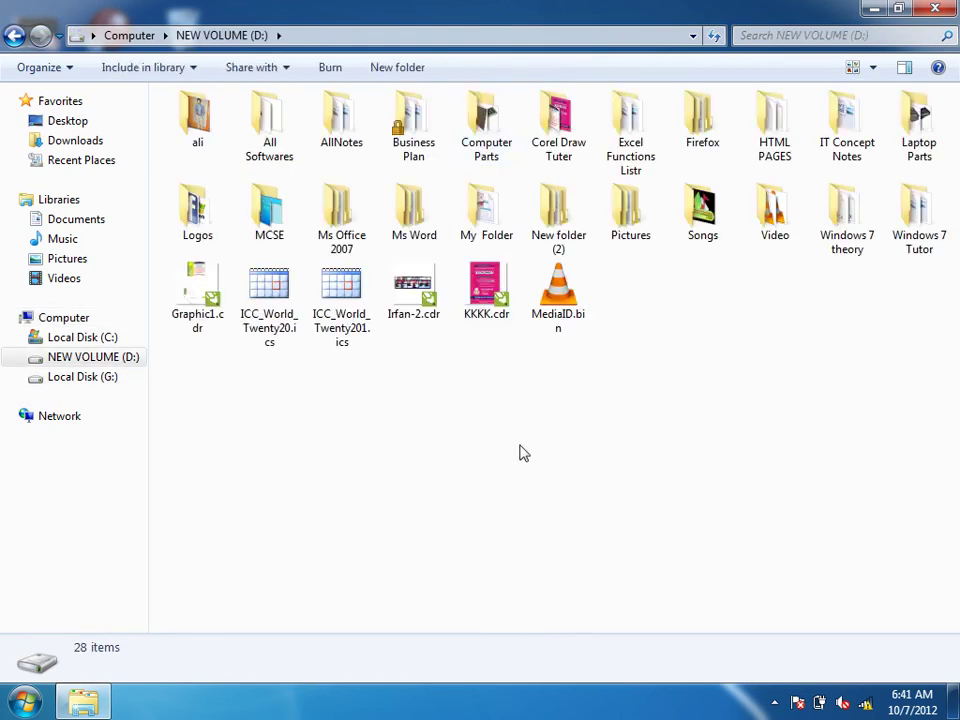
{"action": "key", "text": "BackSpace"}
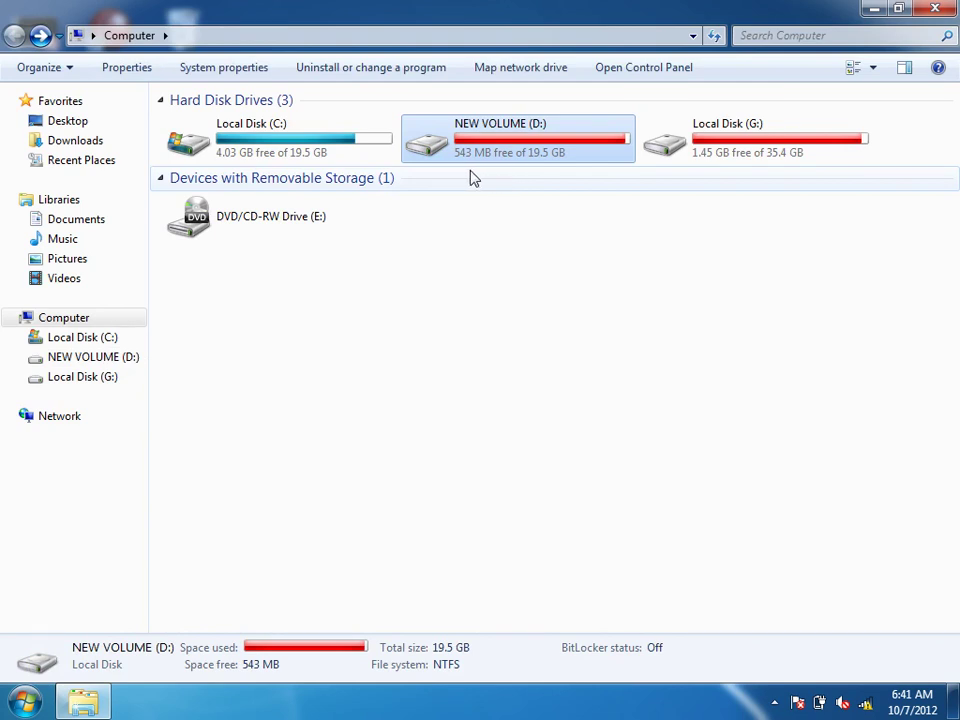
{"action": "left_click", "coordinate": [933, 12]}
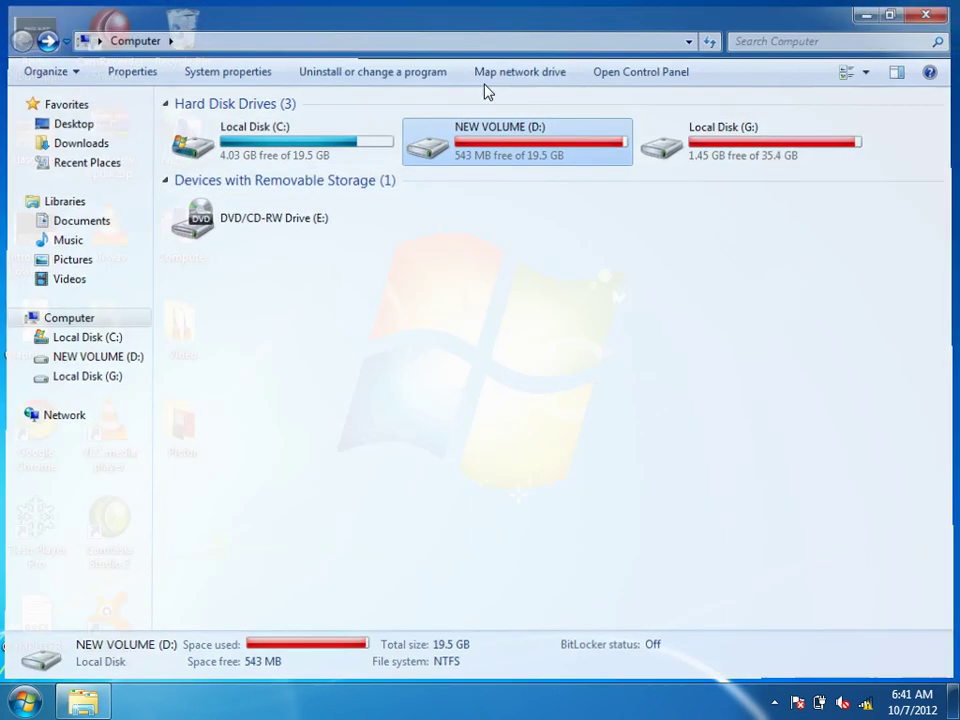
Step: Open the Games folder and launch Solitaire
{"action": "left_click", "coordinate": [24, 702]}
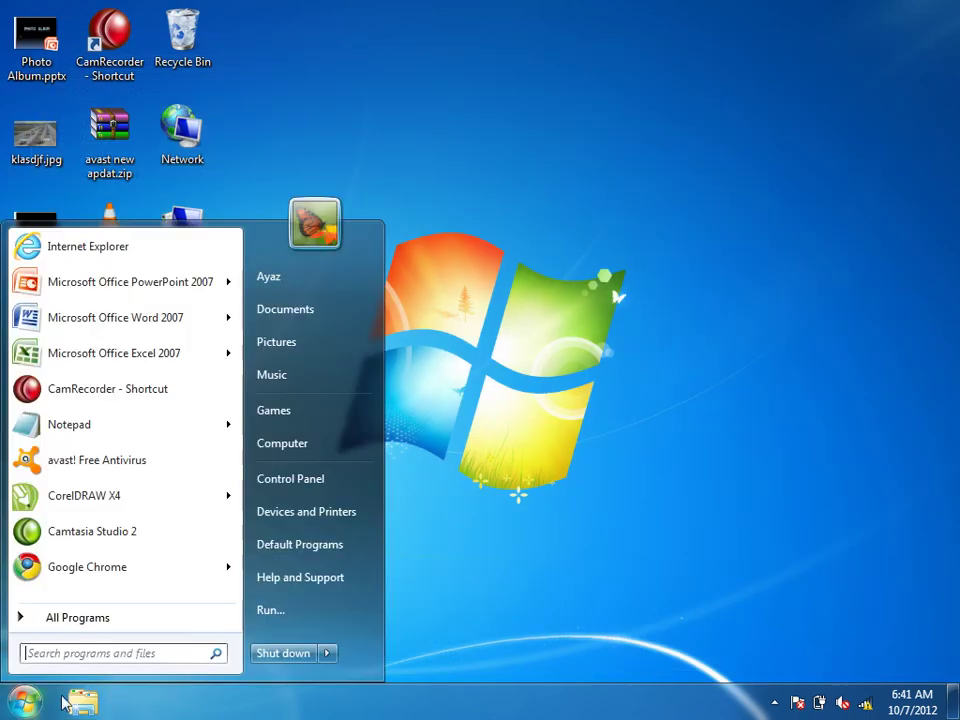
{"action": "left_click", "coordinate": [318, 424]}
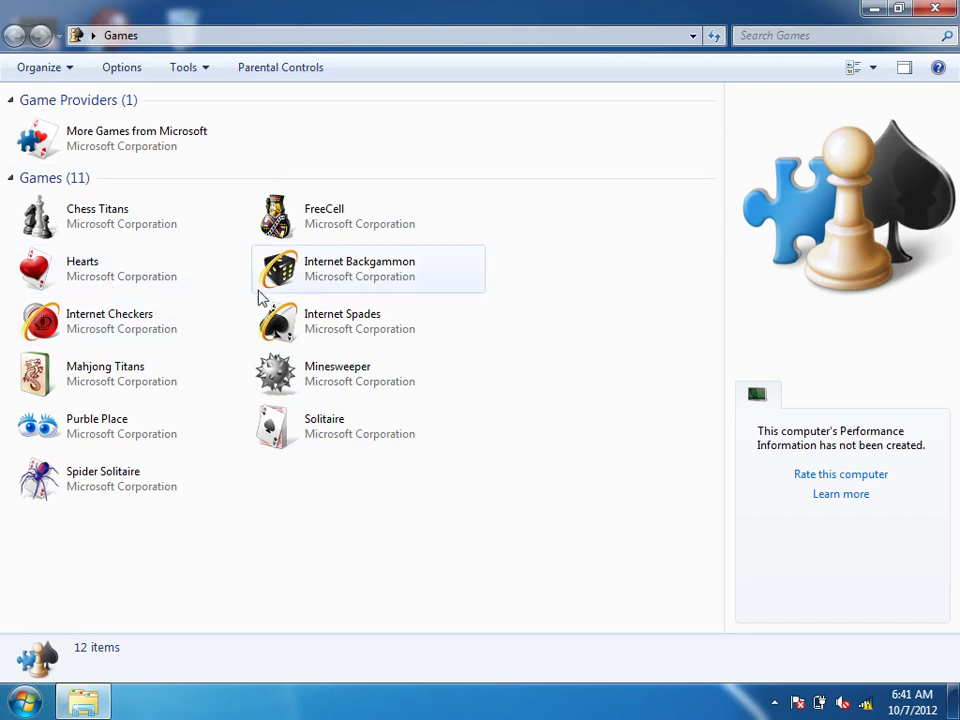
{"action": "left_click", "coordinate": [295, 432]}
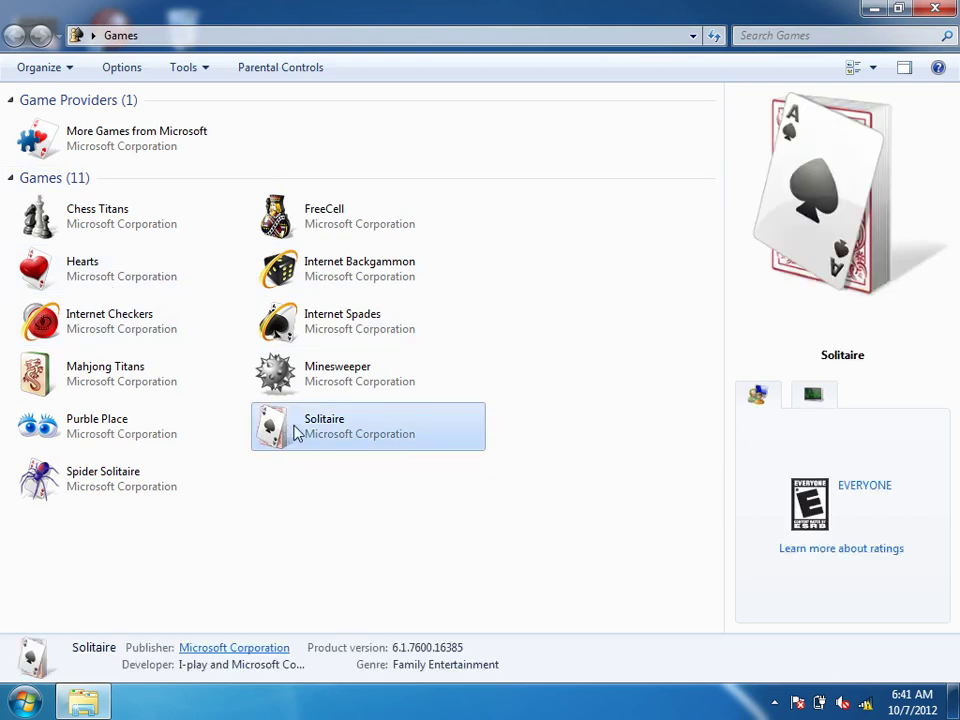
{"action": "double_click", "coordinate": [295, 432]}
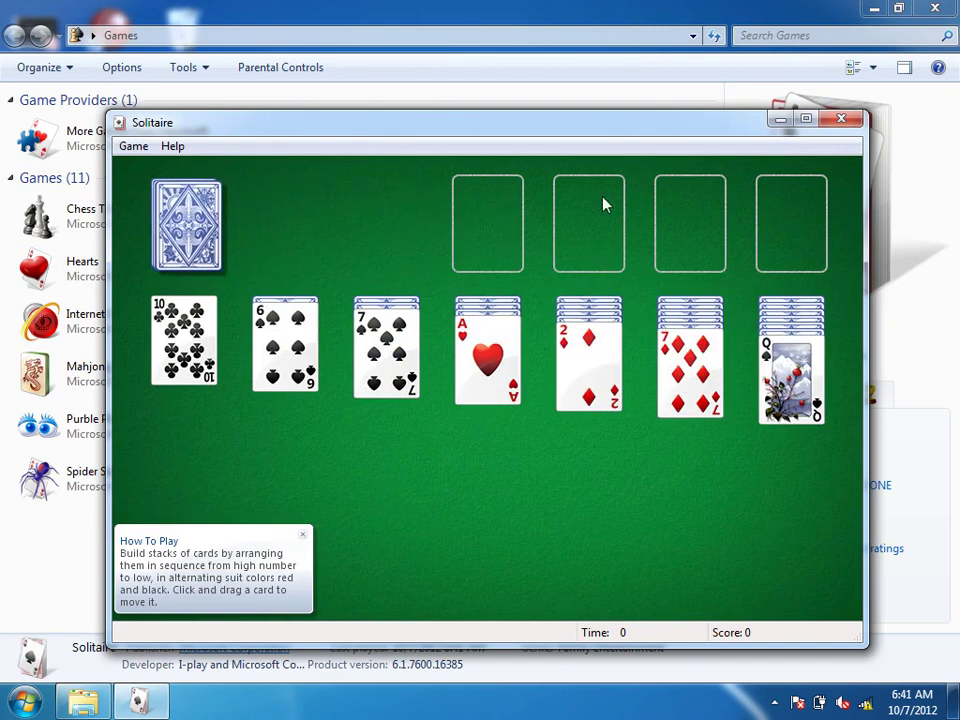
Step: Try a few Solitaire moves, including sending the ace of hearts to a home stack, and quit without saving the game
{"action": "left_click", "coordinate": [305, 352]}
{"action": "left_click_drag", "start_coordinate": [286, 334], "coordinate": [150, 350]}
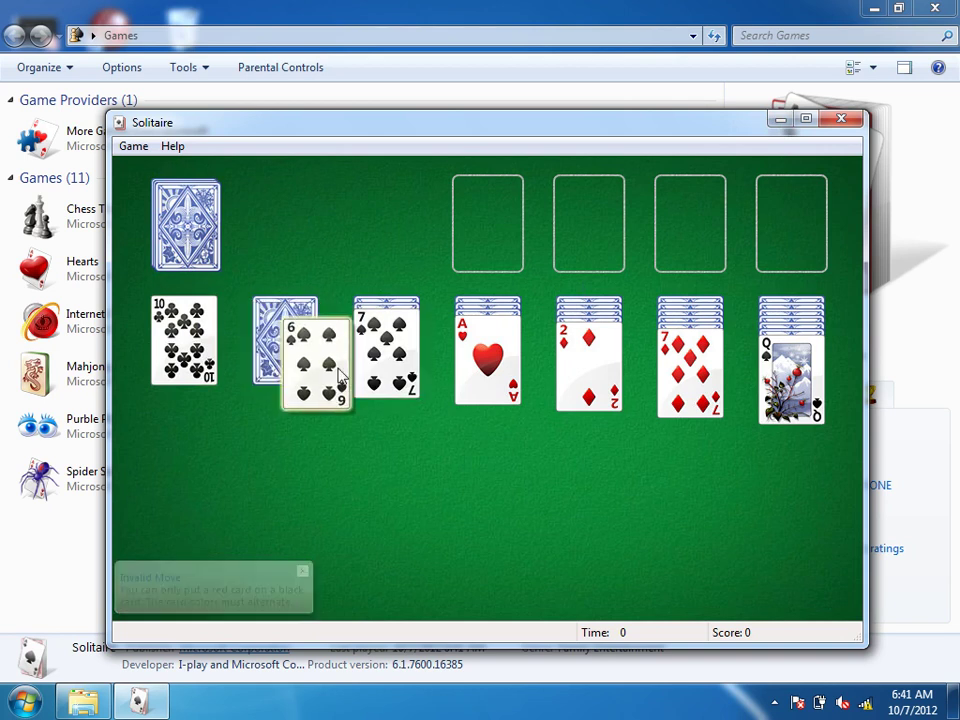
{"action": "double_click", "coordinate": [500, 335]}
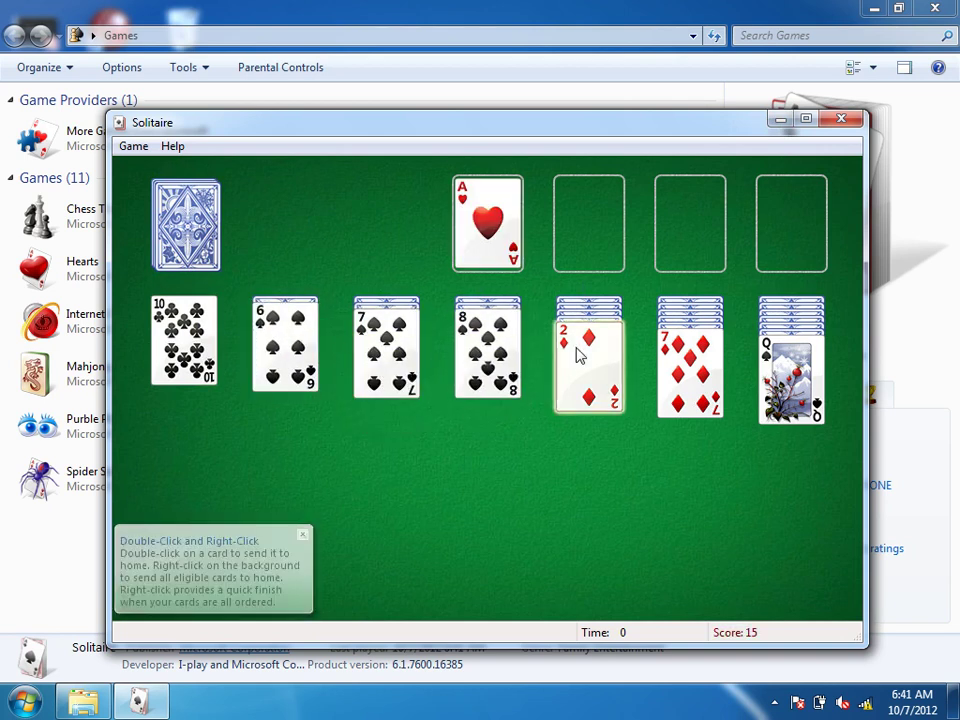
{"action": "left_click_drag", "start_coordinate": [490, 350], "coordinate": [594, 358]}
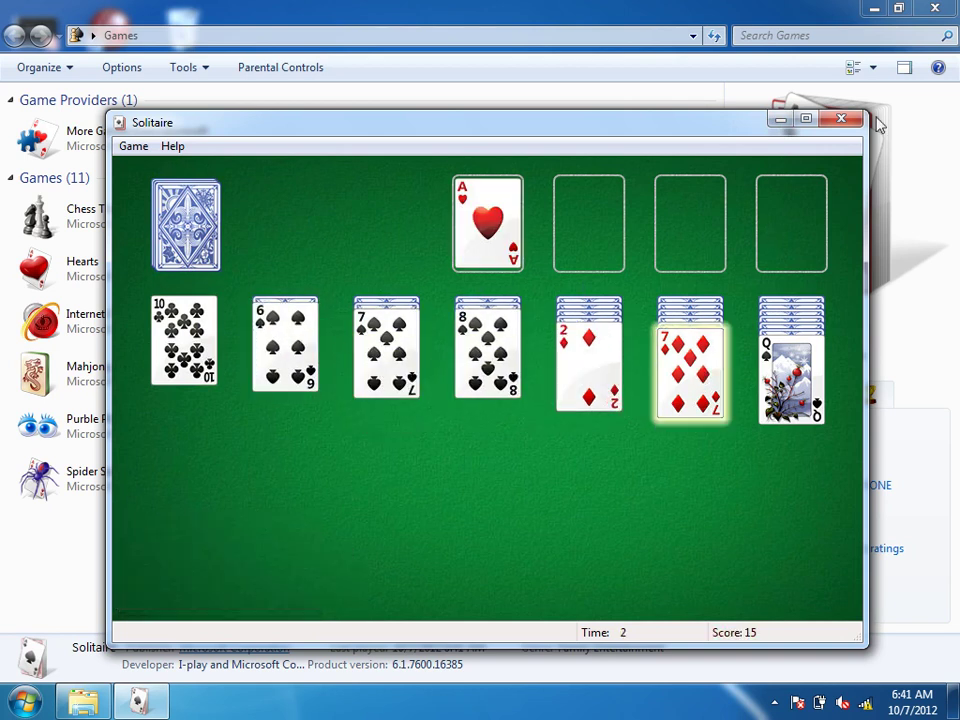
{"action": "left_click", "coordinate": [843, 120]}
{"action": "left_click", "coordinate": [538, 399]}
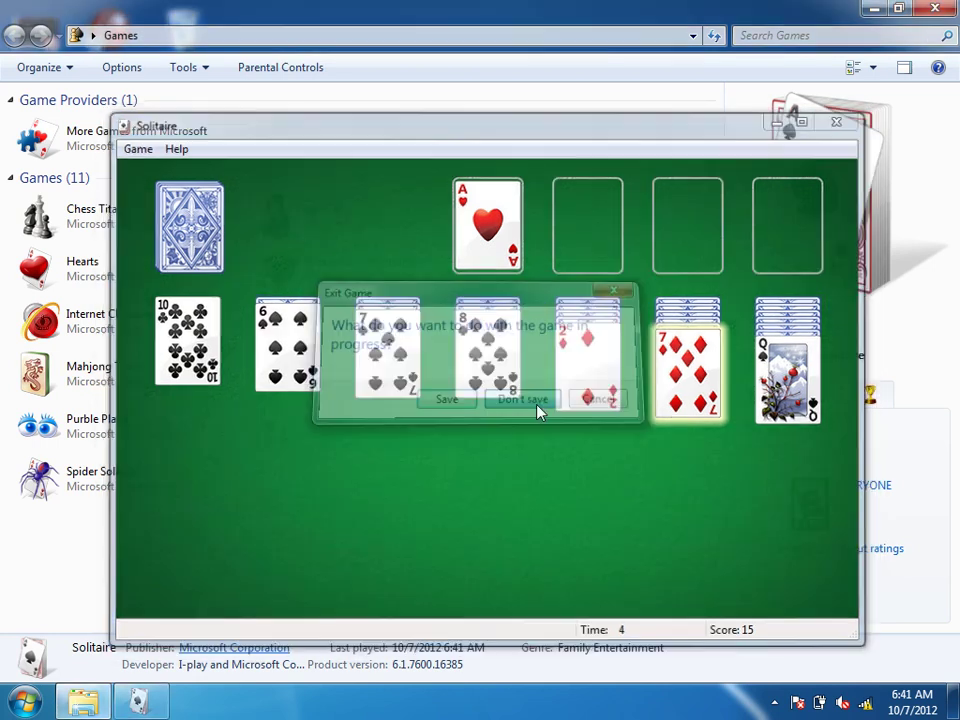
Step: Launch FreeCell and try some moves, placing the 7 of spades, 9 of clubs and 10 of spades in free cells
{"action": "left_click", "coordinate": [300, 230]}
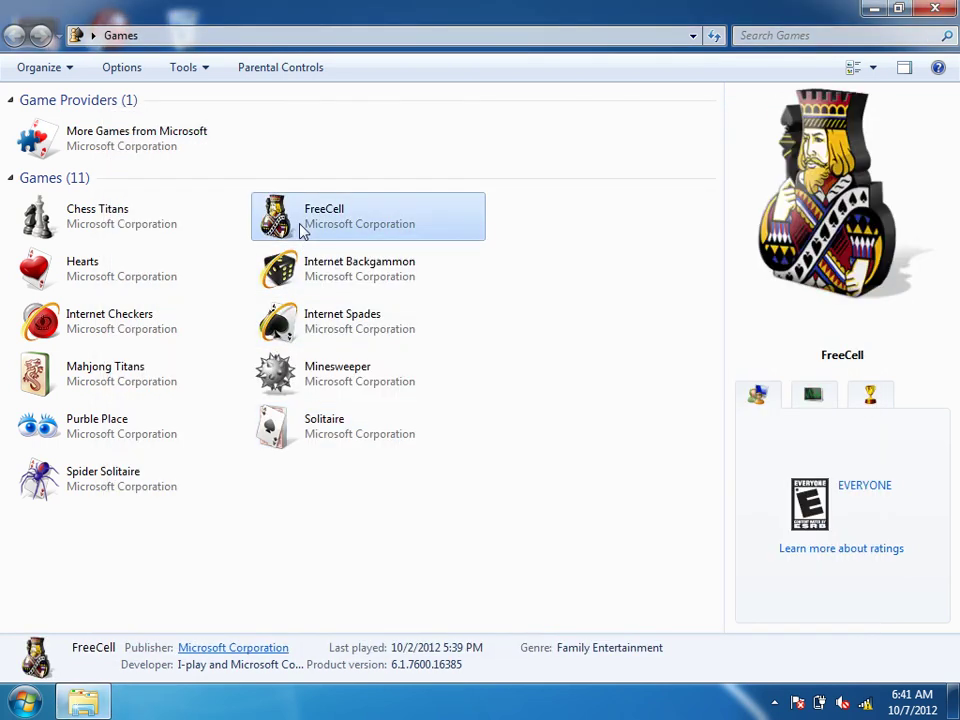
{"action": "double_click", "coordinate": [300, 230]}
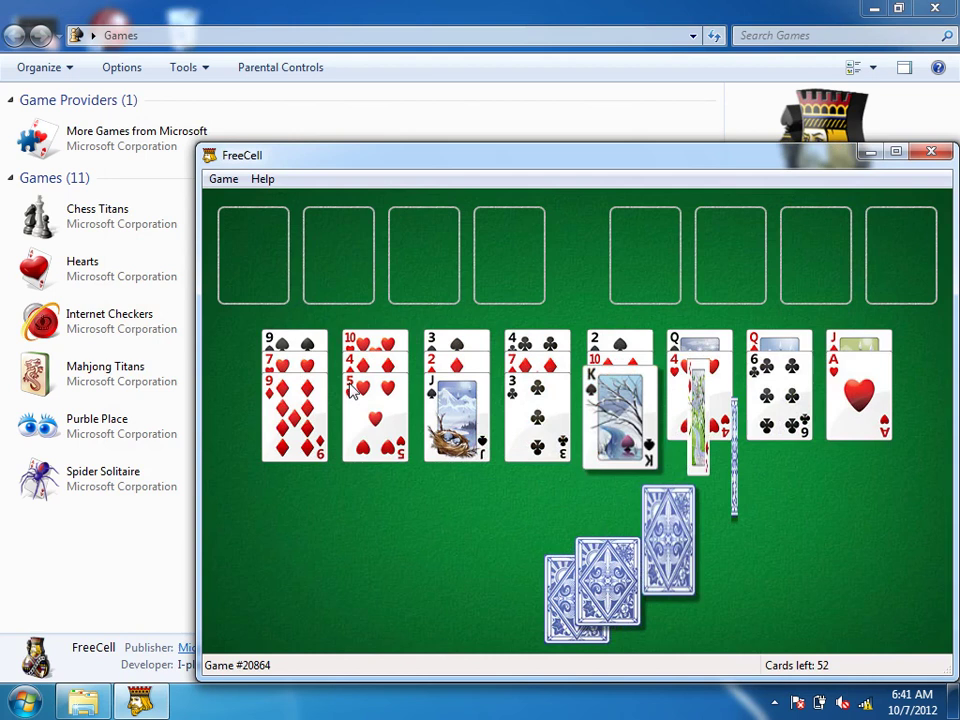
{"action": "left_click_drag", "start_coordinate": [377, 502], "coordinate": [300, 495]}
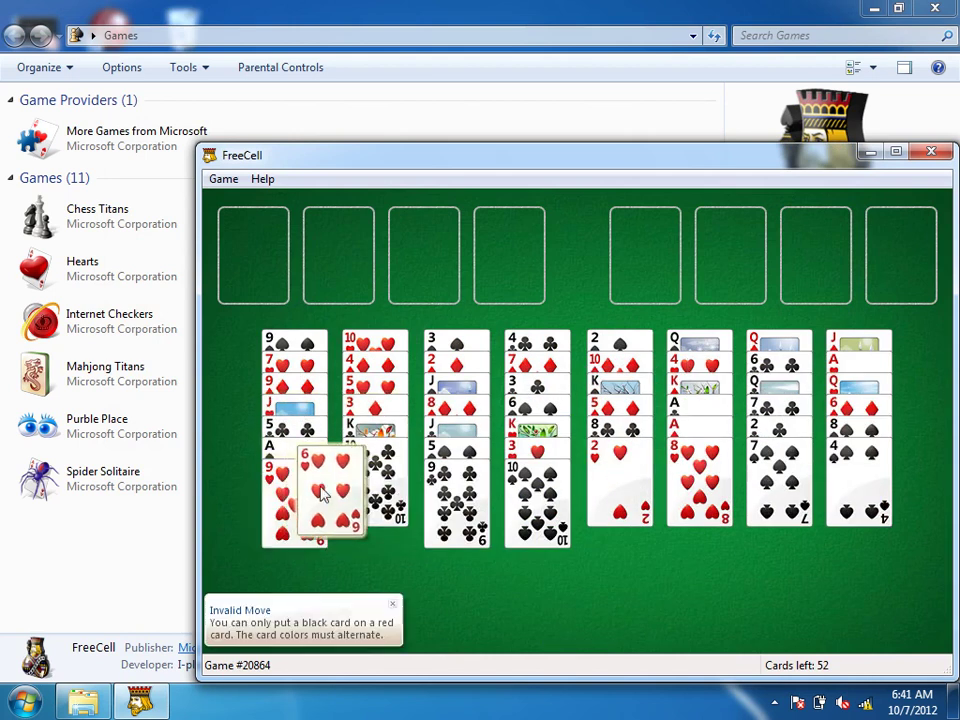
{"action": "left_click_drag", "start_coordinate": [401, 497], "coordinate": [537, 495]}
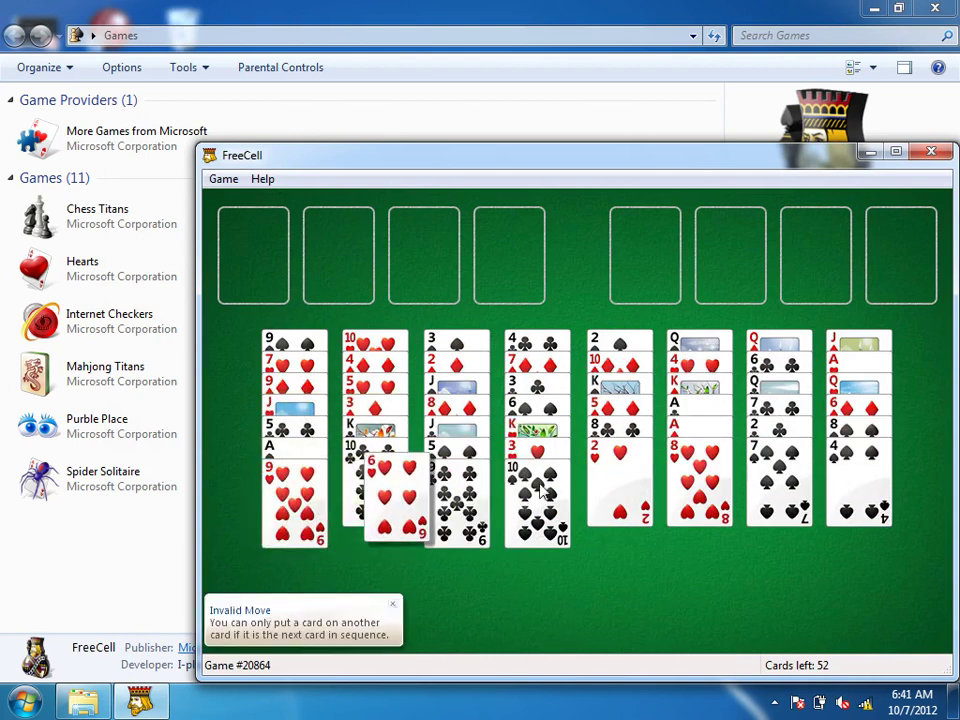
{"action": "double_click", "coordinate": [780, 460]}
{"action": "double_click", "coordinate": [456, 500]}
{"action": "left_click_drag", "start_coordinate": [551, 540], "coordinate": [424, 255]}
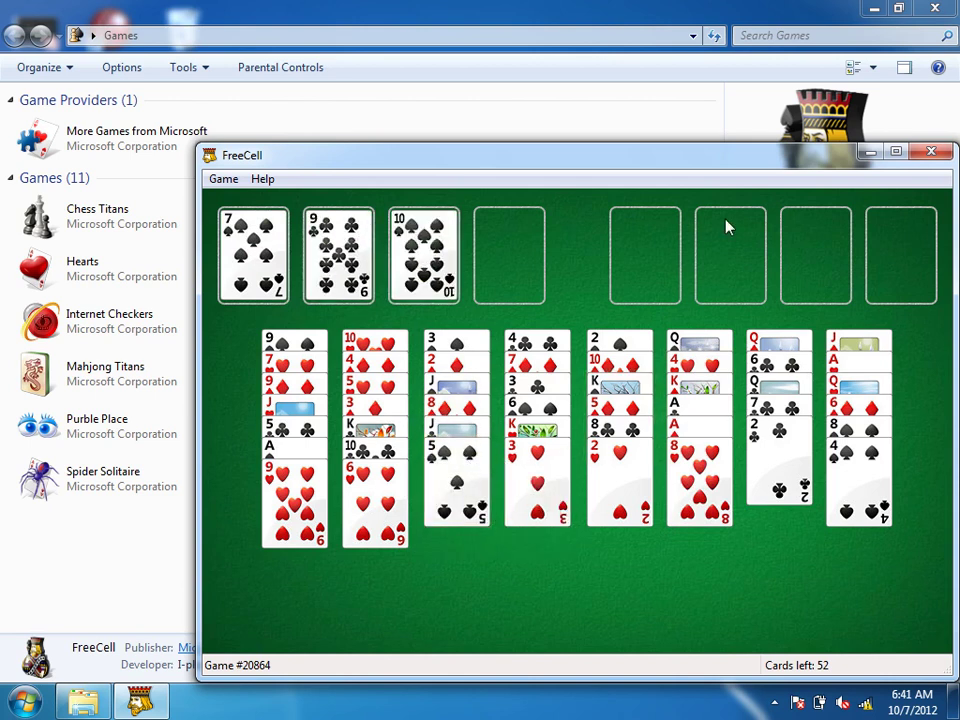
Step: Place the 9 of hearts in the remaining free cell and quit FreeCell without saving the game
{"action": "left_click", "coordinate": [373, 483]}
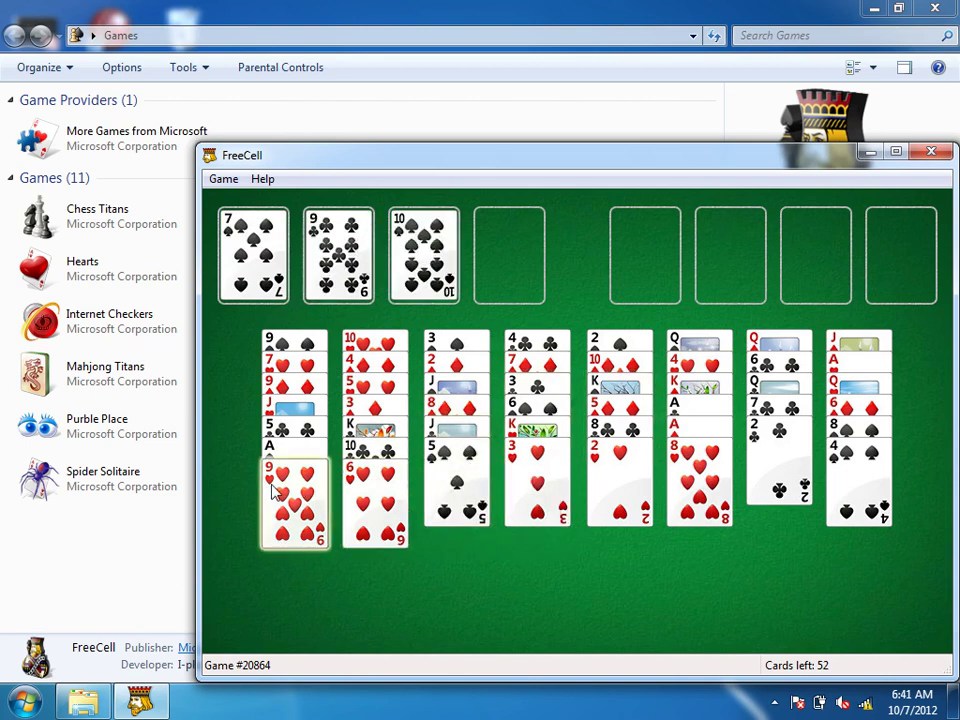
{"action": "double_click", "coordinate": [283, 490]}
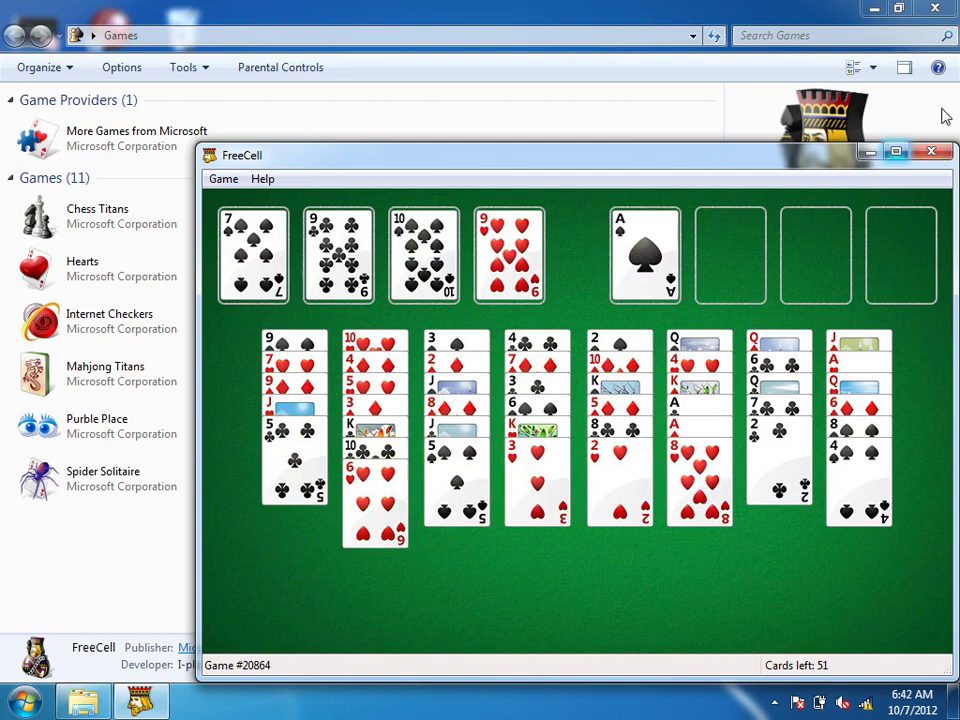
{"action": "left_click", "coordinate": [931, 152]}
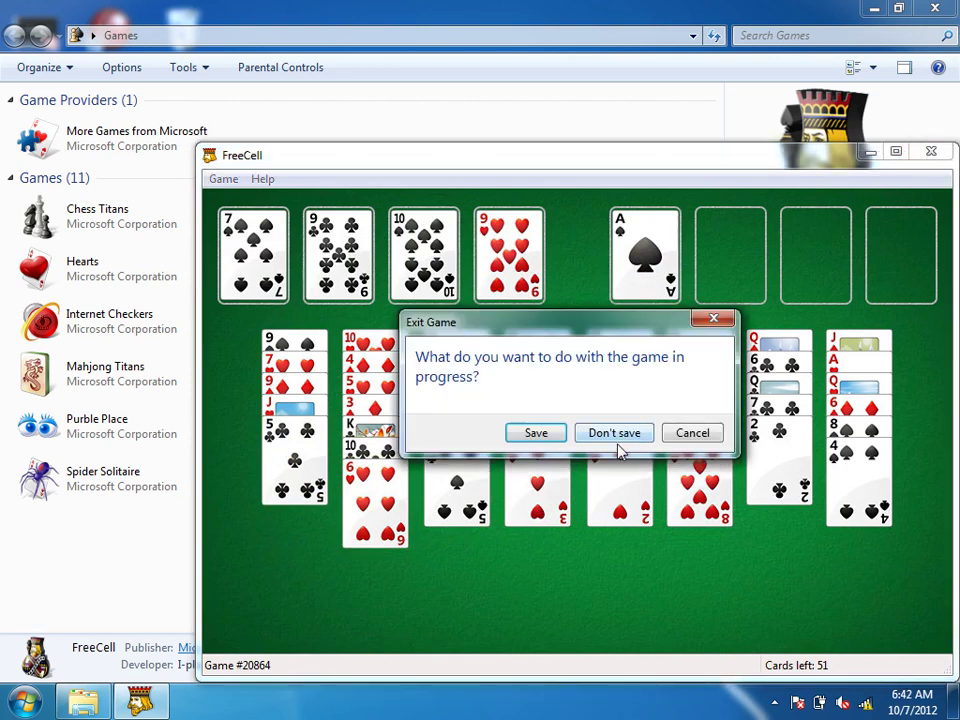
{"action": "left_click", "coordinate": [628, 443]}
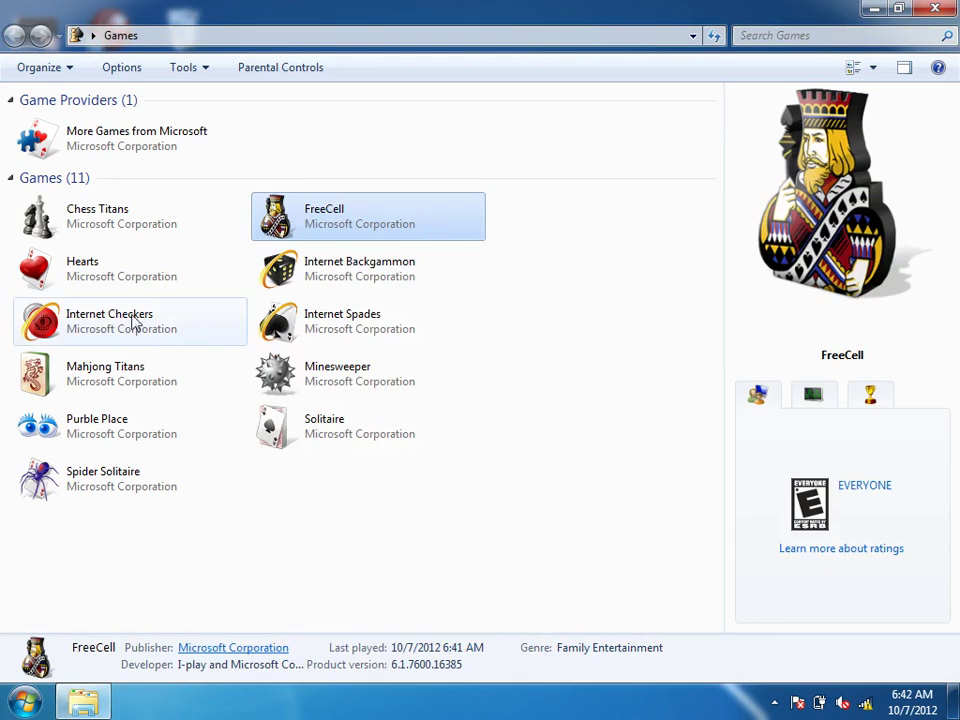
Step: Launch Hearts, select the 5 of diamonds as a card to pass, and quit without saving the game
{"action": "left_click", "coordinate": [90, 270]}
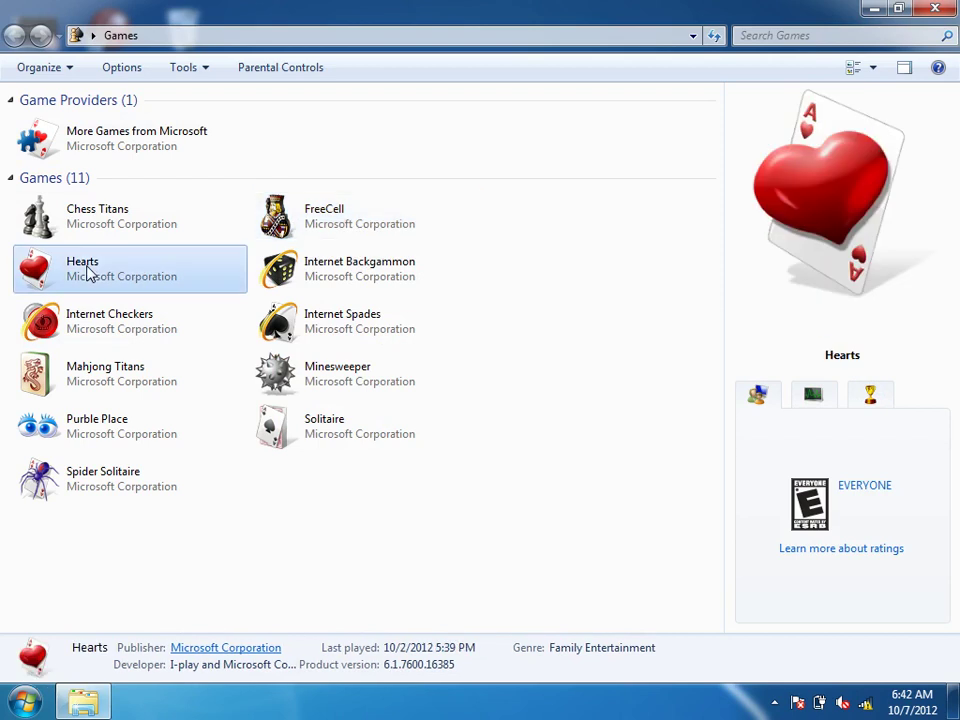
{"action": "double_click", "coordinate": [90, 270]}
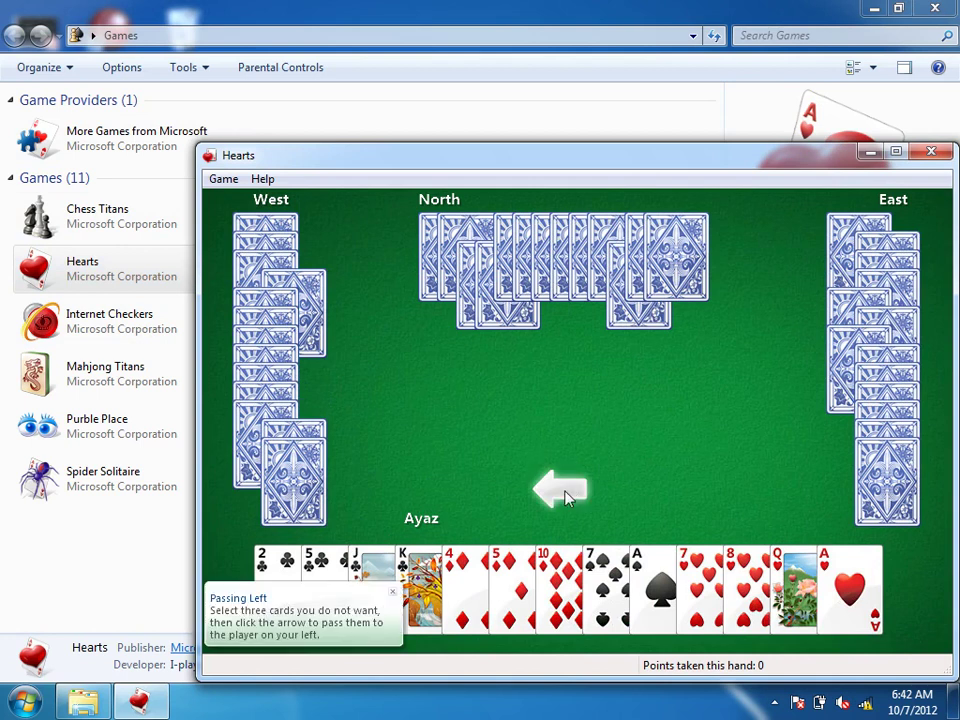
{"action": "left_click", "coordinate": [527, 585]}
{"action": "left_click", "coordinate": [930, 152]}
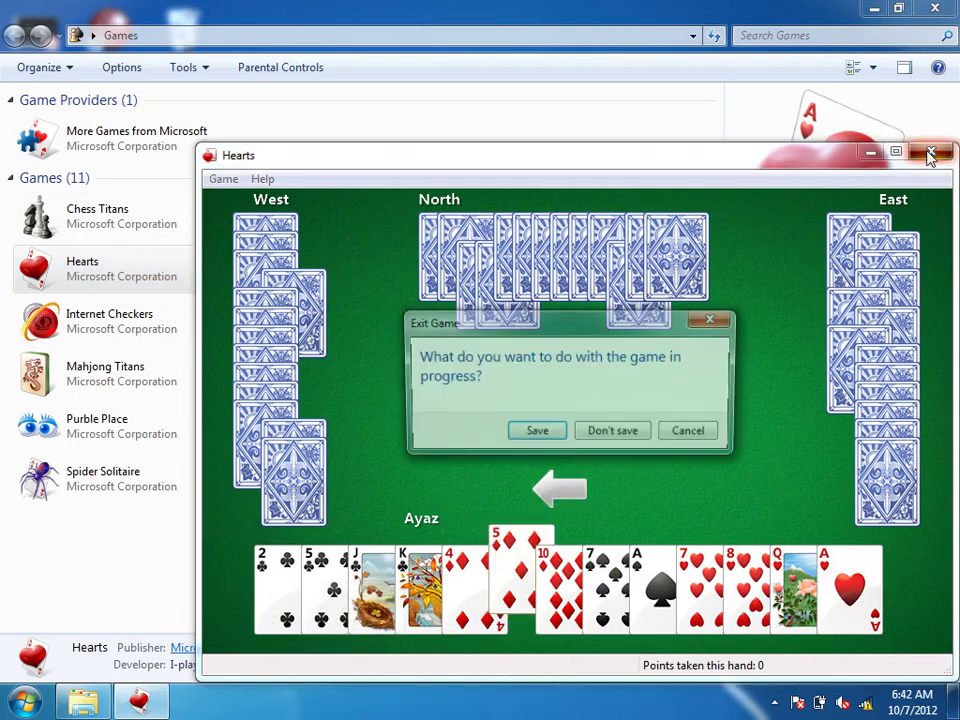
{"action": "left_click", "coordinate": [632, 437]}
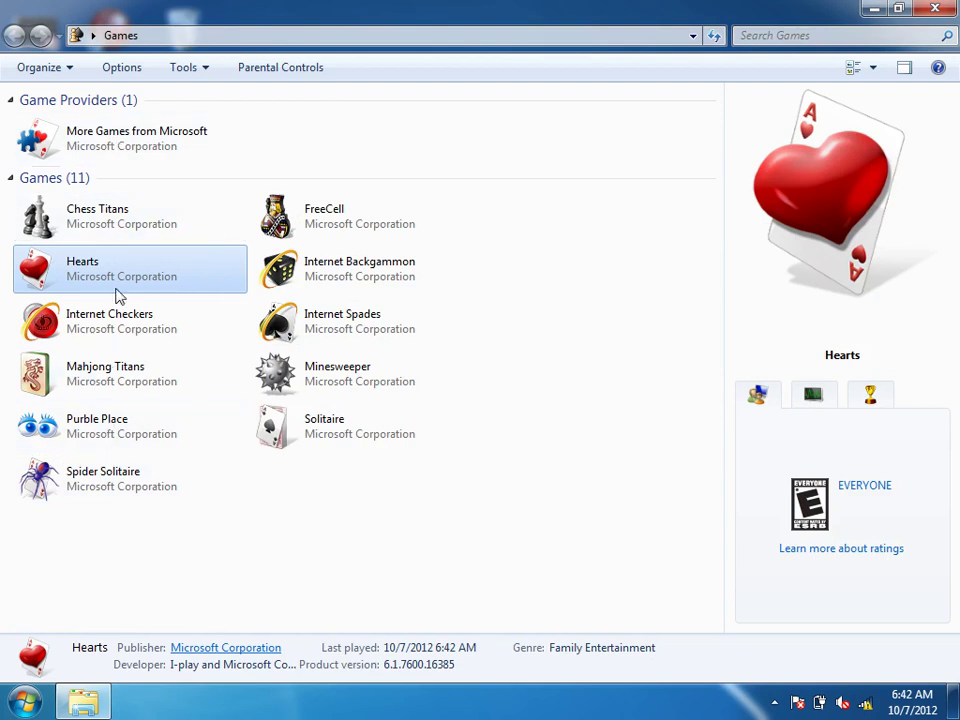
Step: Launch Spider Solitaire, dismiss the difficulty selection, and close both the game and the Games folder
{"action": "left_click", "coordinate": [97, 478]}
{"action": "double_click", "coordinate": [99, 478]}
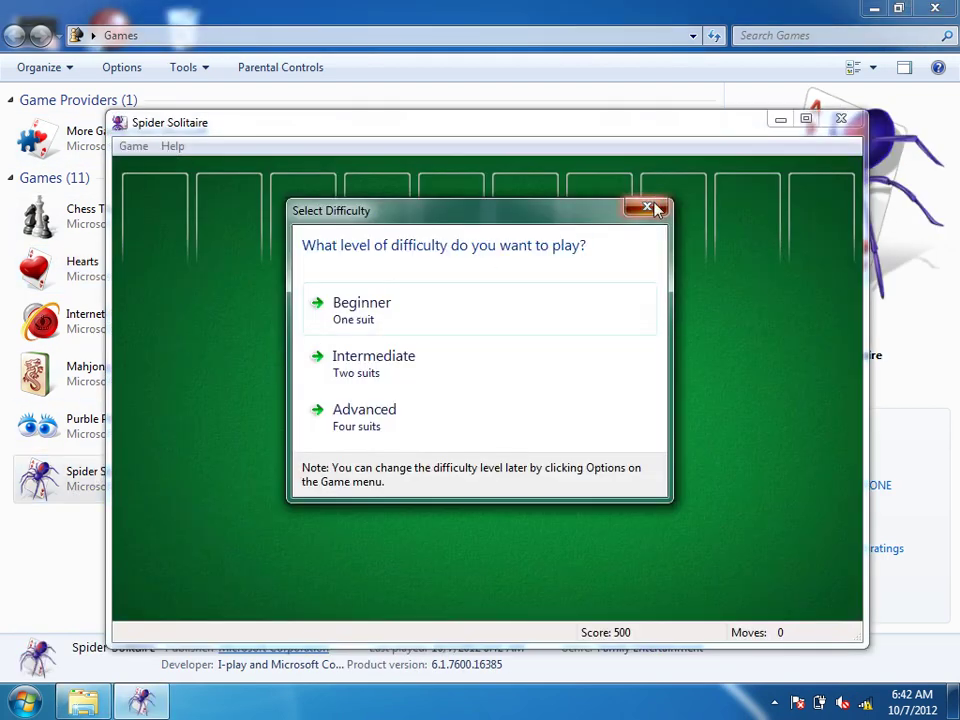
{"action": "left_click", "coordinate": [646, 208]}
{"action": "left_click", "coordinate": [850, 125]}
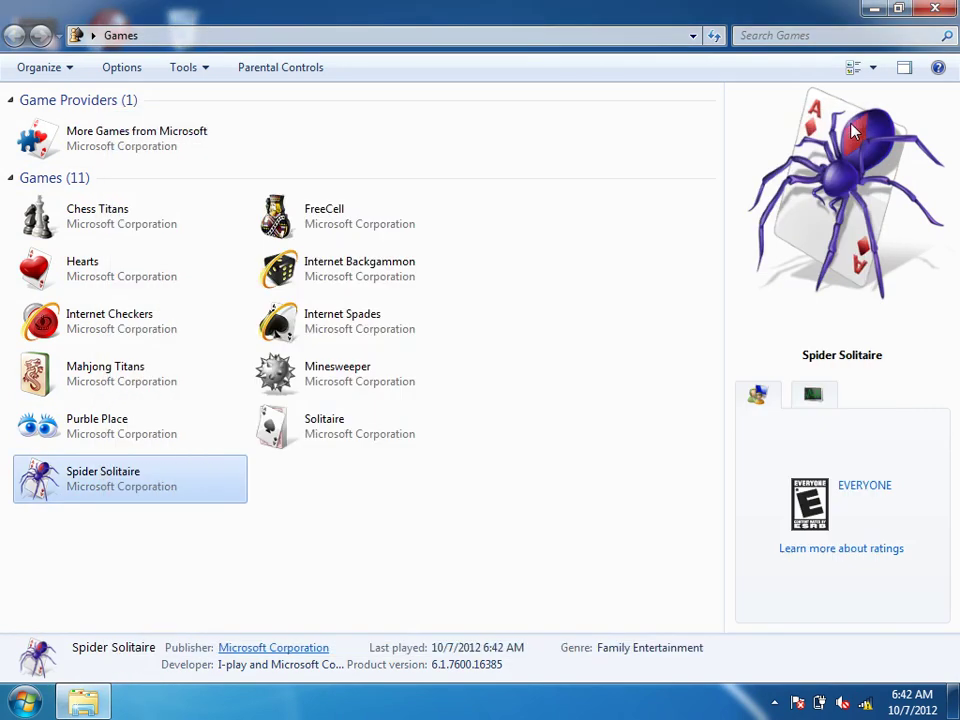
{"action": "left_click", "coordinate": [935, 8]}
Step: Open the Music library and unmute the system volume
{"action": "left_click", "coordinate": [24, 702]}
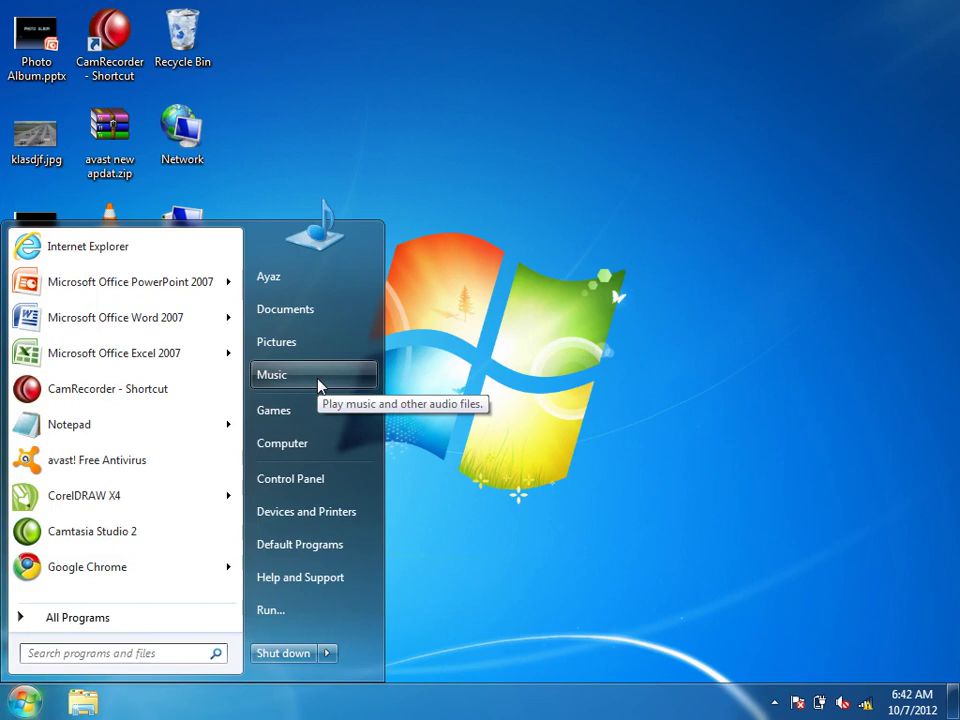
{"action": "left_click", "coordinate": [318, 386]}
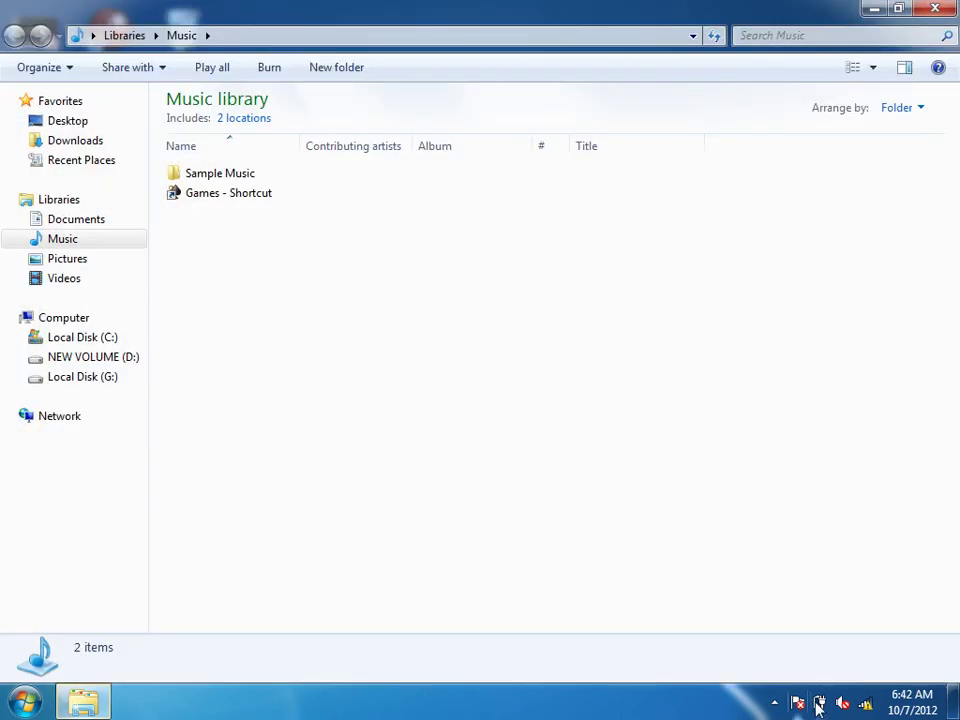
{"action": "left_click", "coordinate": [843, 704]}
{"action": "mouse_move", "coordinate": [840, 476]}
Step: Play Kalimba.mp3 from the Sample Music folder, and close the media player and the folder window
{"action": "double_click", "coordinate": [218, 177]}
{"action": "double_click", "coordinate": [215, 175]}
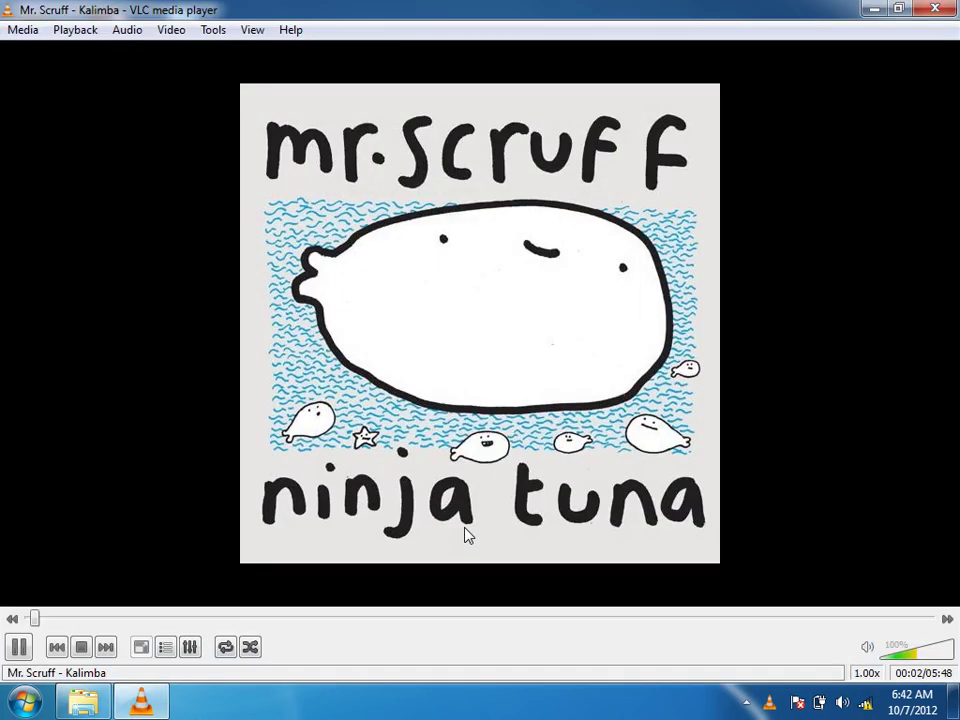
{"action": "left_click", "coordinate": [946, 10]}
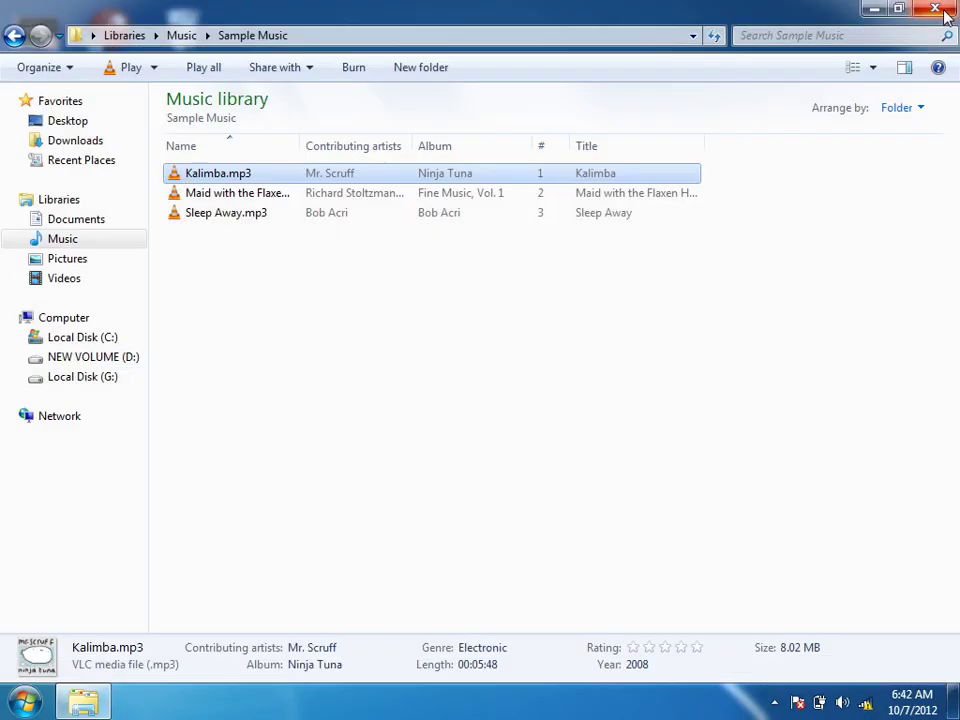
{"action": "left_click", "coordinate": [946, 12]}
{"action": "left_click", "coordinate": [24, 702]}
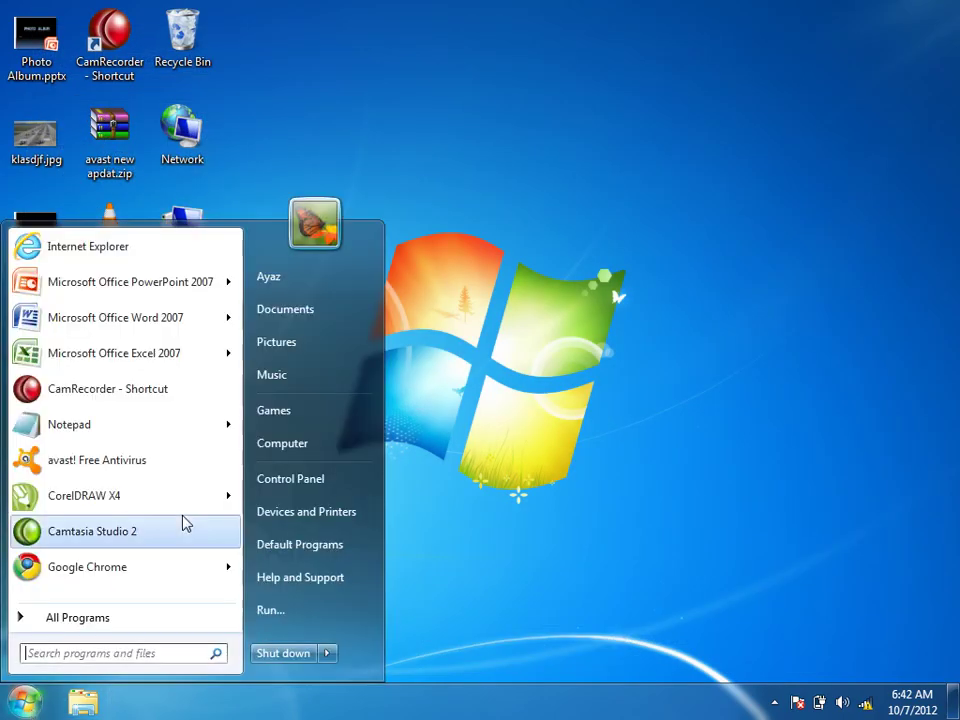
{"action": "left_click", "coordinate": [315, 341]}
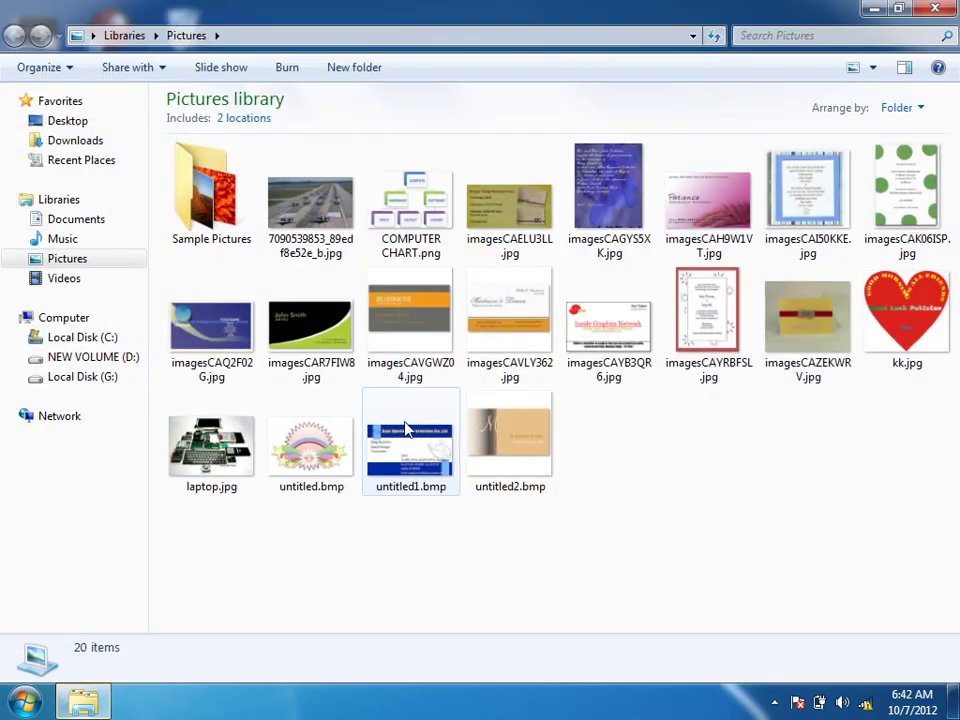
{"action": "left_click", "coordinate": [897, 10]}
{"action": "left_click", "coordinate": [930, 11]}
Step: Open the Pictures library, view the Sample Pictures folder, and return to the library
{"action": "left_click", "coordinate": [24, 702]}
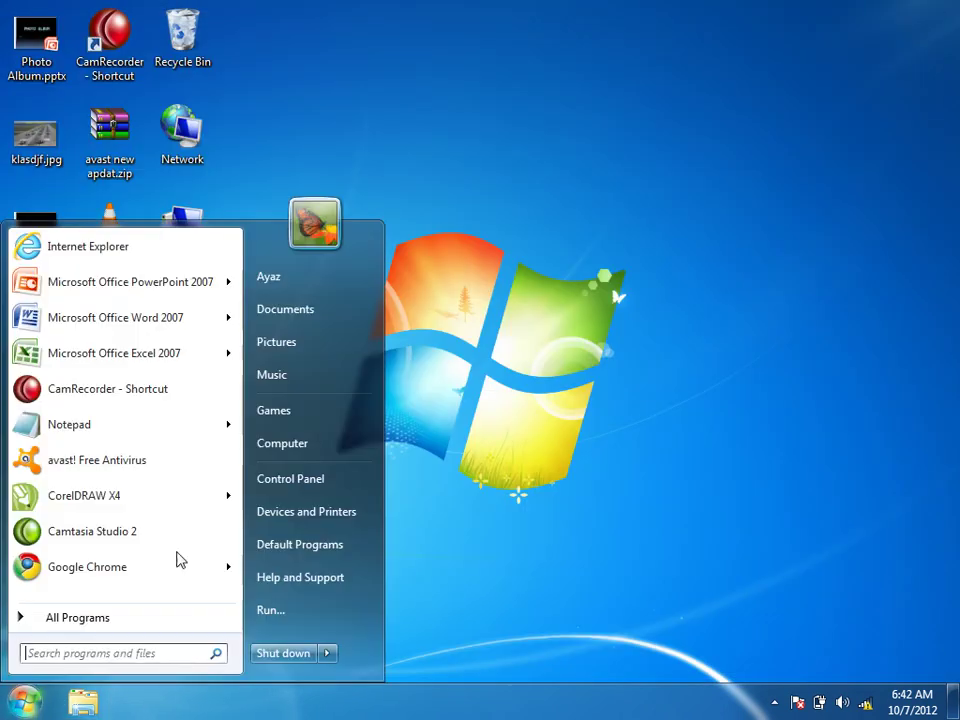
{"action": "left_click", "coordinate": [296, 359]}
{"action": "double_click", "coordinate": [199, 218]}
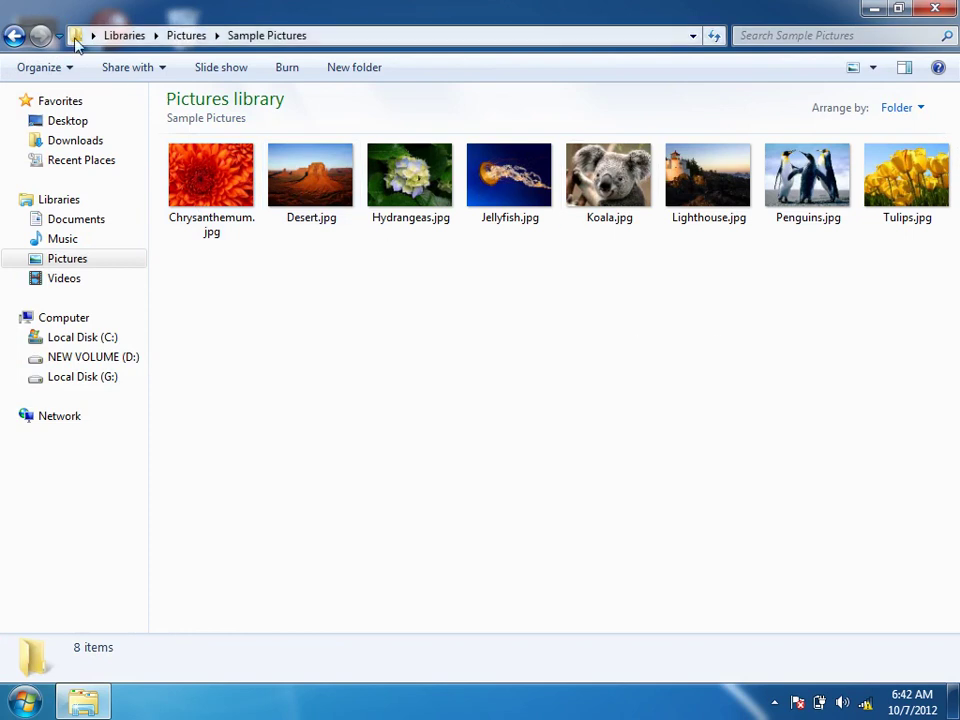
{"action": "left_click", "coordinate": [14, 35]}
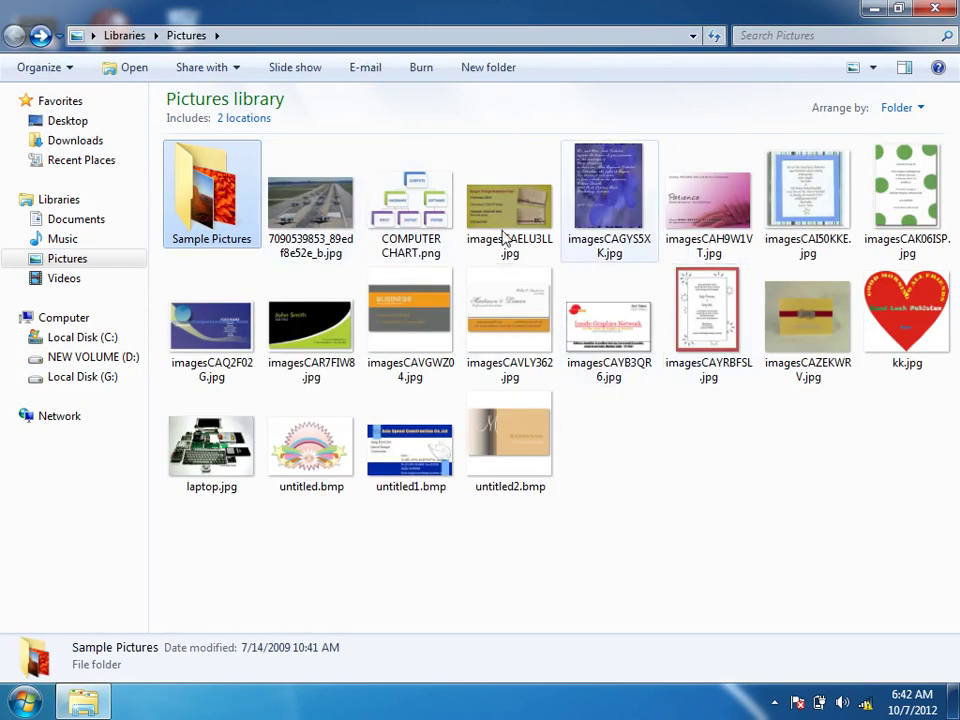
{"action": "double_click", "coordinate": [318, 205]}
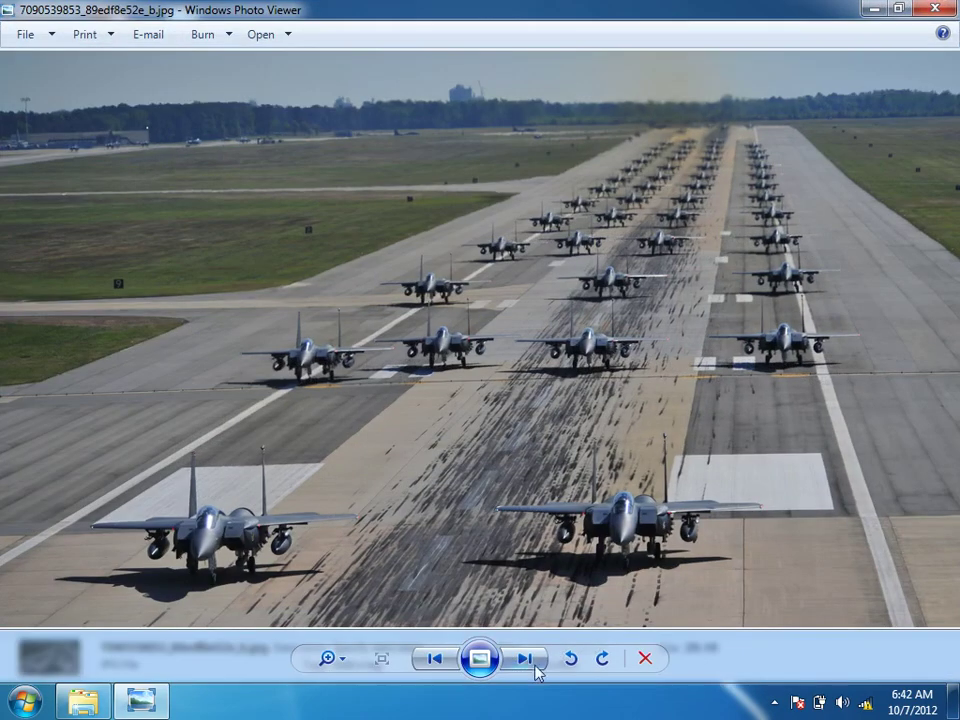
{"action": "left_click", "coordinate": [529, 662]}
{"action": "left_click", "coordinate": [529, 662]}
{"action": "left_click", "coordinate": [529, 662]}
{"action": "left_click", "coordinate": [529, 664]}
{"action": "left_click", "coordinate": [529, 662]}
{"action": "left_click", "coordinate": [529, 662]}
{"action": "left_click", "coordinate": [529, 662]}
{"action": "left_click", "coordinate": [529, 663]}
{"action": "left_click", "coordinate": [529, 662]}
{"action": "left_click", "coordinate": [529, 662]}
{"action": "left_click", "coordinate": [529, 662]}
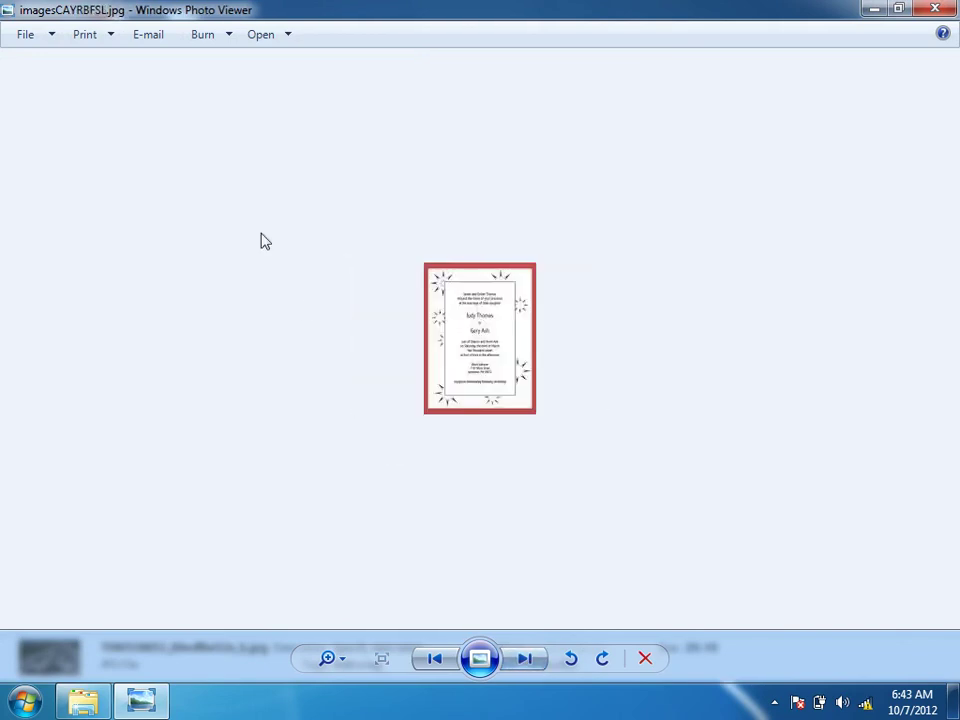
{"action": "left_click", "coordinate": [90, 36]}
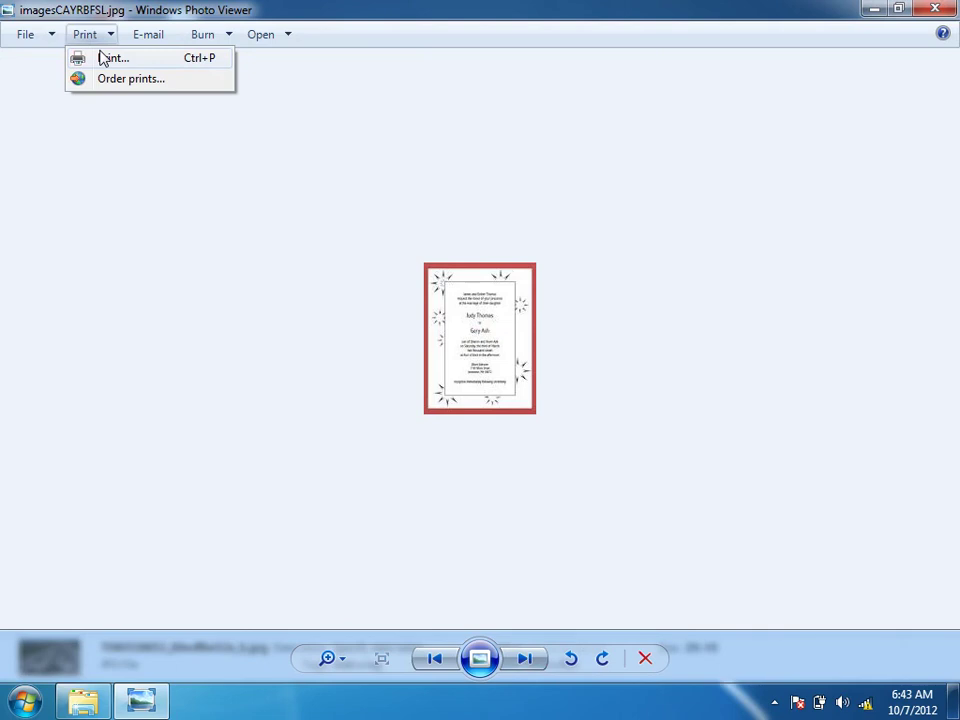
{"action": "left_click", "coordinate": [440, 660]}
{"action": "left_click", "coordinate": [440, 660]}
{"action": "left_click", "coordinate": [440, 660]}
{"action": "left_click", "coordinate": [440, 660]}
{"action": "left_click", "coordinate": [440, 660]}
{"action": "left_click", "coordinate": [440, 660]}
{"action": "left_click", "coordinate": [440, 660]}
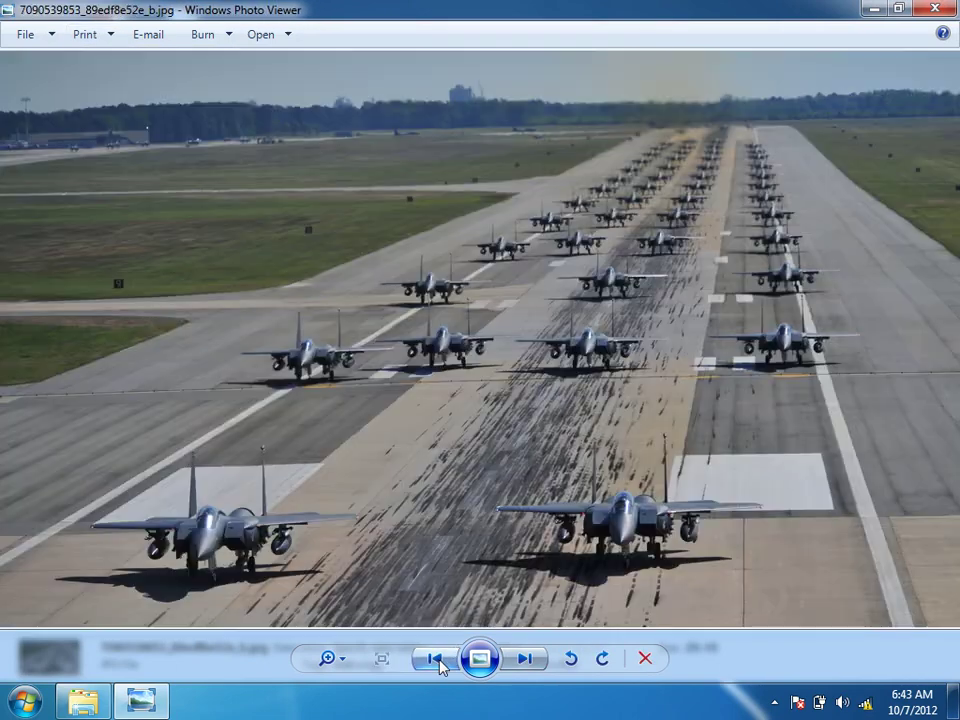
Step: Review the airfield photo's print, e-mail and burn options, cancelling the e-mail attachment dialog
{"action": "left_click", "coordinate": [88, 36]}
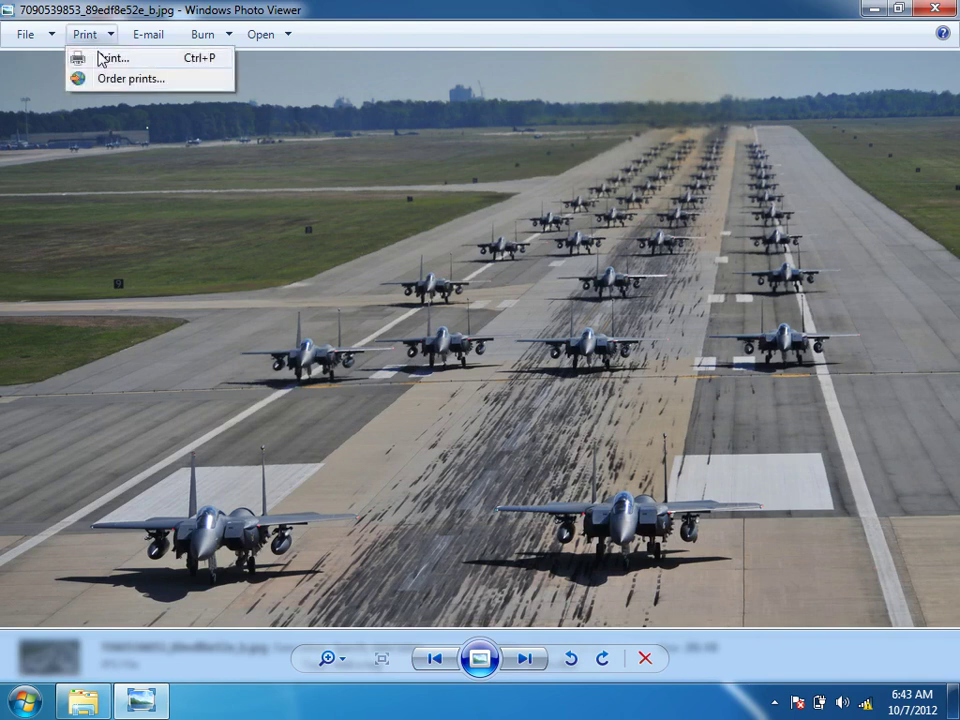
{"action": "left_click", "coordinate": [150, 36]}
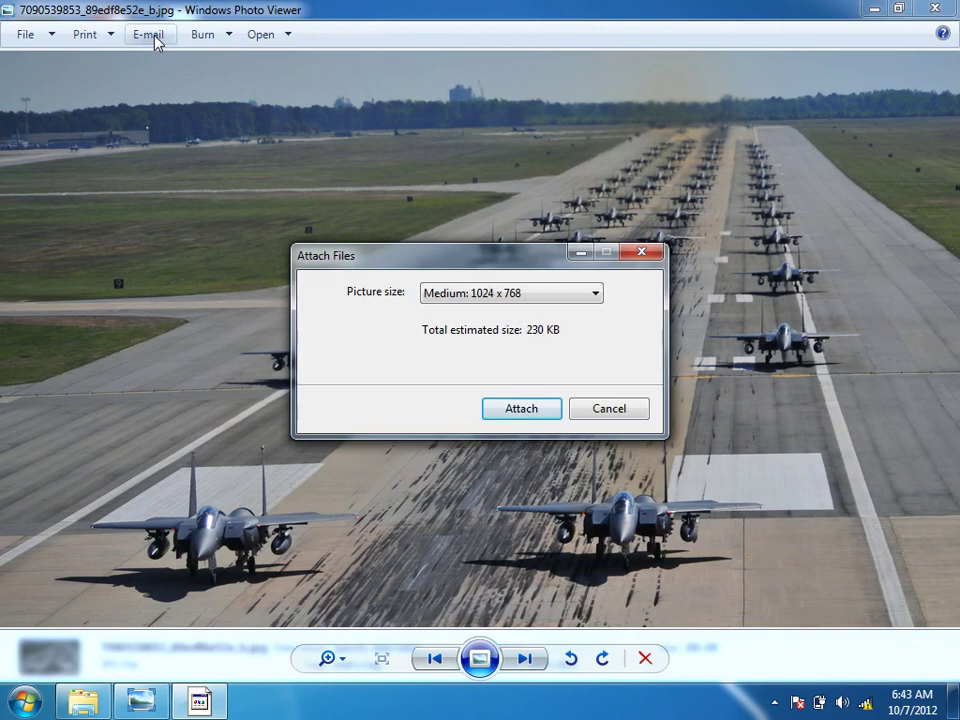
{"action": "left_click", "coordinate": [617, 410]}
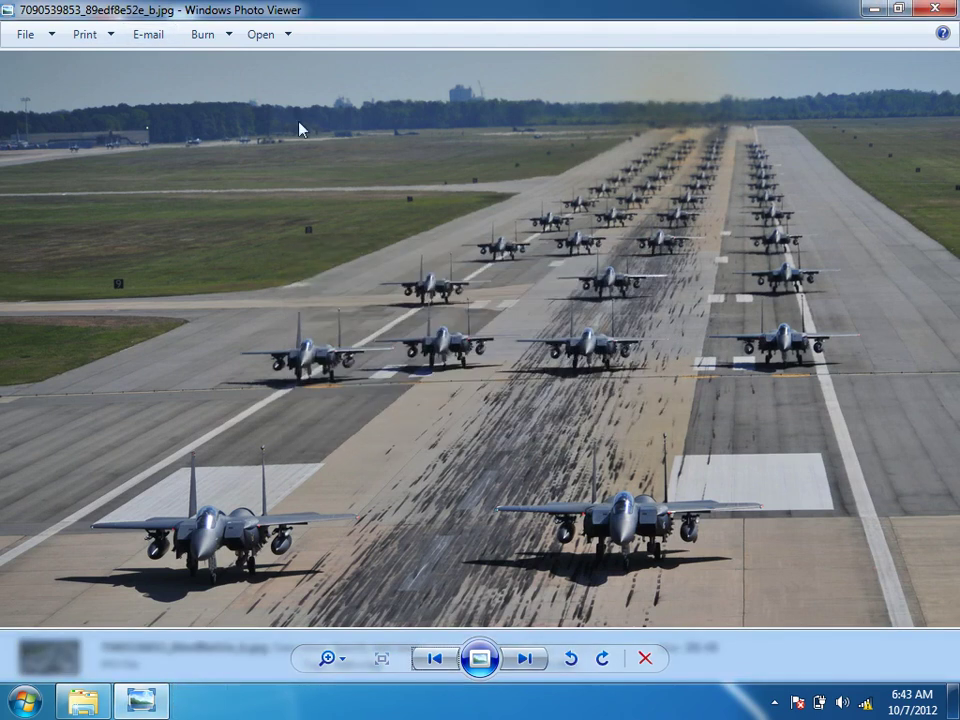
{"action": "left_click", "coordinate": [228, 36]}
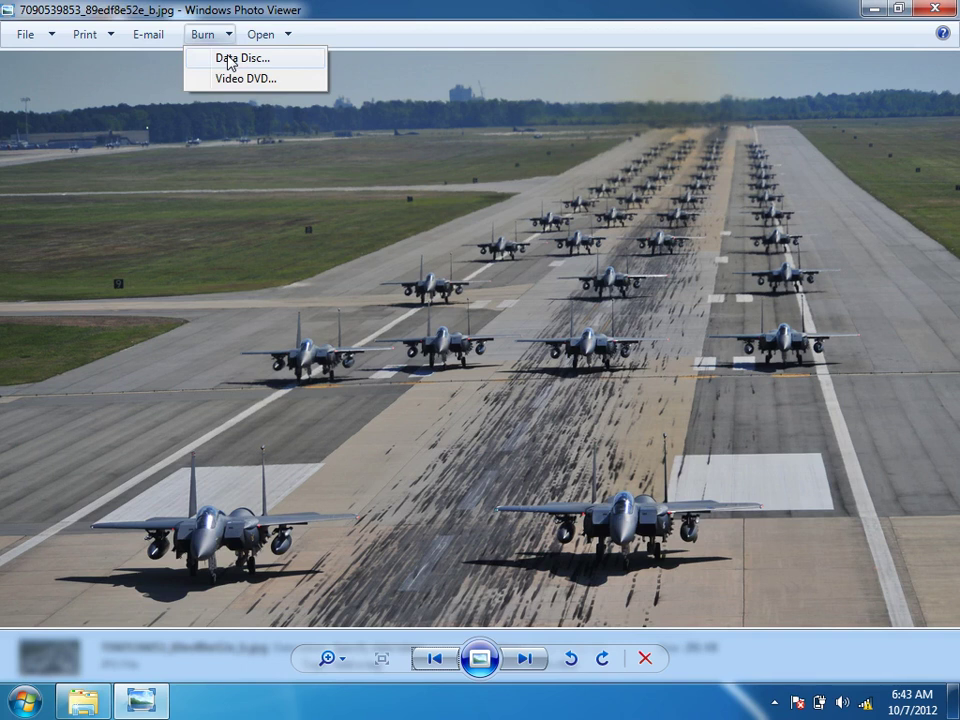
Step: Open the airfield photo in Paint from the photo viewer and close Paint again
{"action": "left_click", "coordinate": [275, 37]}
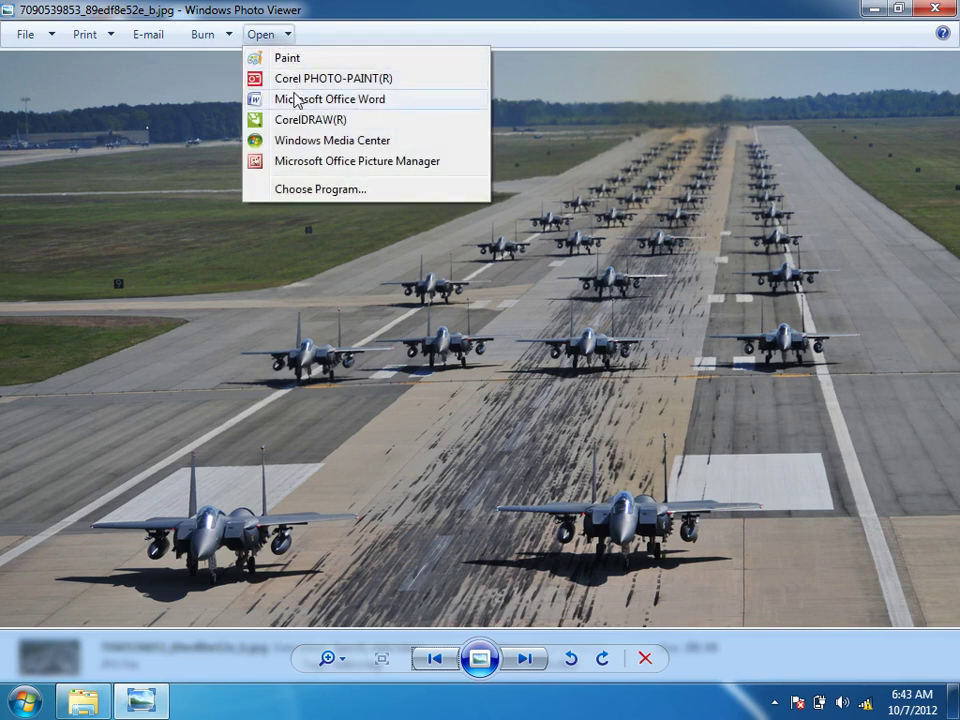
{"action": "left_click", "coordinate": [286, 62]}
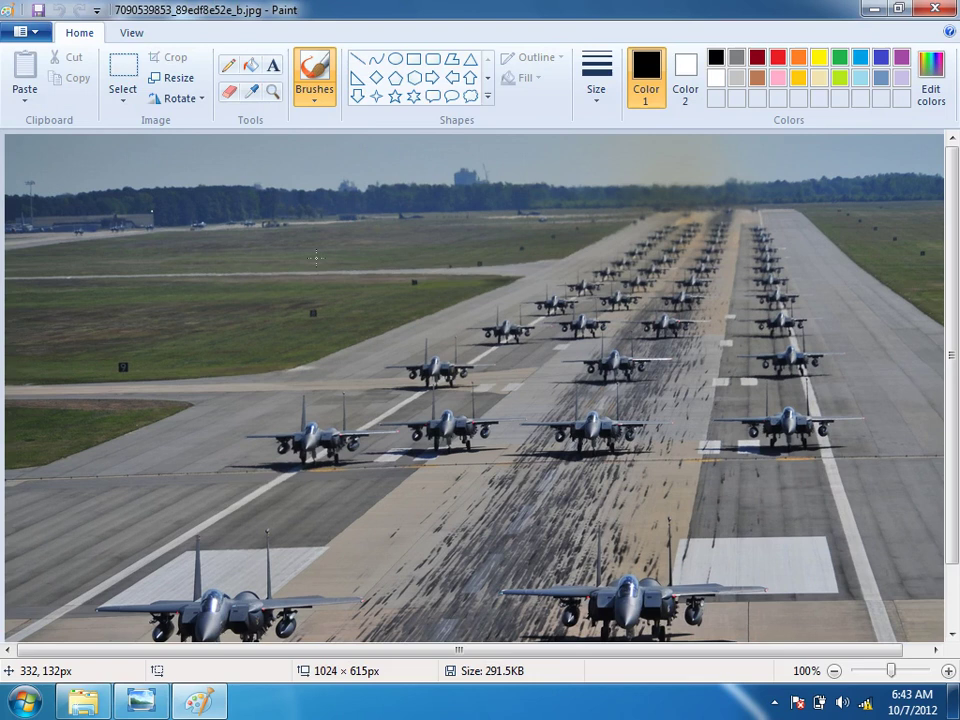
{"action": "left_click", "coordinate": [941, 9]}
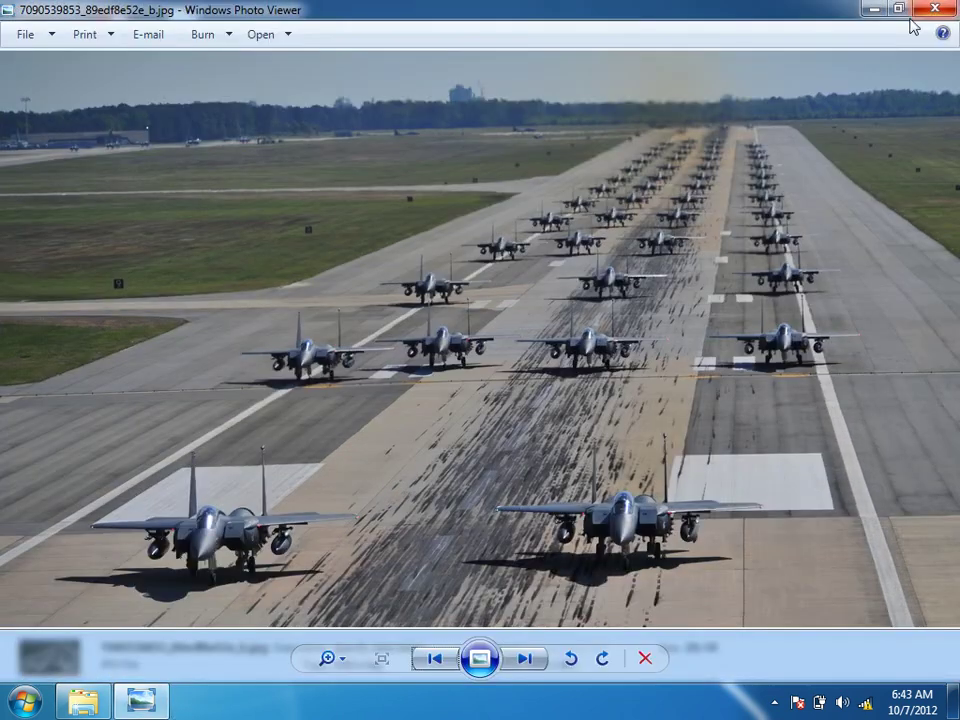
Step: Show the programs available for opening the photo, and close the photo viewer and the Pictures library
{"action": "left_click", "coordinate": [262, 38]}
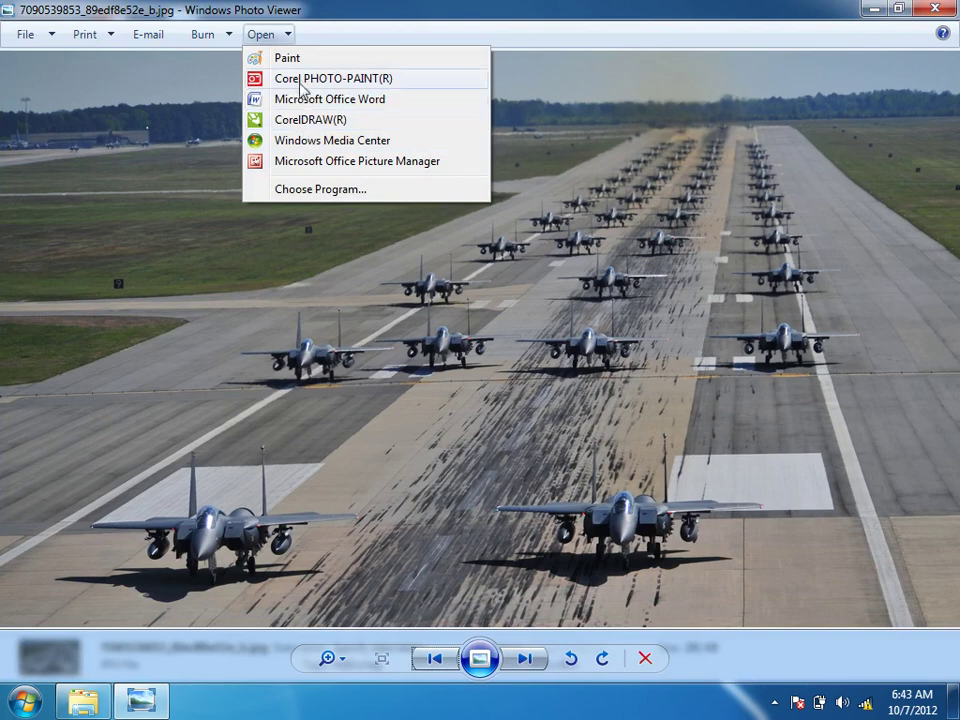
{"action": "left_click", "coordinate": [933, 10]}
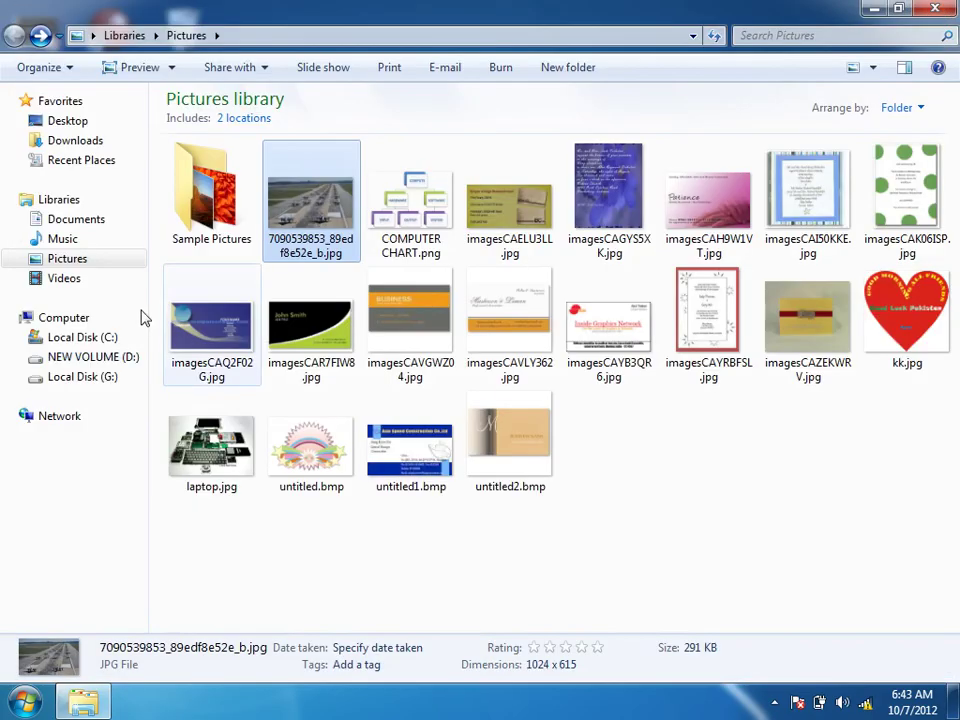
{"action": "left_click", "coordinate": [941, 12]}
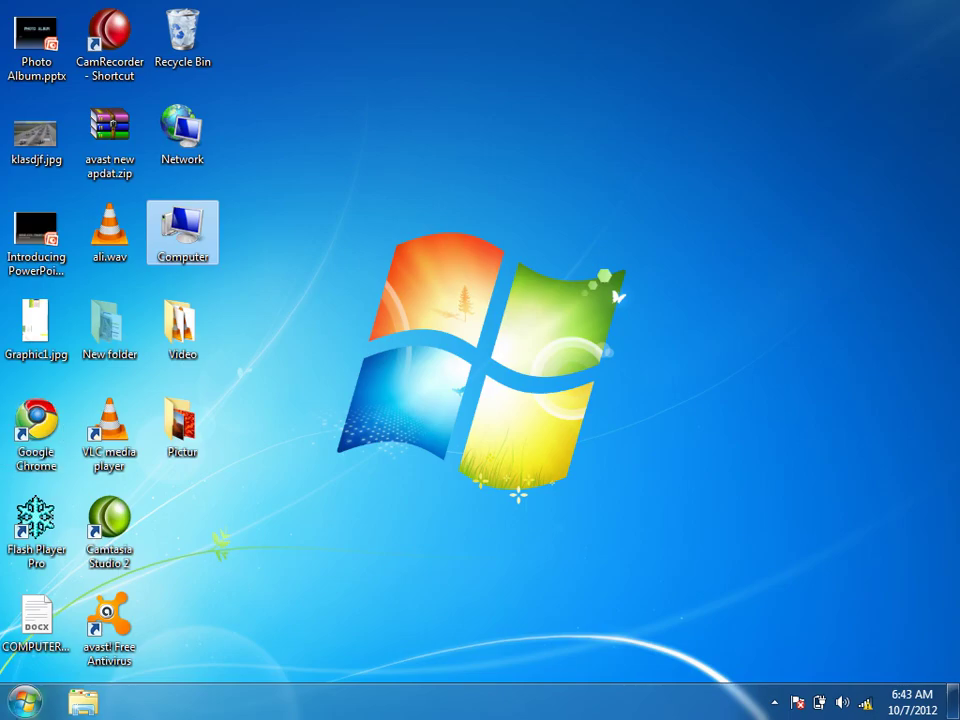
Step: Open the Documents library, look through its folders and files, and close it
{"action": "left_click", "coordinate": [22, 702]}
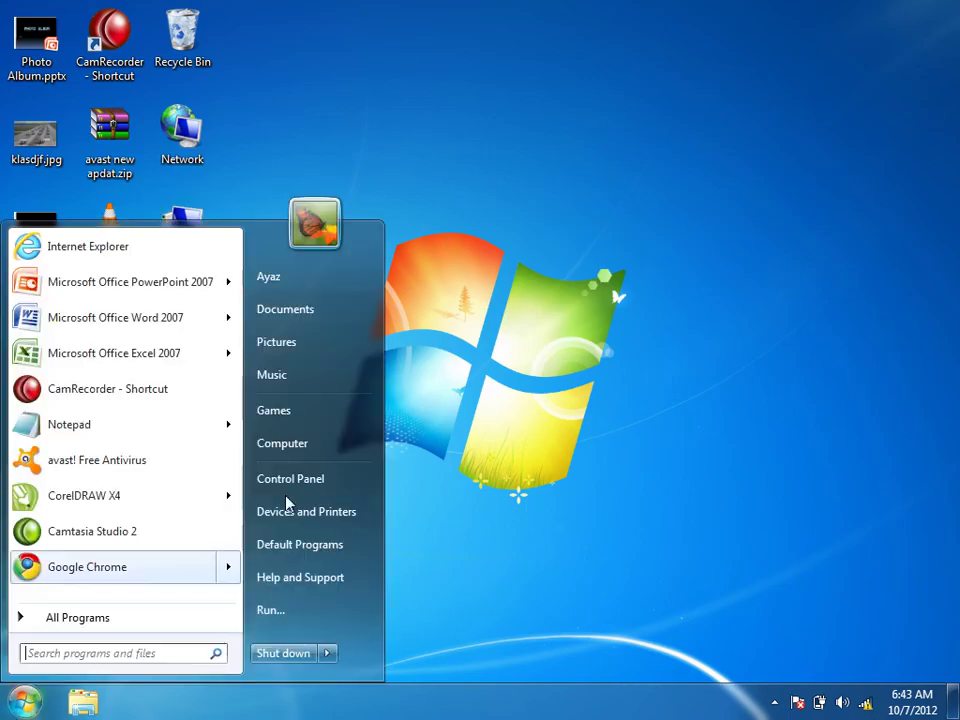
{"action": "left_click", "coordinate": [312, 314]}
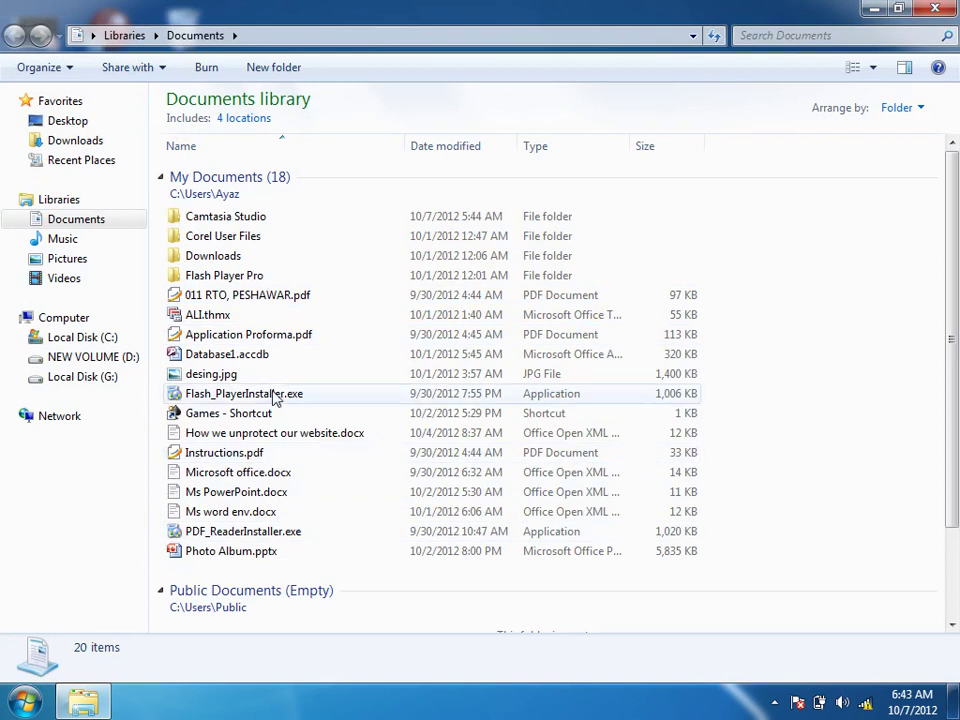
{"action": "scroll", "coordinate": [348, 505], "scroll_direction": "down", "scroll_amount": 3}
{"action": "scroll", "coordinate": [348, 510], "scroll_direction": "up", "scroll_amount": 3}
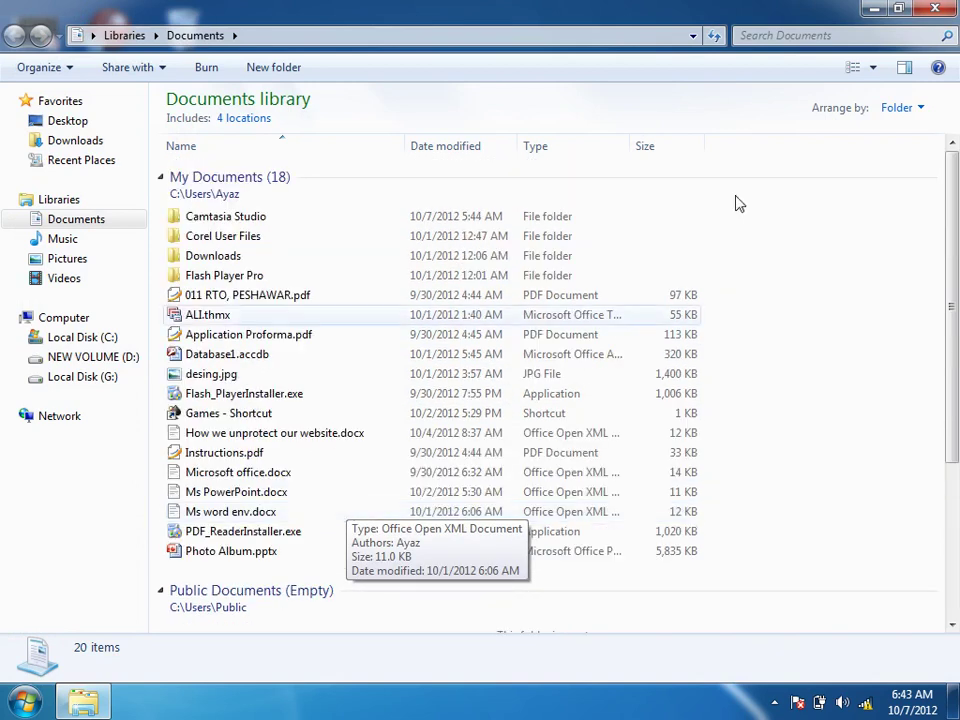
{"action": "left_click", "coordinate": [935, 9]}
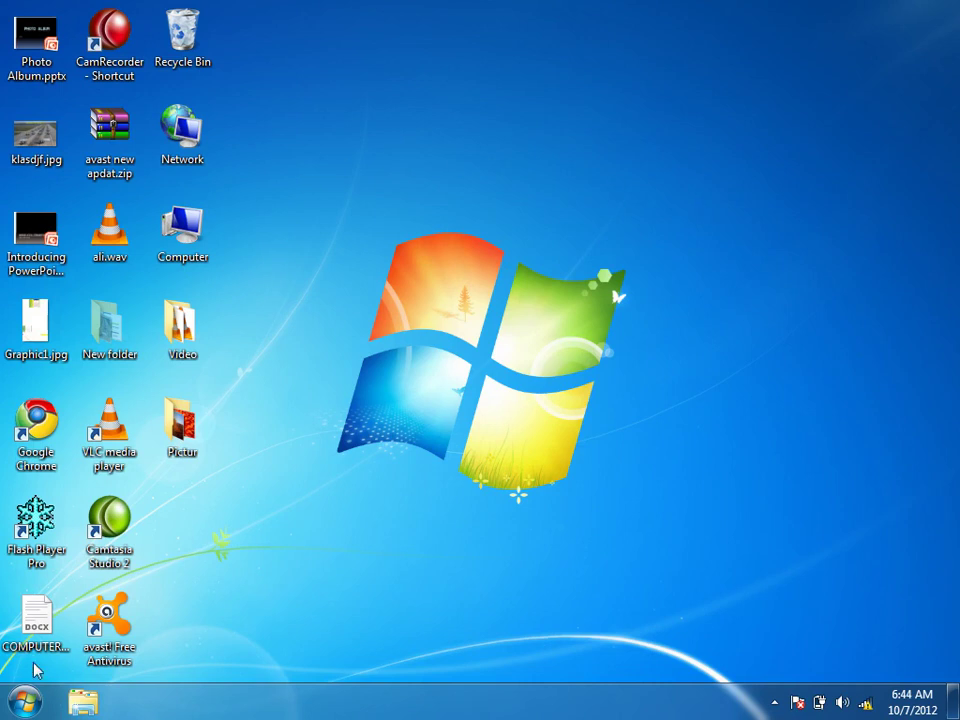
Step: Start Microsoft Office Word 2007 and generate sample paragraphs in the blank document with =rand()
{"action": "left_click", "coordinate": [24, 702]}
{"action": "left_click", "coordinate": [145, 318]}
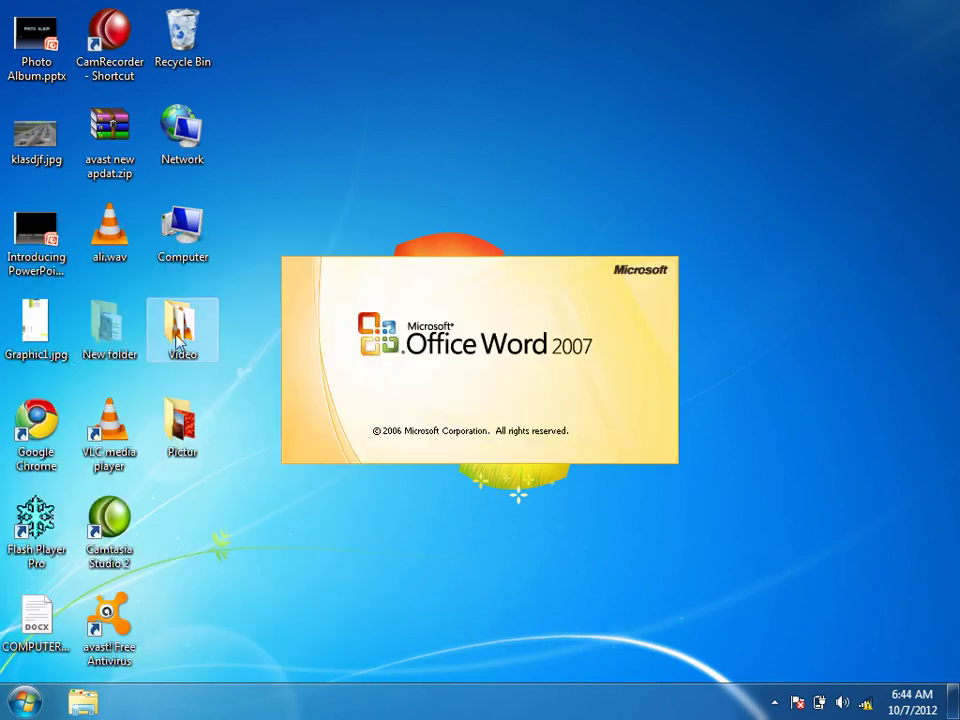
{"action": "type", "text": "=eran"}
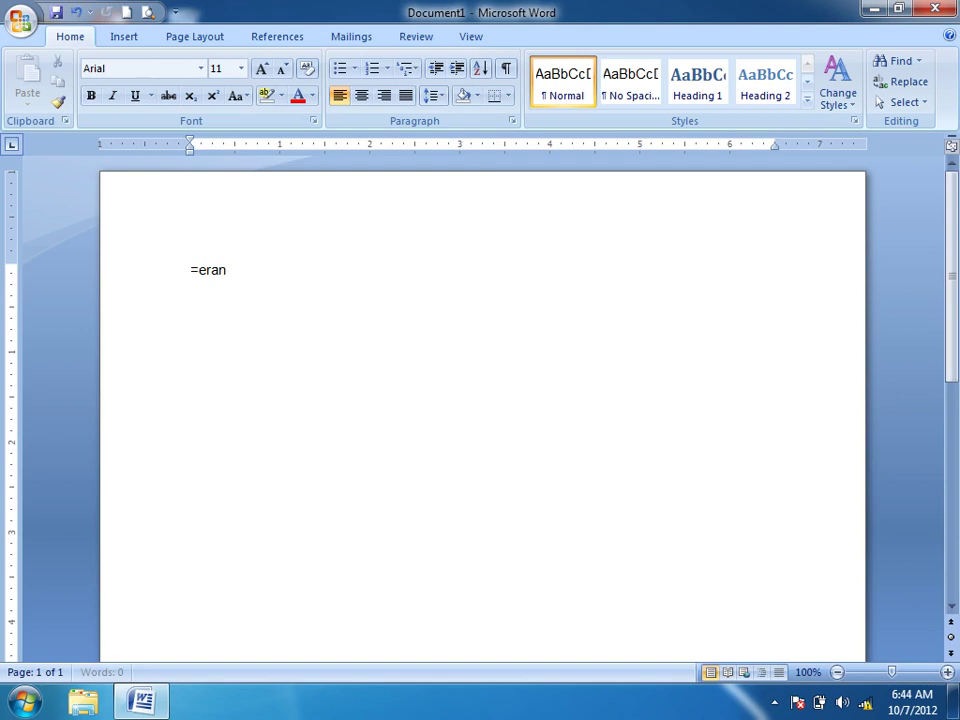
{"action": "key", "text": "BackSpace"}
{"action": "type", "text": "ra"}
{"action": "key", "text": "BackSpace"}
{"action": "type", "text": "n"}
{"action": "key", "text": "BackSpace"}
{"action": "key", "text": "BackSpace"}
{"action": "type", "text": "nd()"}
{"action": "key", "text": "Return"}
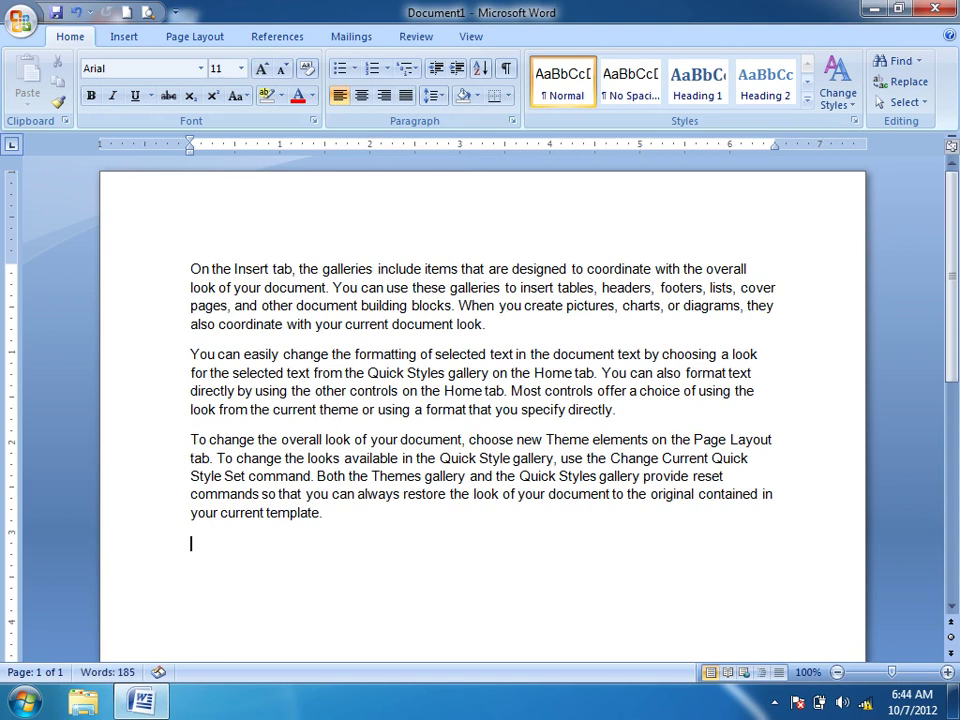
Step: Format the whole document text at font size 17, bold and justified
{"action": "key", "text": "ctrl+a"}
{"action": "key", "text": "ctrl+bracketright"}
{"action": "key", "text": "ctrl+bracketright"}
{"action": "key", "text": "ctrl+bracketright"}
{"action": "key", "text": "ctrl+bracketright"}
{"action": "key", "text": "ctrl+bracketright"}
{"action": "key", "text": "ctrl+bracketright"}
{"action": "key", "text": "ctrl+b"}
{"action": "key", "text": "ctrl+j"}
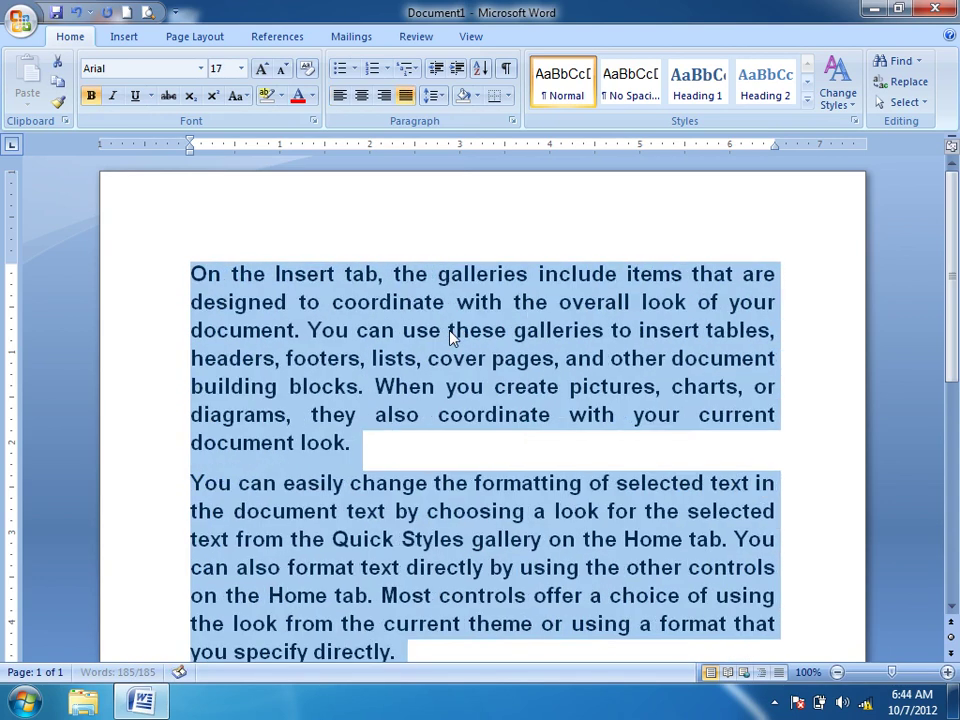
Step: Save the document as a Word Document in the Documents library with a first name as file name, and close Word
{"action": "left_click", "coordinate": [20, 28]}
{"action": "left_click", "coordinate": [44, 144]}
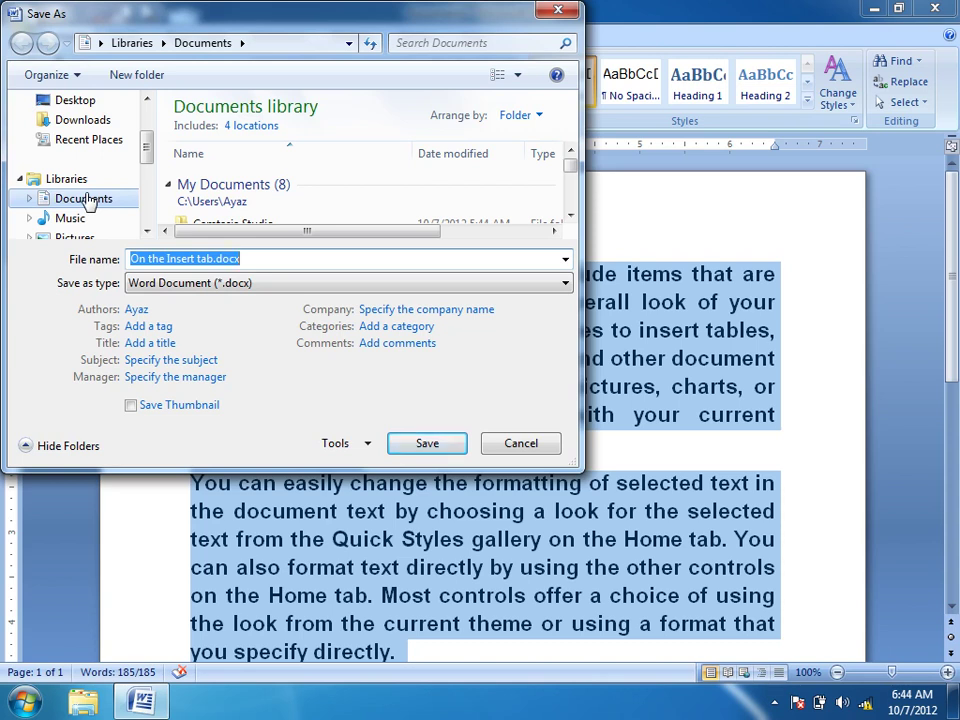
{"action": "type", "text": "appli"}
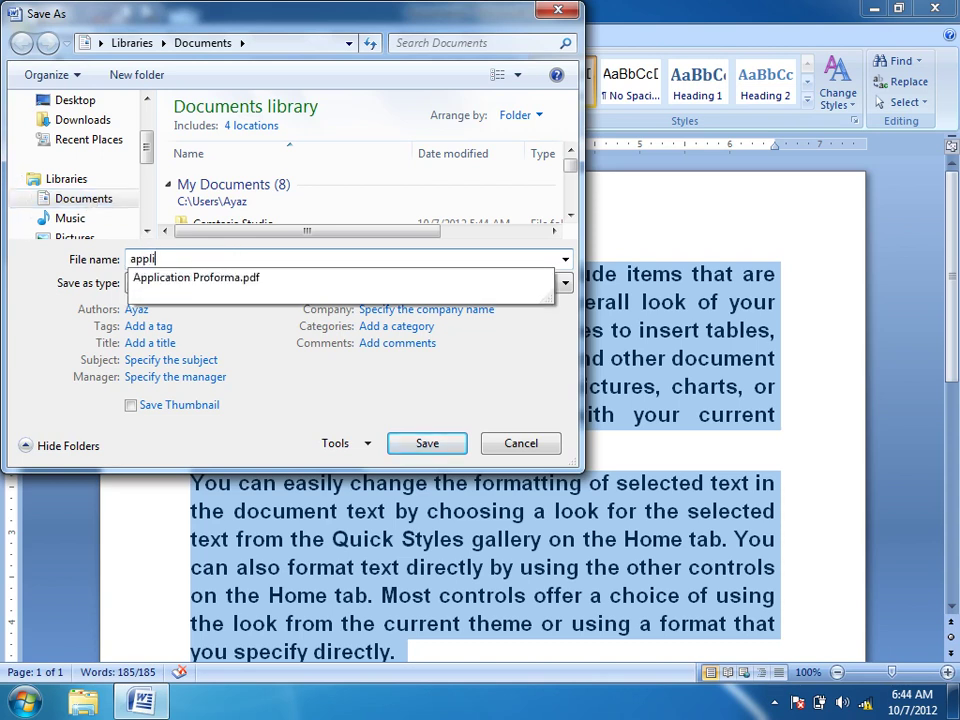
{"action": "type", "text": "cati"}
{"action": "key", "text": "BackSpace"}
{"action": "key", "text": "BackSpace"}
{"action": "key", "text": "BackSpace"}
{"action": "key", "text": "BackSpace"}
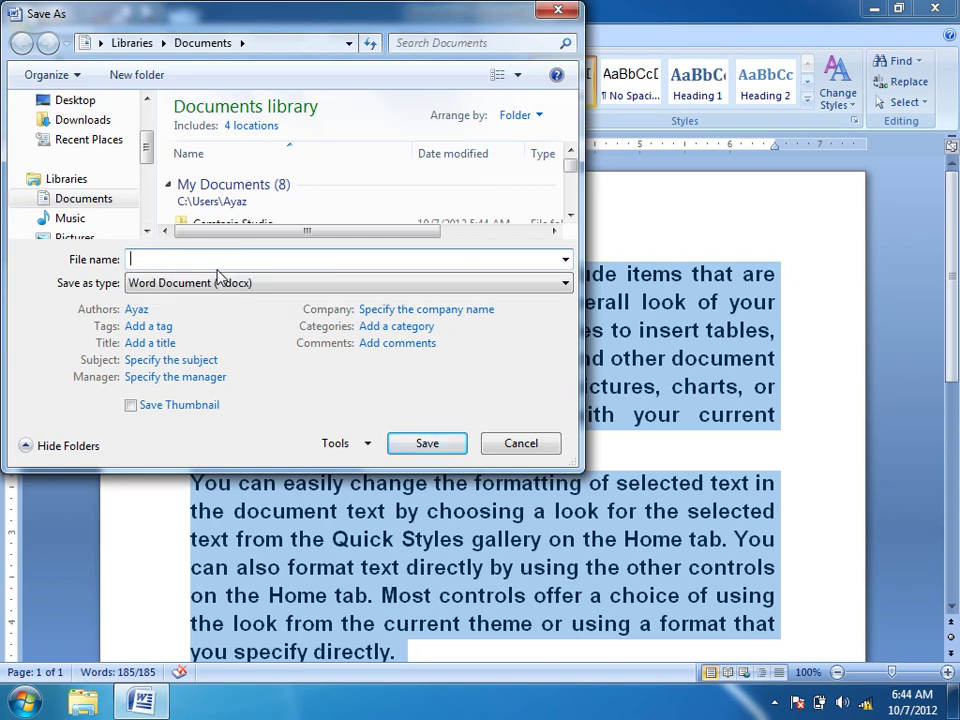
{"action": "left_click", "coordinate": [402, 442]}
{"action": "left_click", "coordinate": [950, 9]}
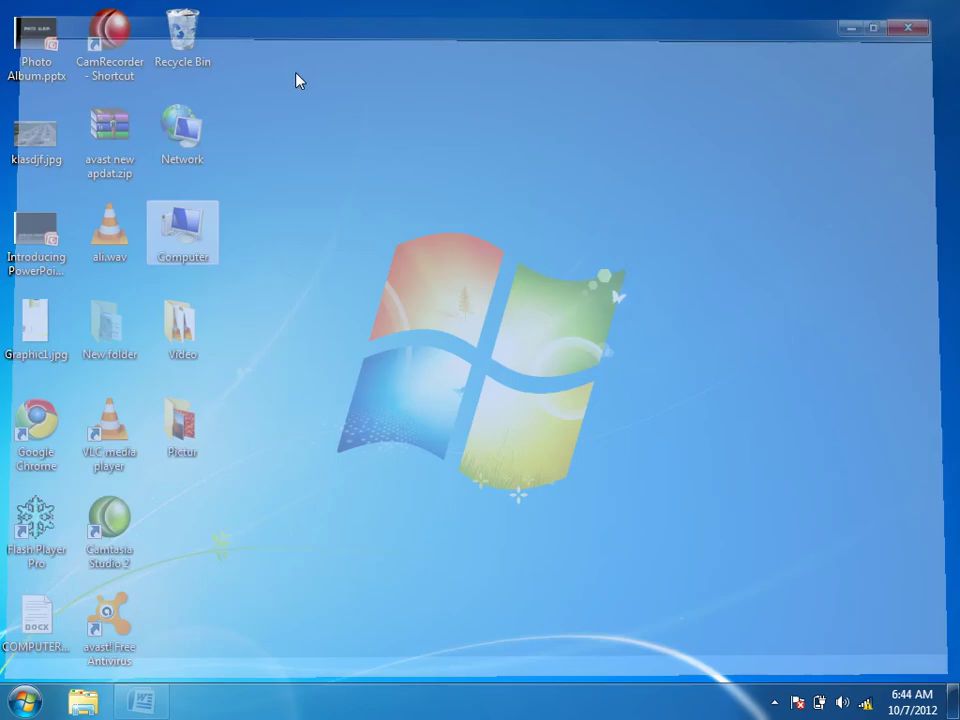
Step: Open the newly saved document from the Documents library to check it, and close both WordPad and the library
{"action": "key", "text": "super"}
{"action": "left_click", "coordinate": [340, 308]}
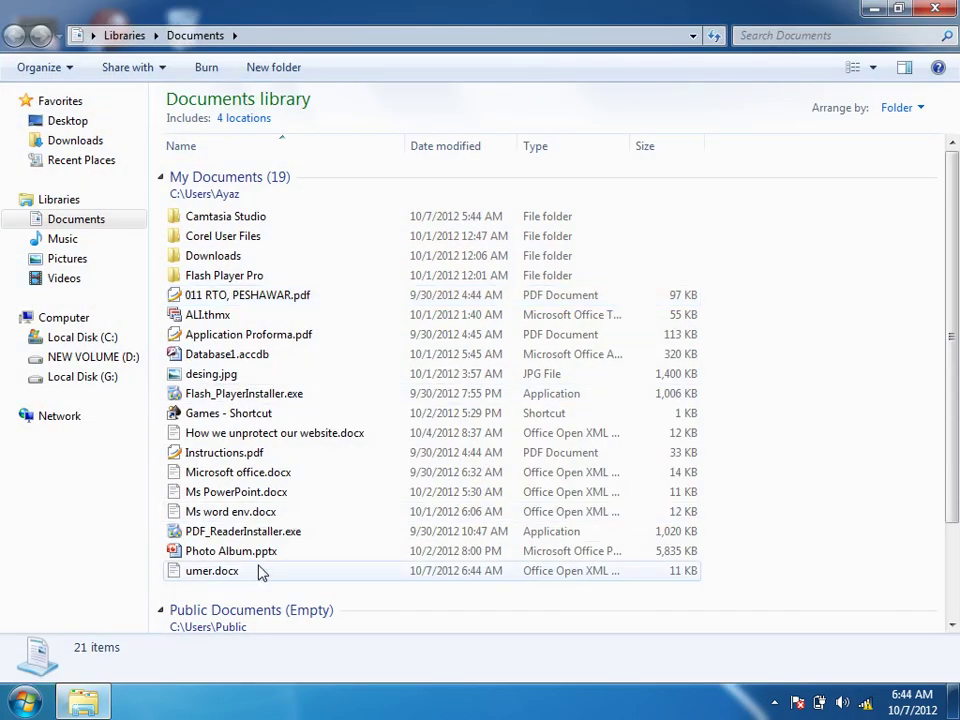
{"action": "left_click", "coordinate": [252, 578]}
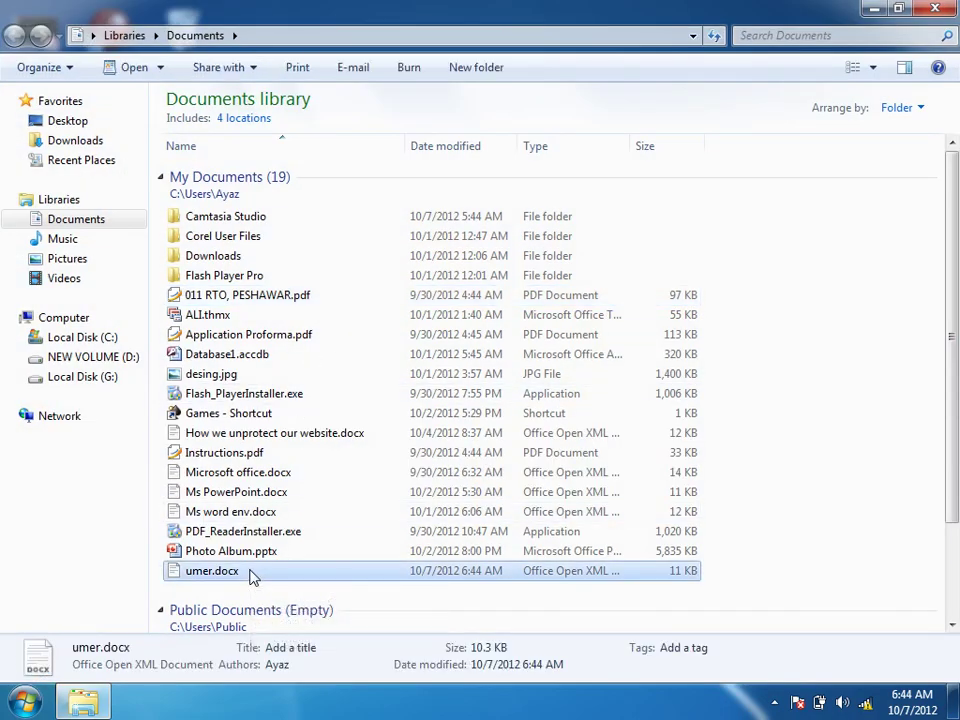
{"action": "double_click", "coordinate": [233, 578]}
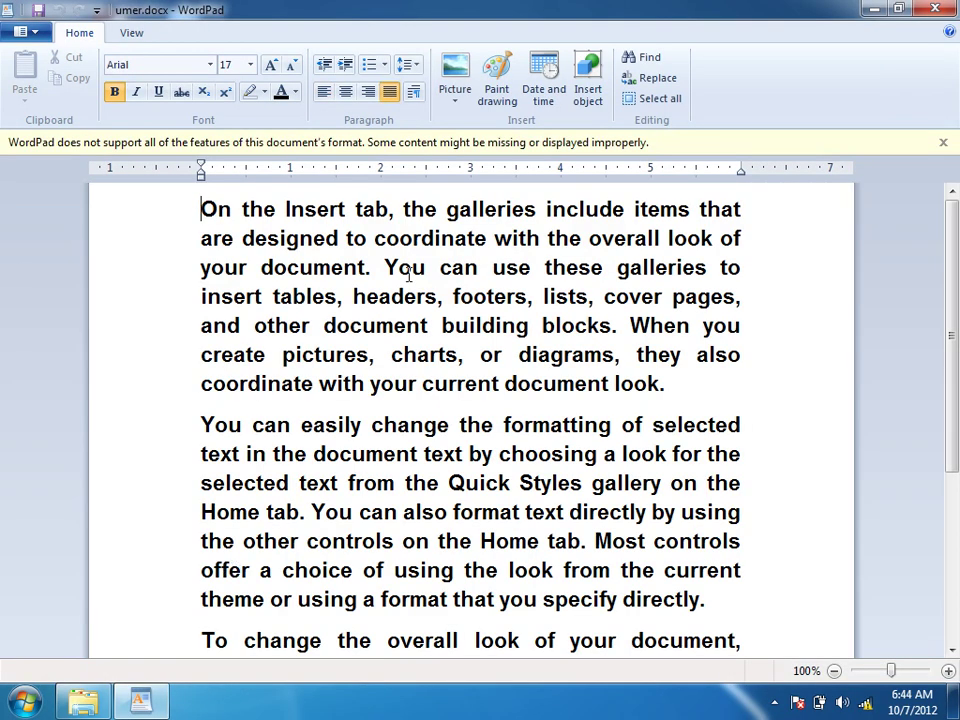
{"action": "left_click", "coordinate": [936, 9]}
{"action": "left_click", "coordinate": [946, 12]}
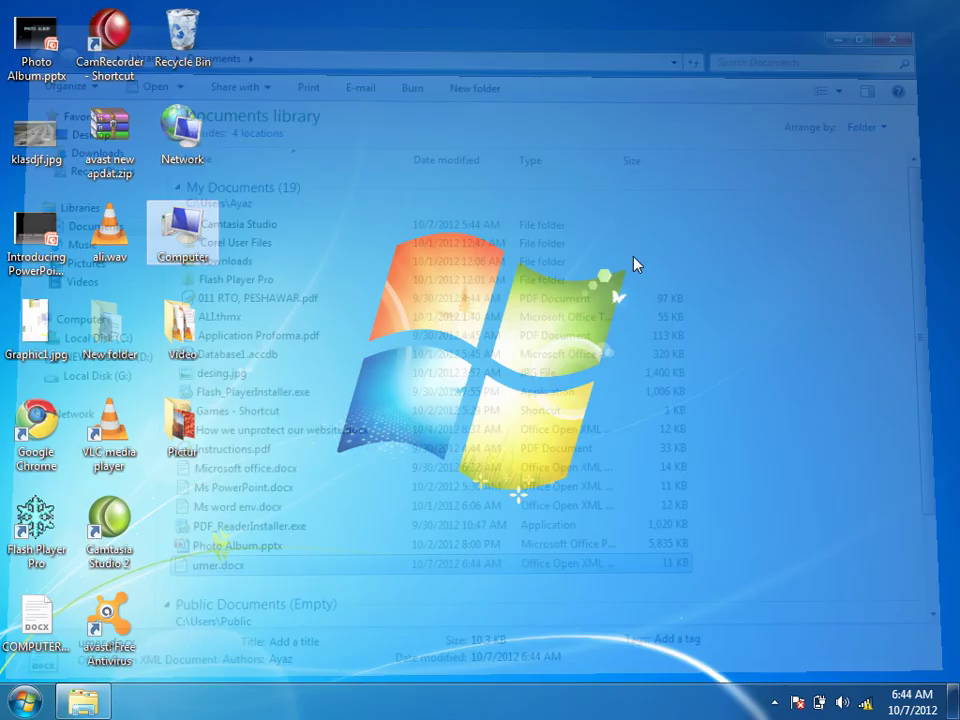
Step: Open Default Programs and look through the list associating file types and protocols with programs
{"action": "left_click", "coordinate": [24, 702]}
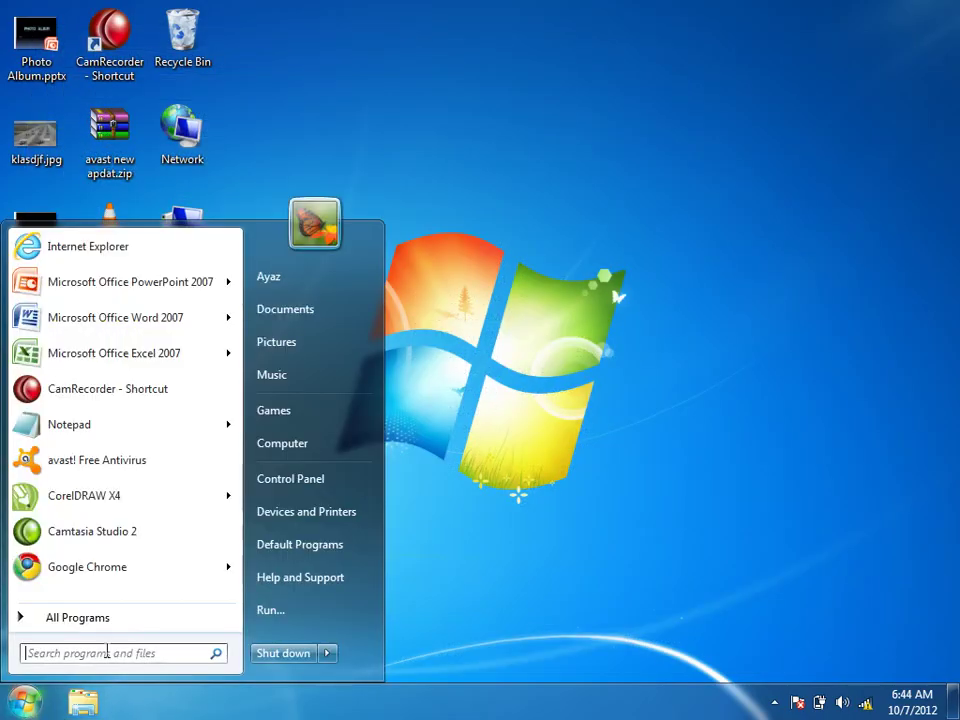
{"action": "left_click", "coordinate": [318, 502]}
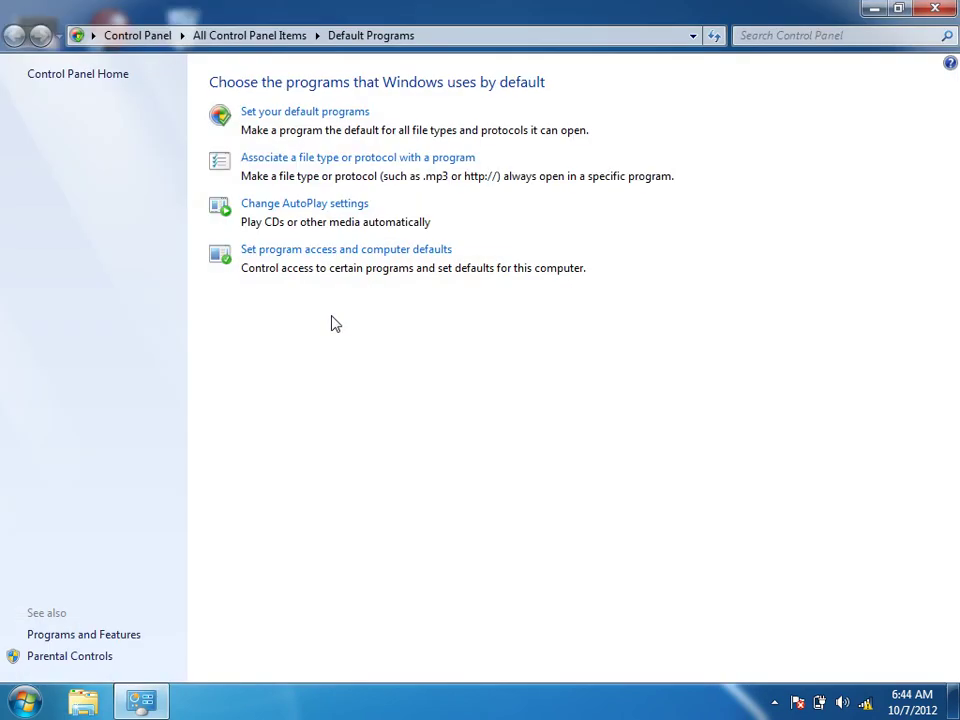
{"action": "left_click", "coordinate": [294, 160]}
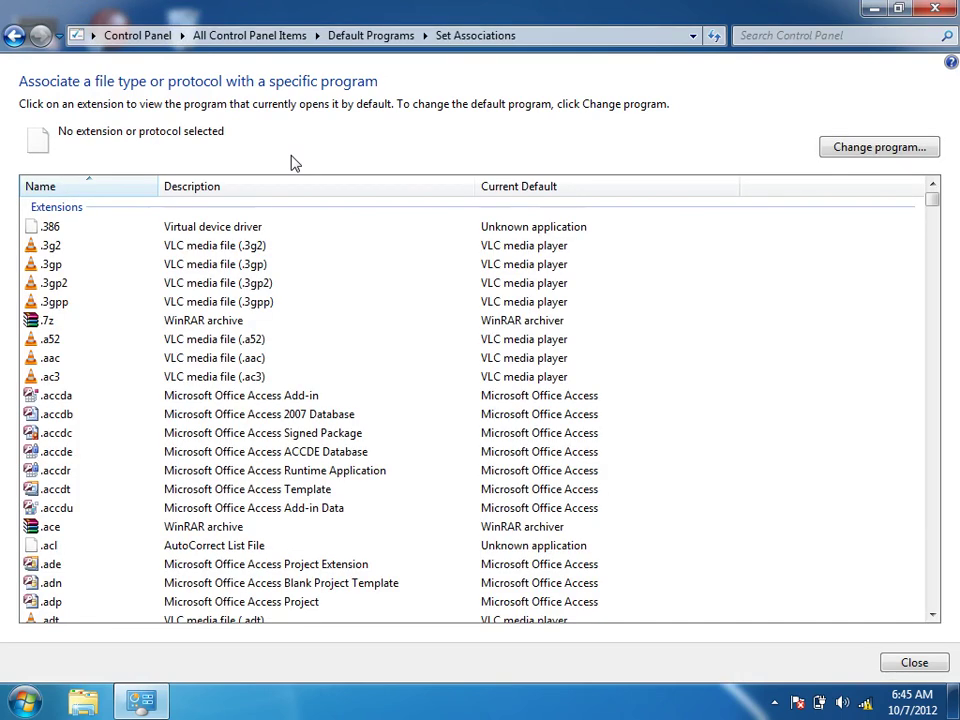
{"action": "left_click", "coordinate": [274, 490]}
{"action": "scroll", "coordinate": [275, 490], "scroll_direction": "down", "scroll_amount": 7}
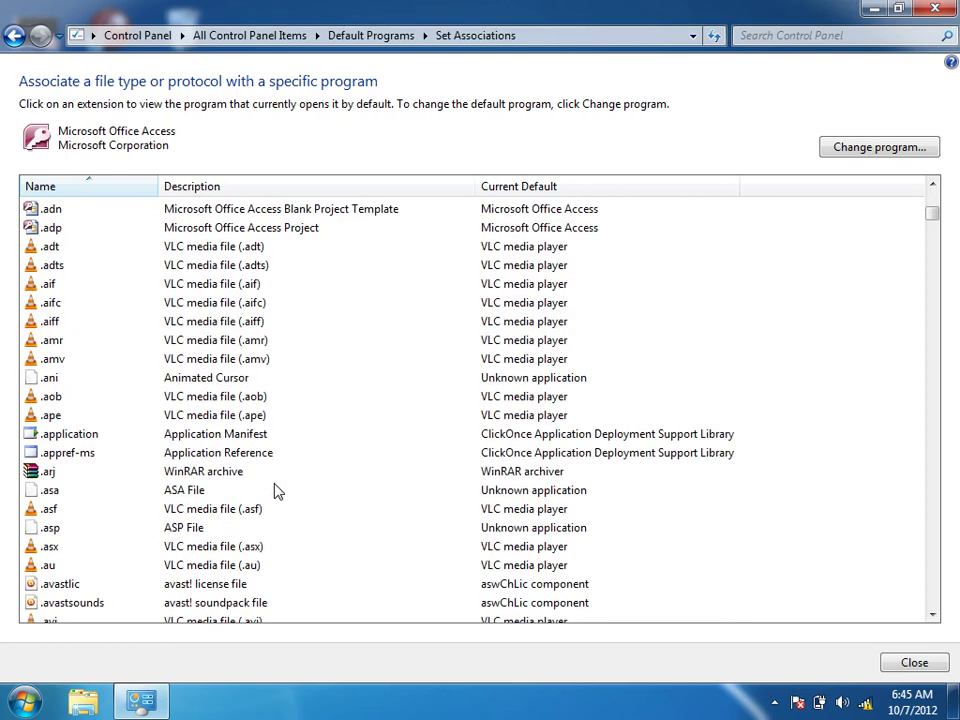
{"action": "scroll", "coordinate": [277, 491], "scroll_direction": "down", "scroll_amount": 3}
Step: Show how to browse for a different default program for the .application extension, cancel, and return to Default Programs
{"action": "left_click", "coordinate": [82, 275]}
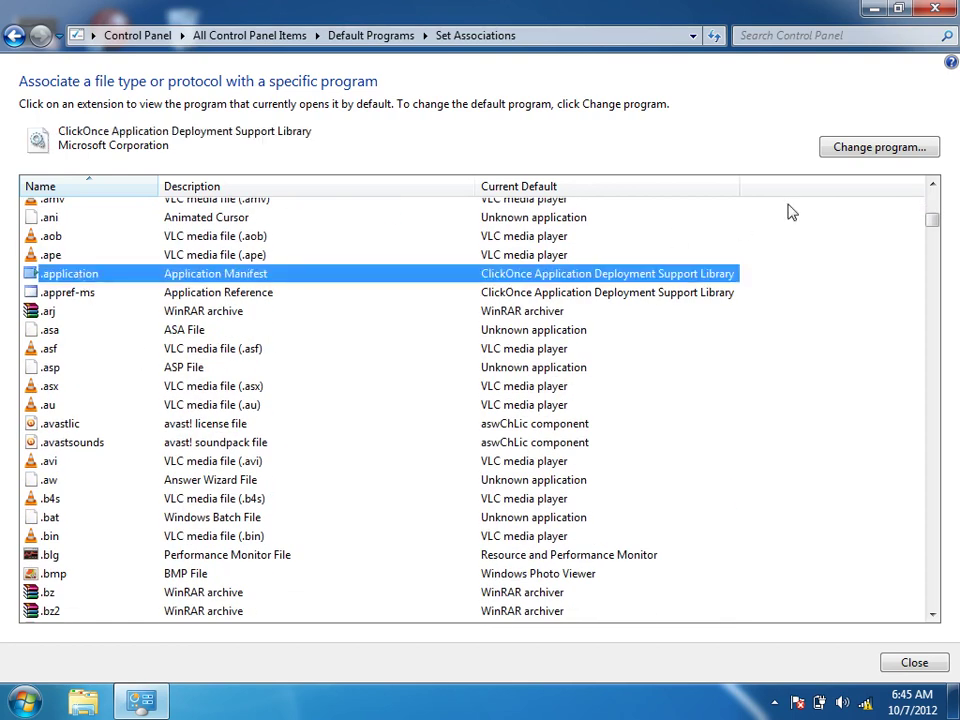
{"action": "left_click", "coordinate": [857, 149]}
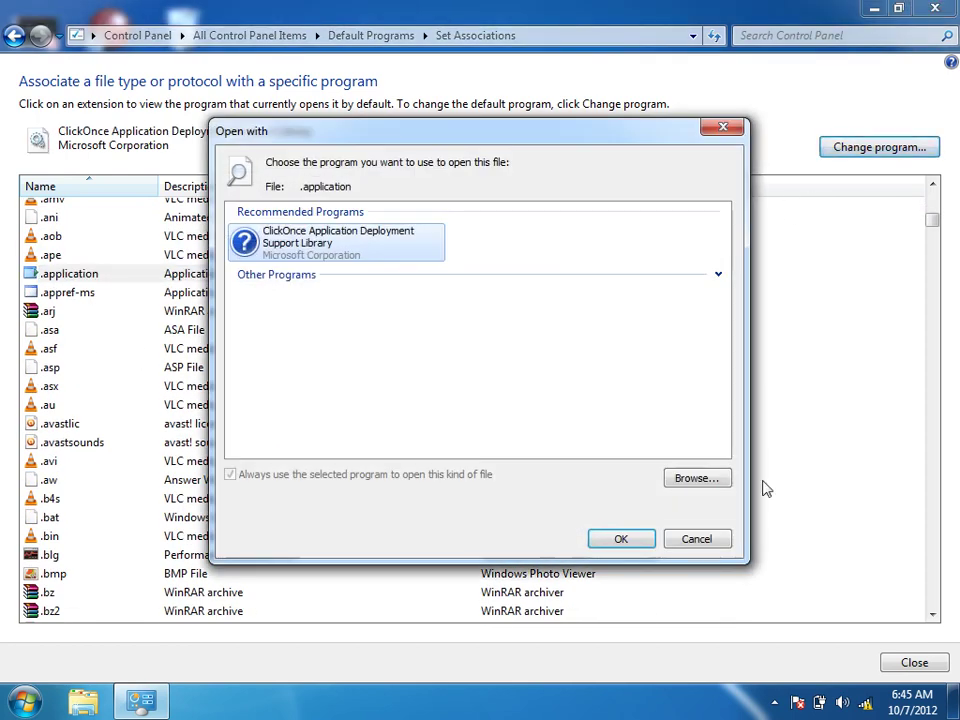
{"action": "left_click", "coordinate": [711, 484]}
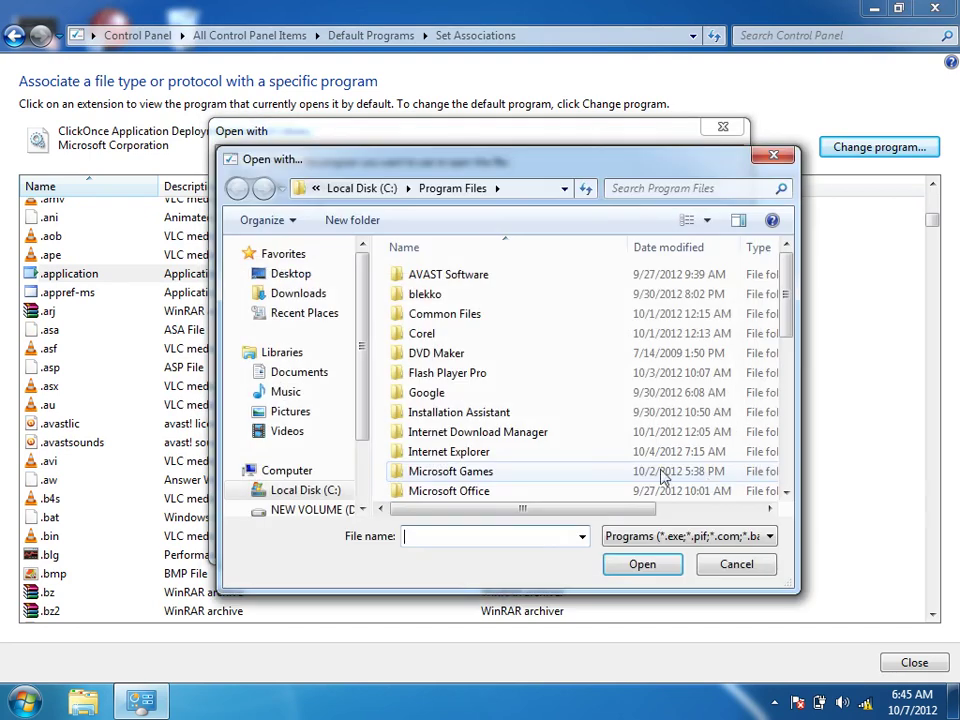
{"action": "key", "text": "Escape"}
{"action": "key", "text": "Escape"}
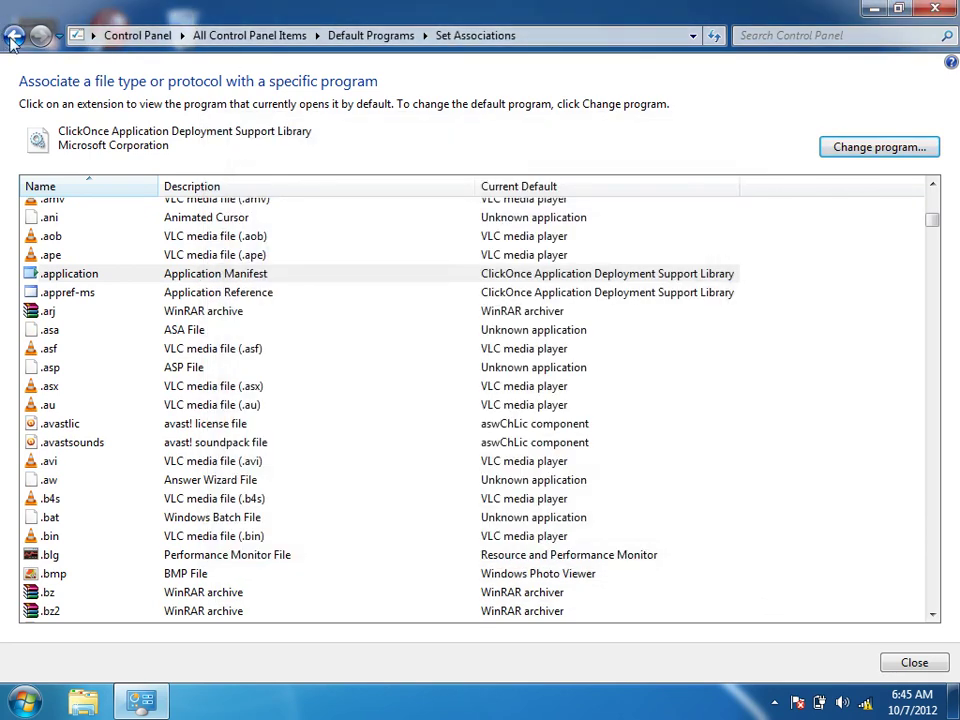
{"action": "left_click", "coordinate": [13, 36]}
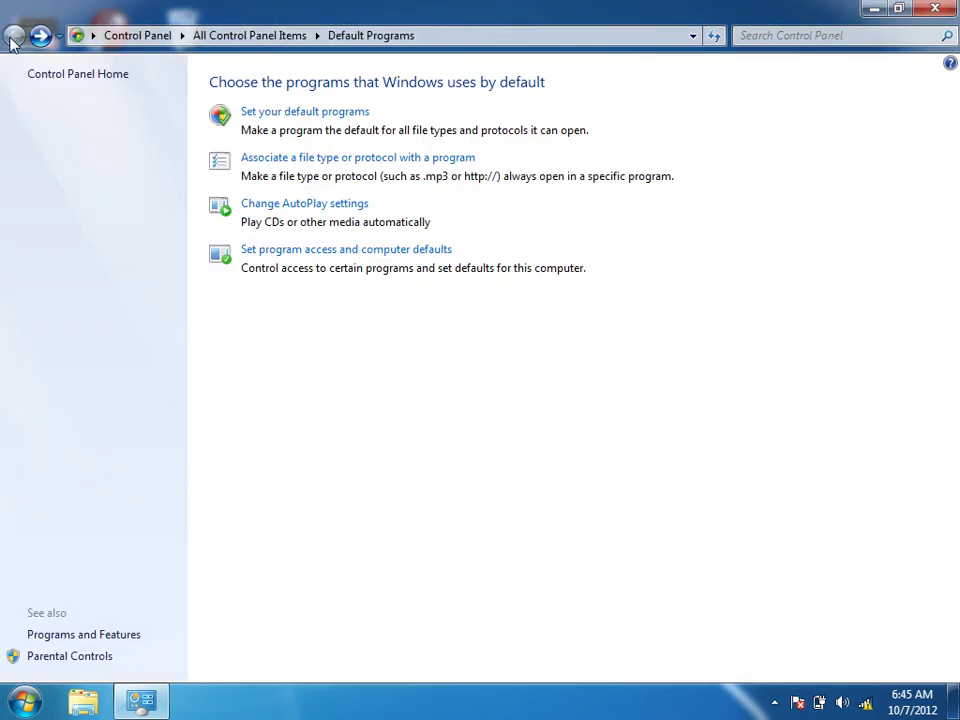
Step: Set WordPad as the default program for all its listed extensions, save the associations, and review its default options
{"action": "left_click", "coordinate": [289, 112]}
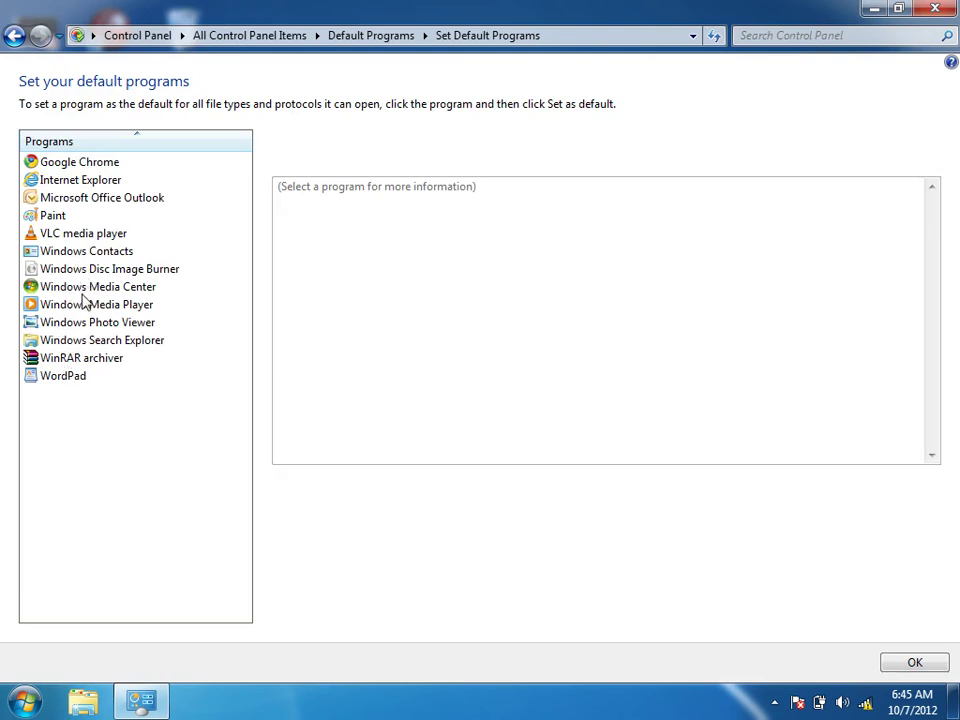
{"action": "left_click", "coordinate": [58, 377]}
{"action": "left_click", "coordinate": [368, 607]}
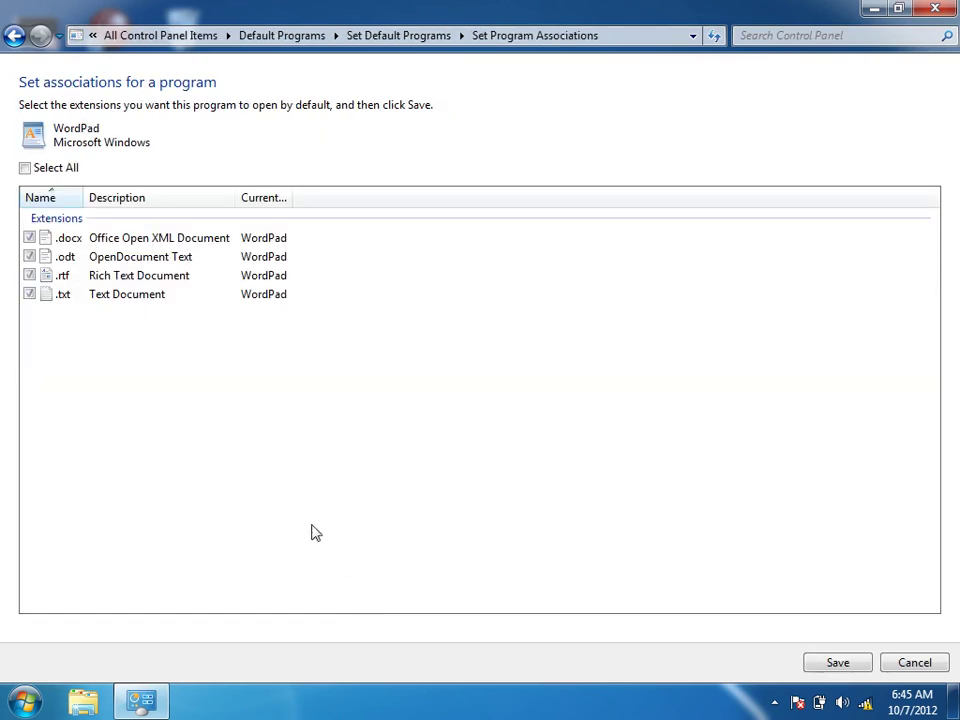
{"action": "left_click", "coordinate": [25, 169]}
{"action": "left_click", "coordinate": [845, 664]}
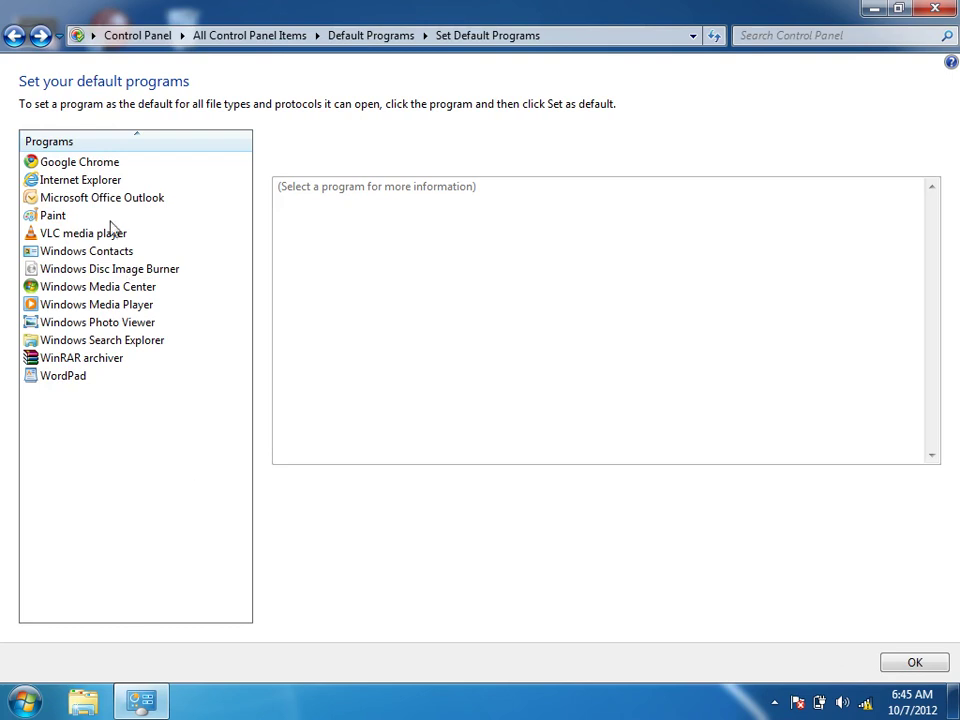
{"action": "left_click", "coordinate": [63, 377]}
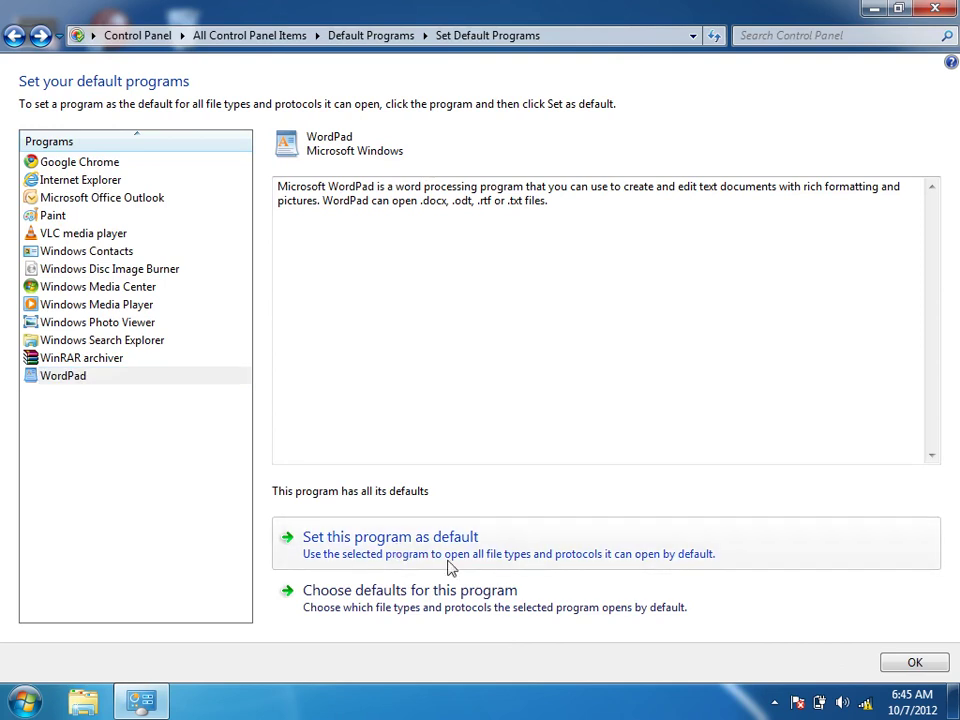
{"action": "left_click", "coordinate": [912, 665]}
Step: Show the recent documents listed for Microsoft Office Word 2007 in the Start menu, and close the Default Programs window
{"action": "left_click", "coordinate": [25, 703]}
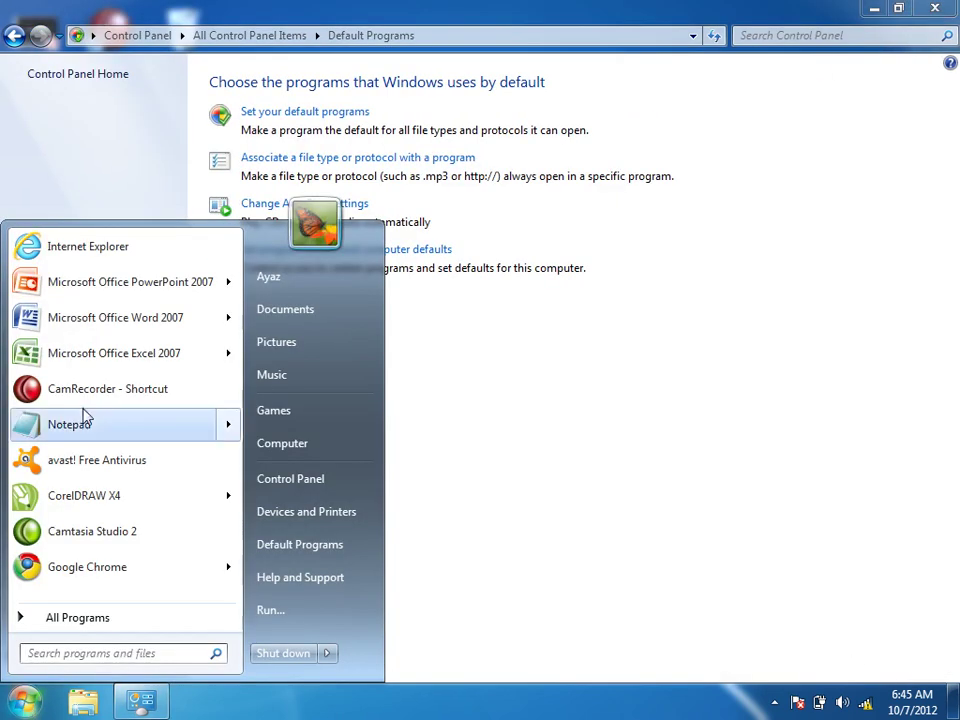
{"action": "mouse_move", "coordinate": [122, 324]}
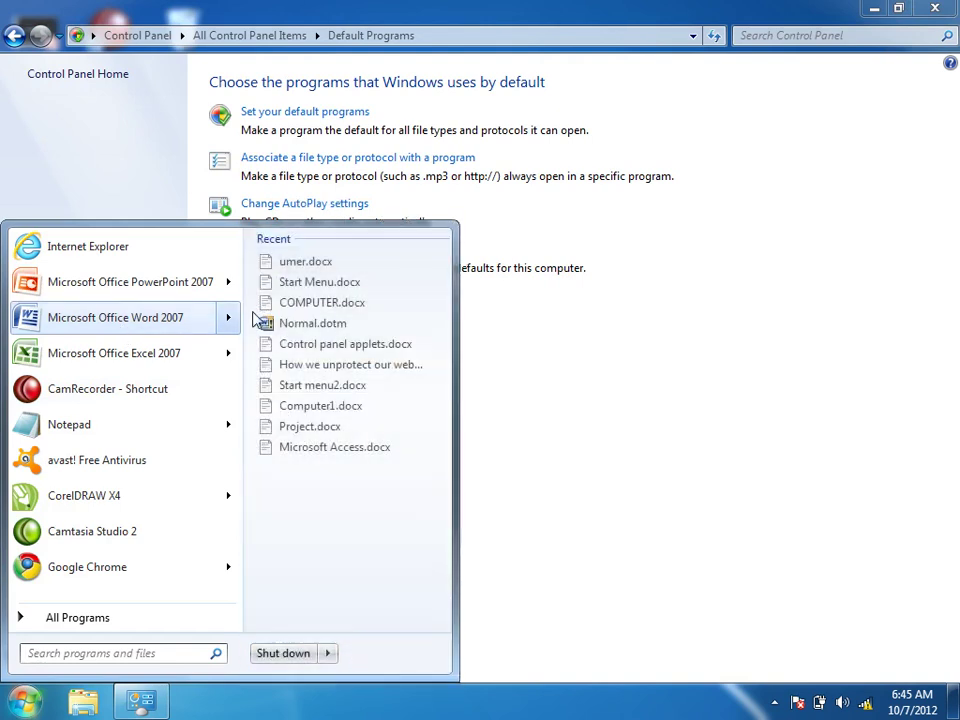
{"action": "left_click", "coordinate": [566, 457]}
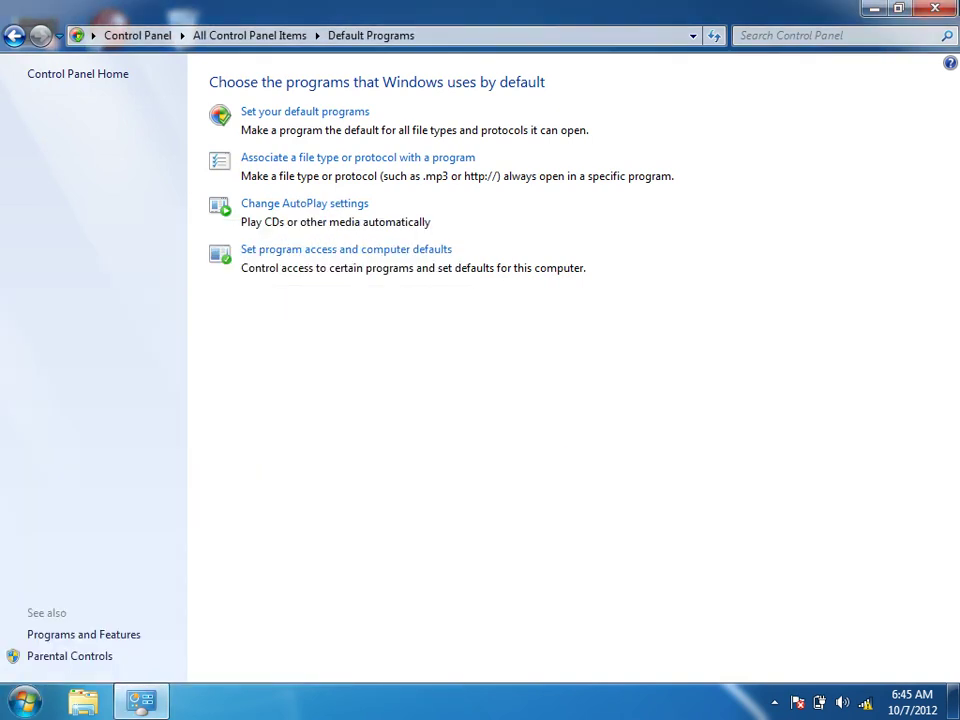
{"action": "left_click", "coordinate": [935, 8]}
Step: Open the Documents library from the Start menu, look over its files, and close it
{"action": "left_click", "coordinate": [25, 703]}
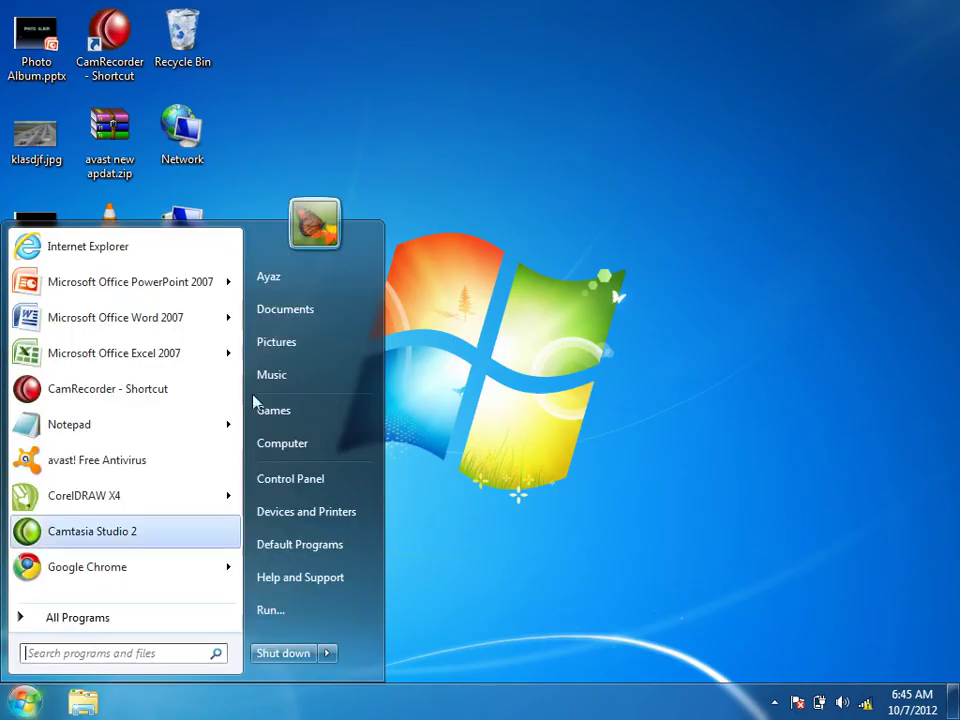
{"action": "left_click", "coordinate": [284, 309]}
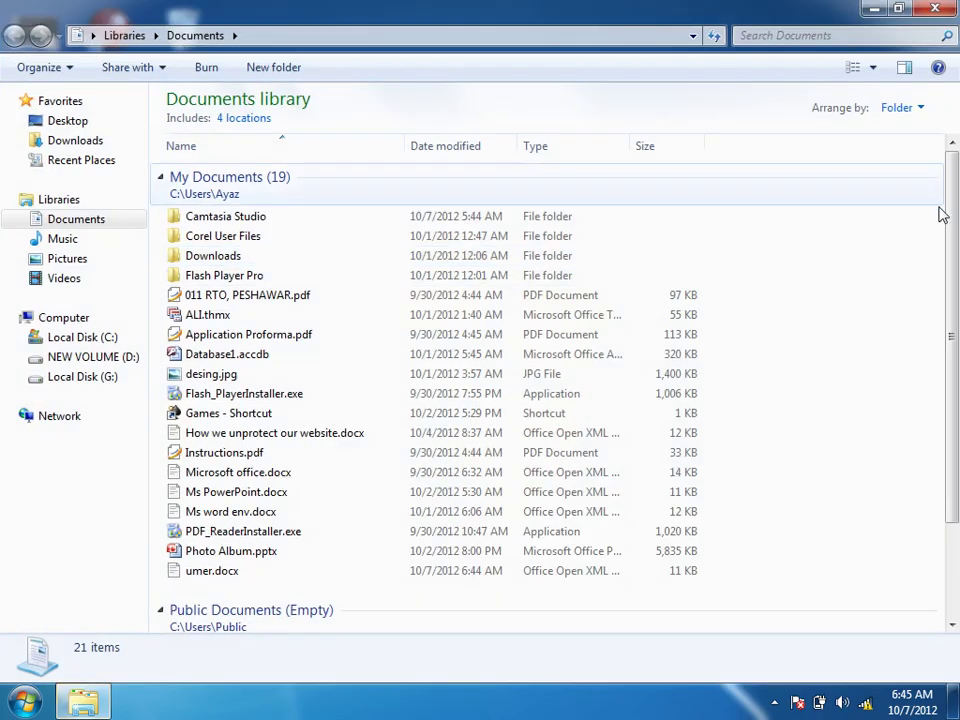
{"action": "mouse_move", "coordinate": [951, 220]}
{"action": "left_mouse_down"}
{"action": "mouse_move", "coordinate": [953, 354]}
{"action": "mouse_move", "coordinate": [958, 232]}
{"action": "left_mouse_up"}
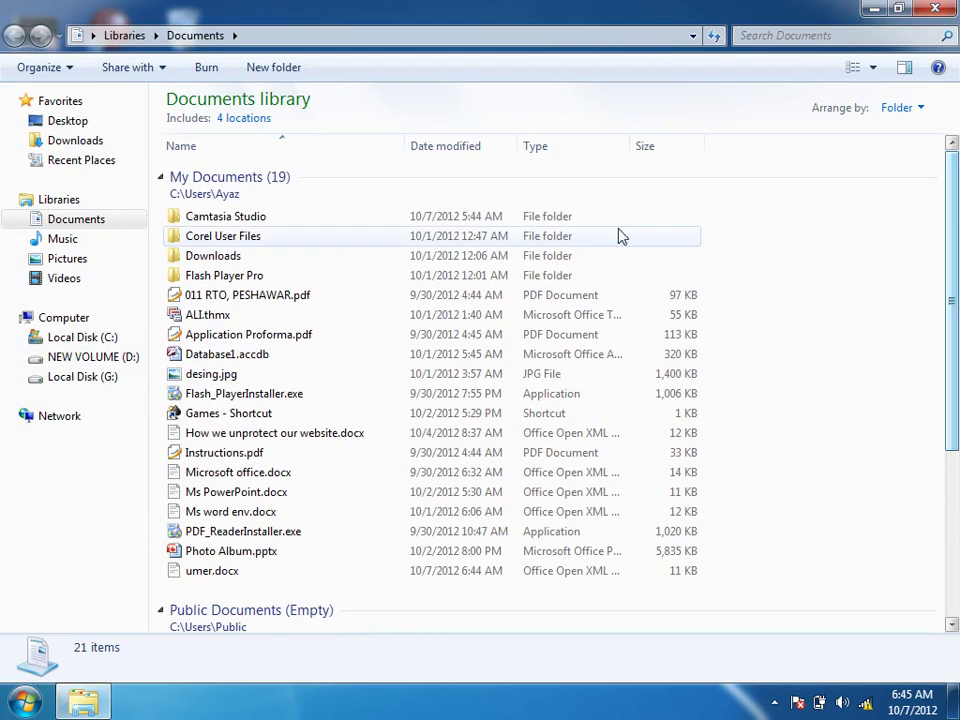
{"action": "left_click", "coordinate": [934, 9]}
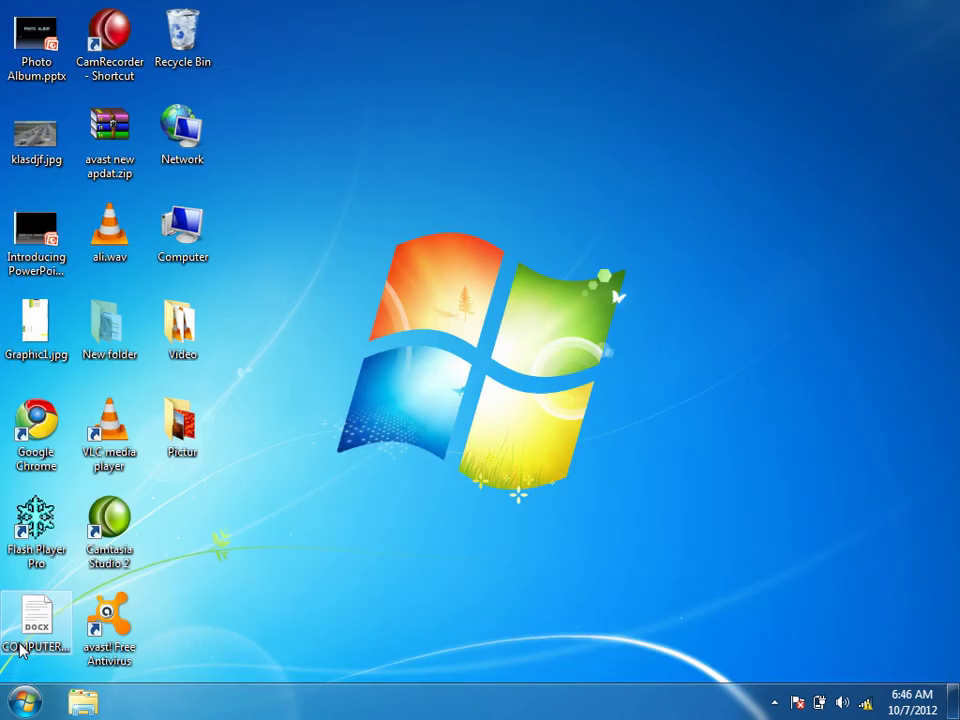
Step: Show the Start menu entries and the taskbar's toolbar options, and refresh the desktop
{"action": "left_click", "coordinate": [28, 702]}
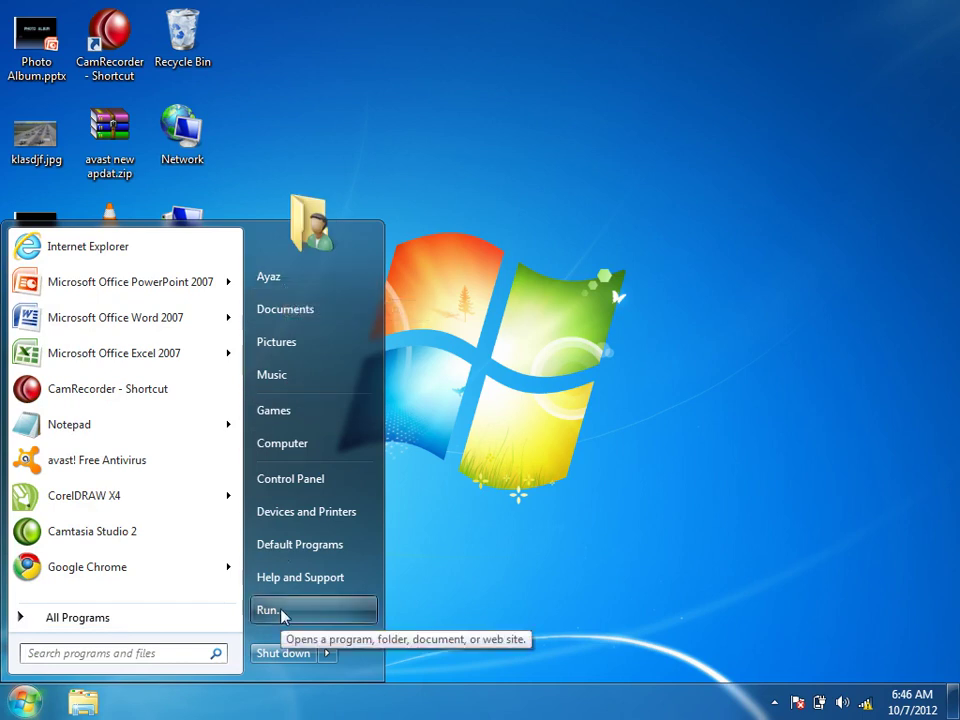
{"action": "right_click", "coordinate": [570, 186]}
{"action": "right_click", "coordinate": [432, 216]}
{"action": "right_click", "coordinate": [480, 705]}
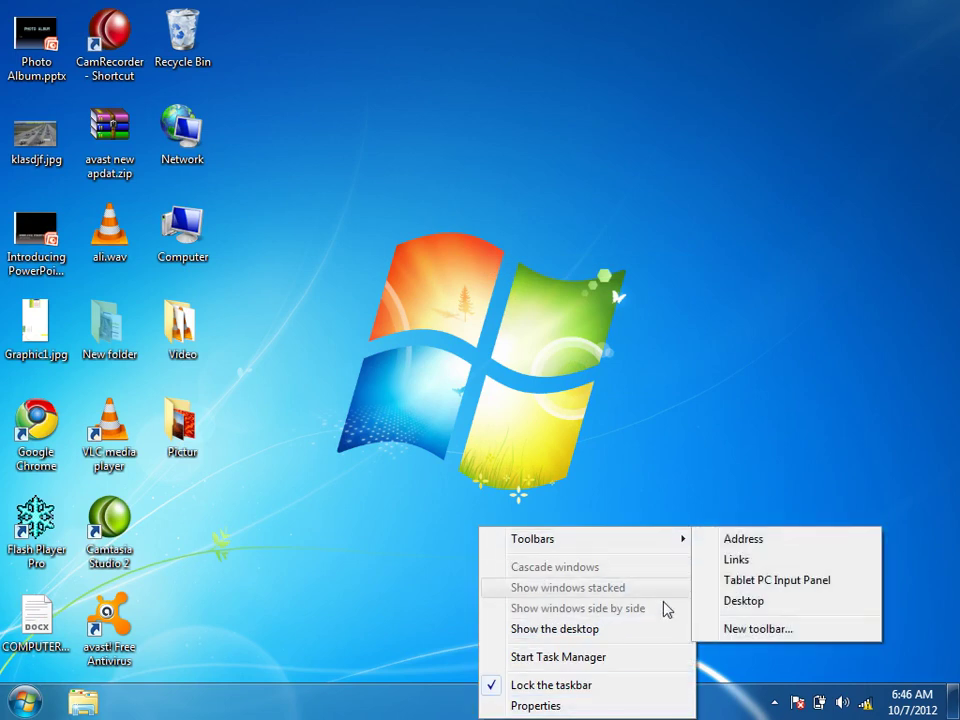
{"action": "left_click", "coordinate": [371, 294]}
{"action": "right_click", "coordinate": [371, 294]}
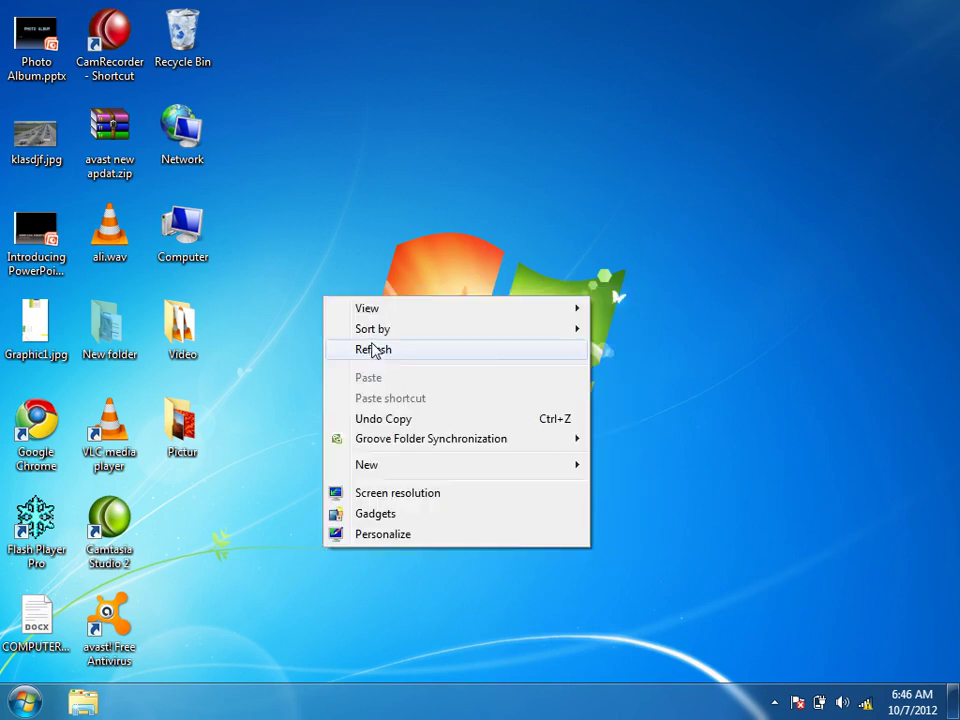
{"action": "left_click", "coordinate": [369, 342]}
Step: Open the Control Panel, look over all its items, and close it
{"action": "left_click", "coordinate": [22, 703]}
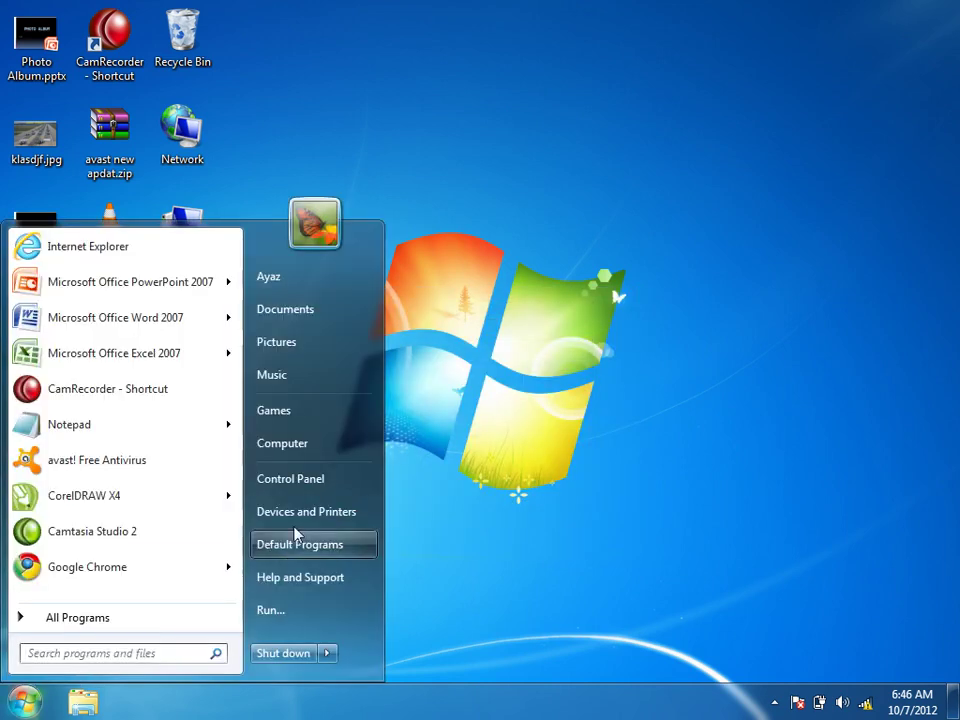
{"action": "left_click", "coordinate": [313, 480]}
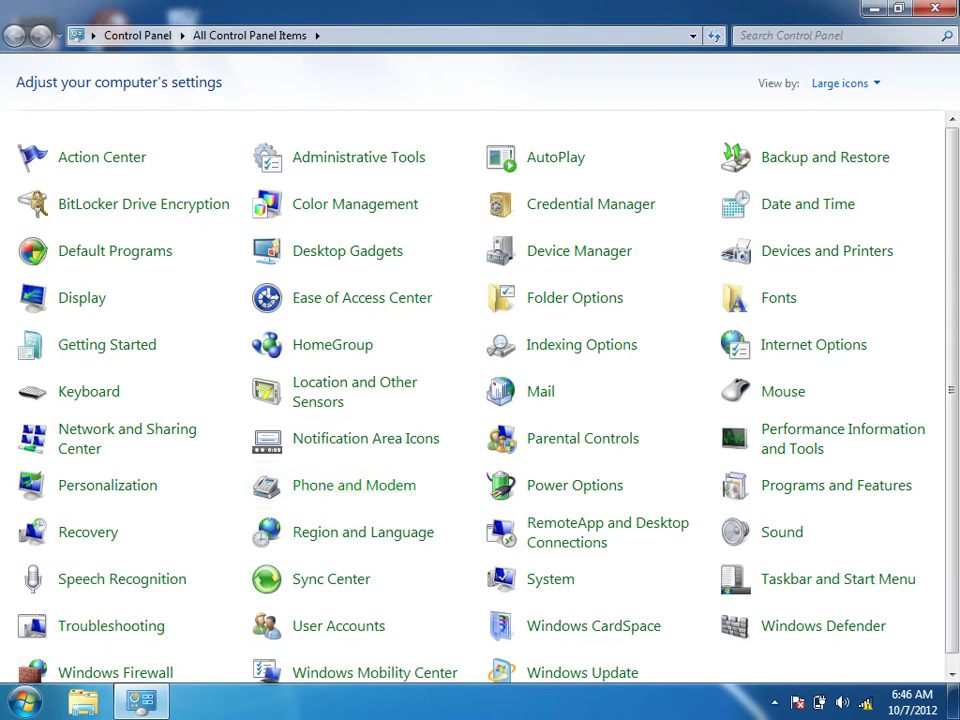
{"action": "left_click", "coordinate": [924, 10]}
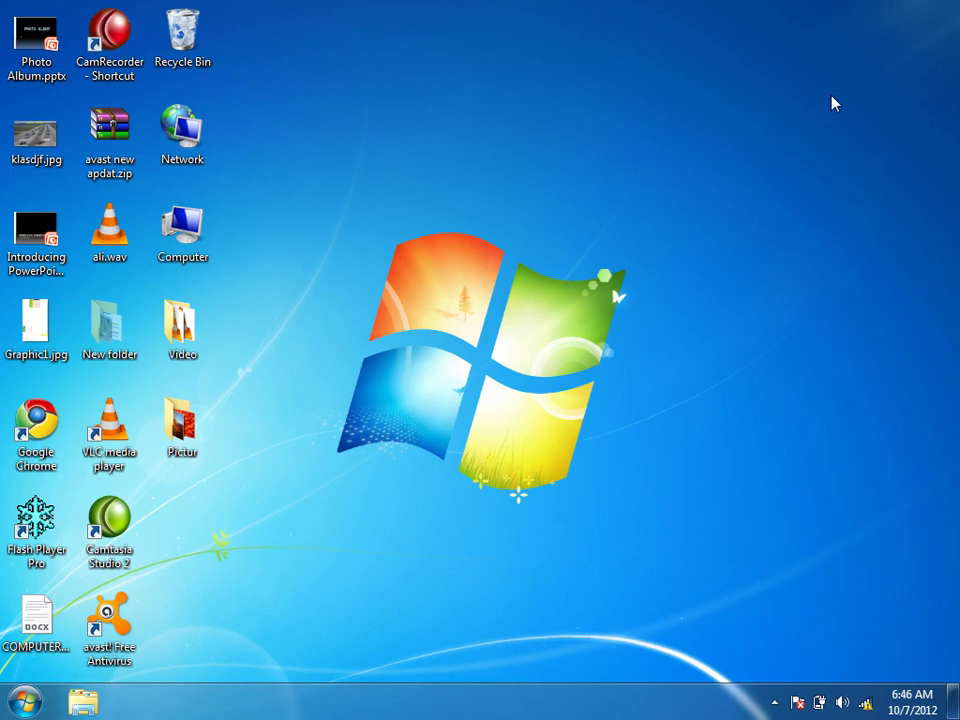
Step: Show the hidden notification area icons
{"action": "left_click", "coordinate": [774, 702]}
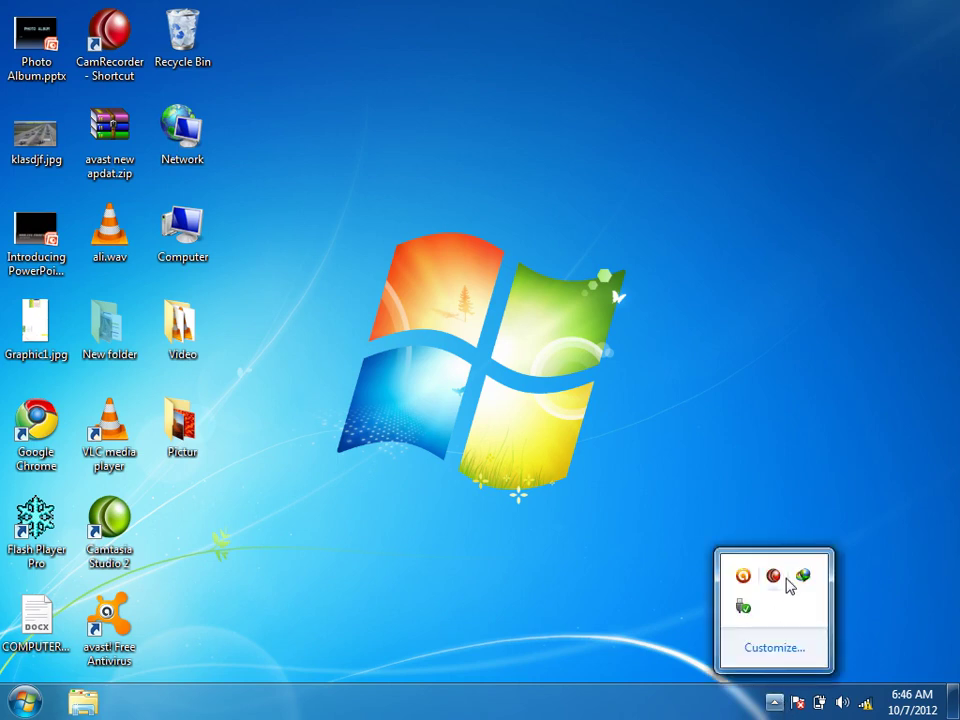